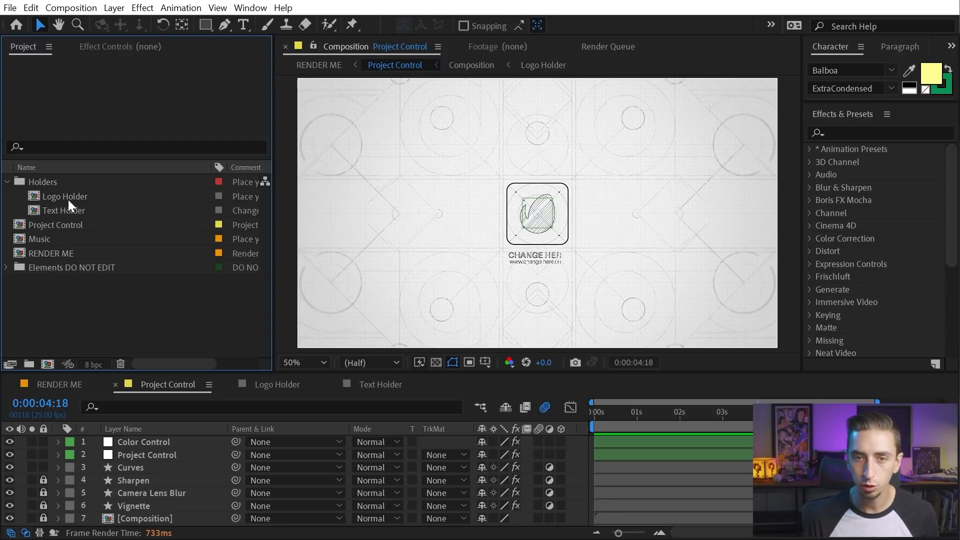
Look through the Logo Holder, Text Holder, Project Control, Music and RENDER ME project items
left_click(68, 201)
left_click(83, 213)
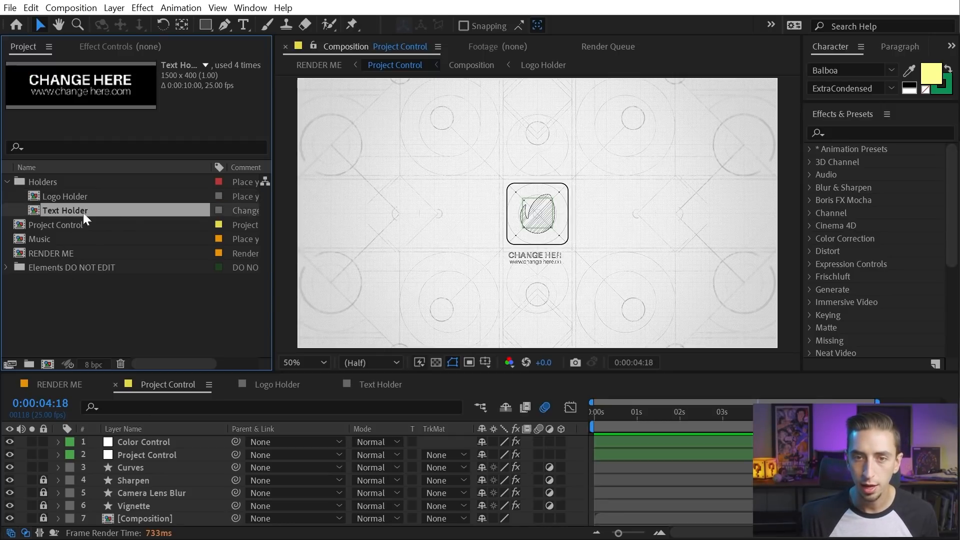
left_click(55, 225)
left_click(43, 240)
left_click(41, 253)
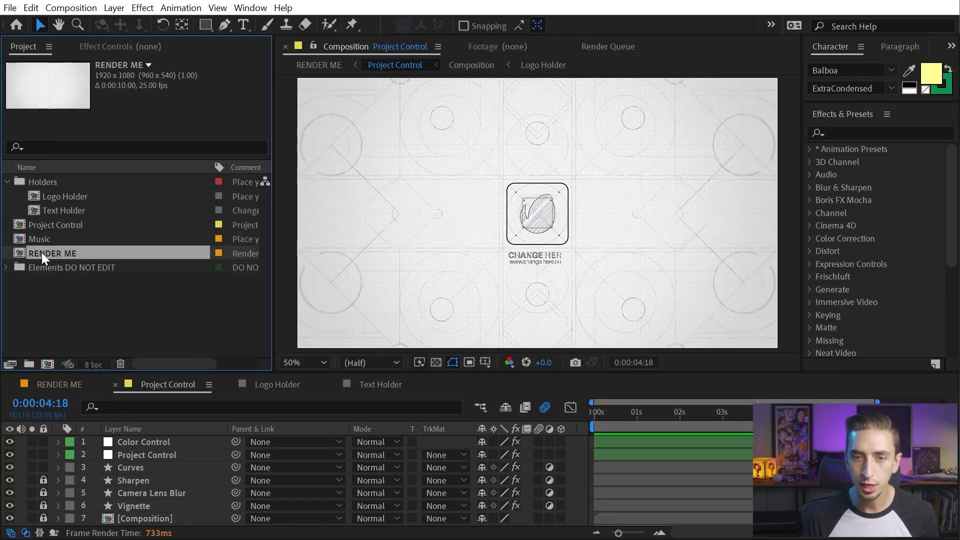
left_click(34, 267)
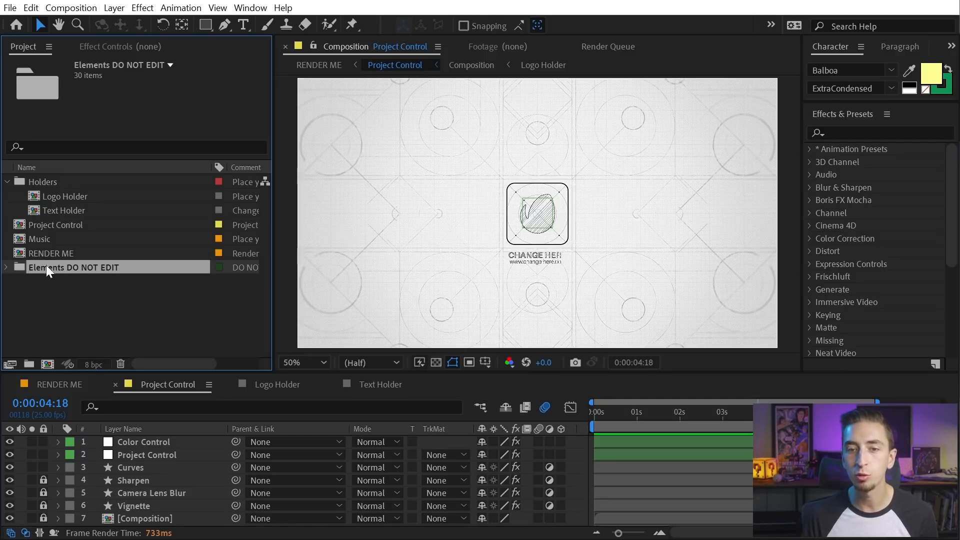
Expand the Elements DO NOT EDIT folder, collapse the Pic and Elements folders, and browse the list
left_click(6, 267)
scroll(66, 278, "down", 3)
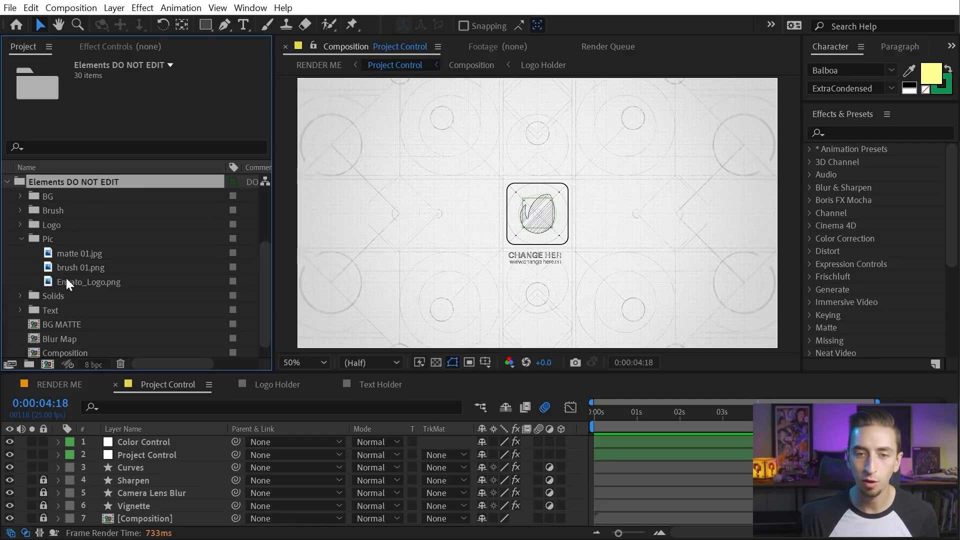
left_click(22, 239)
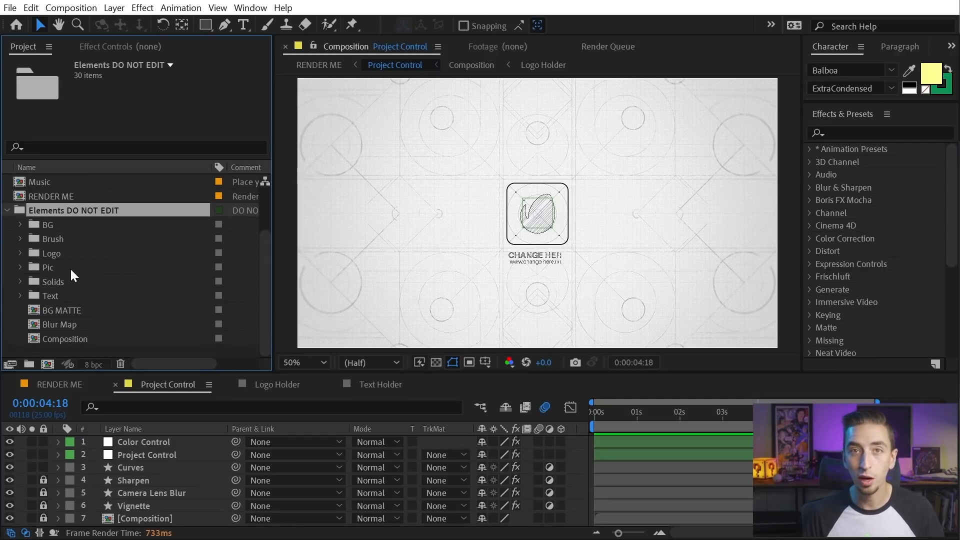
left_click(6, 210)
left_click(44, 295)
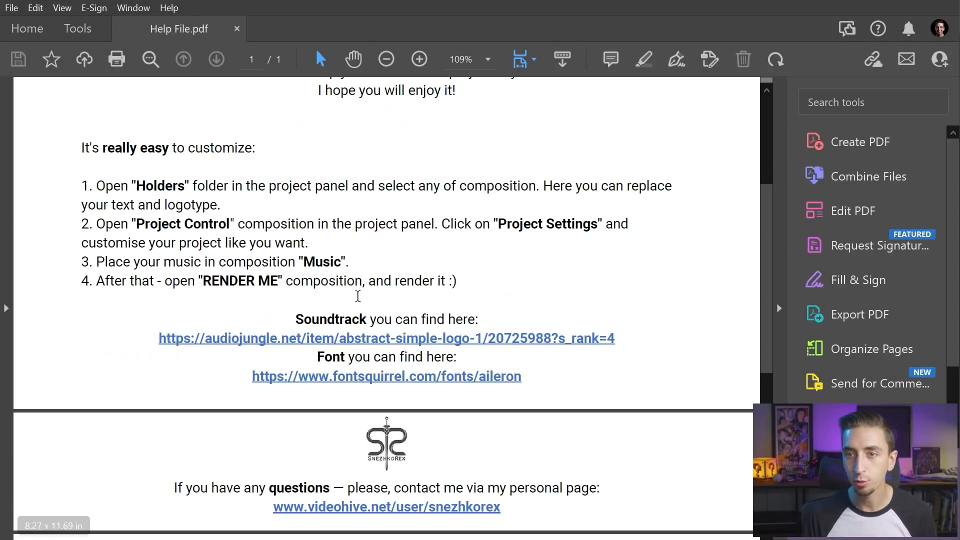
scroll(358, 296, "up", 5)
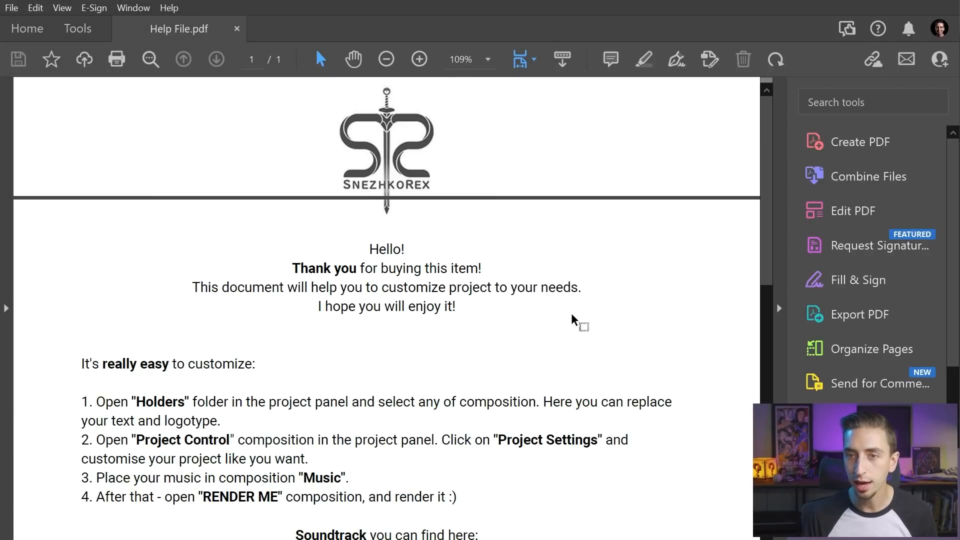
scroll(764, 158, "down", 5)
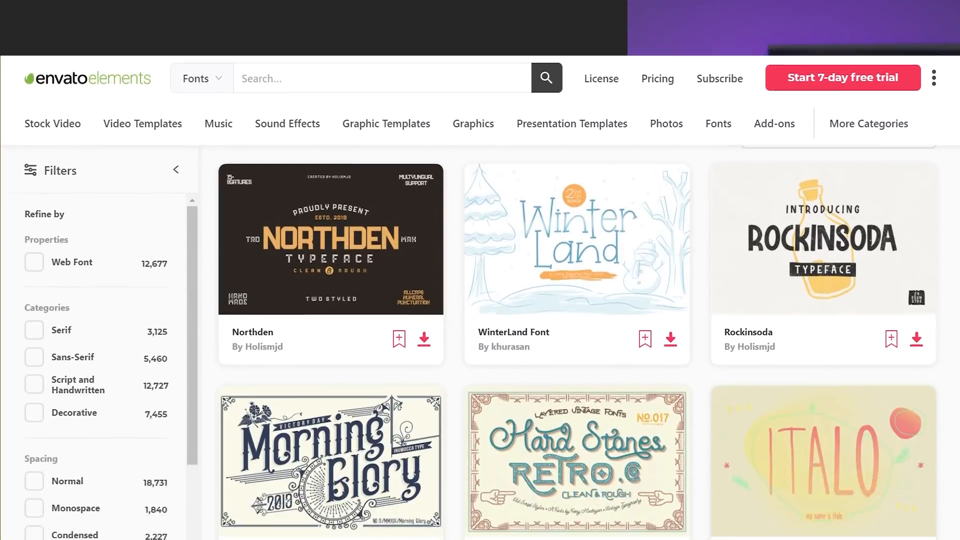
scroll(577, 320, "down", 4)
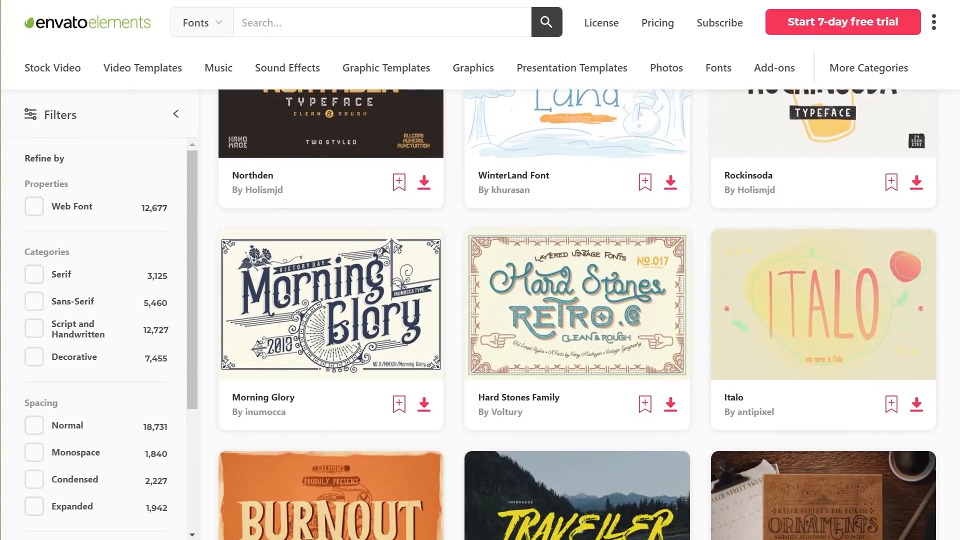
scroll(577, 320, "down", 5)
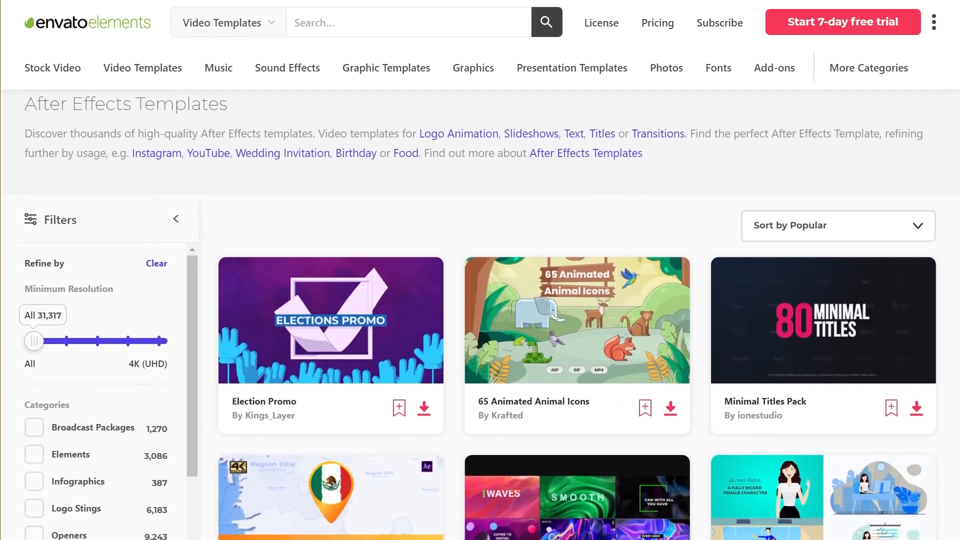
scroll(576, 320, "down", 3)
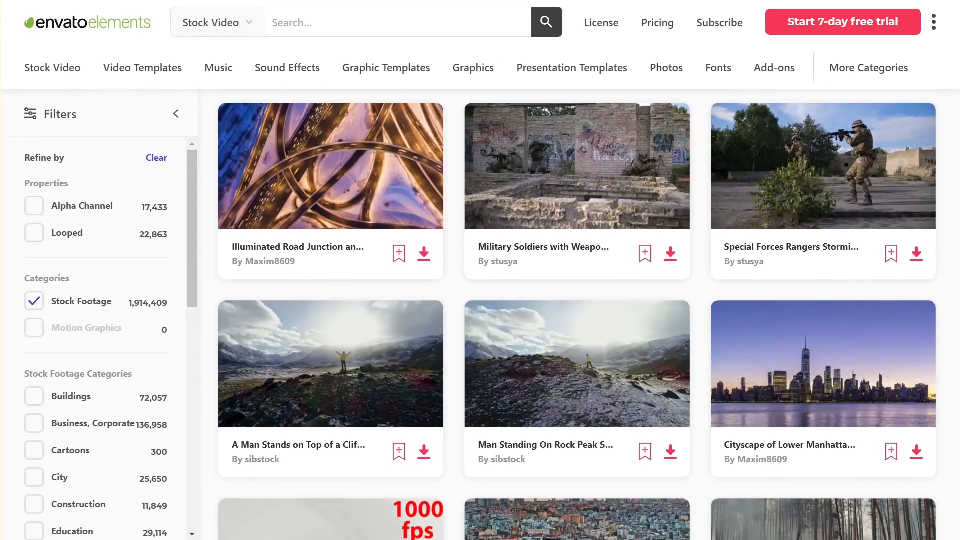
scroll(576, 320, "down", 5)
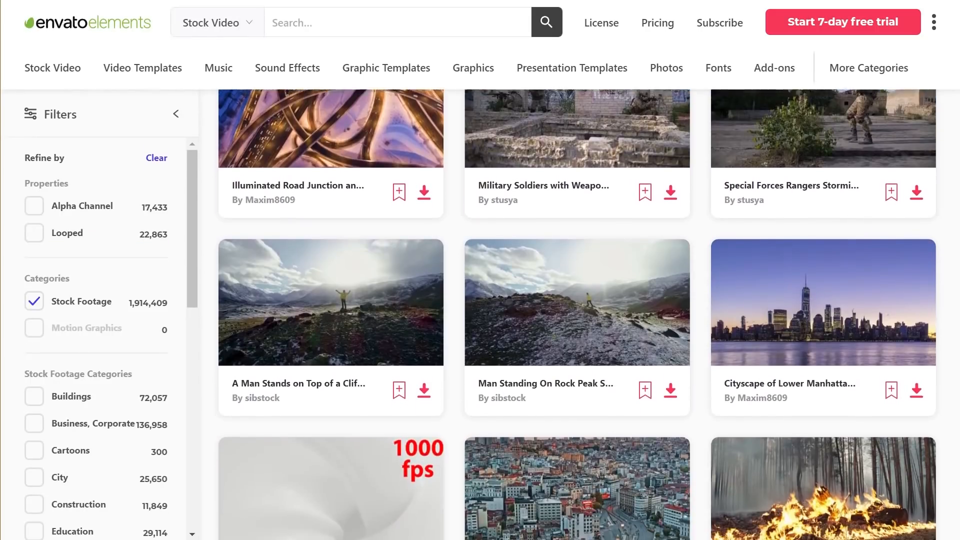
scroll(577, 320, "down", 5)
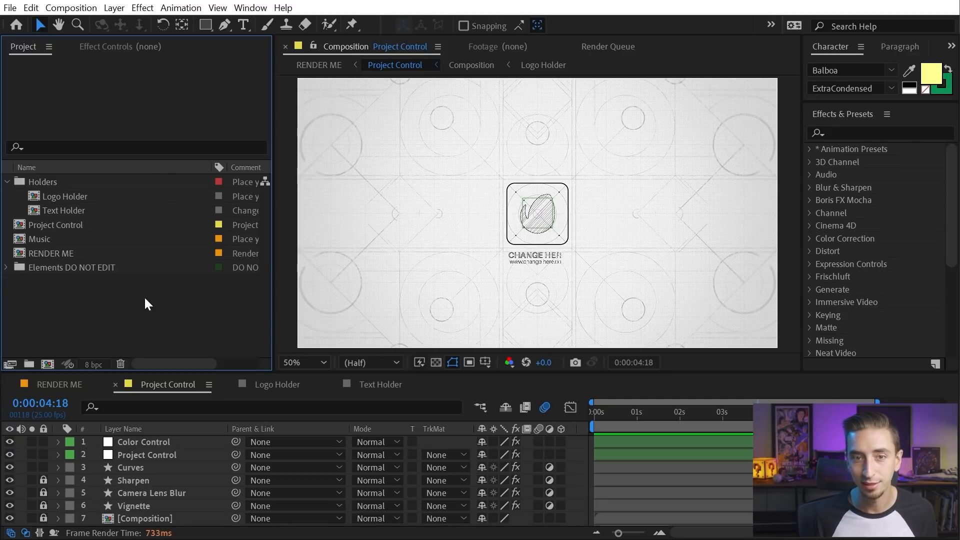
Add a Type column to the Project panel list
left_click(129, 243)
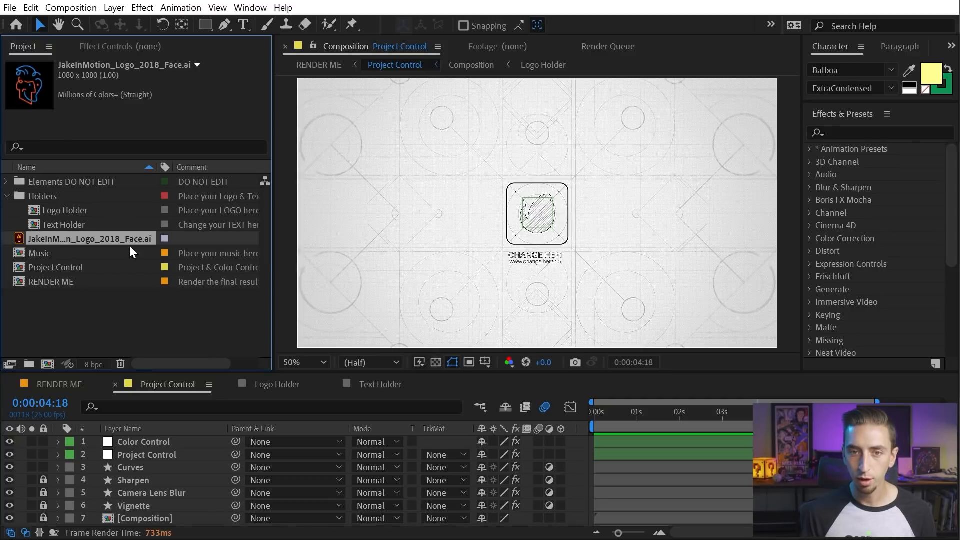
right_click(200, 168)
mouse_move(249, 211)
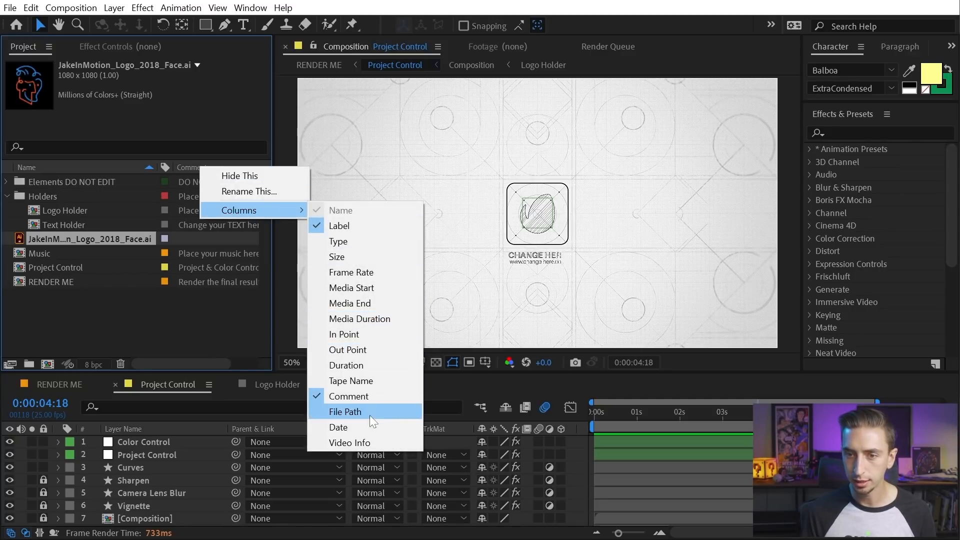
left_click(344, 241)
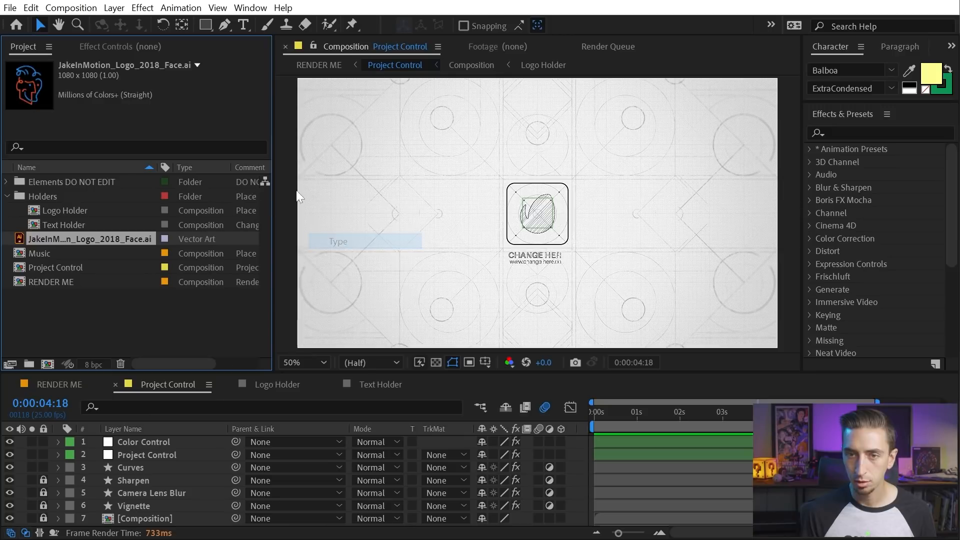
Open the Logo Holder composition and test-nudge the placeholder logo, then undo the move
left_click(100, 282)
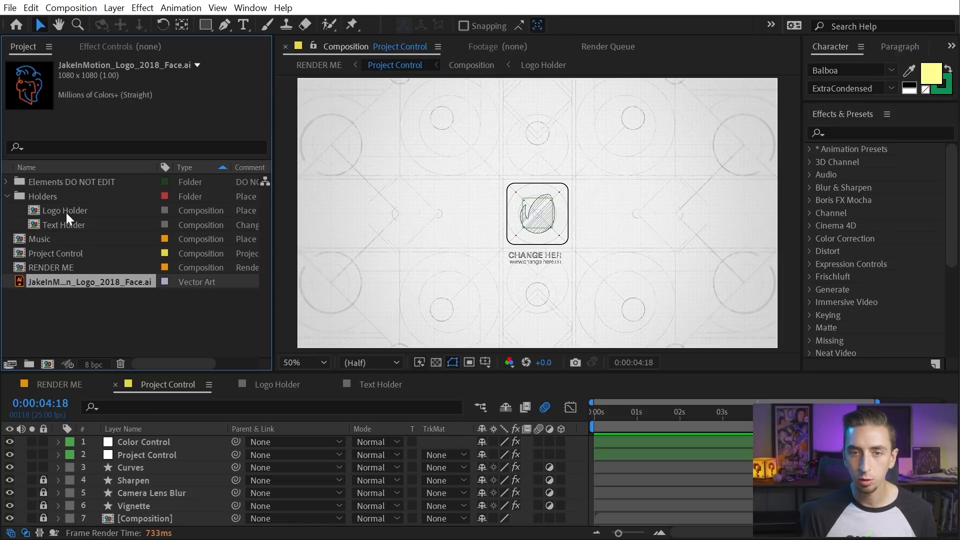
double_click(66, 211)
left_click(154, 442)
left_click_drag(560, 237, 575, 196)
key("ctrl+z")
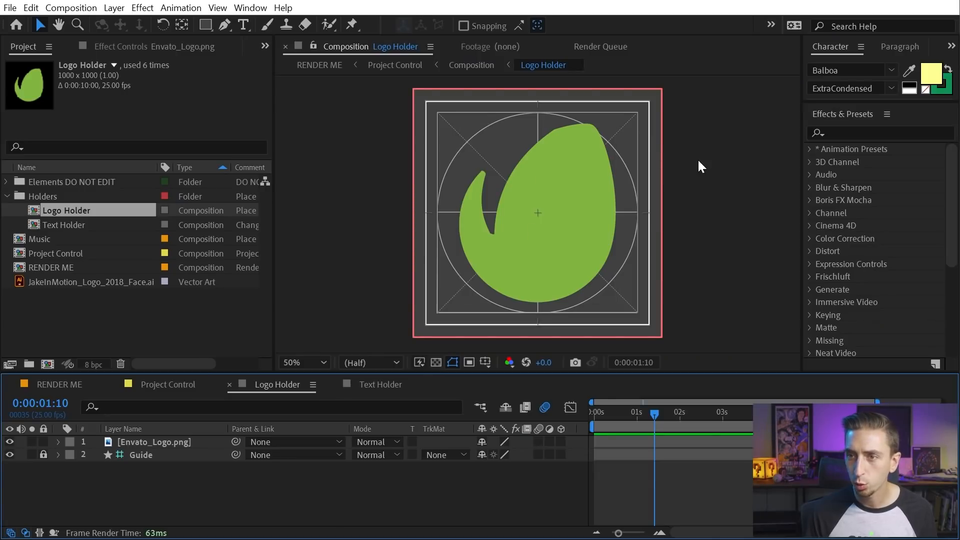
Replace the Envato_Logo.png layer with the JakeInMotion face logo file
left_click(134, 441)
left_click(133, 452)
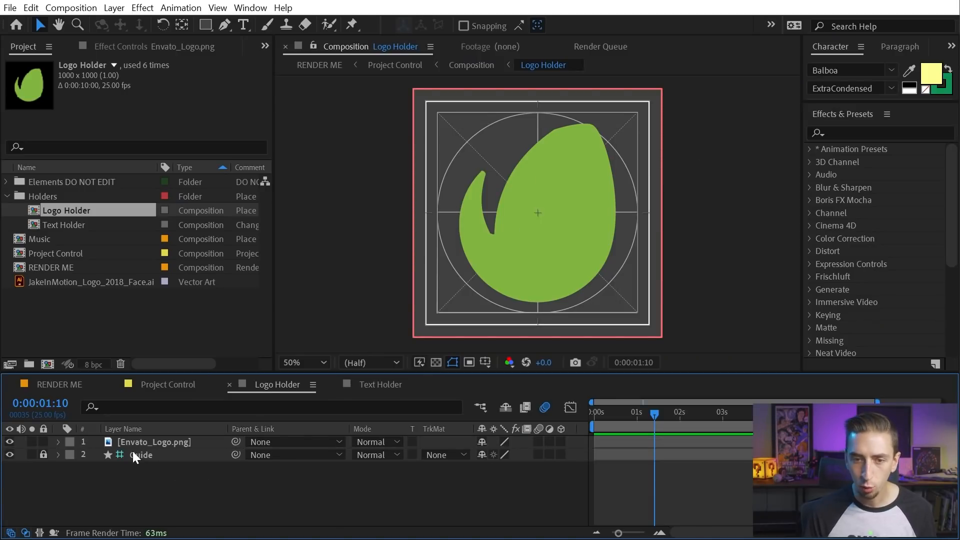
left_click(125, 443)
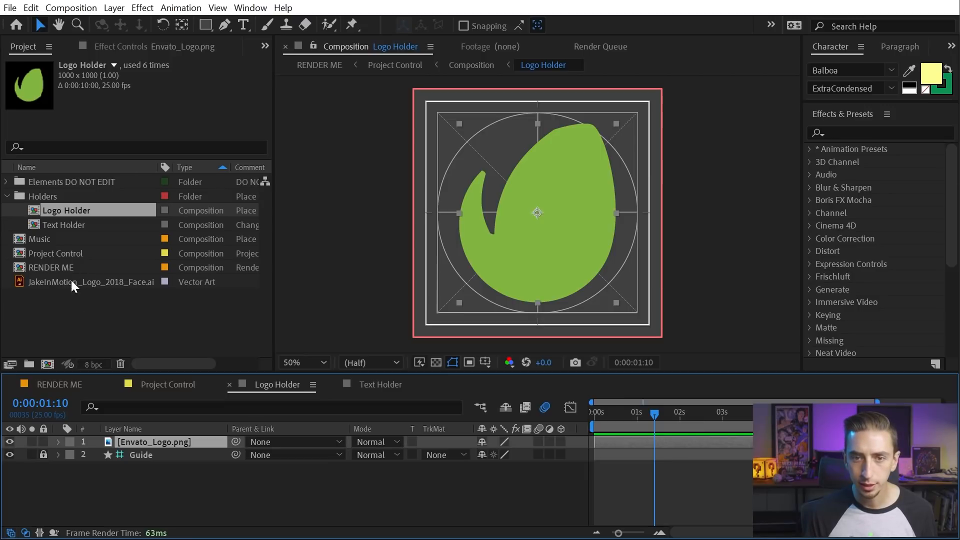
left_click_drag(46, 281, 152, 441)
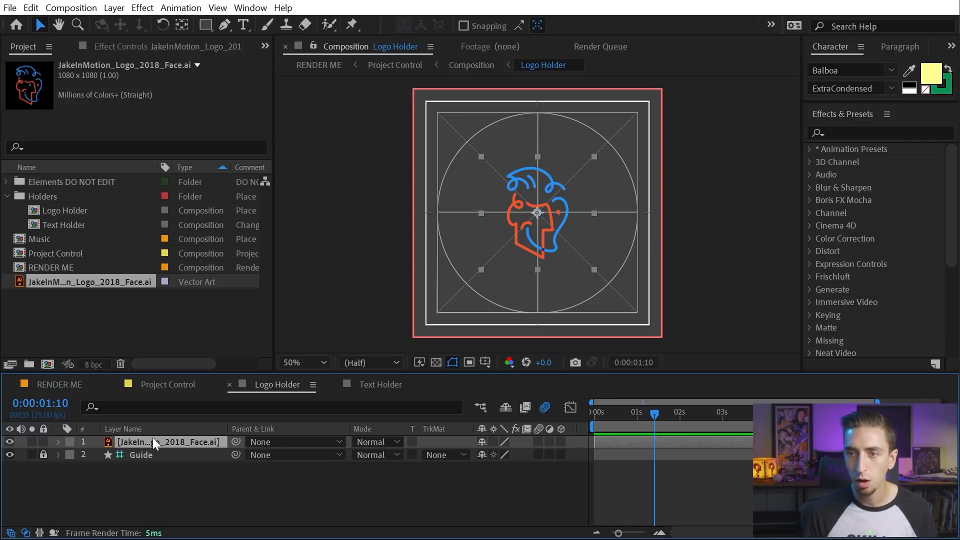
Scale the new logo to 88.2%, shift it slightly right, then view RENDER ME
key("s")
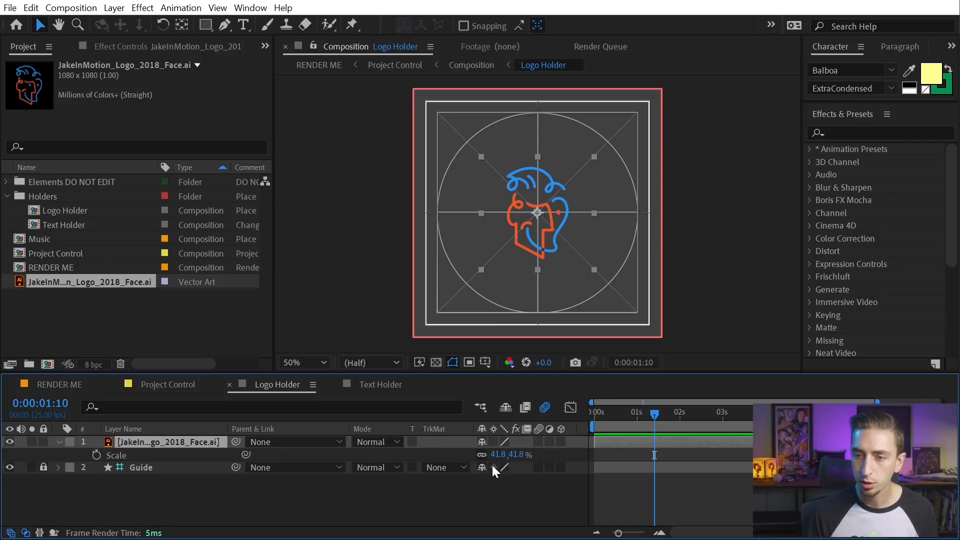
left_click_drag(497, 460, 526, 455)
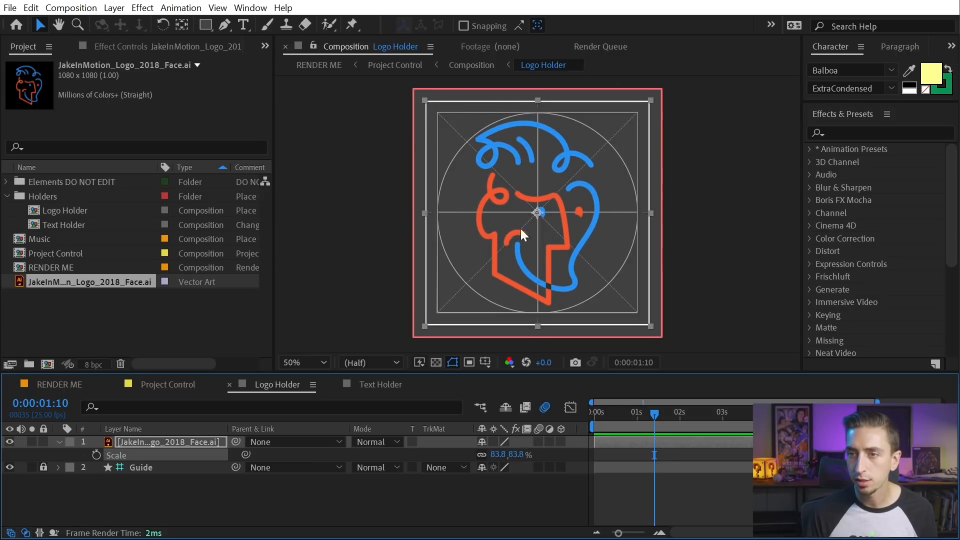
left_click_drag(551, 194, 556, 190)
left_click_drag(544, 327, 543, 333)
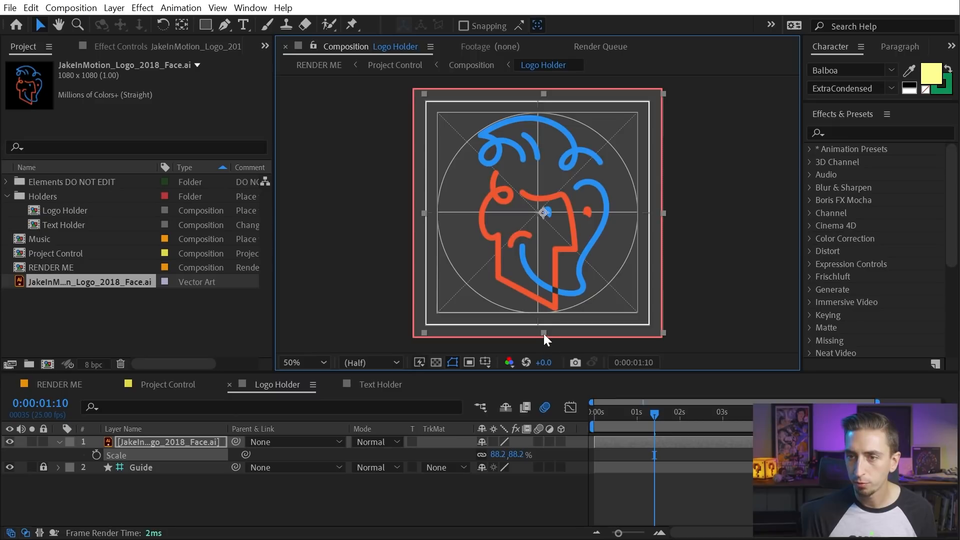
left_click(694, 473)
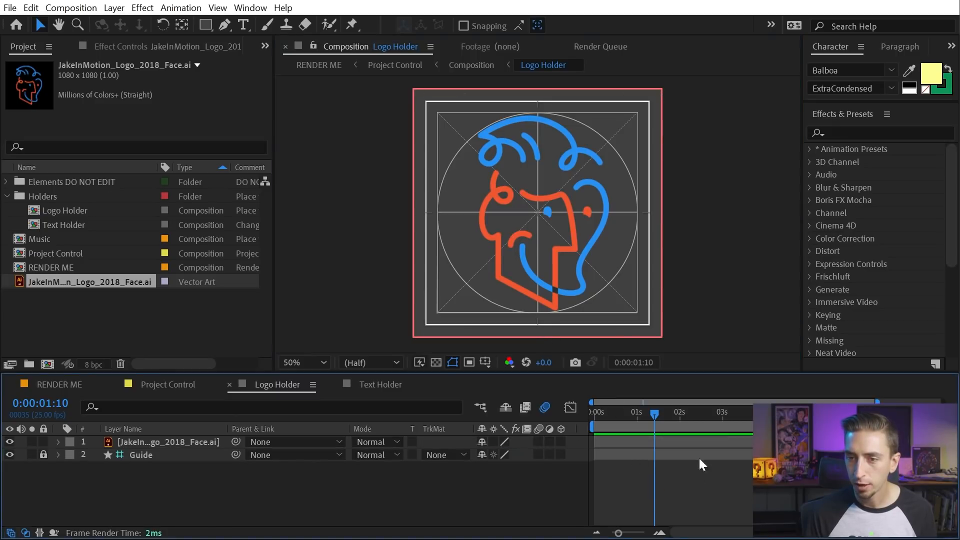
left_click(70, 385)
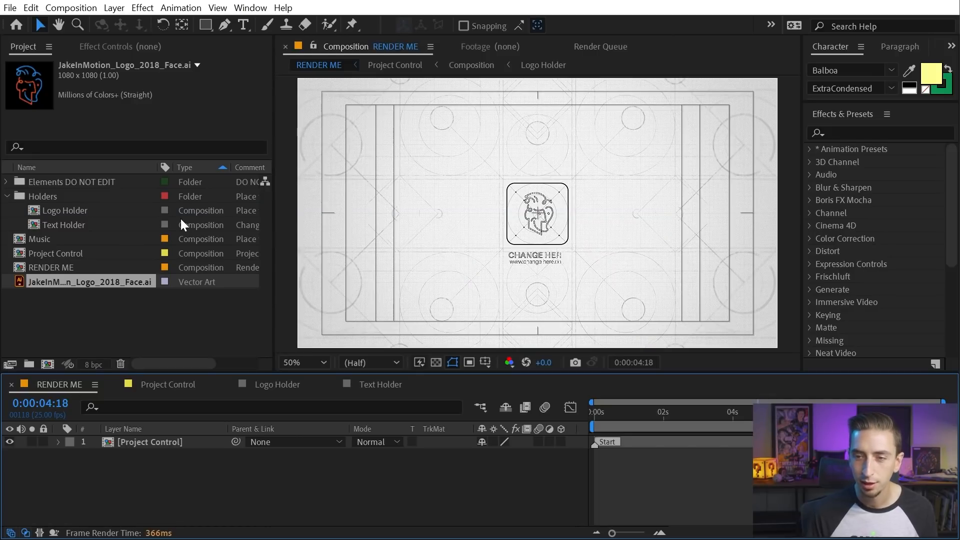
left_click_drag(624, 416, 580, 417)
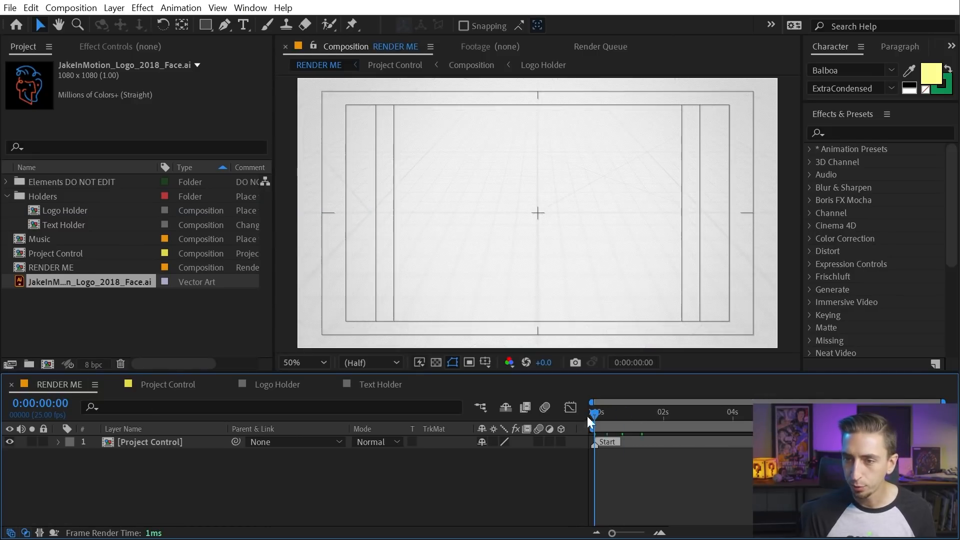
key("space")
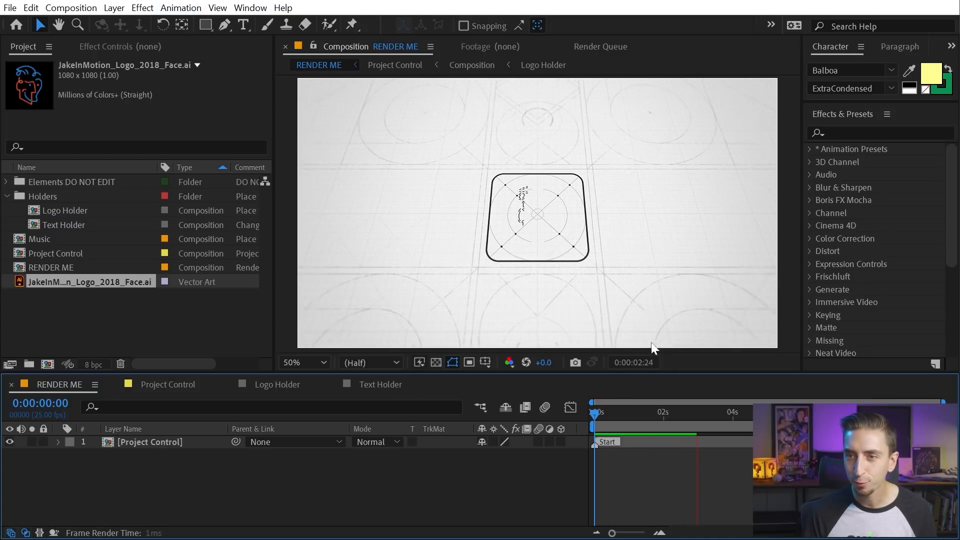
left_click(671, 415)
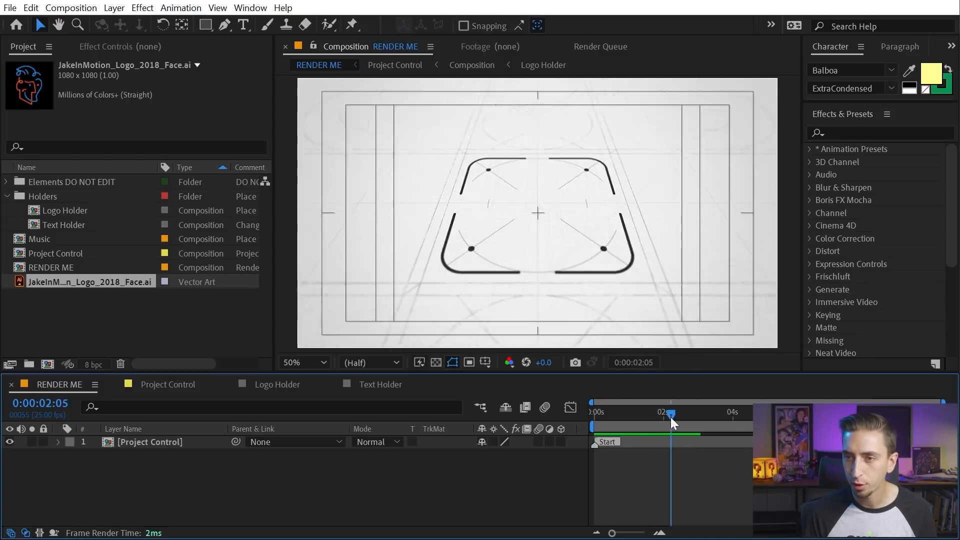
left_click_drag(679, 415, 694, 416)
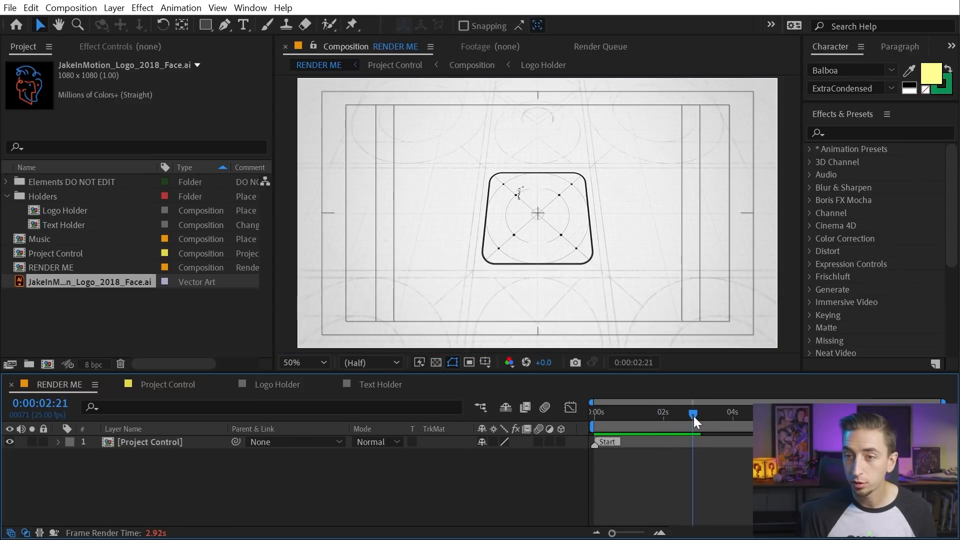
key("space")
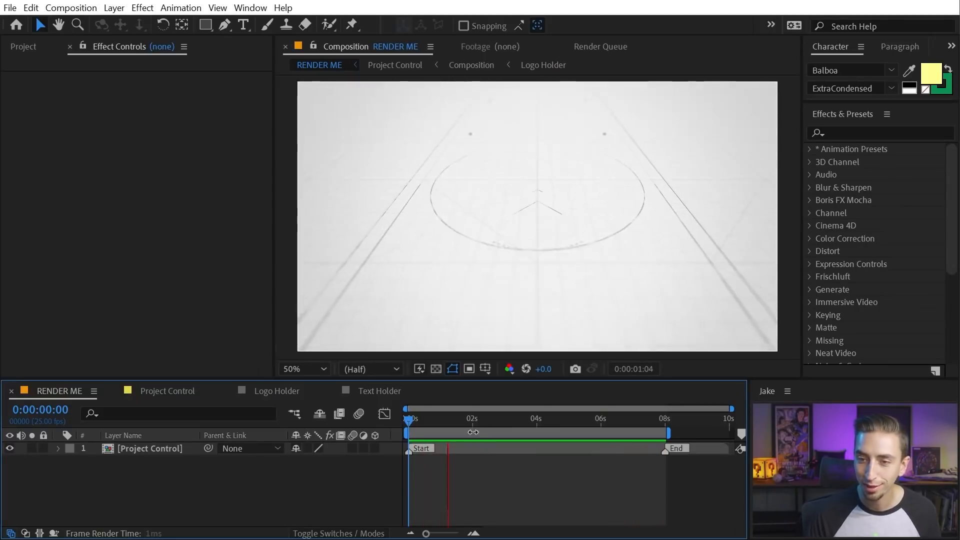
In Text Holder, retype the title as 'Jake In Motion' and set it in Balboa
left_click_drag(478, 423, 630, 423)
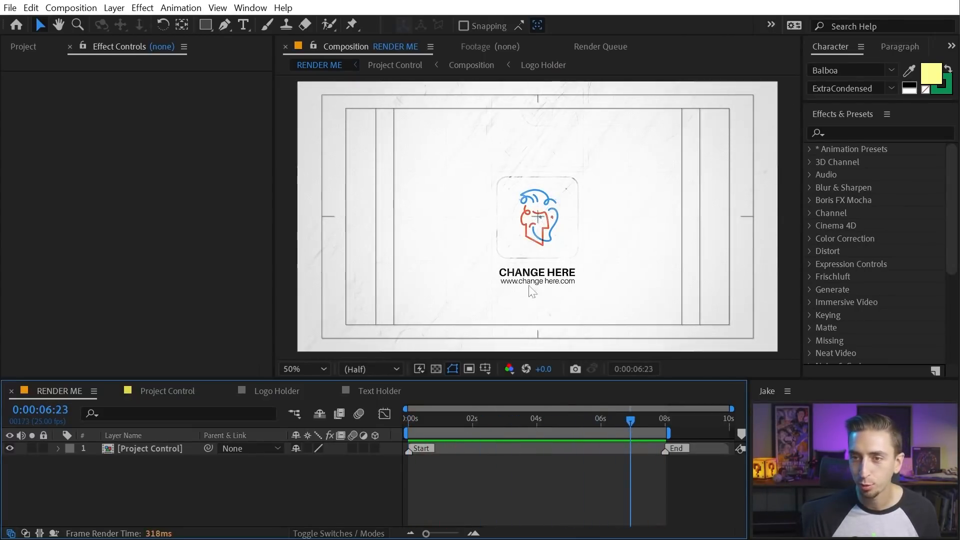
left_click(24, 46)
double_click(65, 225)
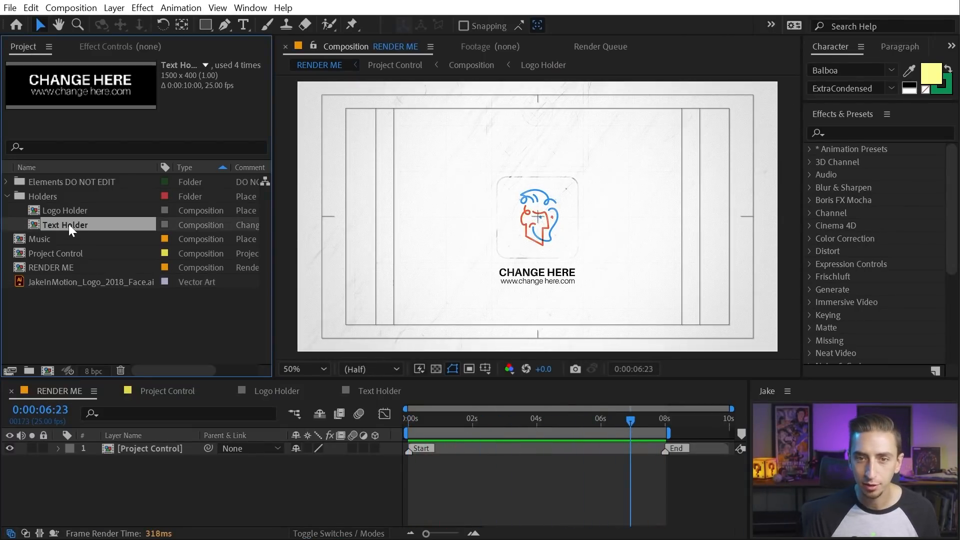
double_click(471, 201)
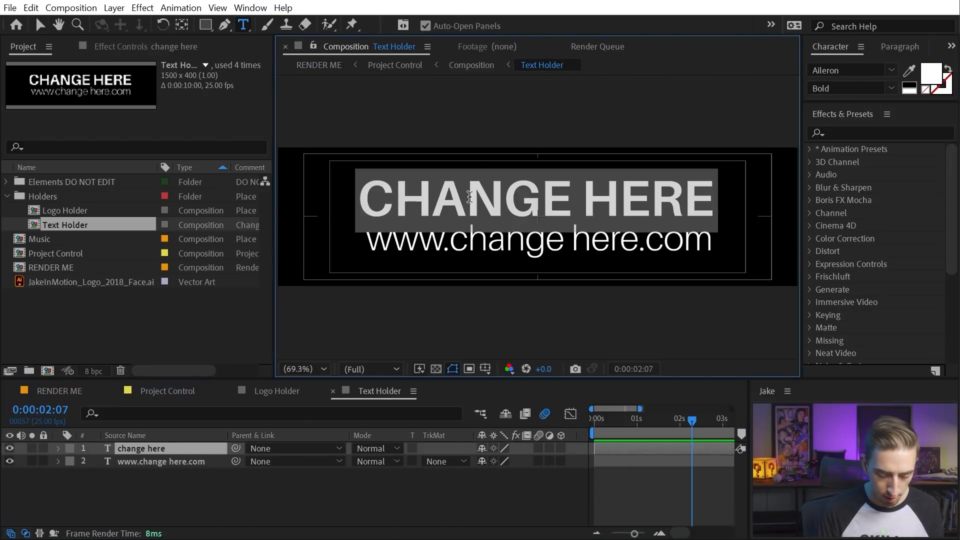
type("Jake In Motion")
key("Escape")
left_click(843, 70)
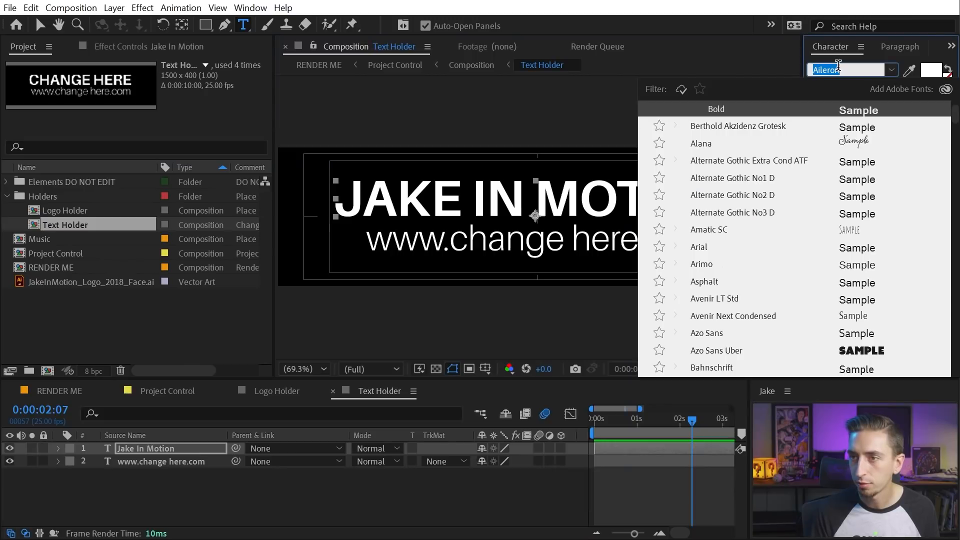
type("balb")
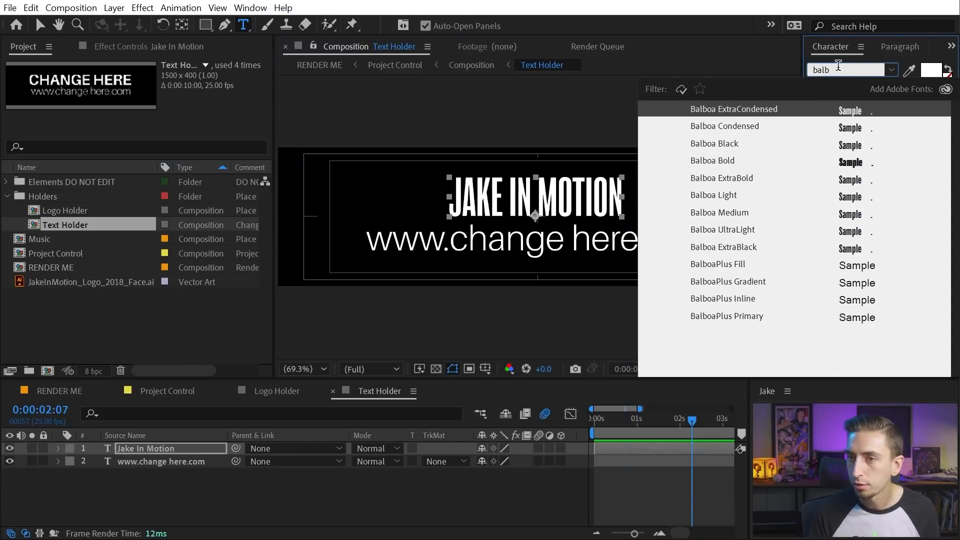
key("Return")
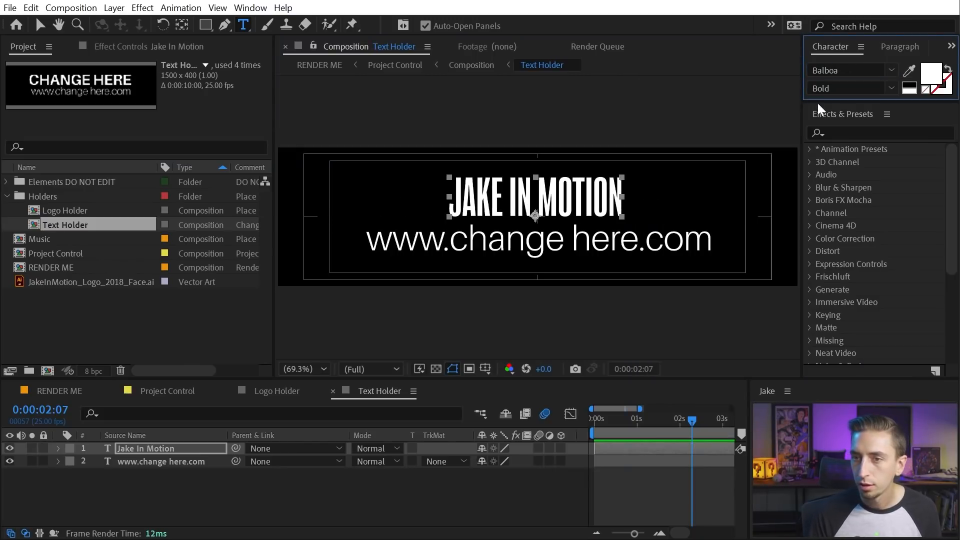
left_click(595, 238)
key("ctrl+a")
type("www.jakeinmotion")
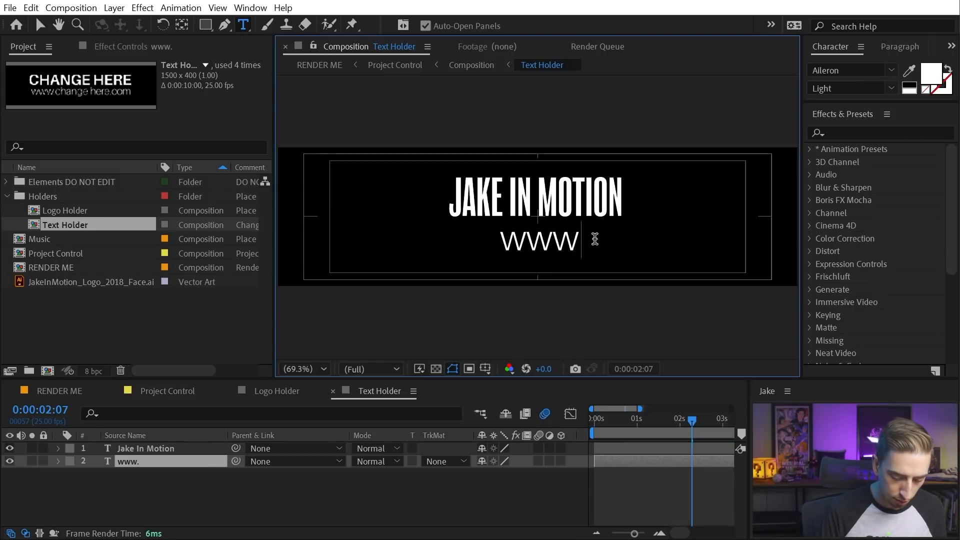
type(".com")
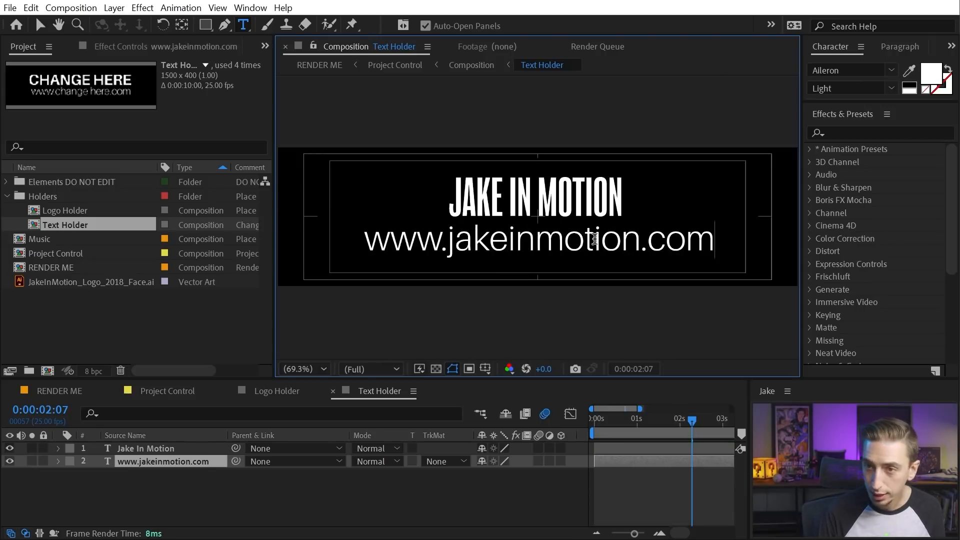
key("KP_Enter")
left_click(877, 66)
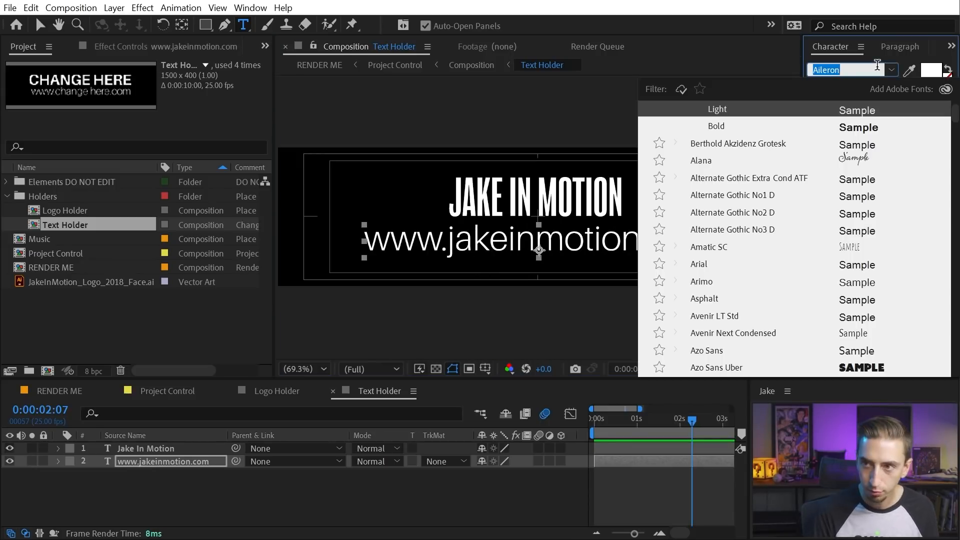
type("b")
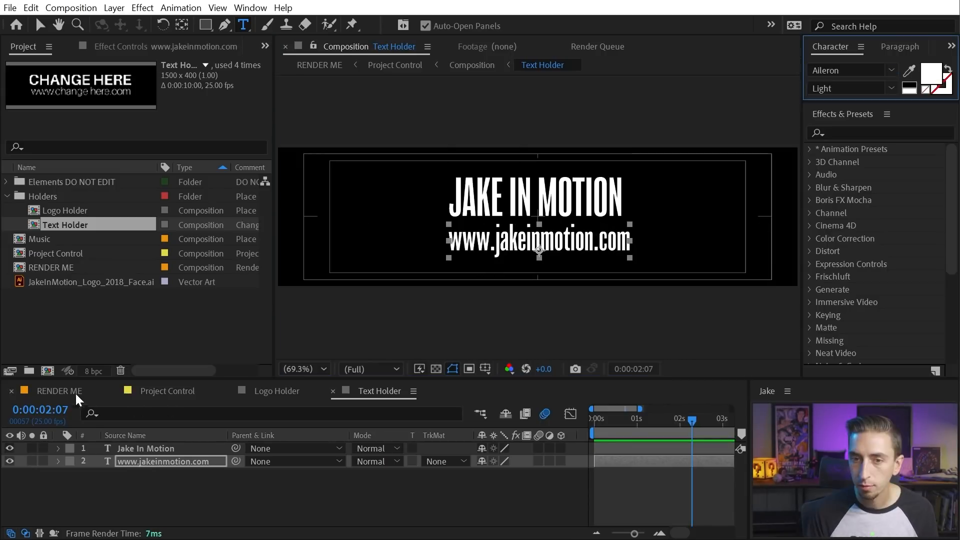
left_click(75, 393)
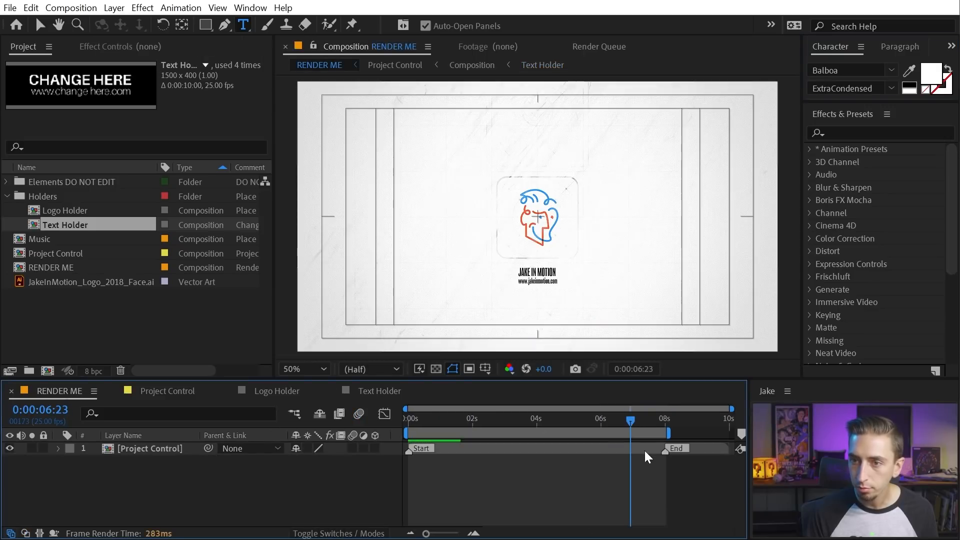
key("slash")
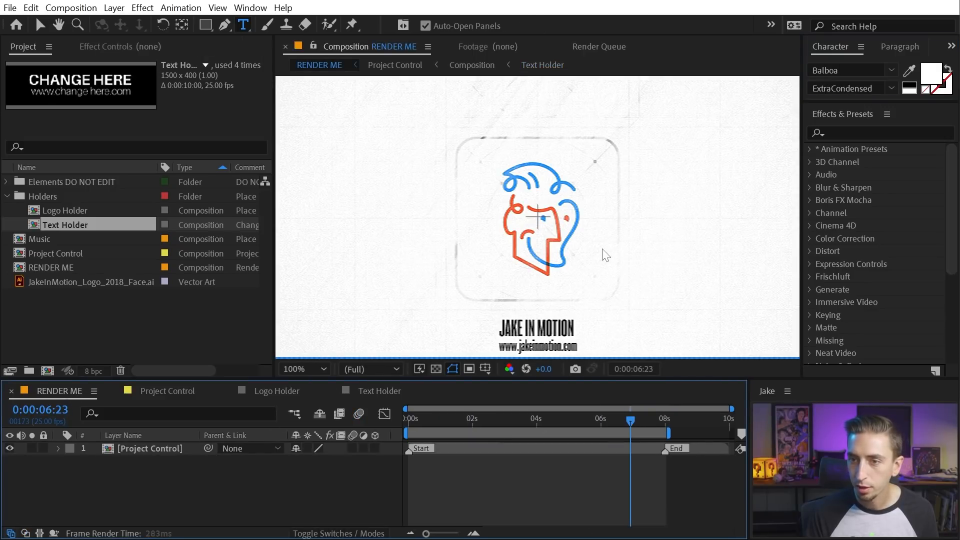
key("v")
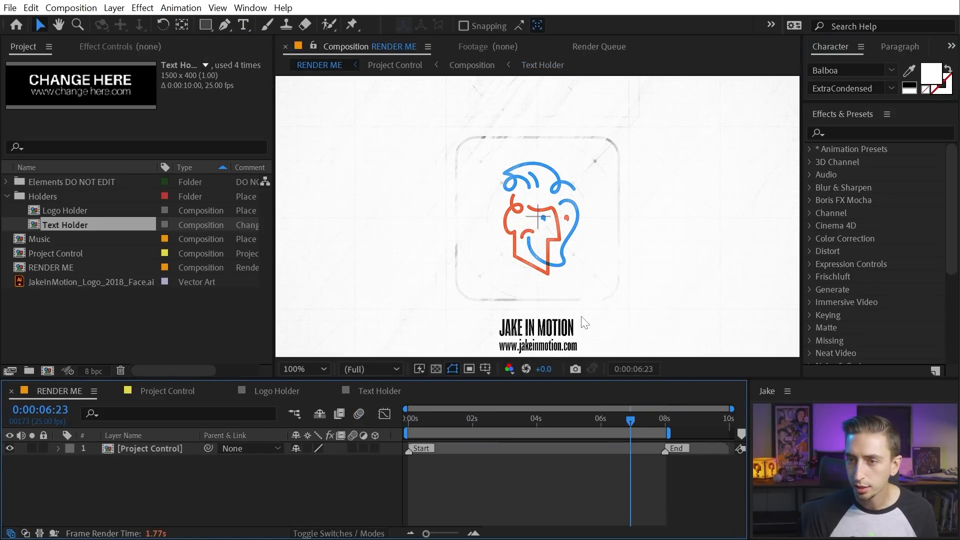
left_click_drag(627, 335, 570, 228)
key("period")
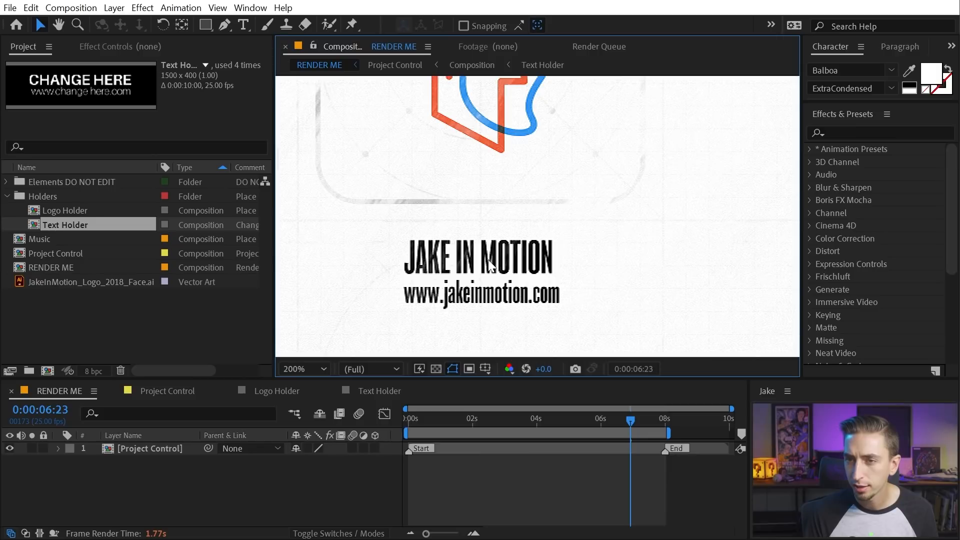
key("comma")
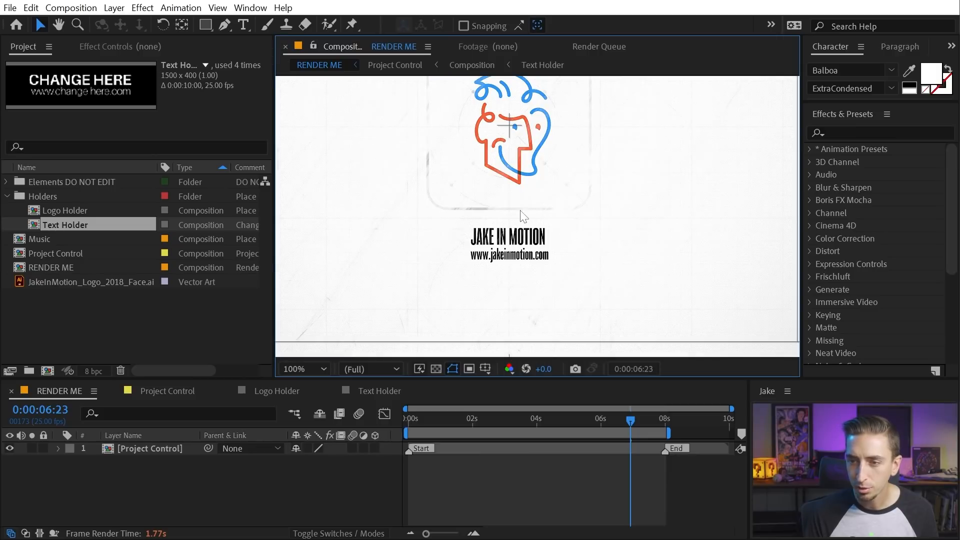
key("comma")
left_click_drag(541, 142, 536, 190)
left_click_drag(630, 420, 664, 420)
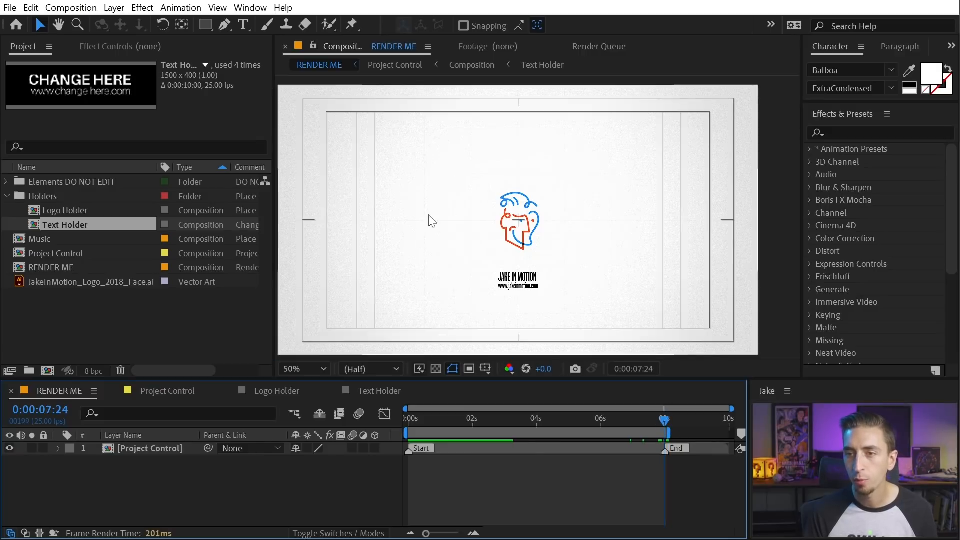
Set the Text Holder title JAKE IN MOTION to Balboa ExtraBlack, then return to RENDER ME
left_click(373, 395)
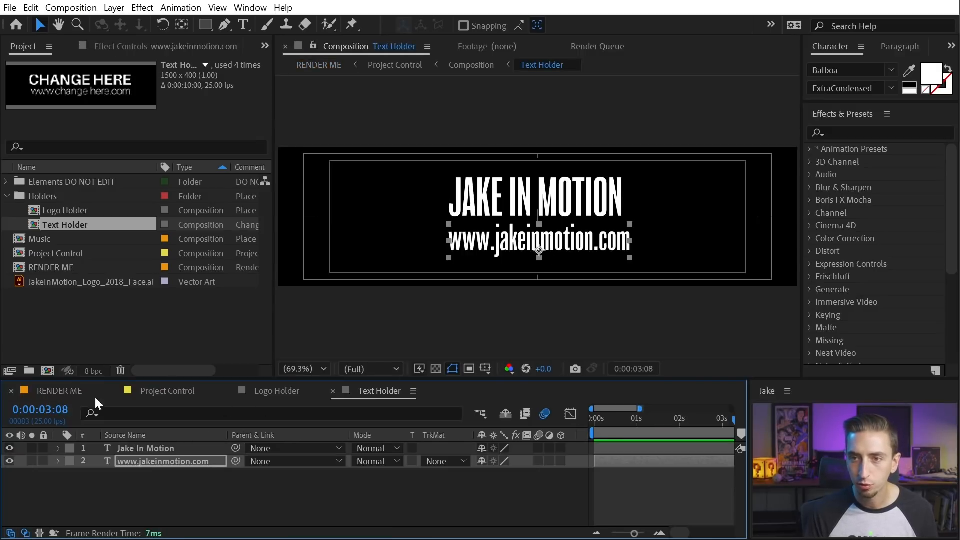
left_click(544, 202)
left_click(892, 88)
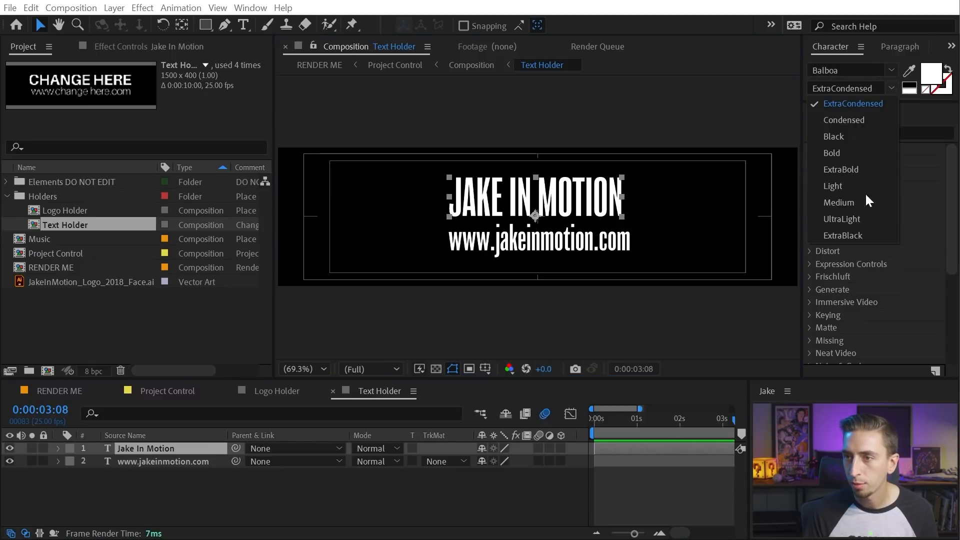
left_click(856, 235)
left_click(548, 195)
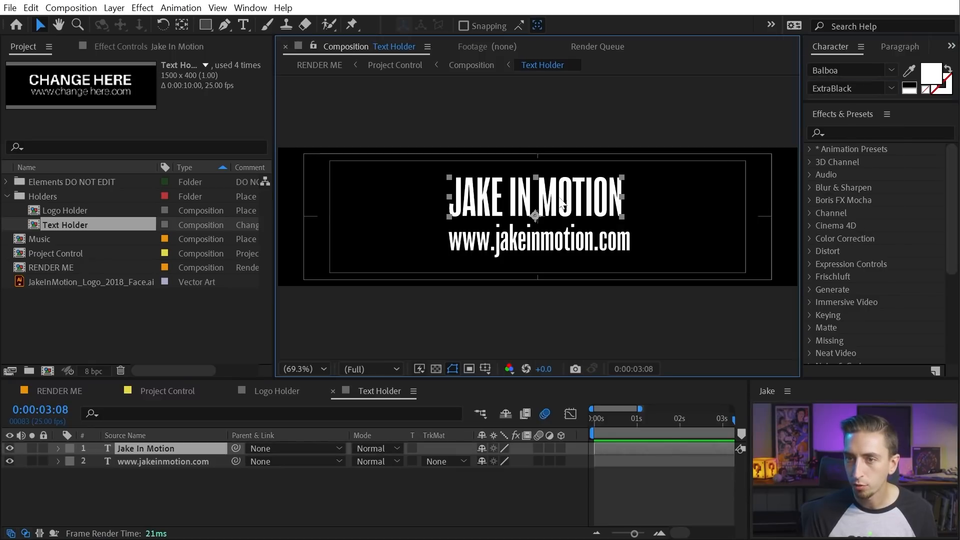
left_click(890, 89)
left_click(850, 235)
left_click(60, 391)
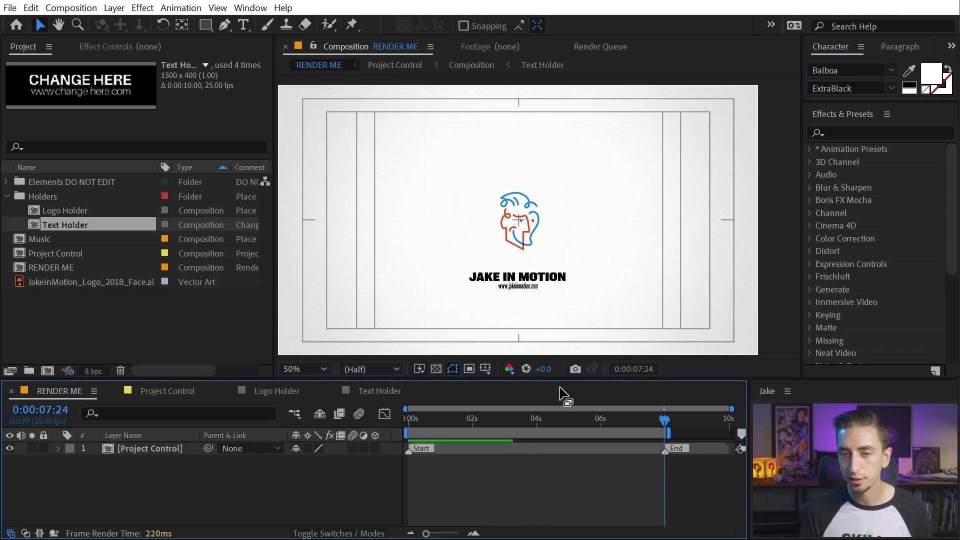
Open the [Project Control] layer's composition and show its Effect Controls
mouse_move(541, 425)
left_mouse_down()
mouse_move(468, 430)
mouse_move(541, 439)
mouse_move(557, 422)
left_mouse_up()
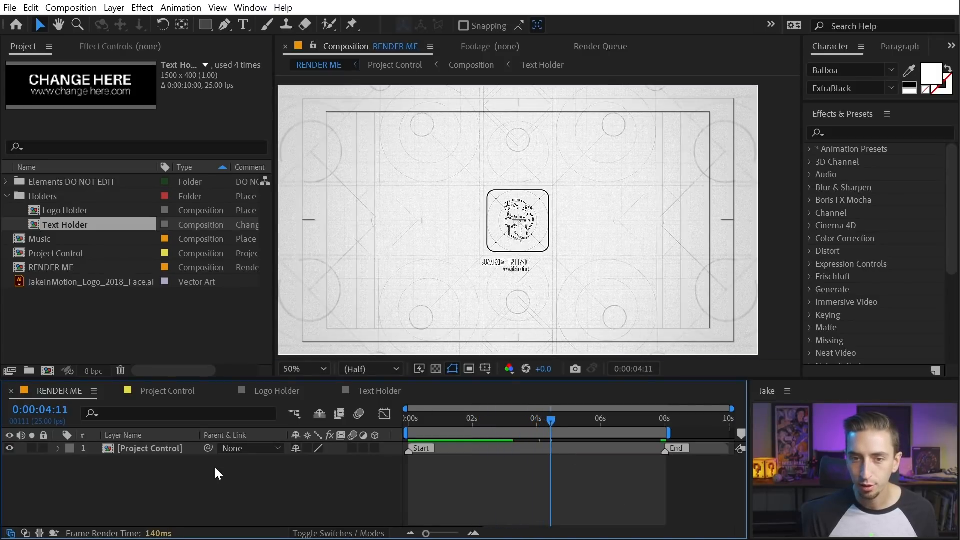
double_click(131, 446)
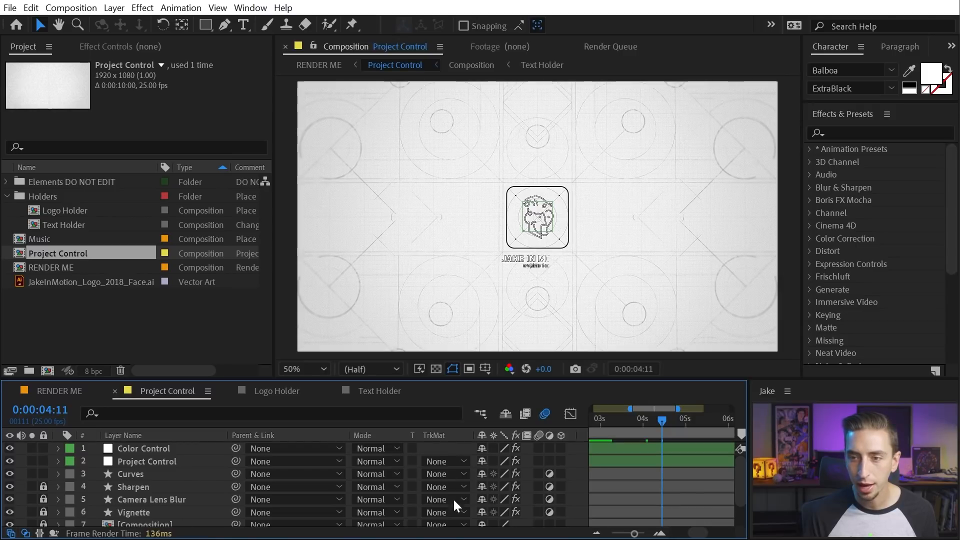
left_click(102, 47)
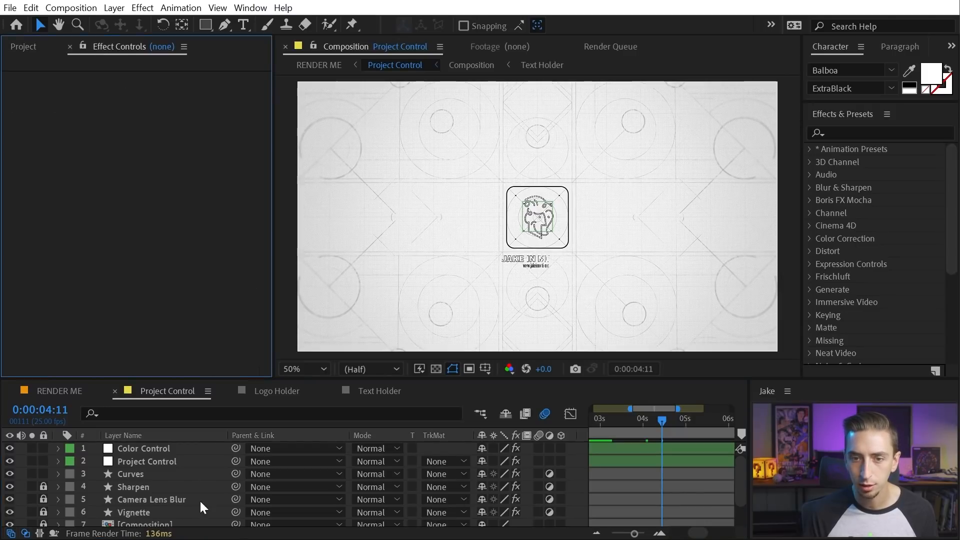
Select the Color Control layer and try a green First Background colour
left_click(145, 448)
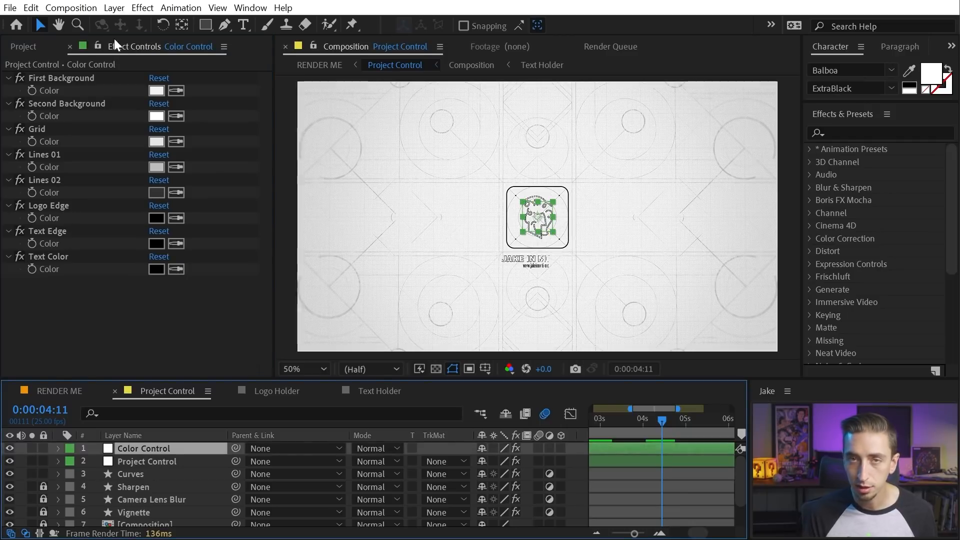
left_click_drag(649, 419, 693, 409)
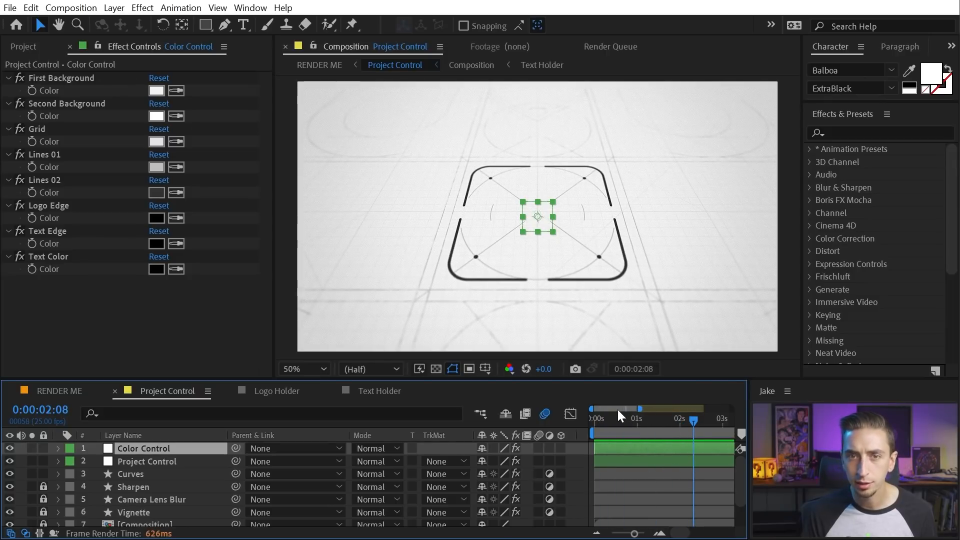
left_click_drag(629, 422, 673, 420)
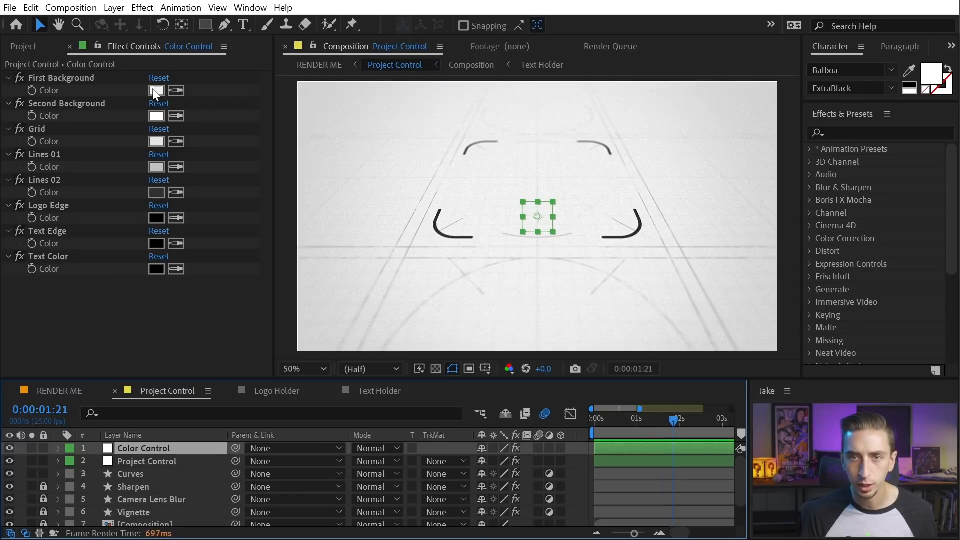
left_click(156, 91)
left_click(249, 247)
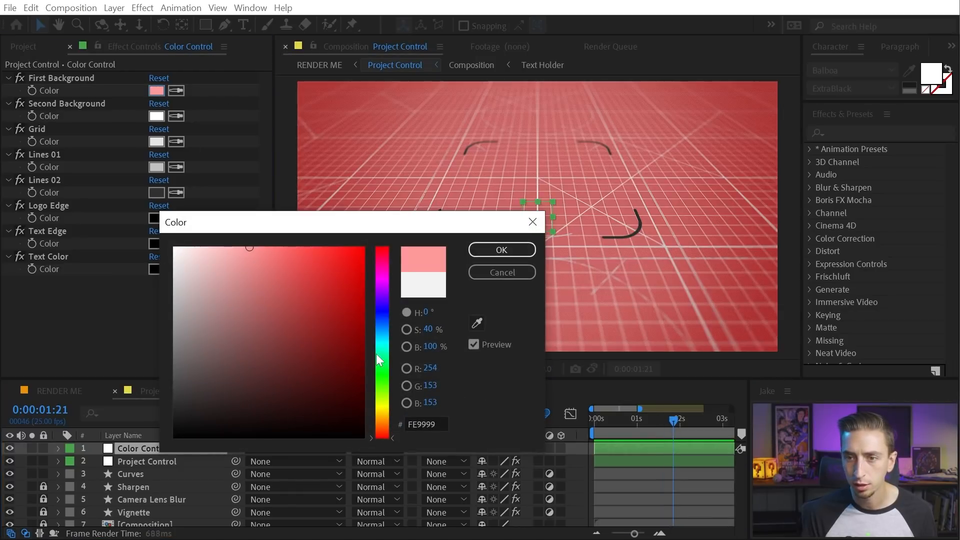
left_click(383, 371)
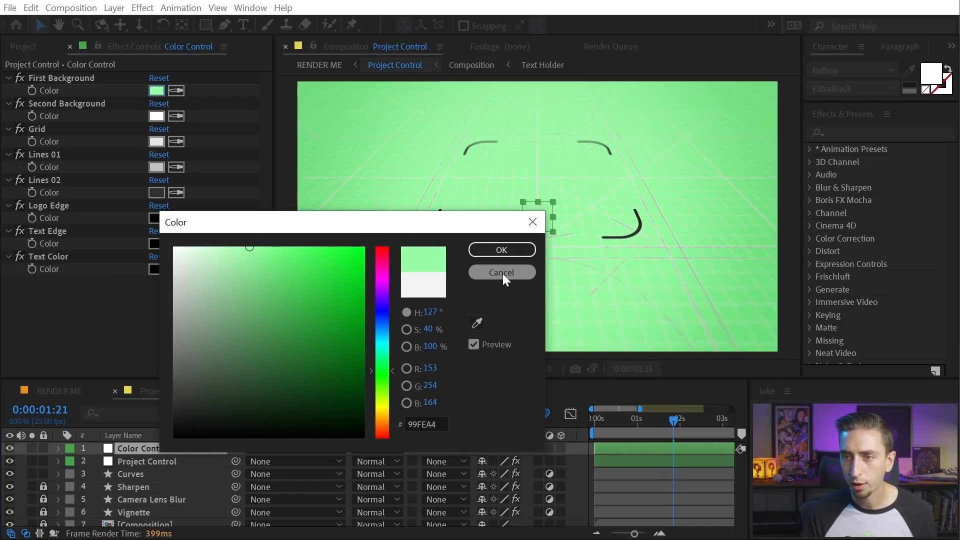
left_click(502, 249)
left_click(641, 421)
left_click_drag(641, 422, 699, 427)
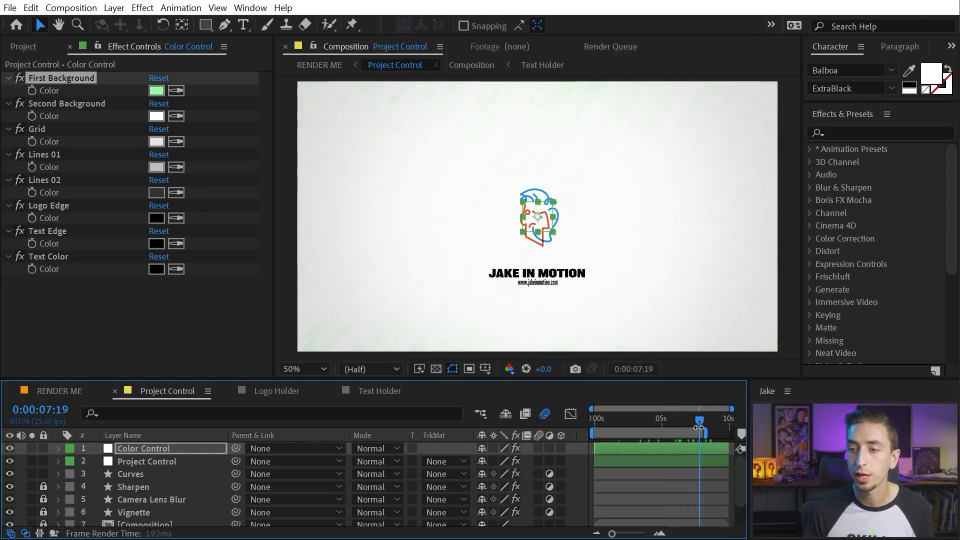
Try a pale cream Second Background, then undo both background colour changes
left_click(157, 116)
left_click(382, 409)
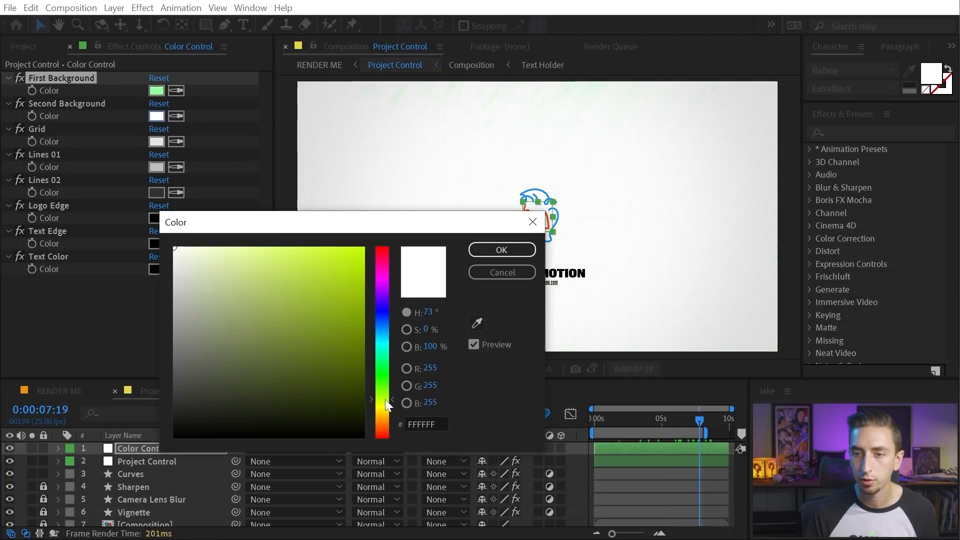
left_click(206, 255)
left_click_drag(385, 415, 384, 412)
key("Return")
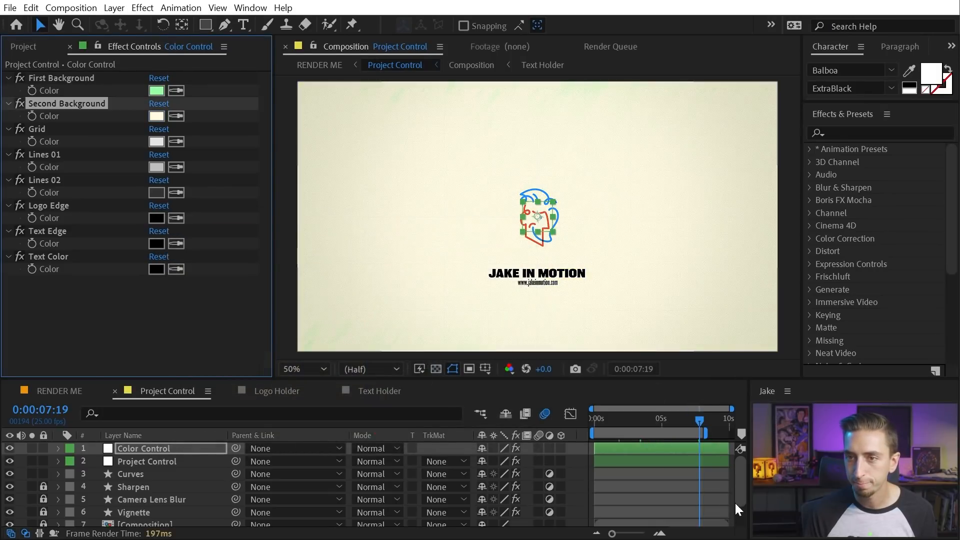
key("ctrl+z")
key("ctrl+z")
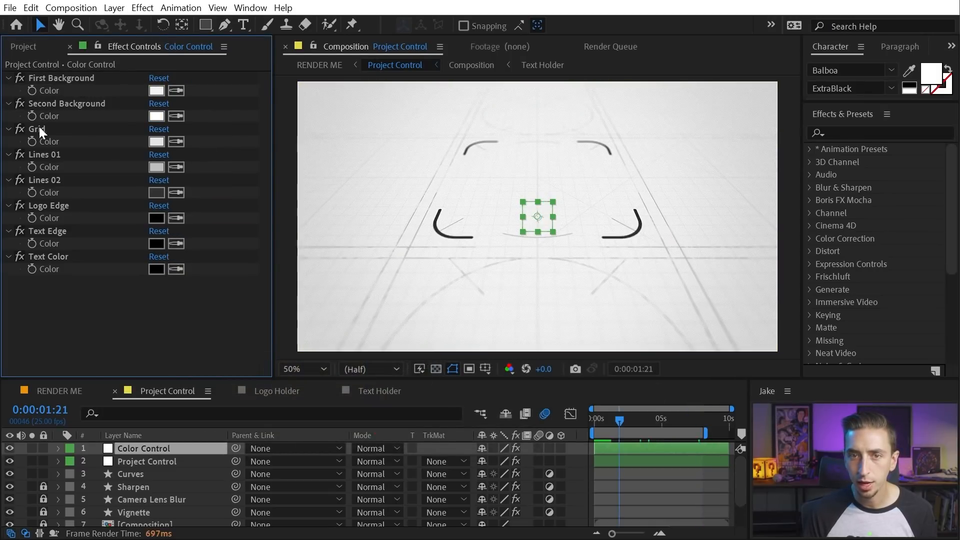
Try a cyan Grid colour and a red Lines 01 colour
left_click(39, 131)
mouse_move(619, 420)
left_mouse_down()
mouse_move(602, 413)
mouse_move(626, 414)
left_mouse_up()
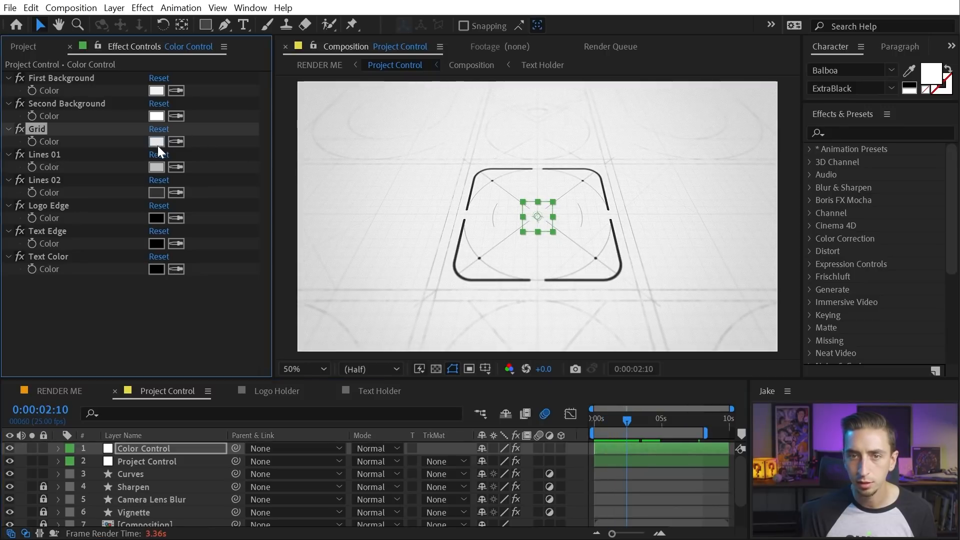
left_click(157, 144)
left_click(383, 342)
left_click(333, 313)
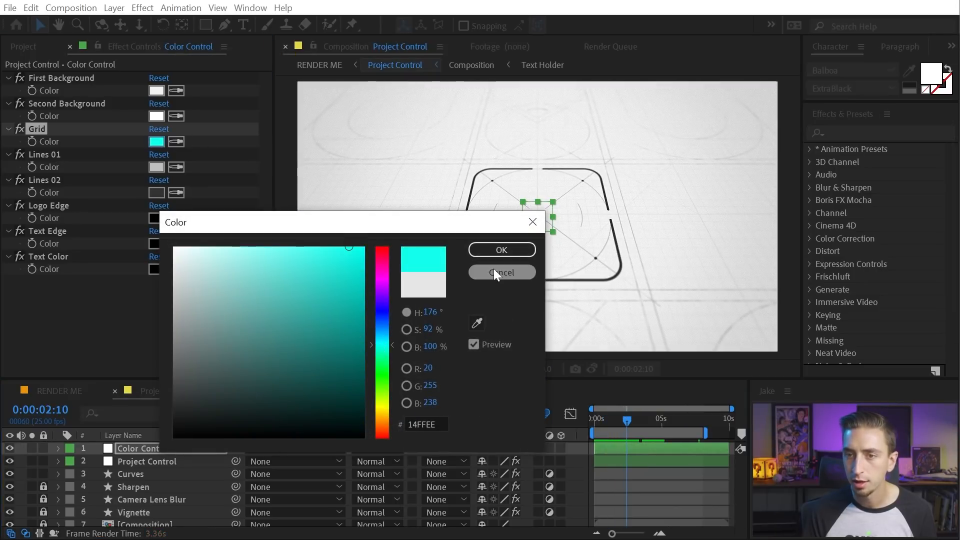
left_click(501, 250)
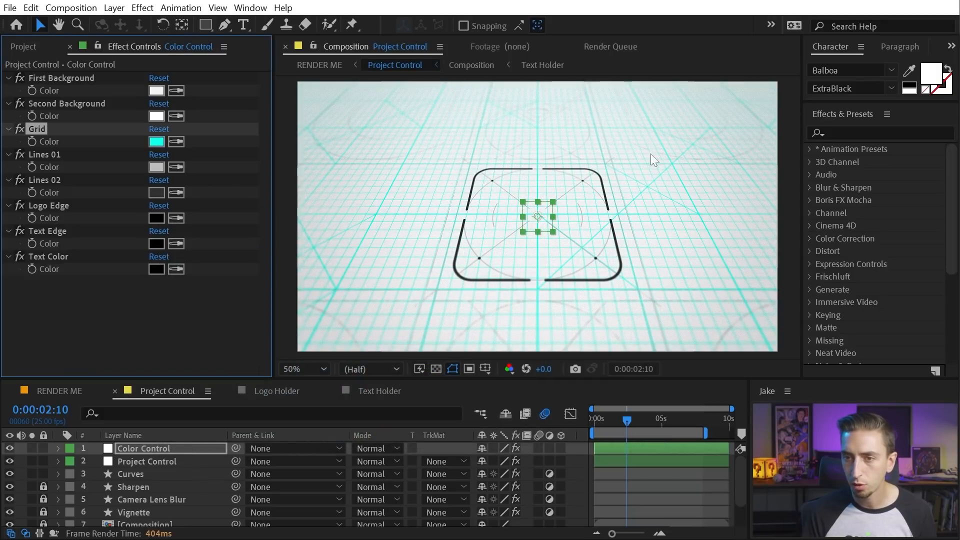
left_click(157, 166)
left_click(312, 270)
left_click(501, 250)
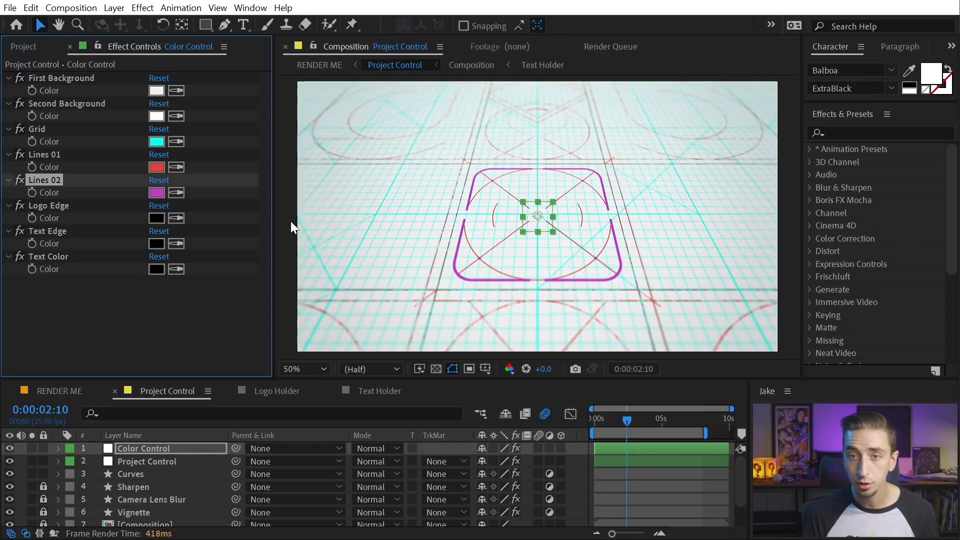
Make the First Background blue and Lines 01 white
left_click(157, 92)
left_click(385, 327)
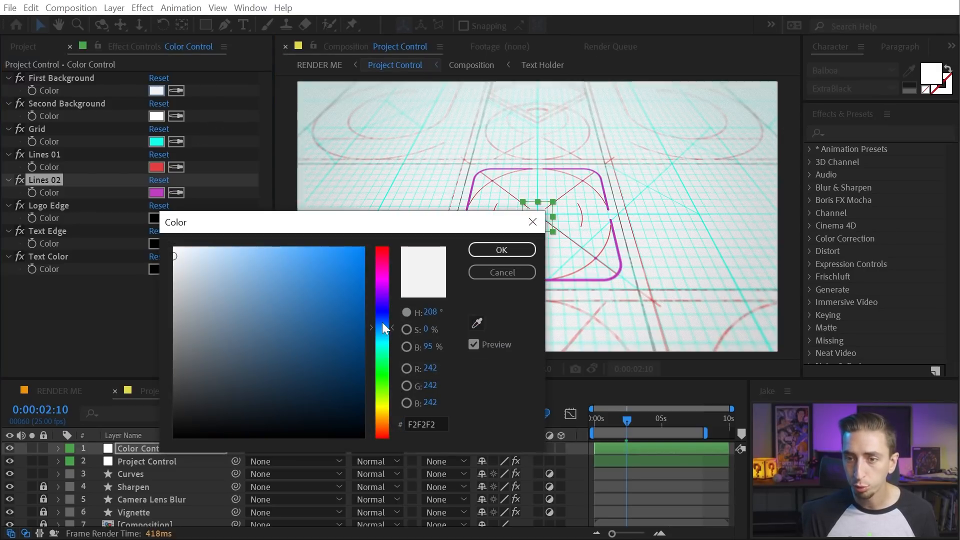
left_click(319, 268)
left_click(491, 250)
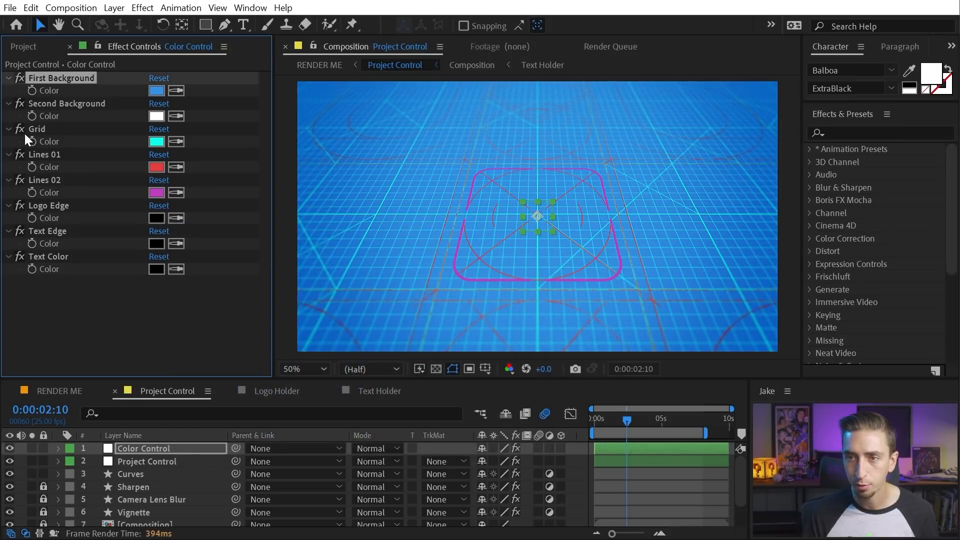
left_click(156, 167)
left_click(526, 252)
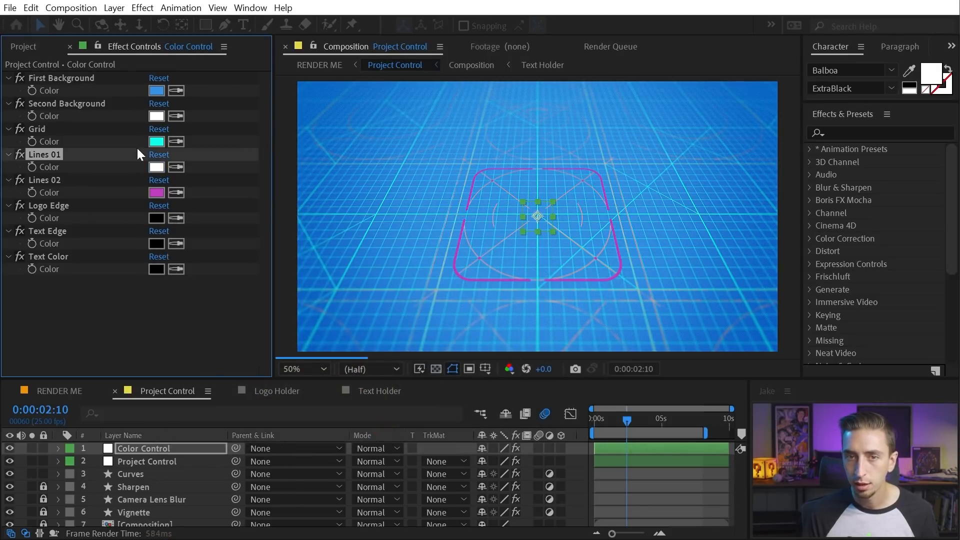
Set the Grid and Lines 02 to white and preview the frame at 0:00:04:08
left_click(156, 142)
left_click(184, 264)
left_click_drag(172, 248, 136, 196)
left_click(522, 252)
left_click(156, 193)
left_click(526, 251)
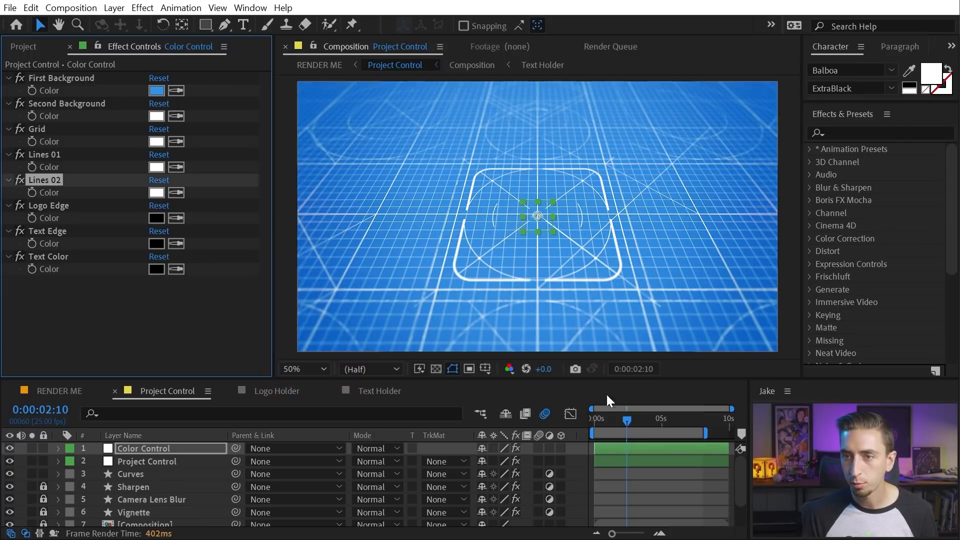
left_click(647, 419)
left_click(657, 419)
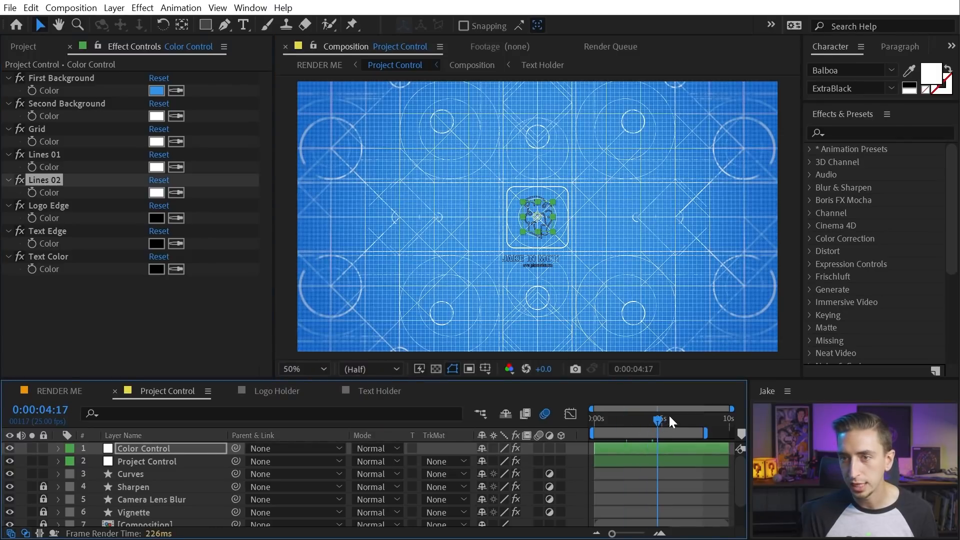
left_click(653, 418)
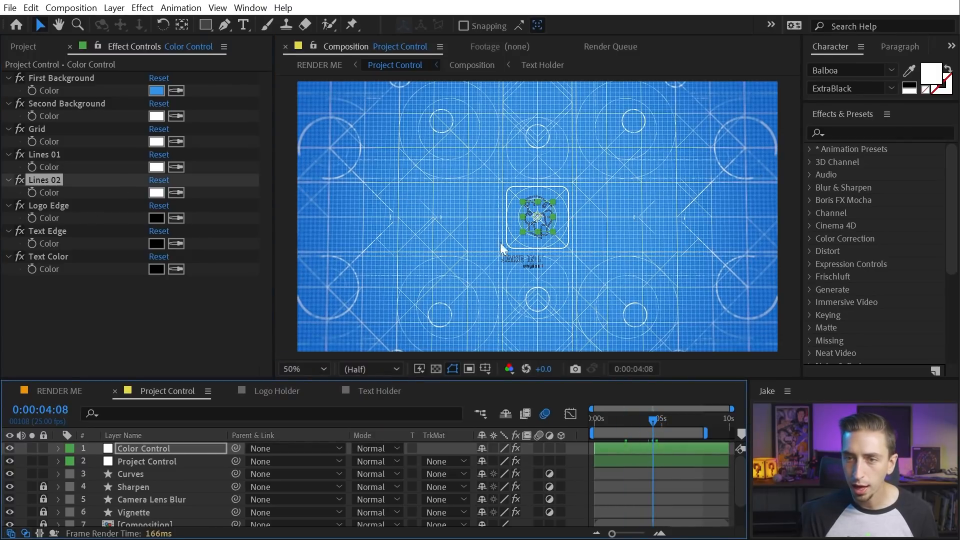
scroll(574, 217, "up", 4)
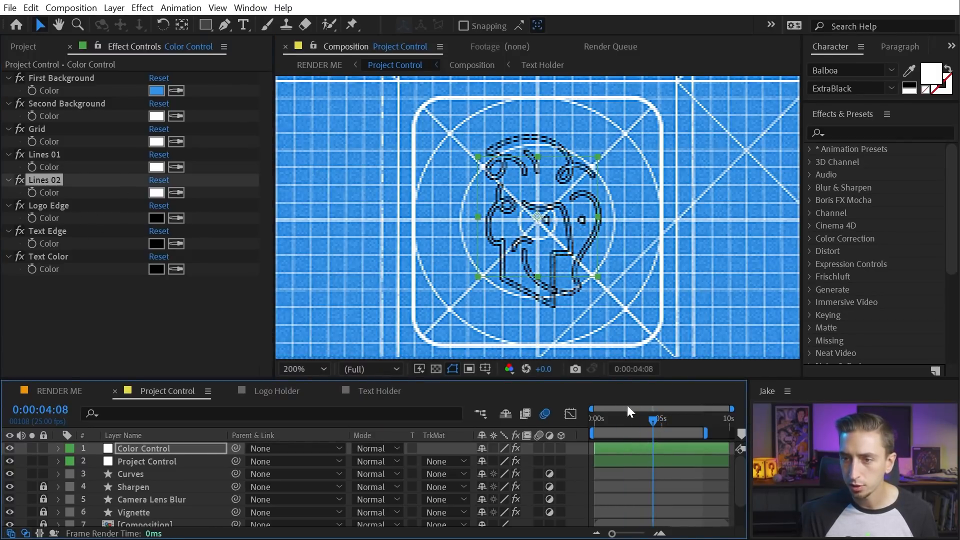
Set the Logo Edge colour to white, FFFFFF
left_click_drag(649, 420, 655, 419)
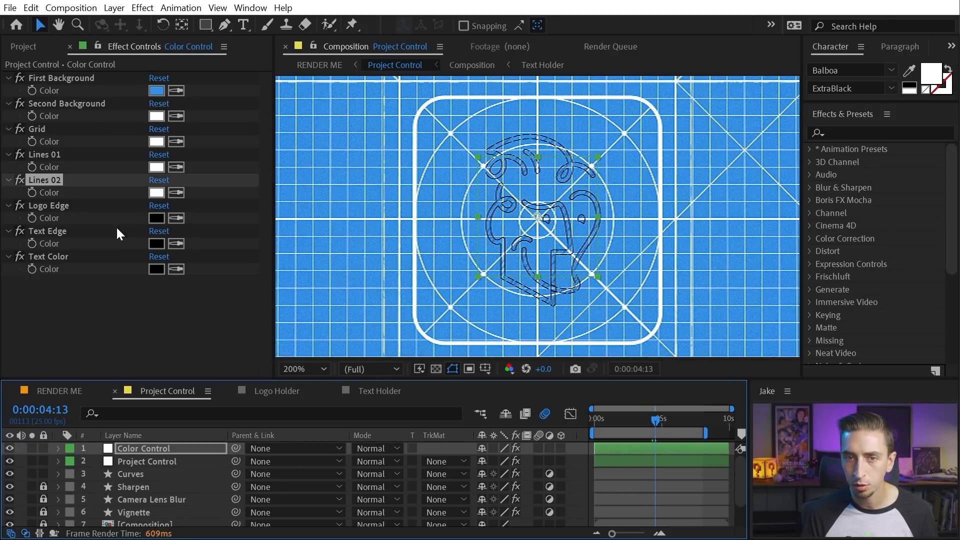
left_click(156, 218)
type("FFFFFF")
left_click(500, 250)
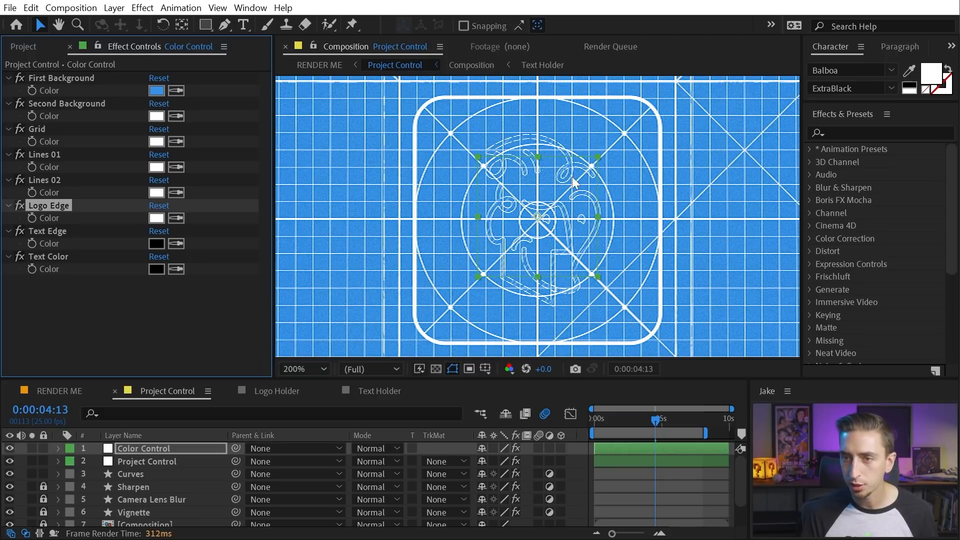
In Logo Holder, scale the logo artwork down slightly, then return to Project Control
left_click(283, 393)
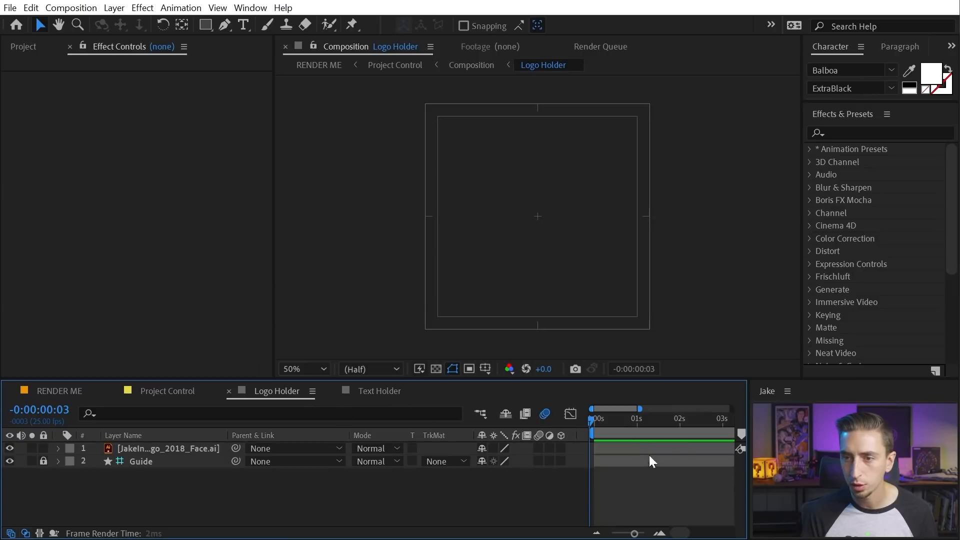
left_click(637, 422)
key("Home")
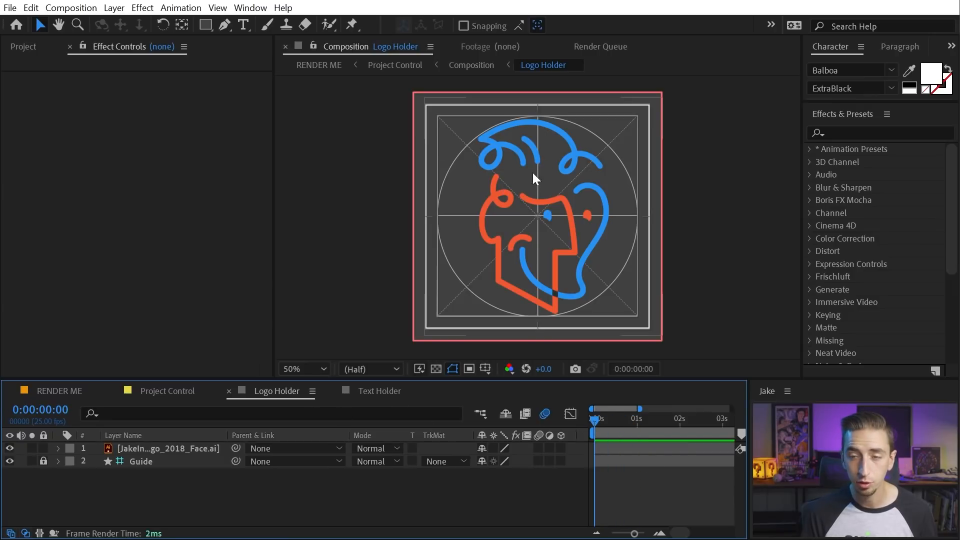
left_click(170, 449)
left_click_drag(544, 98, 543, 119)
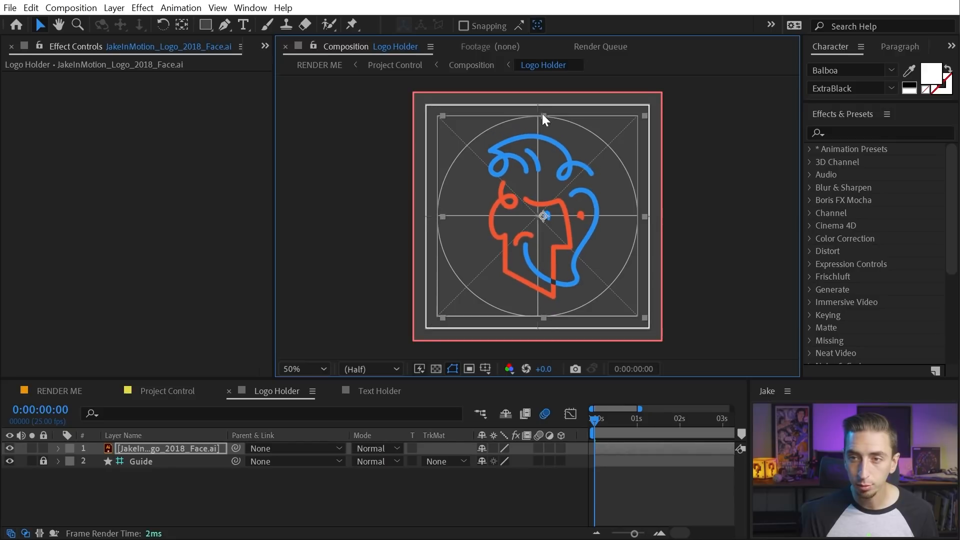
left_click(164, 393)
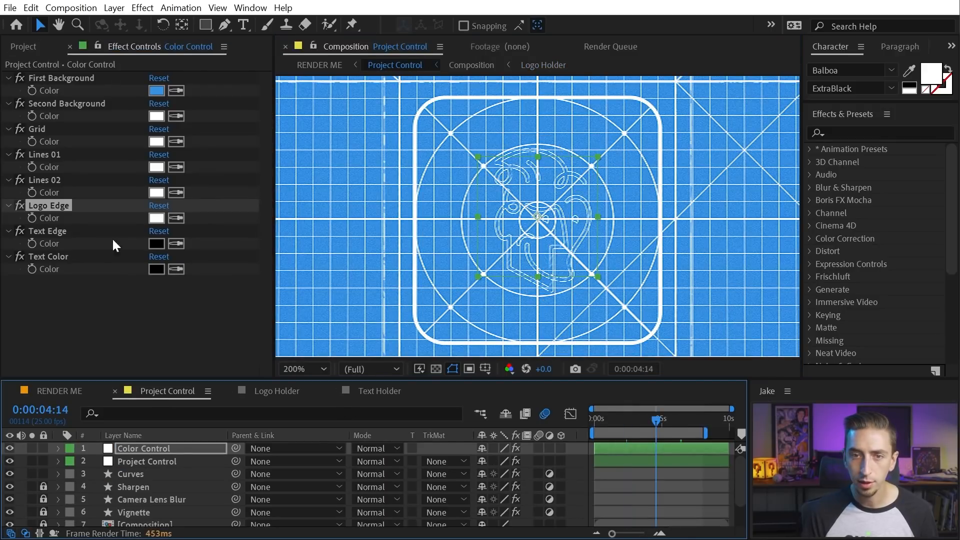
Set the Text Edge colour to white
left_click(59, 230)
scroll(653, 280, "down", 5)
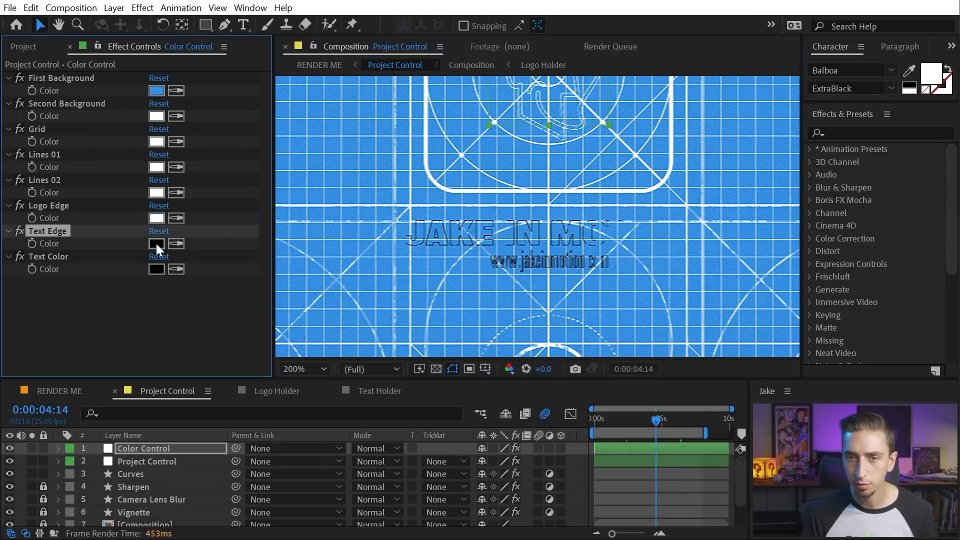
left_click(155, 242)
left_click(189, 251)
left_click(523, 245)
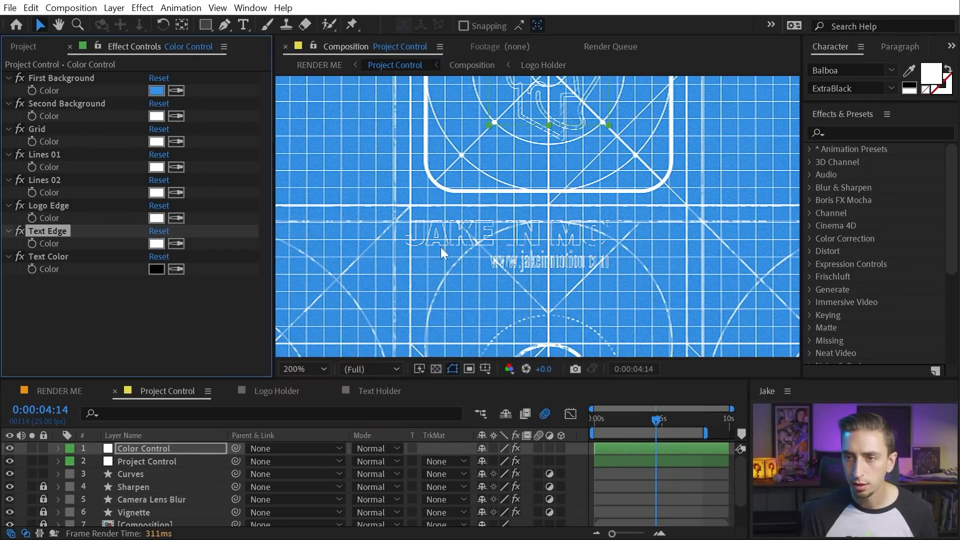
left_click_drag(656, 419, 702, 418)
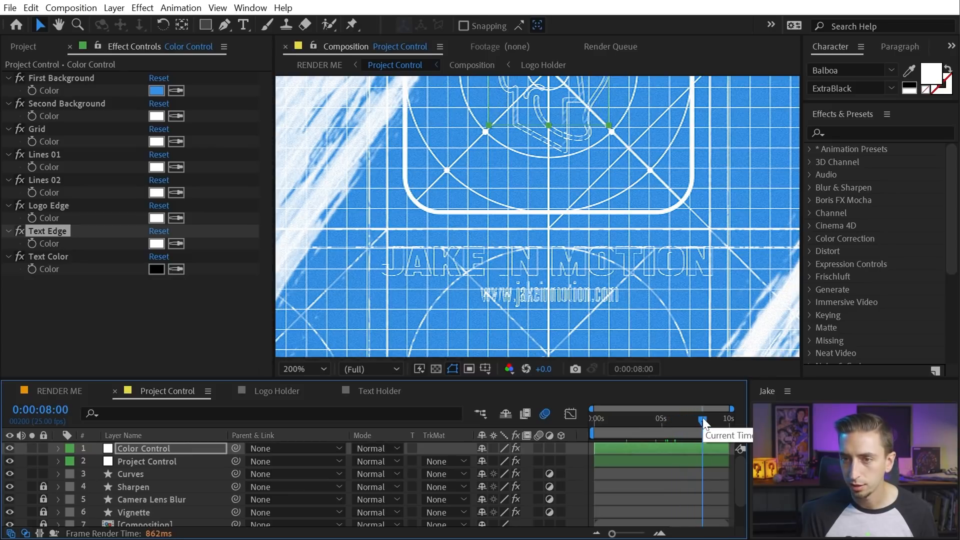
Eyedrop the logo's blue line (258DEF) as the Text Color and check the title
left_click(156, 270)
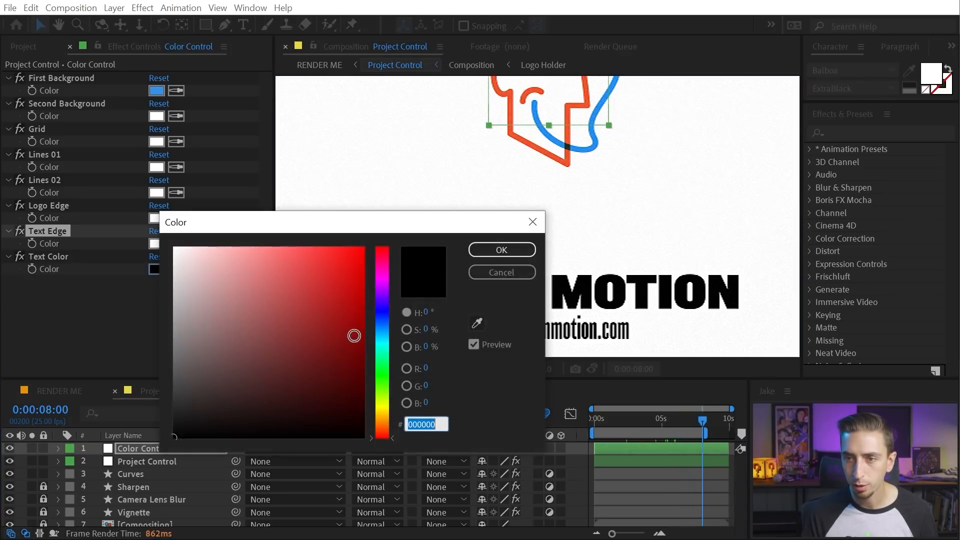
left_click(477, 322)
left_click(597, 128)
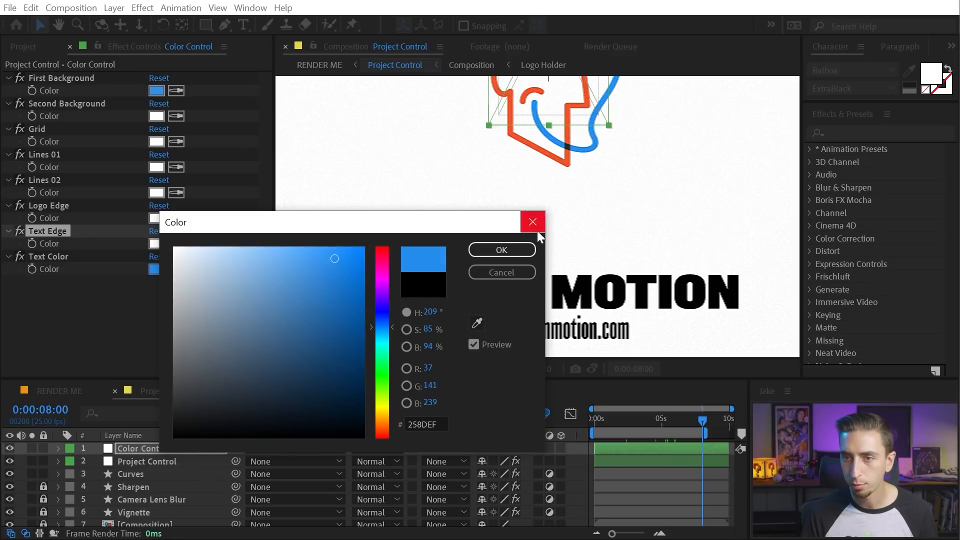
key("Return")
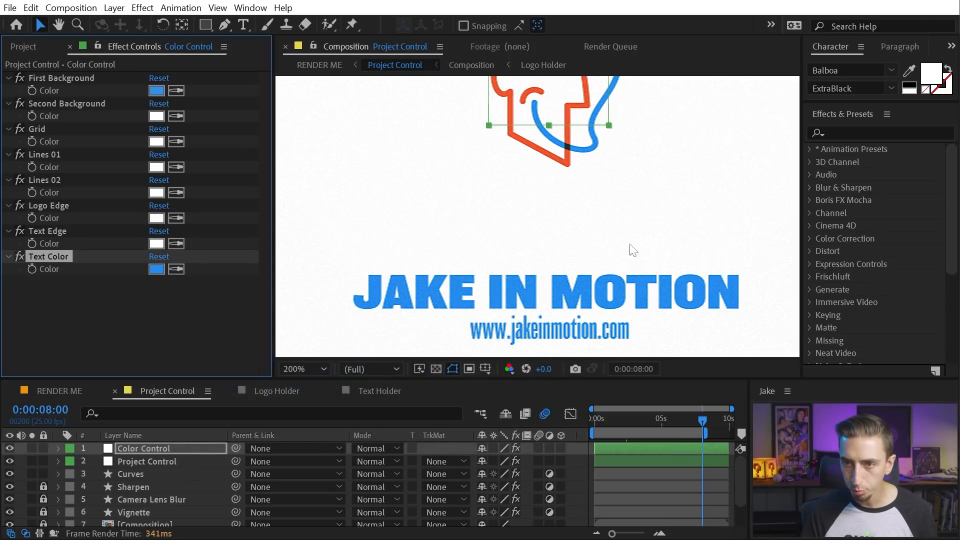
scroll(575, 308, "up", 2)
left_click_drag(649, 300, 550, 186)
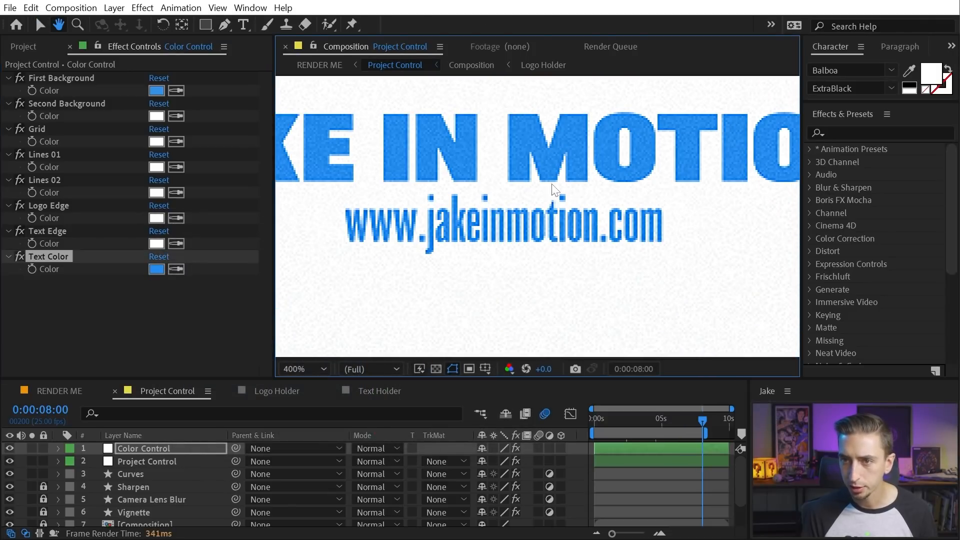
scroll(605, 174, "up", 1)
scroll(629, 159, "down", 1)
left_click_drag(627, 261, 572, 339)
left_click_drag(542, 90, 572, 241)
scroll(536, 217, "down", 2)
scroll(572, 241, "down", 1)
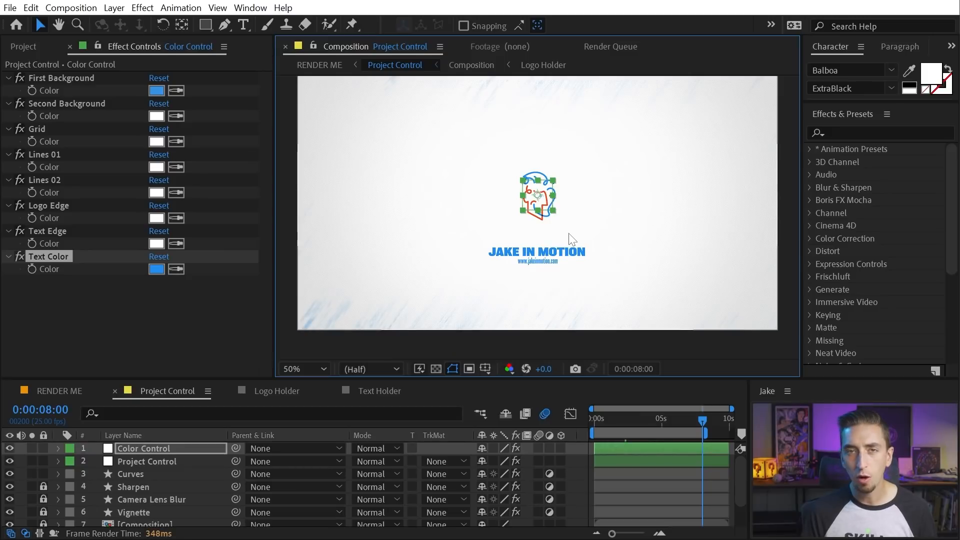
left_click_drag(537, 193, 535, 214)
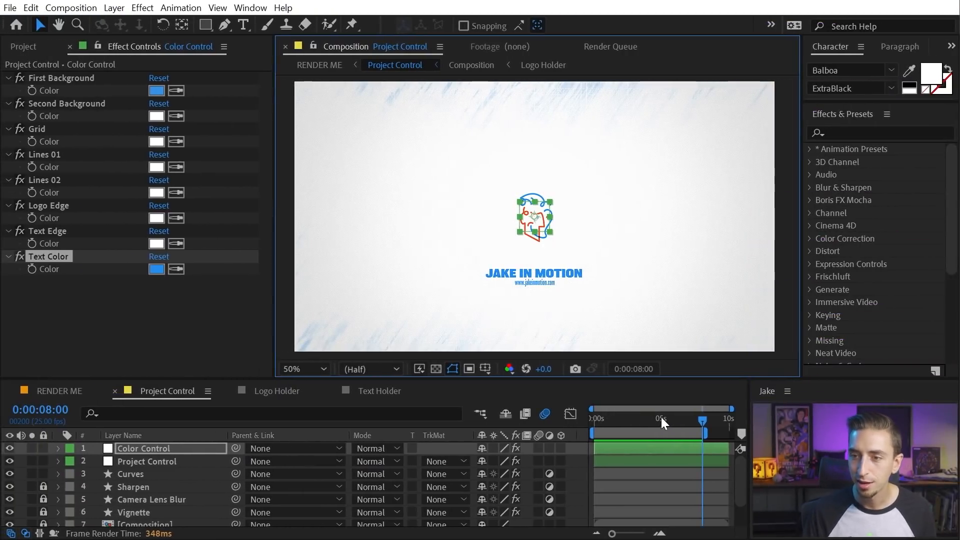
left_click_drag(662, 423, 637, 425)
Toggle the Curves On/Off checkbox in Project Control repeatedly to compare the warmer grade
left_click(177, 462)
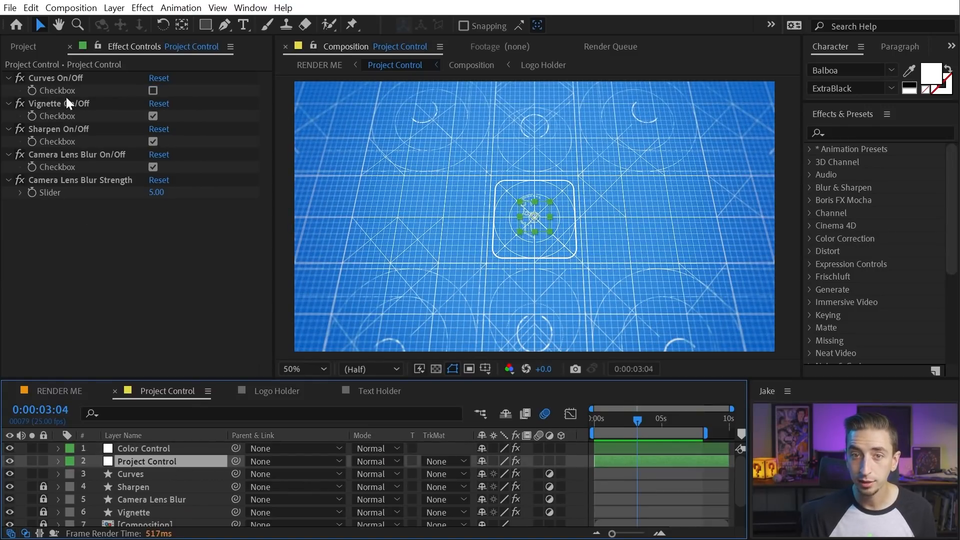
left_click(55, 77)
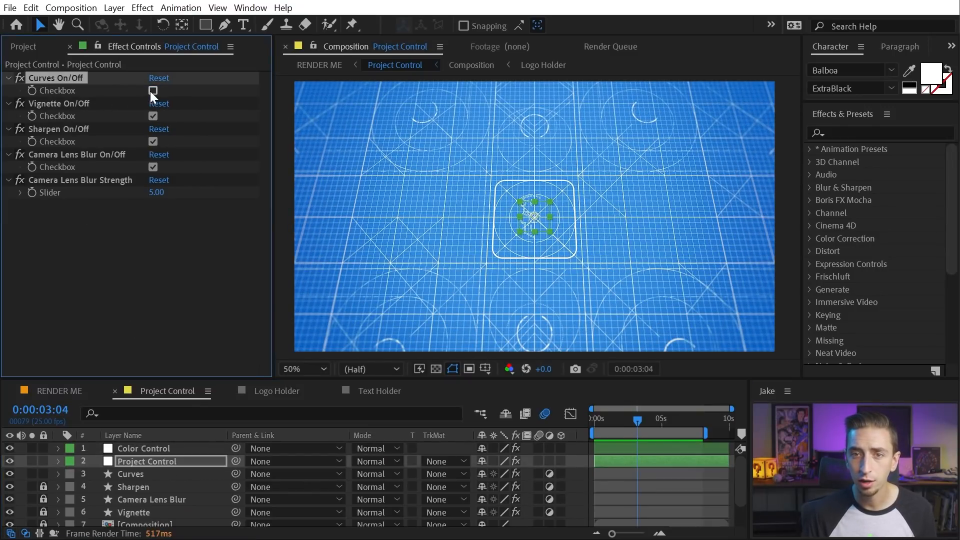
left_click(152, 91)
left_click(152, 90)
left_click(152, 91)
left_click(152, 91)
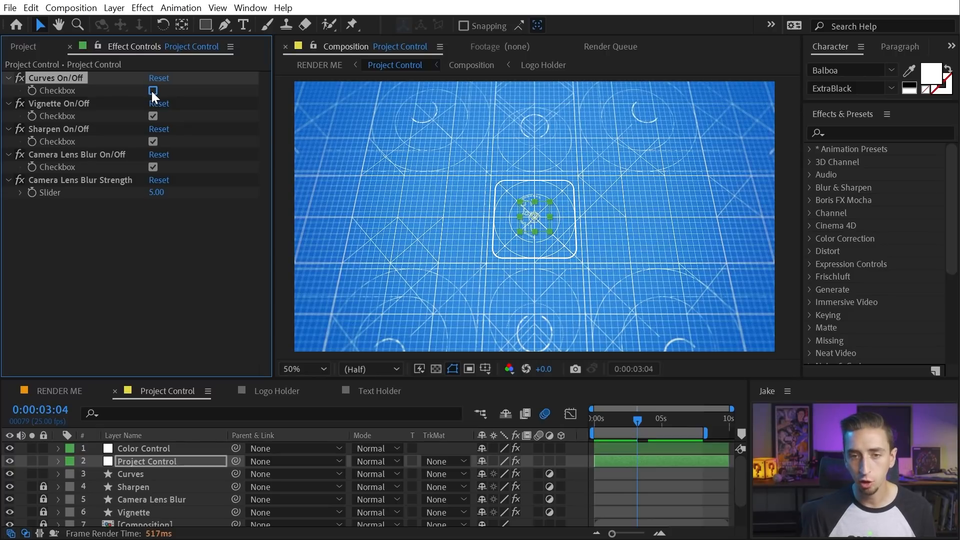
left_click(152, 91)
left_click(151, 90)
left_click(152, 91)
left_click(152, 91)
left_click(153, 90)
Scrub to the finished logo, leave Curves on, return to 0:00:07:01, and select the Curves layer
mouse_move(636, 423)
left_mouse_down()
mouse_move(604, 420)
mouse_move(651, 417)
left_mouse_up()
left_click_drag(651, 417, 697, 420)
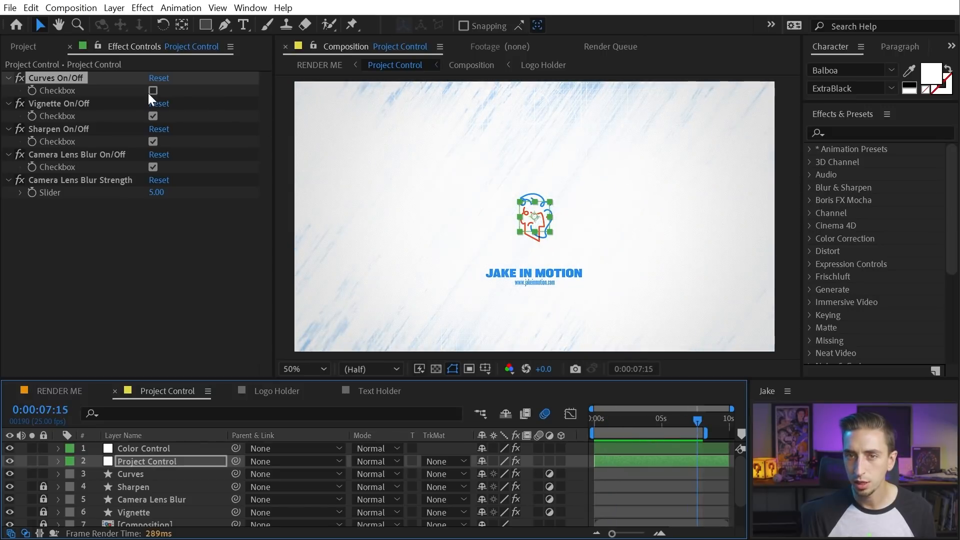
left_click(151, 90)
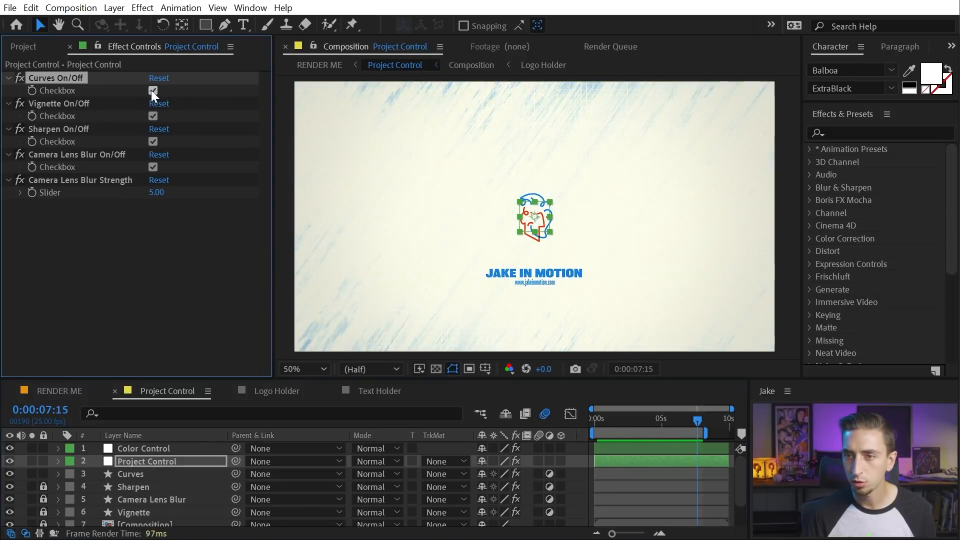
left_click_drag(698, 420, 685, 416)
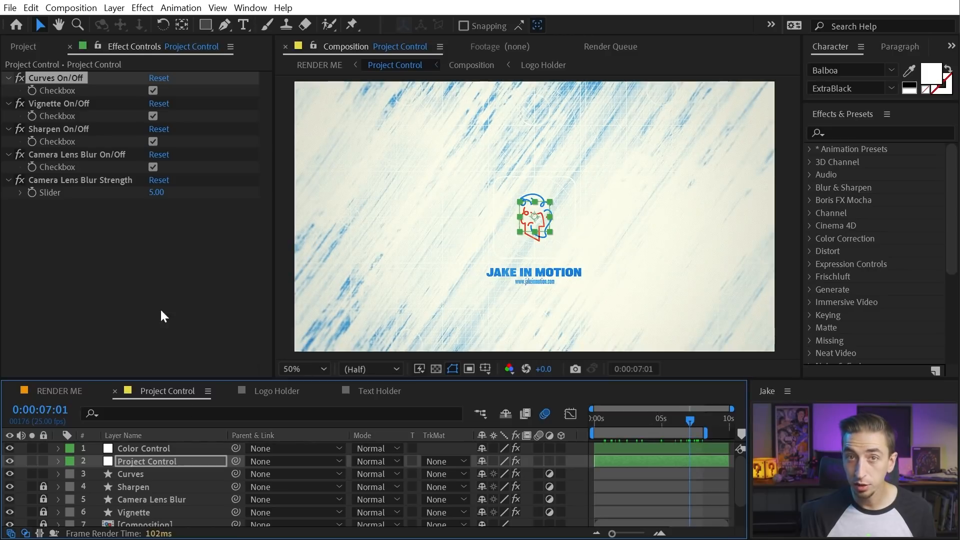
left_click(140, 473)
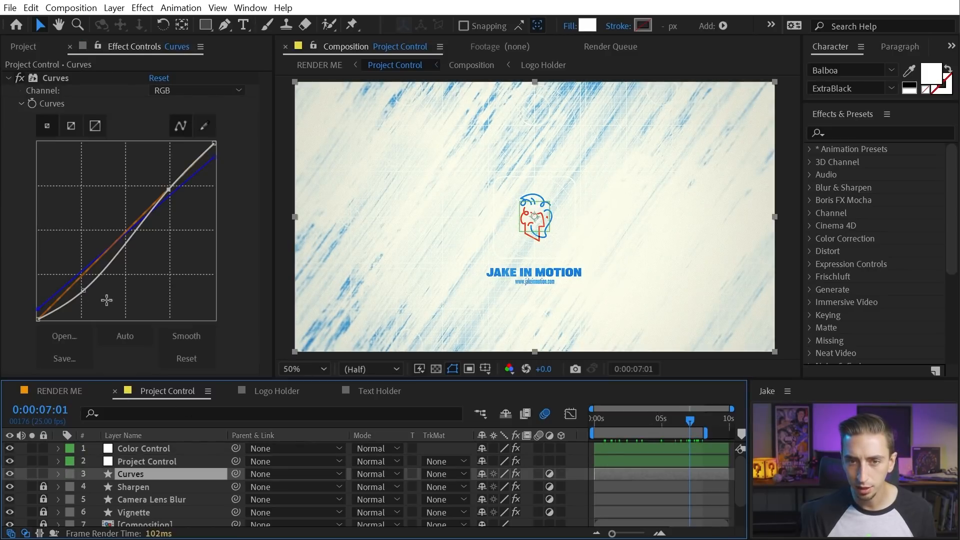
Cycle the Curves graph through the Red, Green and Blue channels
left_click(173, 91)
left_click(179, 120)
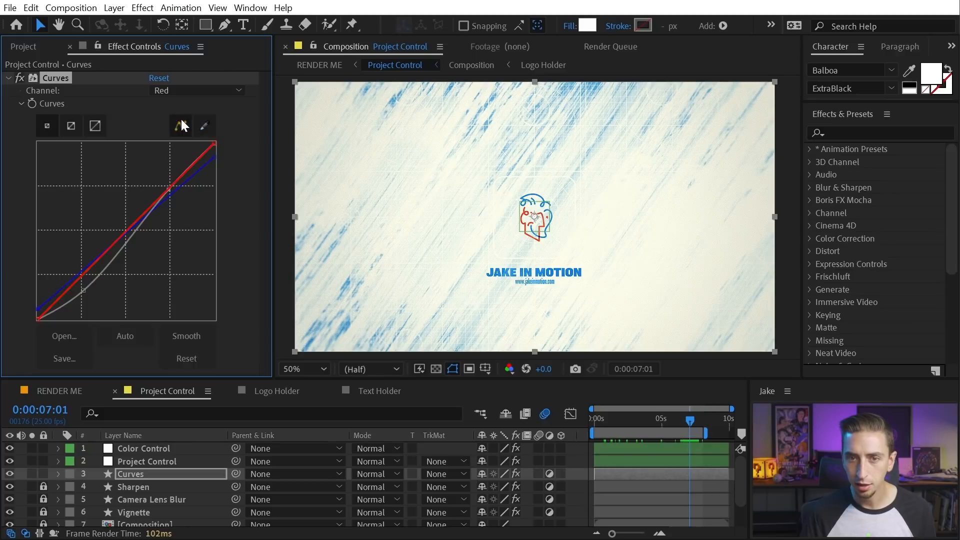
left_click(199, 89)
left_click(209, 135)
left_click(205, 94)
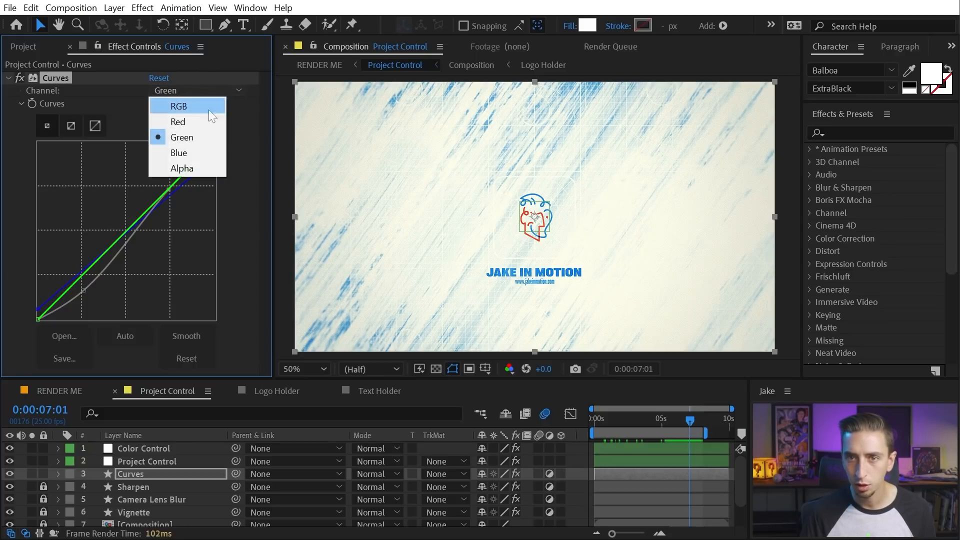
left_click(202, 151)
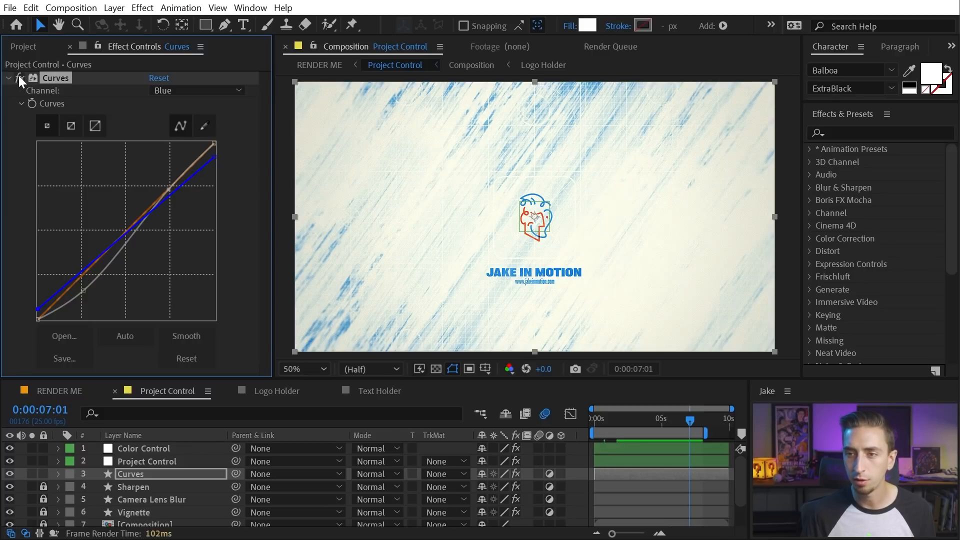
Set the Curves channel back to RGB and select the Project Control layer
left_click(214, 93)
left_click(210, 105)
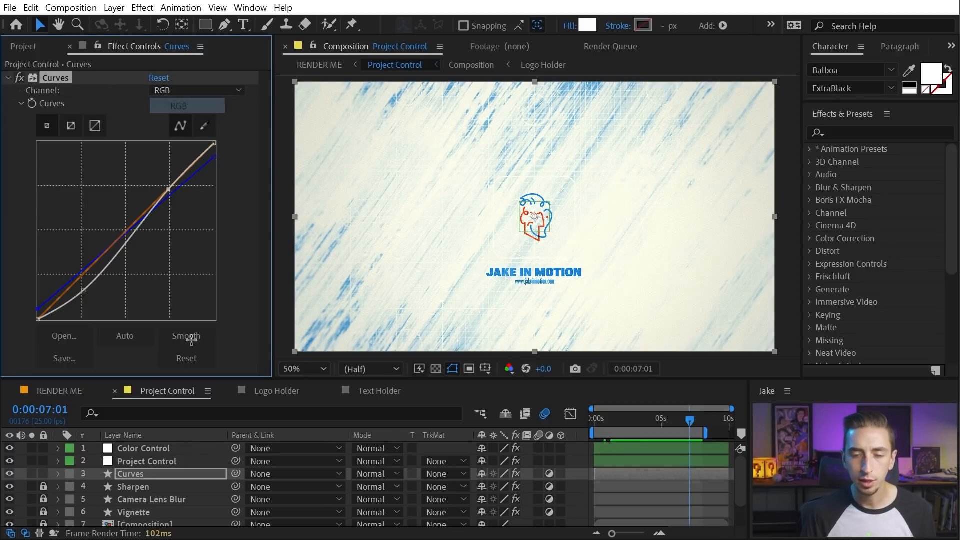
left_click(160, 458)
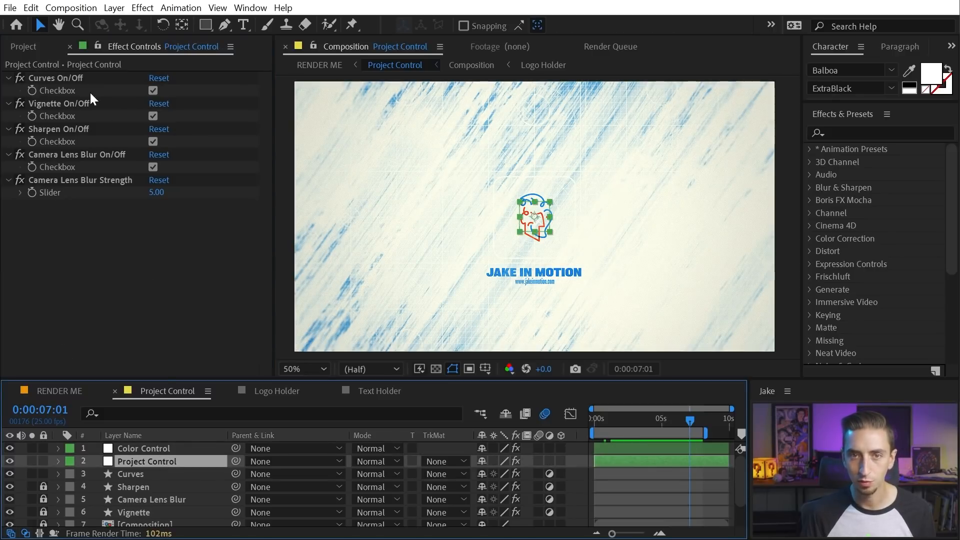
Uncheck Curves On/Off in Project Control, then select the Curves layer to view its RGB curve
left_click(153, 90)
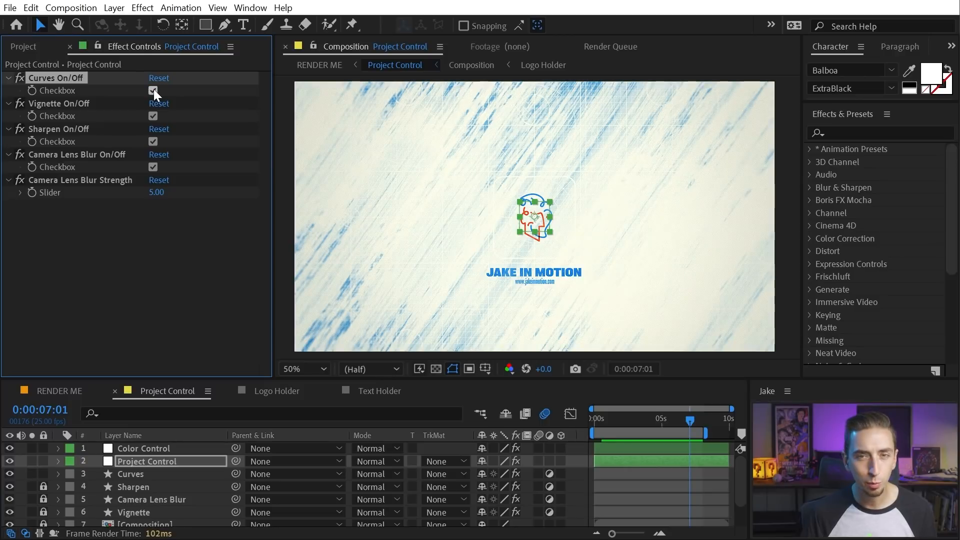
left_click(152, 90)
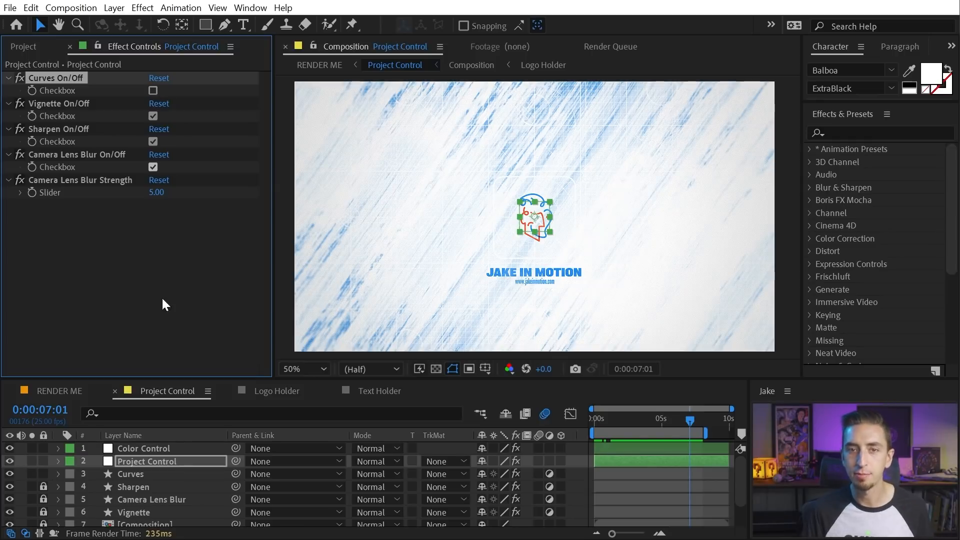
left_click(147, 473)
scroll(125, 477, "down", 2)
scroll(140, 482, "up", 2)
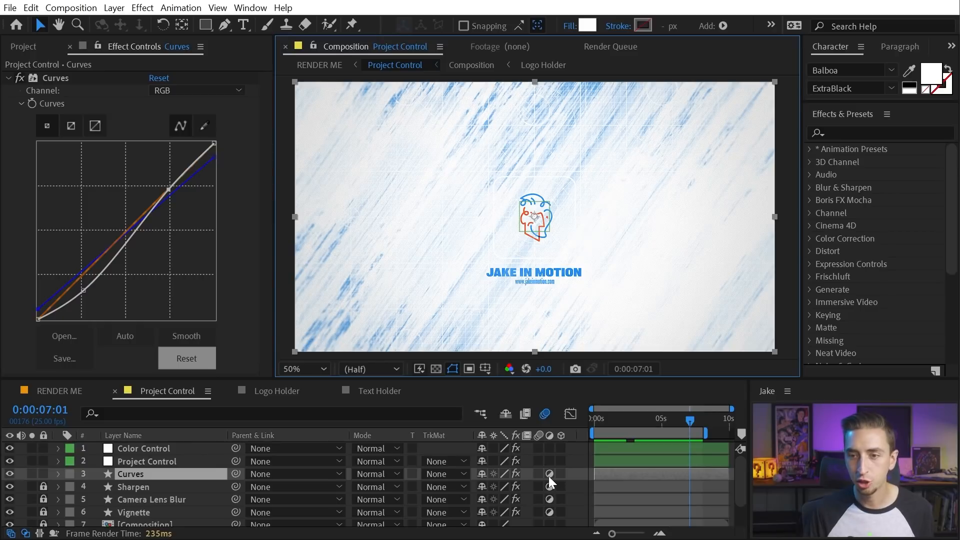
Expand Curves > Contents > Rectangle 1 > Rectangle Path 1 to view the 1920×1080 Size
left_click(160, 467)
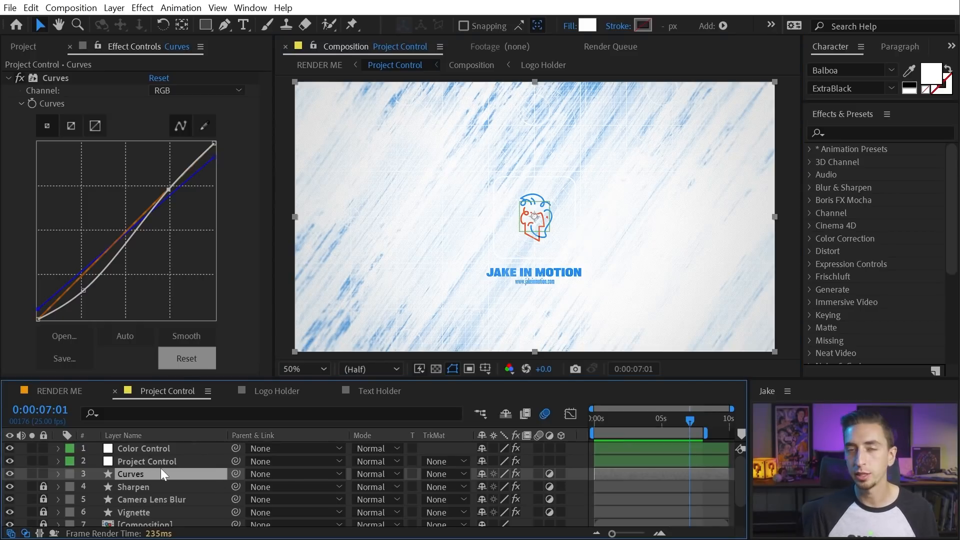
left_click(58, 473)
left_click(71, 487)
left_click(90, 500)
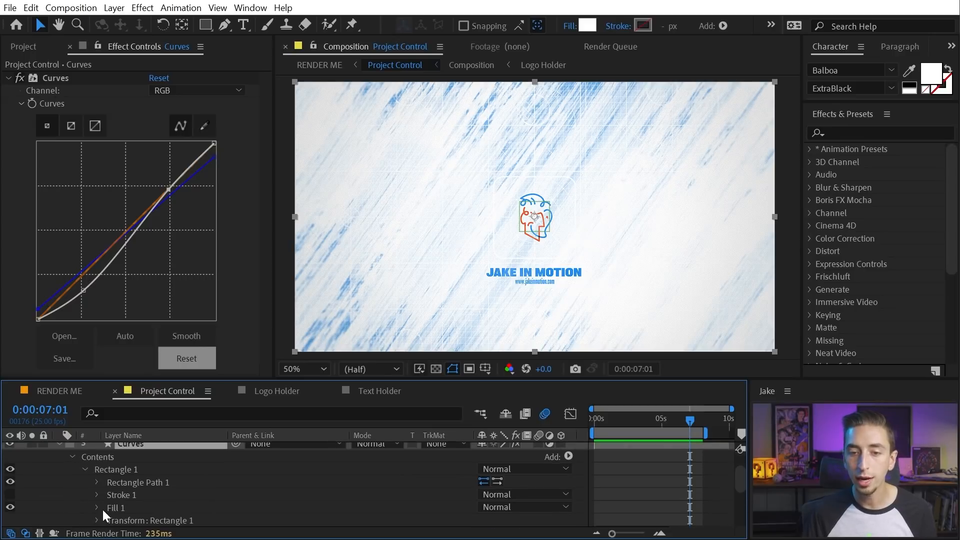
left_click(97, 481)
left_click(141, 494)
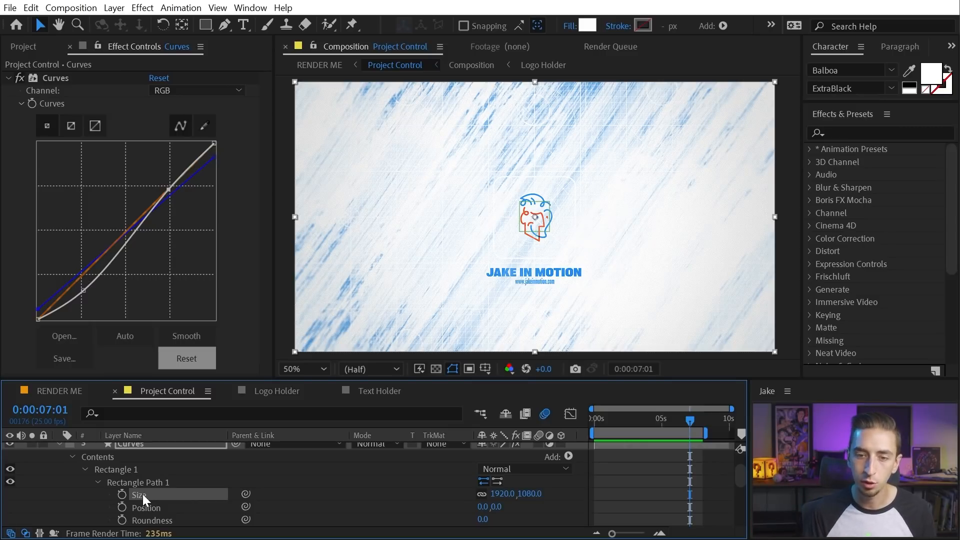
scroll(149, 493, "up", 2)
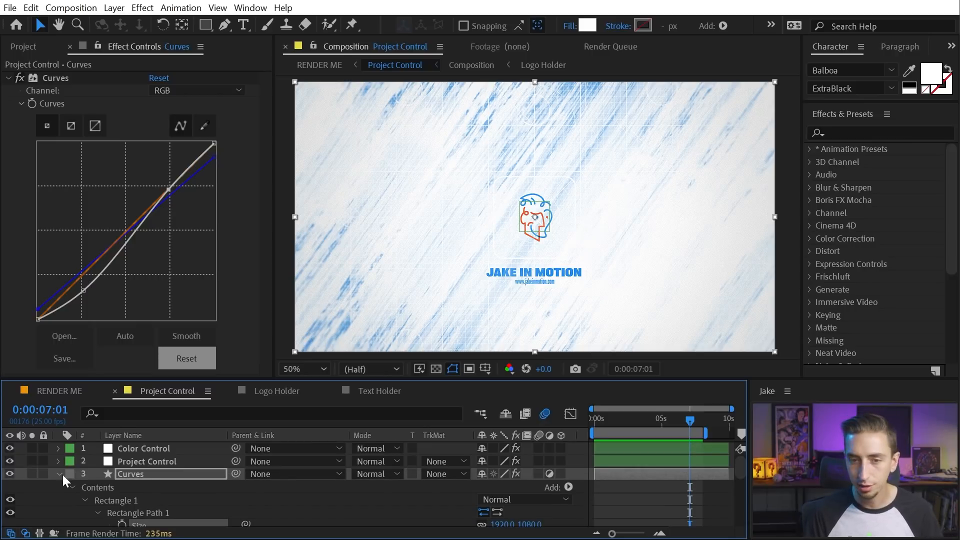
Collapse the Curves layer and reveal its checker-driven Opacity expression with EE
left_click(58, 473)
left_click(119, 473)
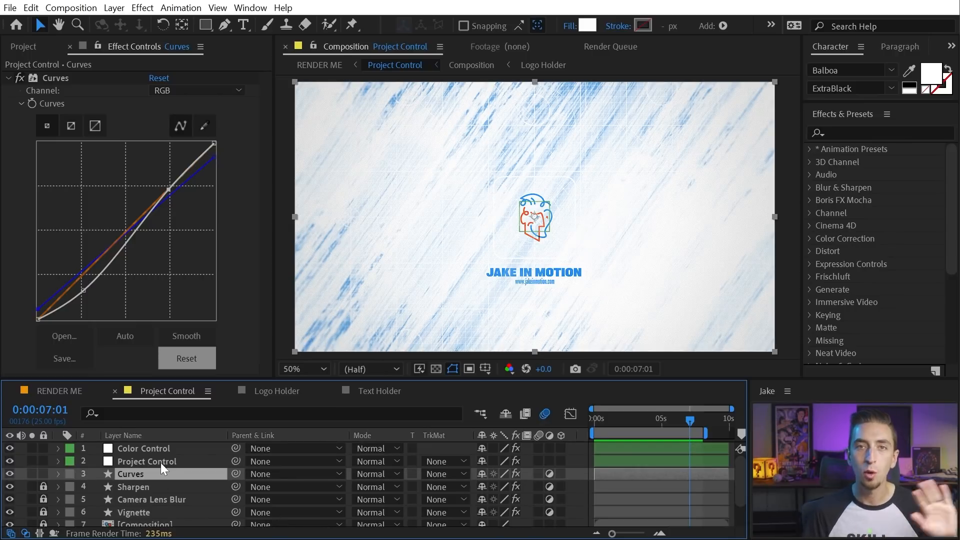
key("e")
key("e")
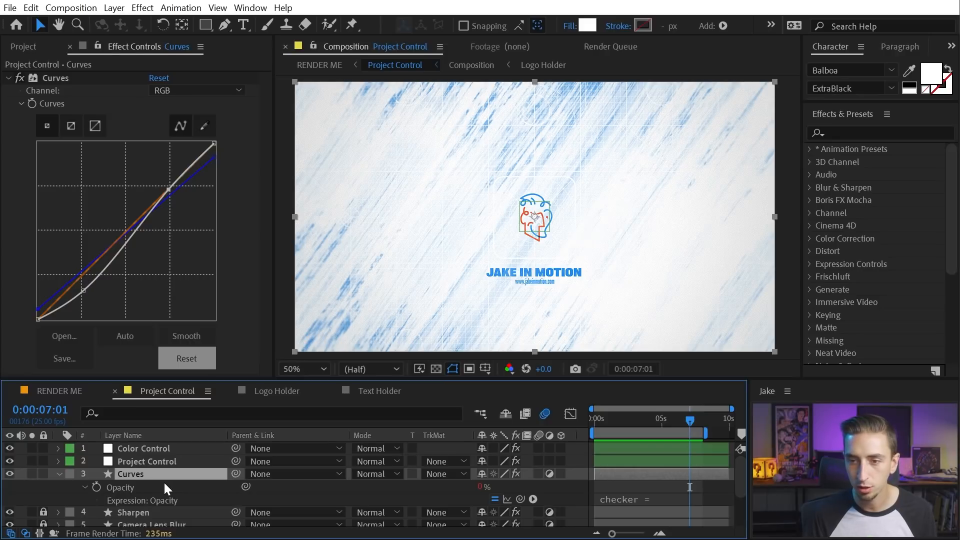
left_click(640, 500)
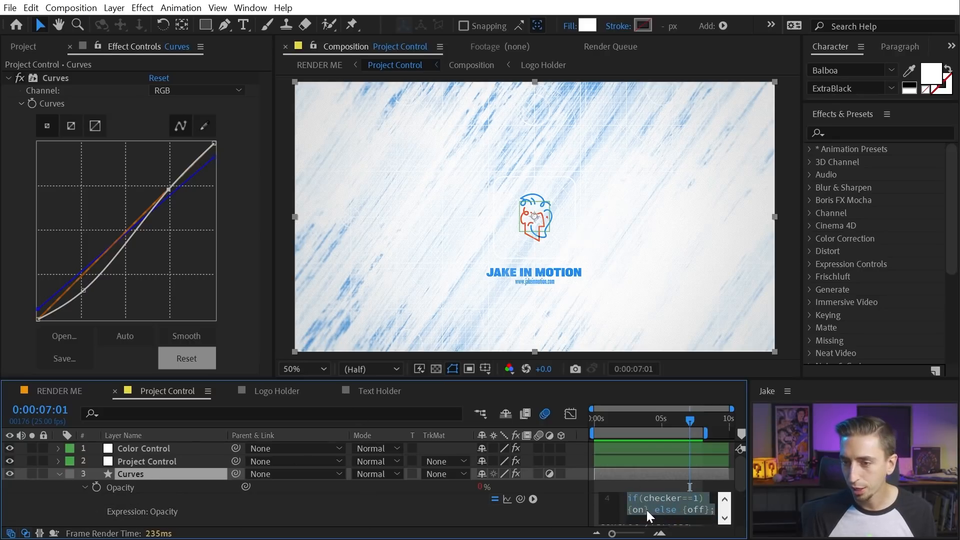
left_click(588, 500)
left_click(610, 478)
key("e")
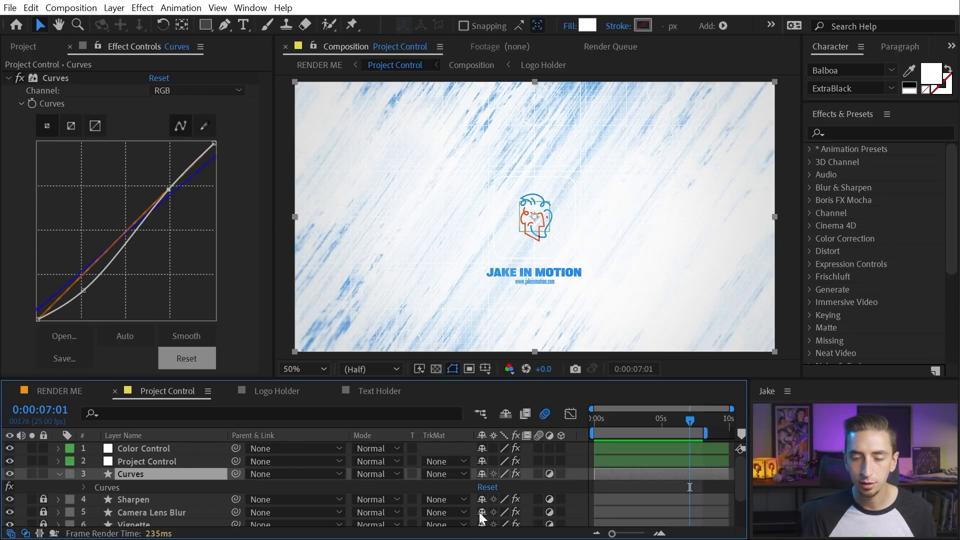
left_click(146, 461)
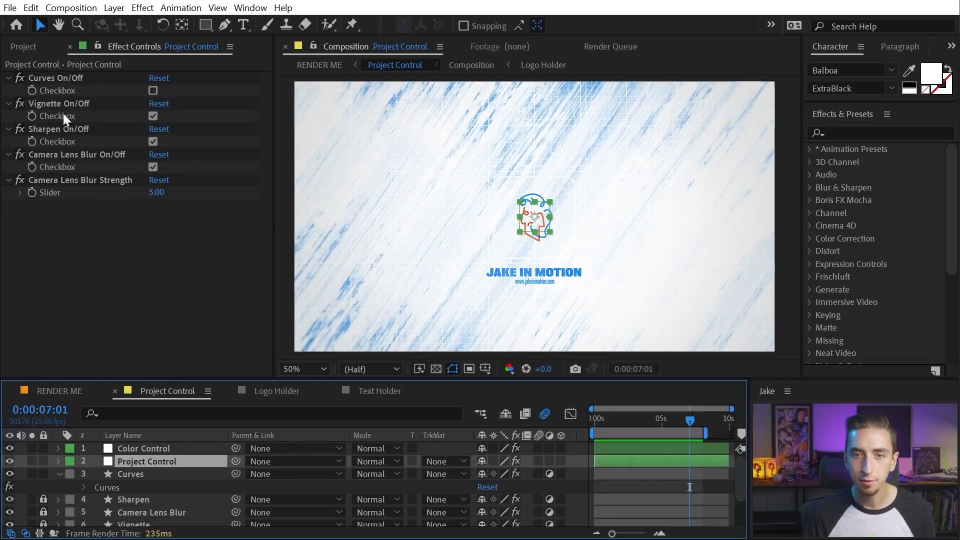
left_click(152, 90)
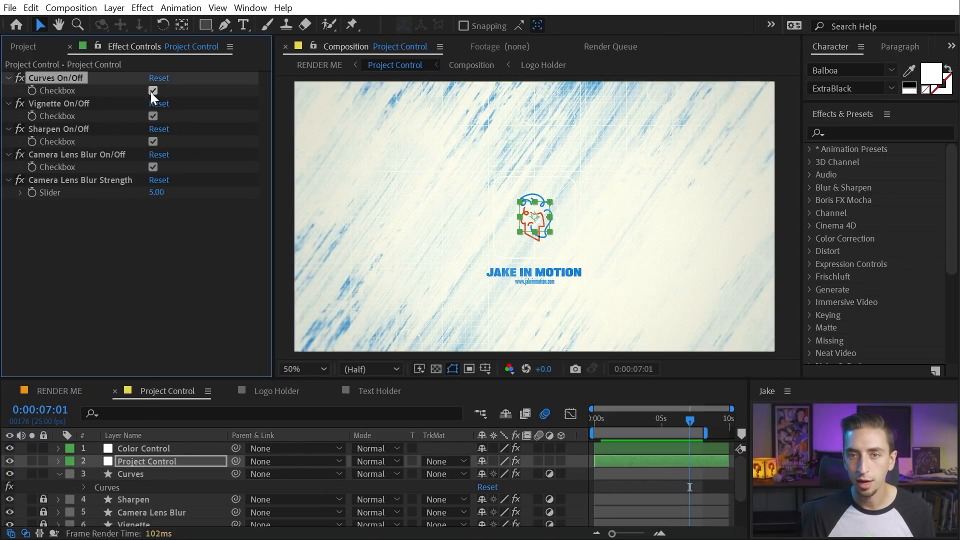
left_click(149, 473)
key("t")
left_click(144, 460)
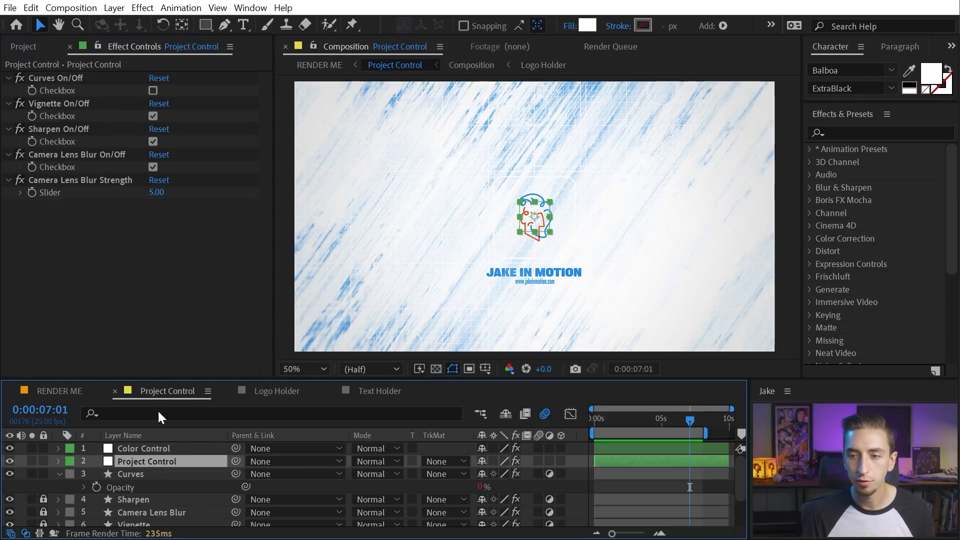
left_click(152, 93)
left_click(152, 93)
left_click(122, 99)
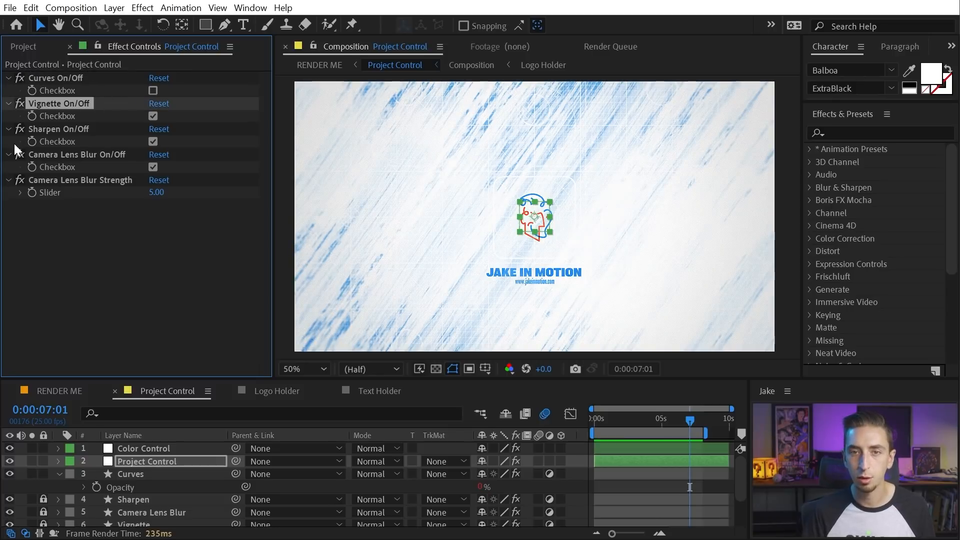
left_click(149, 115)
left_click(148, 115)
scroll(140, 490, "down", 1)
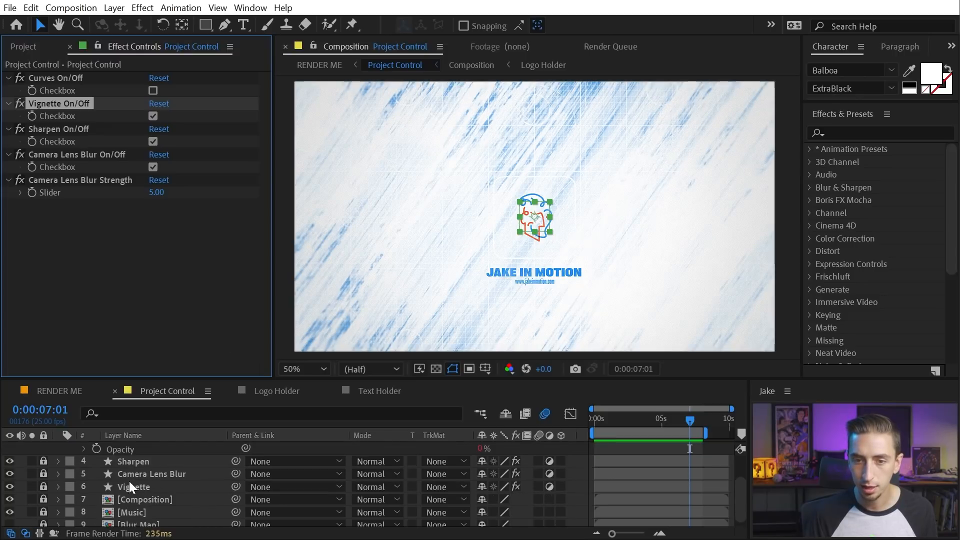
scroll(160, 489, "up", 1)
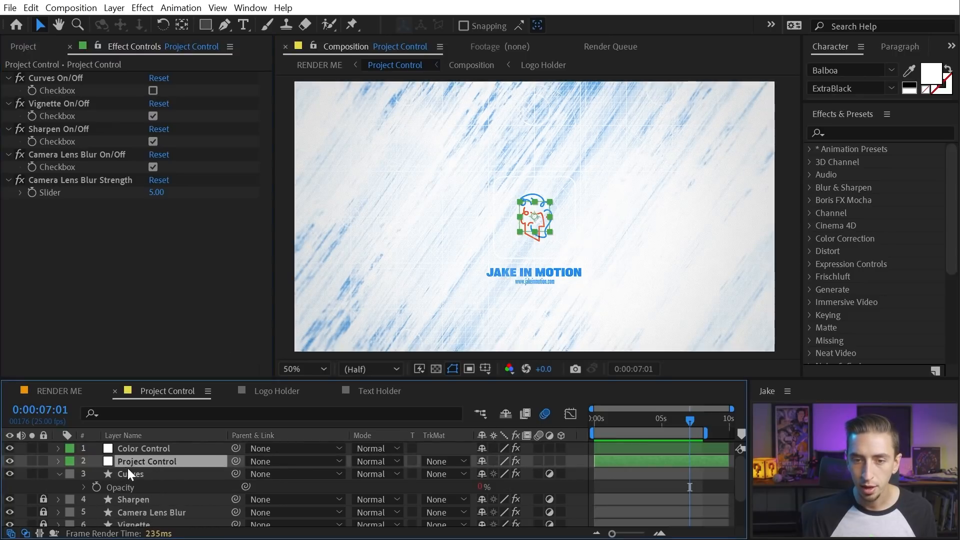
left_click(127, 470)
left_click(58, 473)
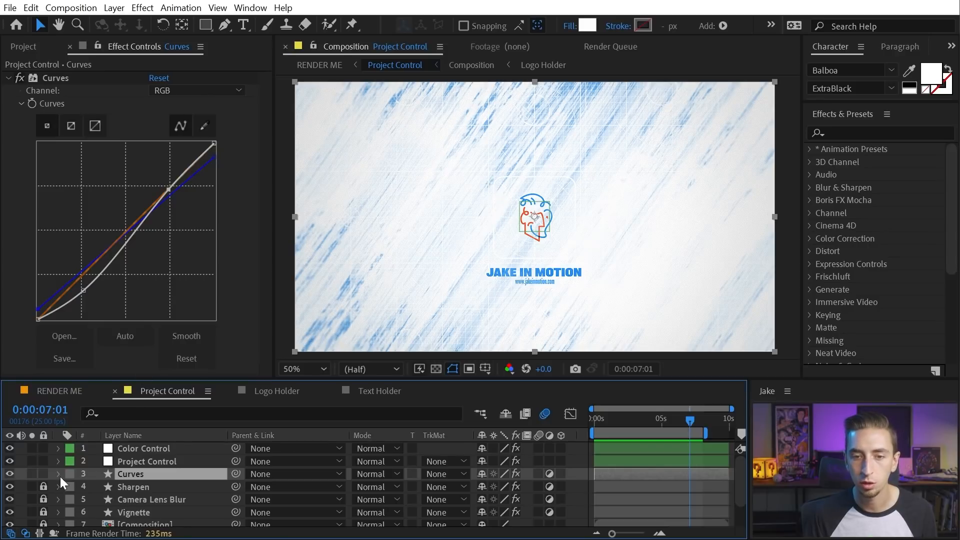
Inspect the Vignette layer's Levels and 500-pixel mask feather, toggling its visibility, then reselect Project Control
scroll(60, 476, "down", 2)
left_click(161, 481)
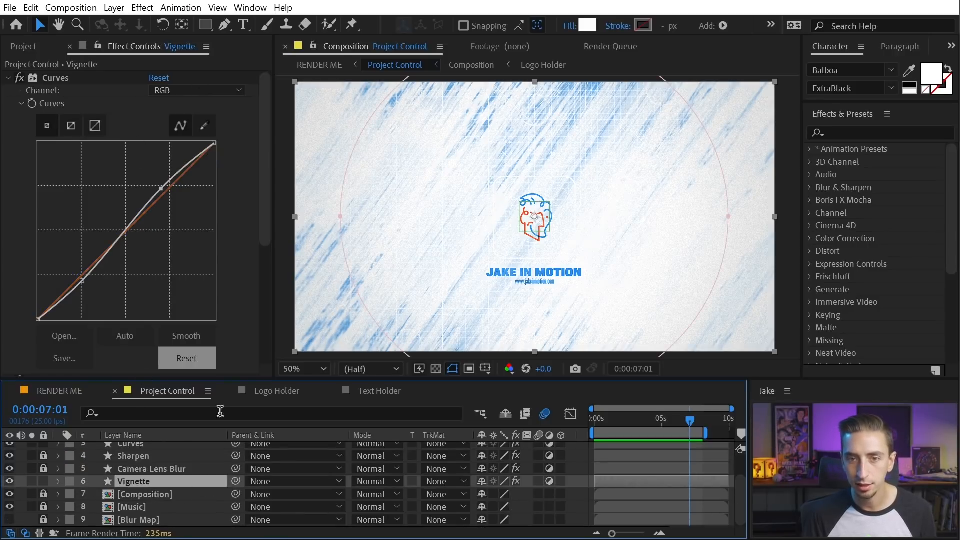
scroll(269, 232, "down", 2)
left_click_drag(269, 232, 296, 329)
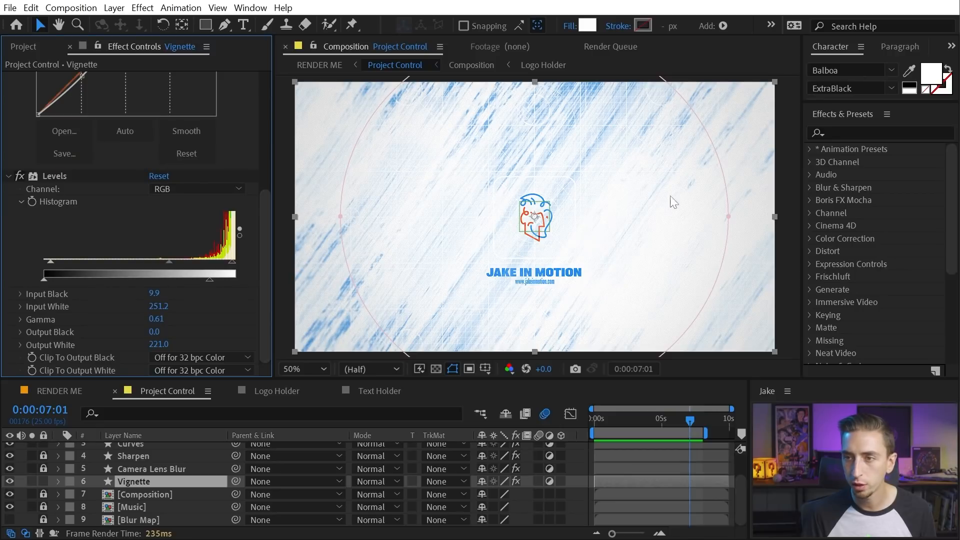
key("f")
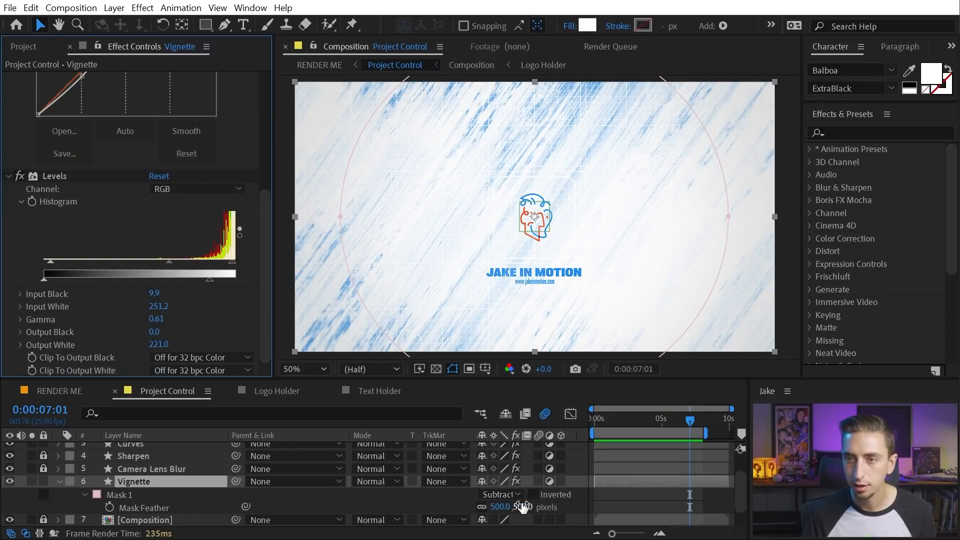
left_click(18, 481)
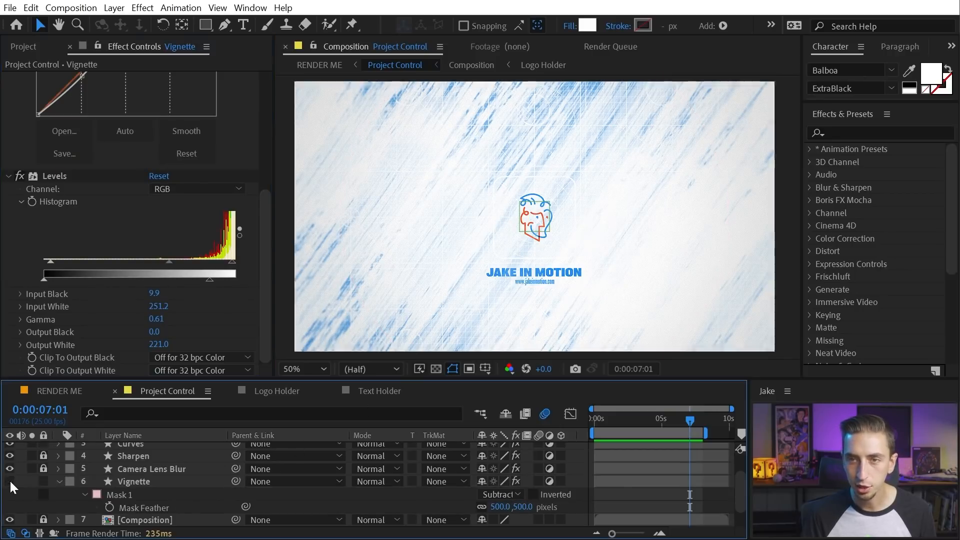
left_click(10, 481)
left_click(10, 481)
left_click(59, 481)
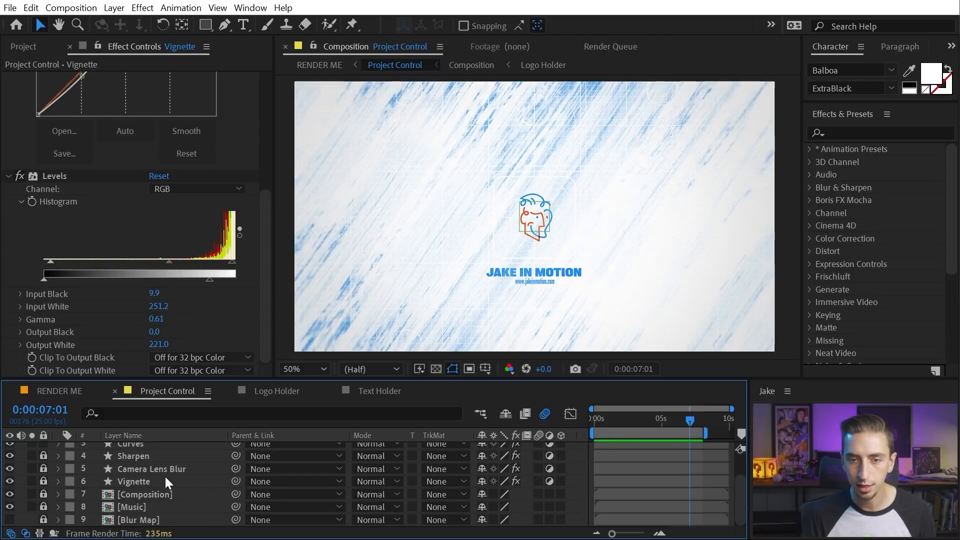
scroll(160, 470, "up", 2)
left_click(150, 466)
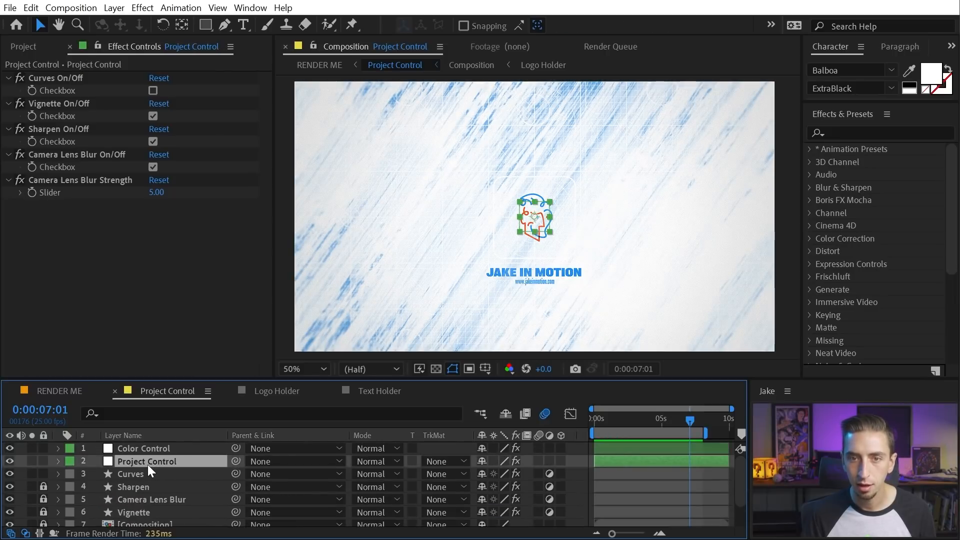
Toggle Sharpen On/Off in Project Control several times to compare detail
left_click(151, 141)
left_click(152, 141)
scroll(486, 191, "up", 3)
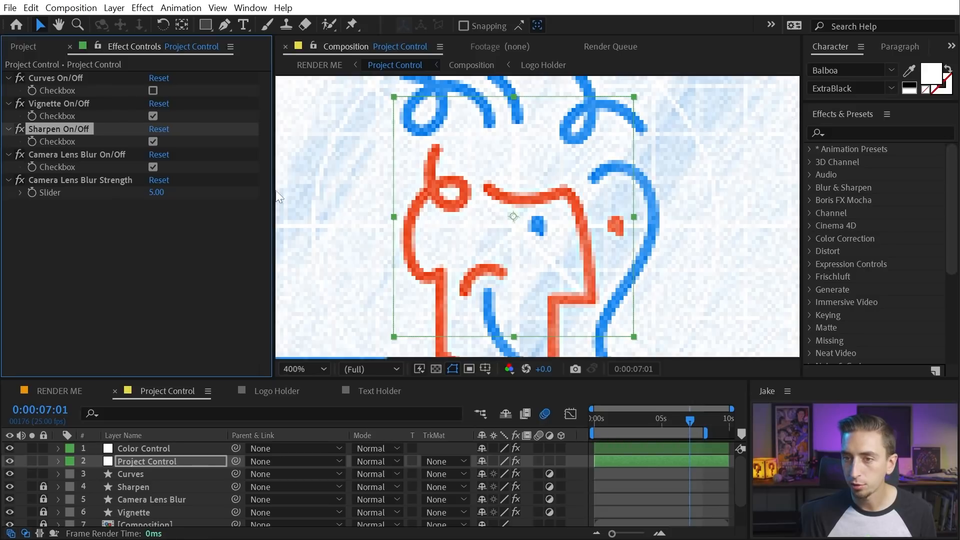
left_click(151, 142)
left_click(151, 142)
left_click(151, 142)
left_click(152, 142)
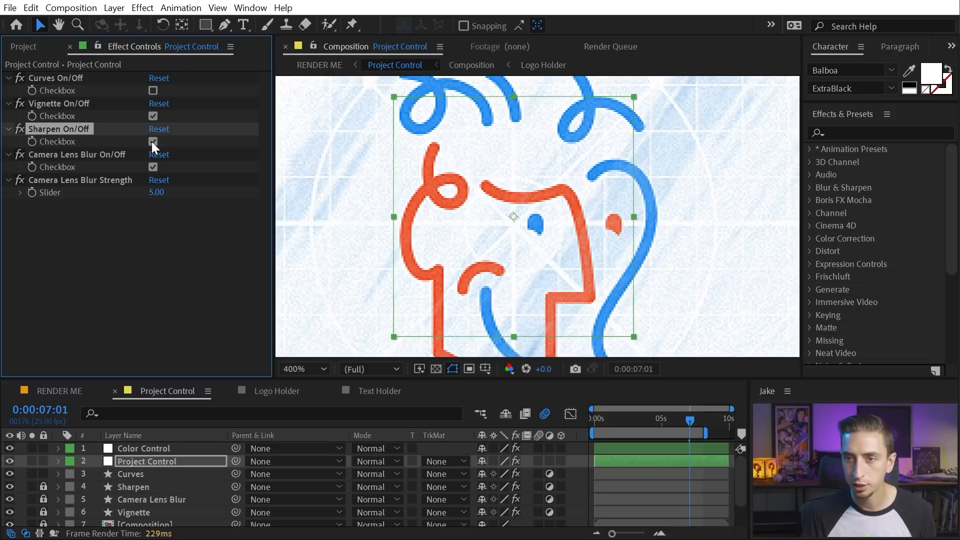
Unlock the Sharpen layer, inspect its Noise effect, and zoom the preview between 200% and 400%
left_click(42, 486)
left_click(145, 487)
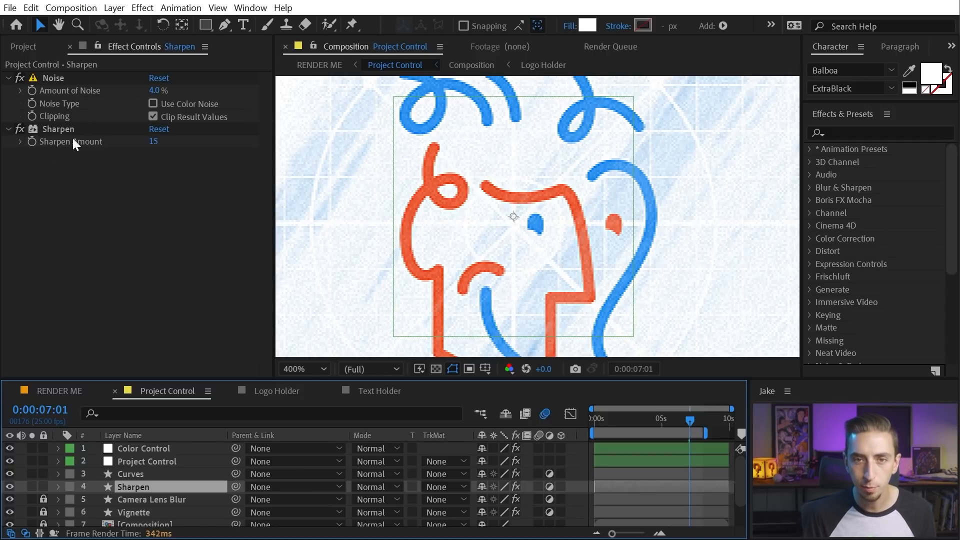
left_click(20, 76)
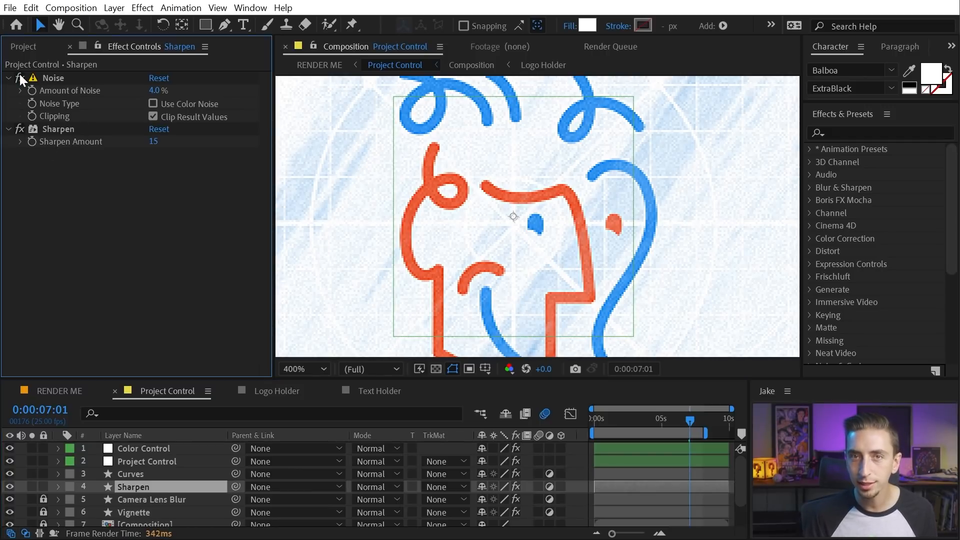
key("comma")
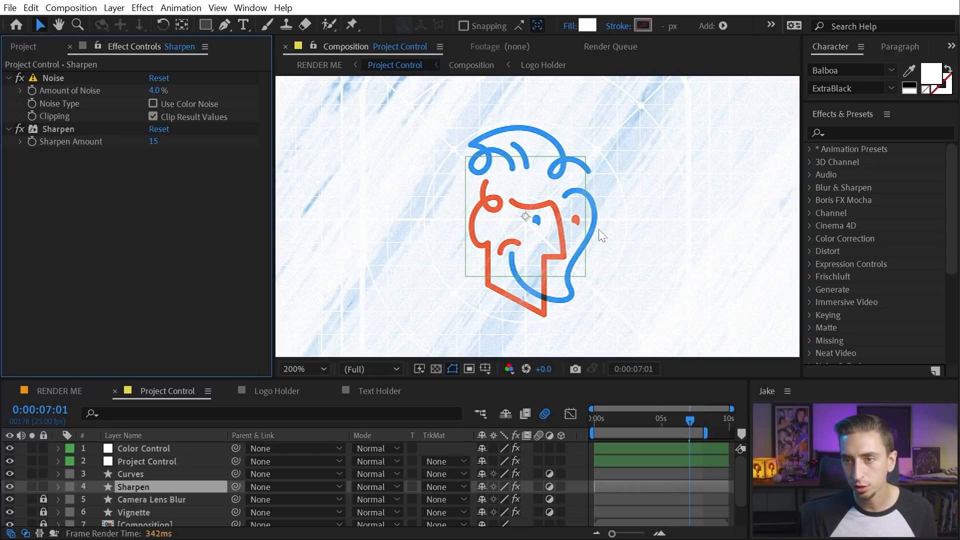
key("period")
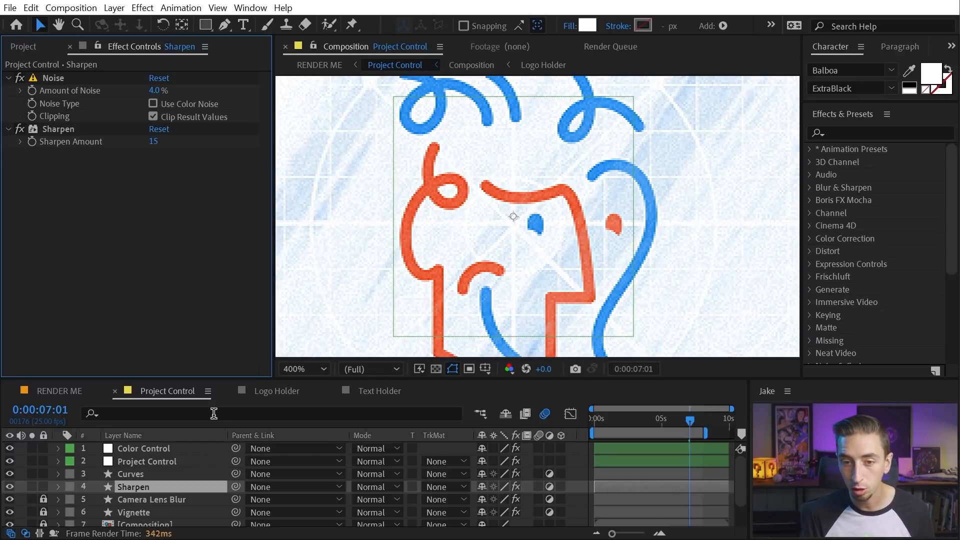
Uncheck Sharpen On/Off in Project Control and select the Camera Lens Blur layer
left_click(131, 460)
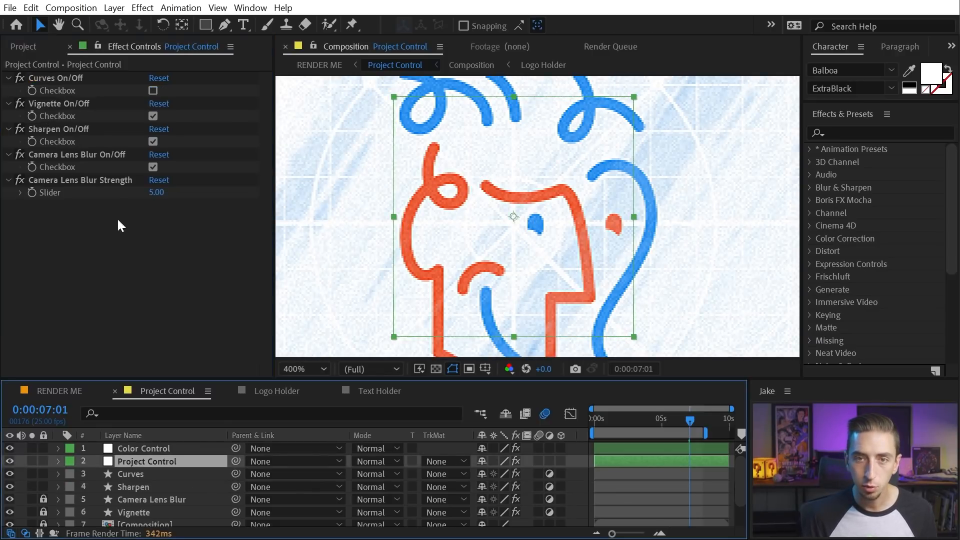
left_click(153, 142)
left_click(153, 142)
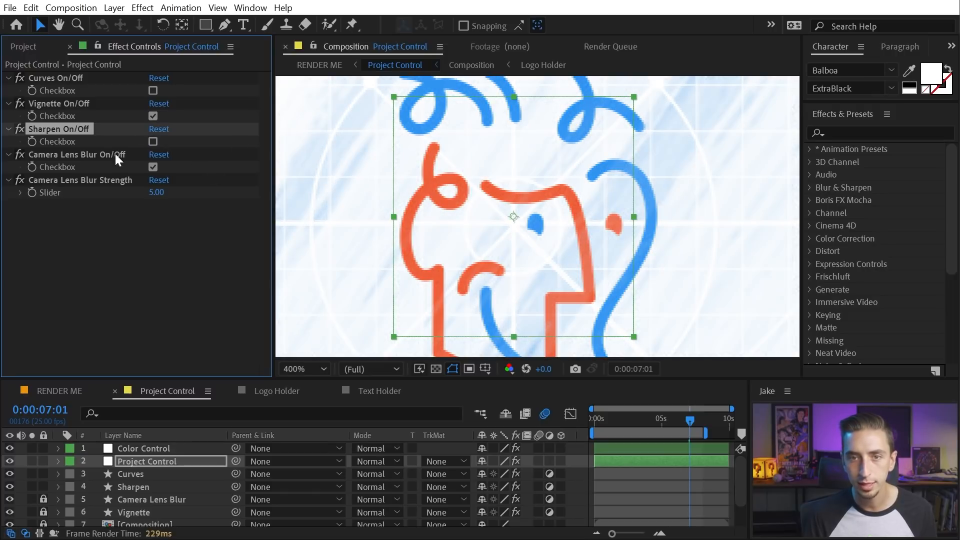
left_click(67, 154)
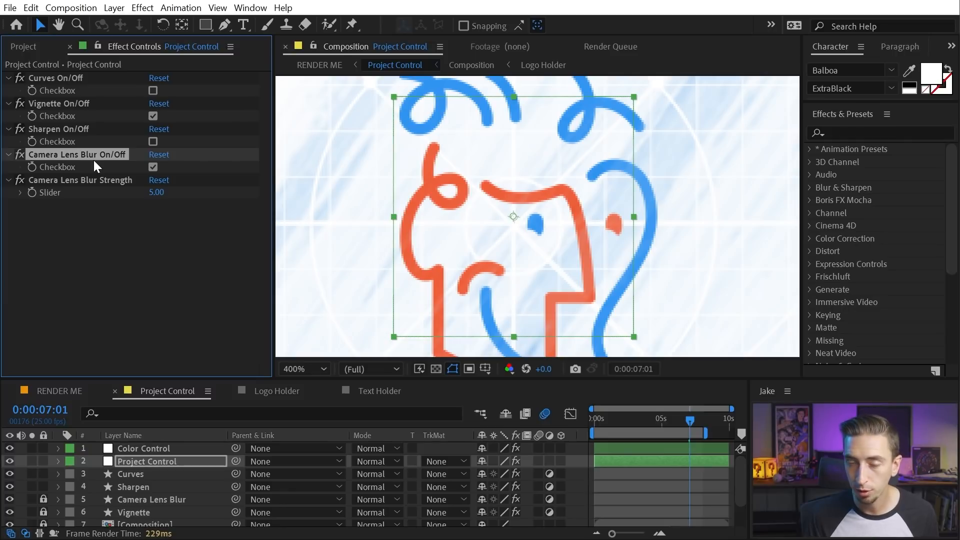
scroll(169, 509, "down", 2)
left_click(140, 469)
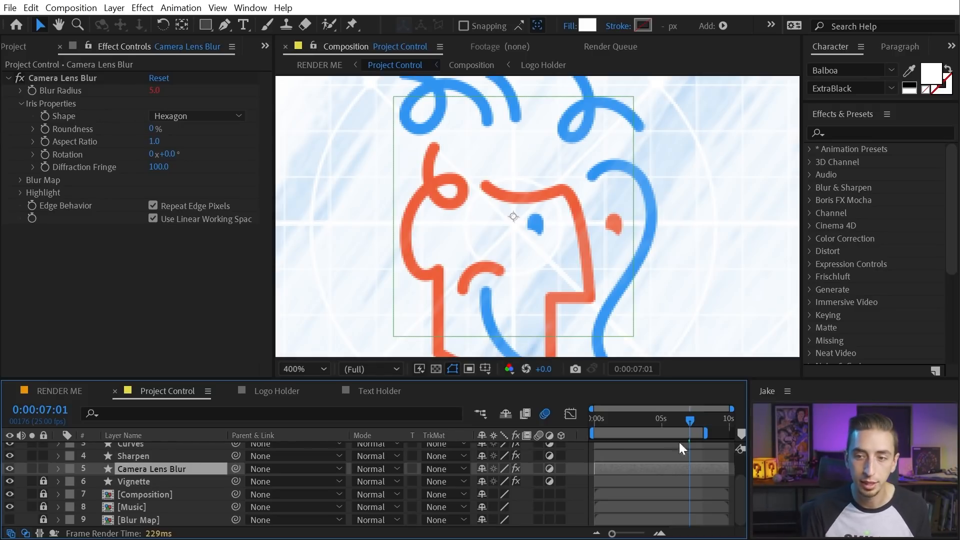
At the one-second mark, toggle the Camera Lens Blur effect off and on to compare
left_click(608, 416)
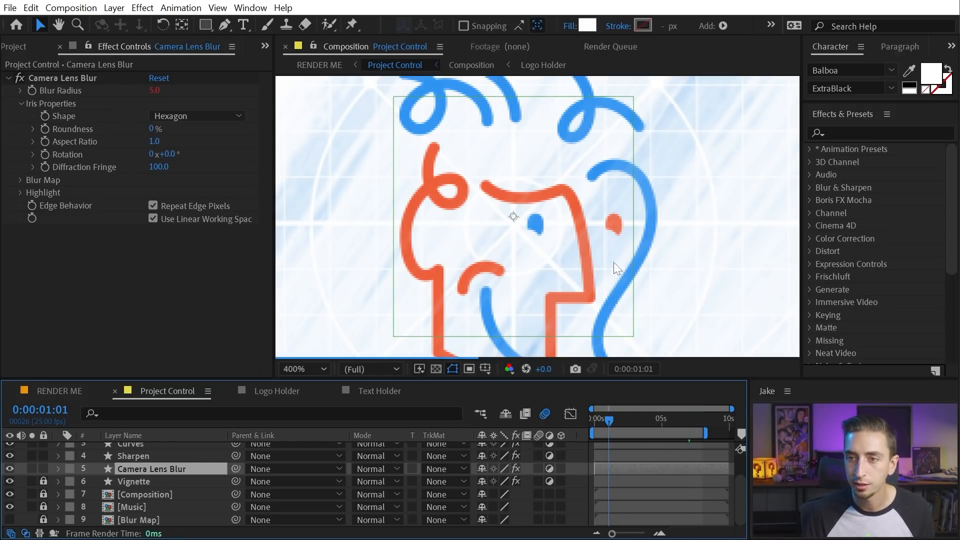
left_click_drag(478, 268, 536, 208)
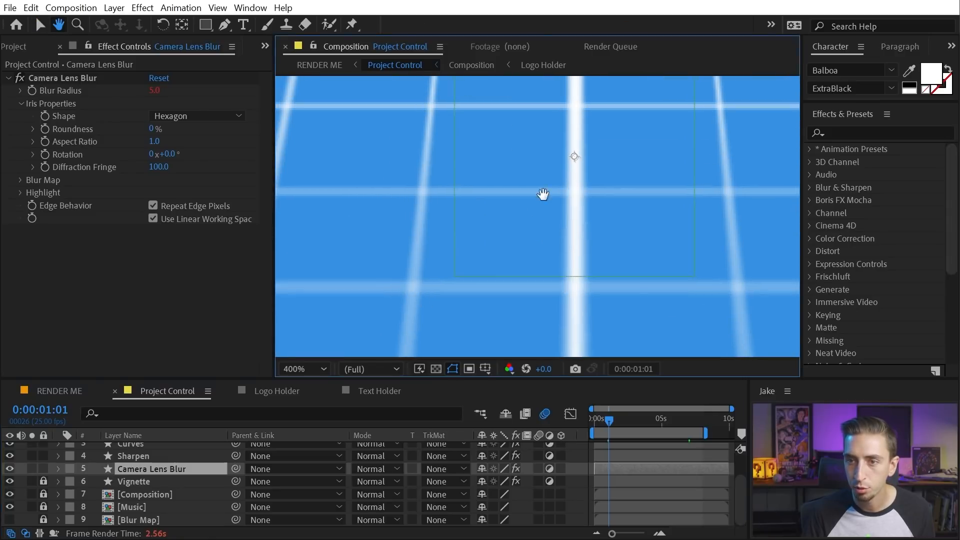
scroll(548, 181, "down", 1)
scroll(548, 180, "down", 1)
left_click_drag(596, 146, 553, 285)
left_click(17, 78)
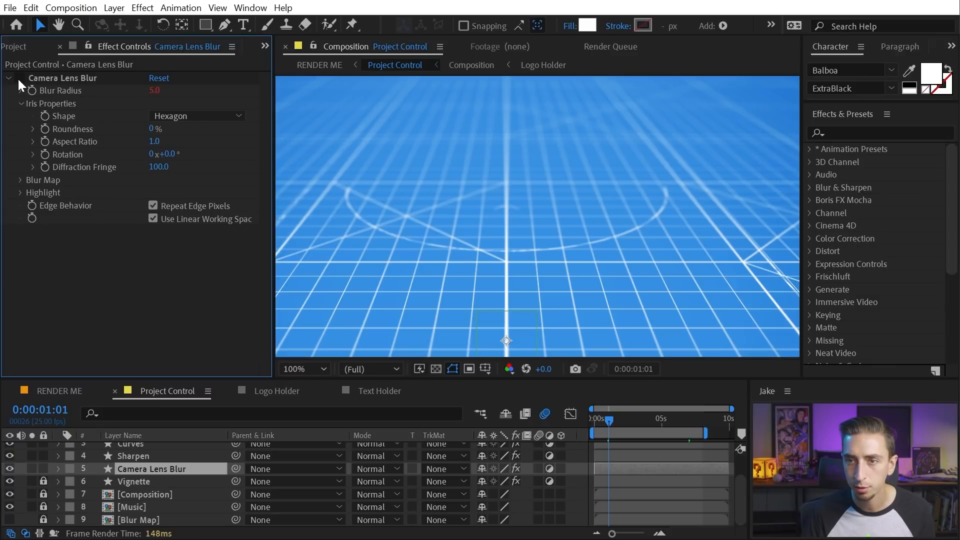
left_click(20, 79)
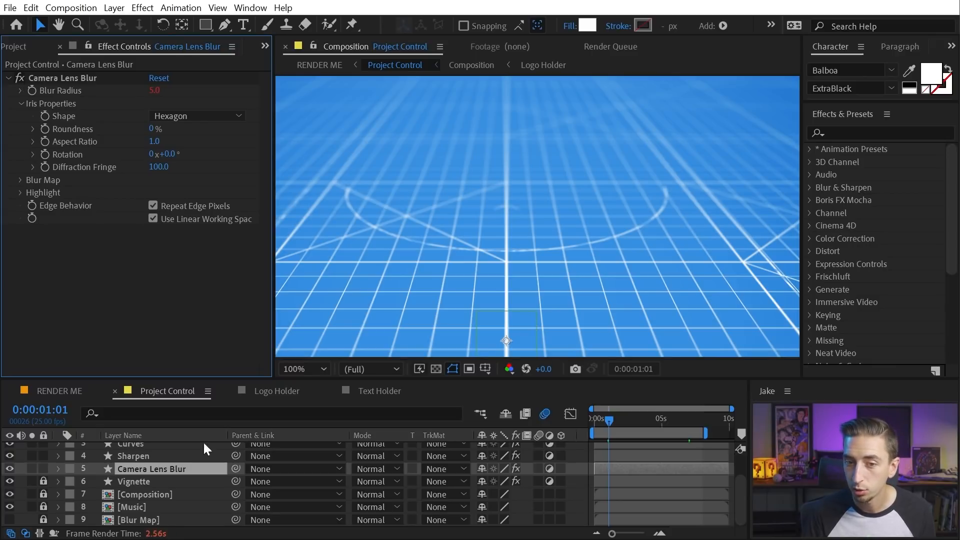
scroll(233, 499, "up", 2)
scroll(234, 500, "down", 2)
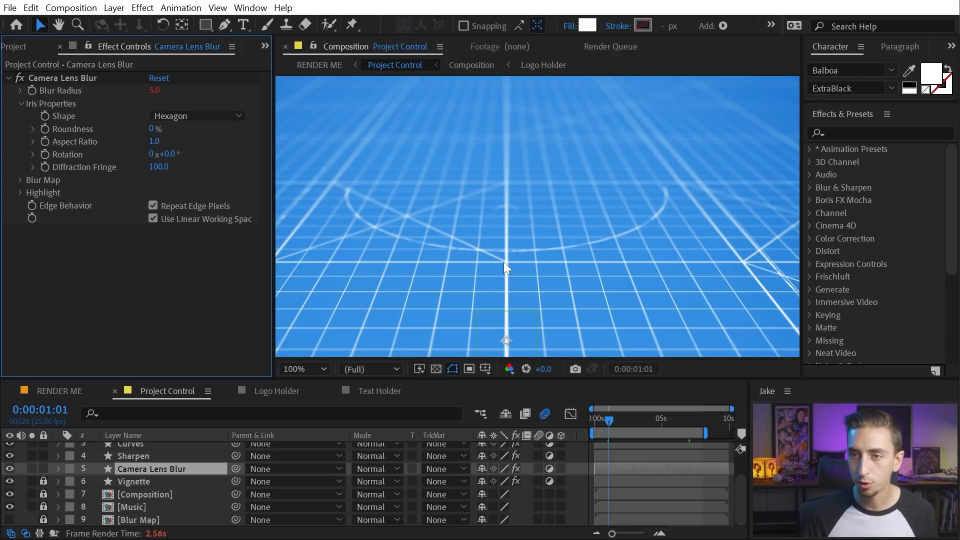
At the two-second mark, turn the lens blur off, then set Camera Lens Blur Strength to 20
left_click(622, 420)
left_click_drag(622, 420, 650, 417)
key("t")
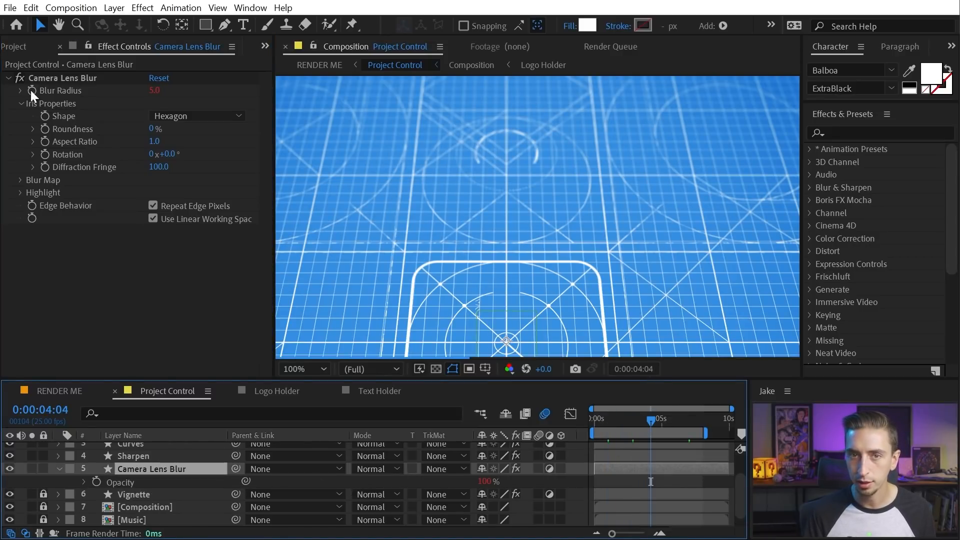
left_click(19, 78)
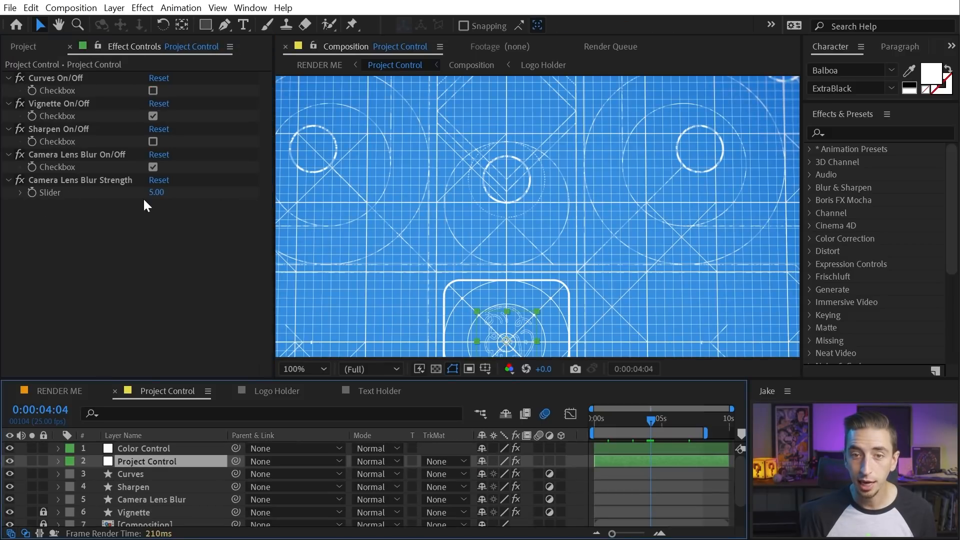
left_click(154, 193)
type("20")
key("Return")
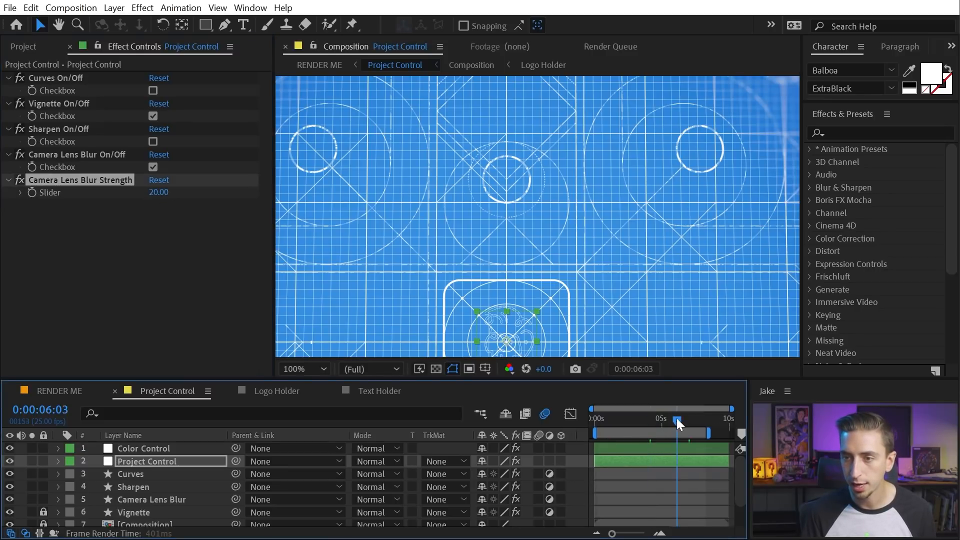
left_click(683, 418)
scroll(603, 220, "down", 1)
left_click_drag(563, 299, 566, 261)
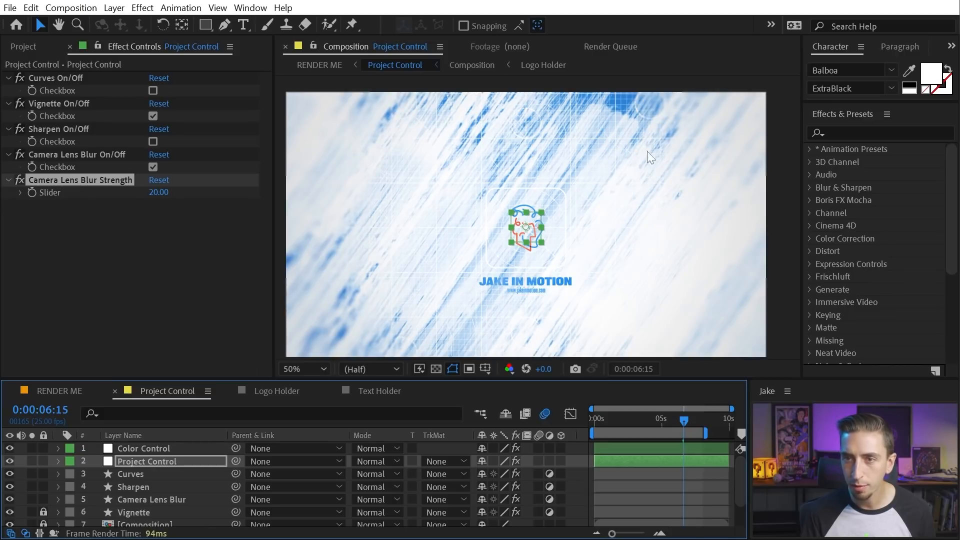
left_click(133, 498)
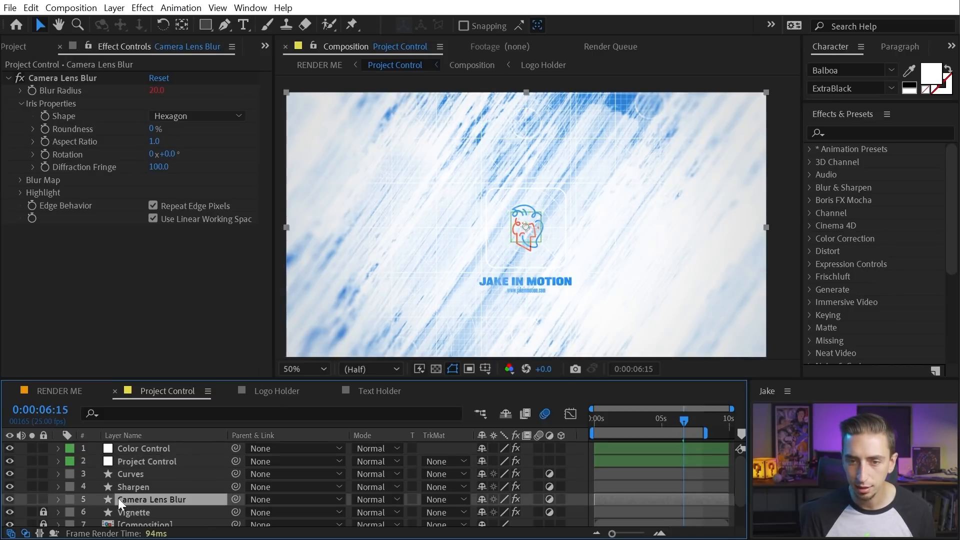
left_click(9, 498)
left_click(10, 498)
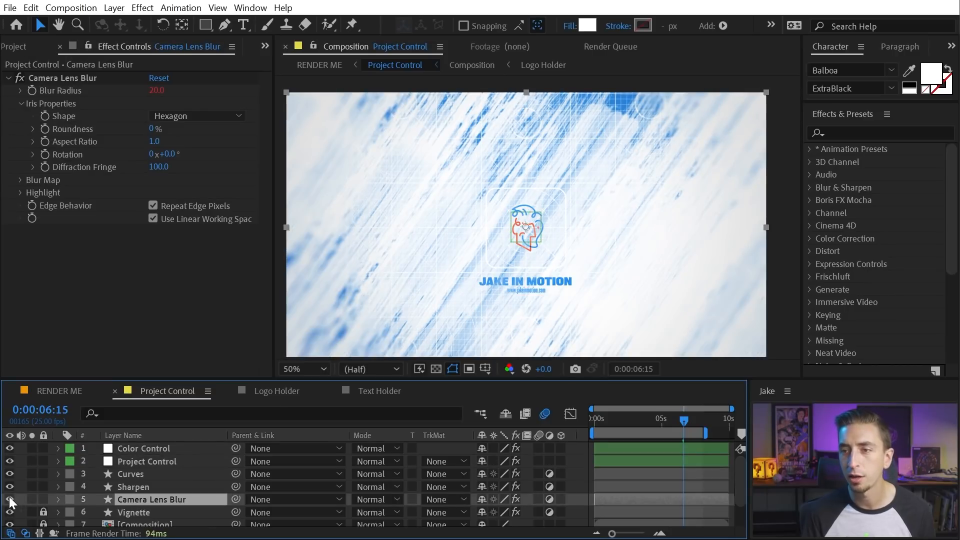
left_click_drag(685, 423, 663, 423)
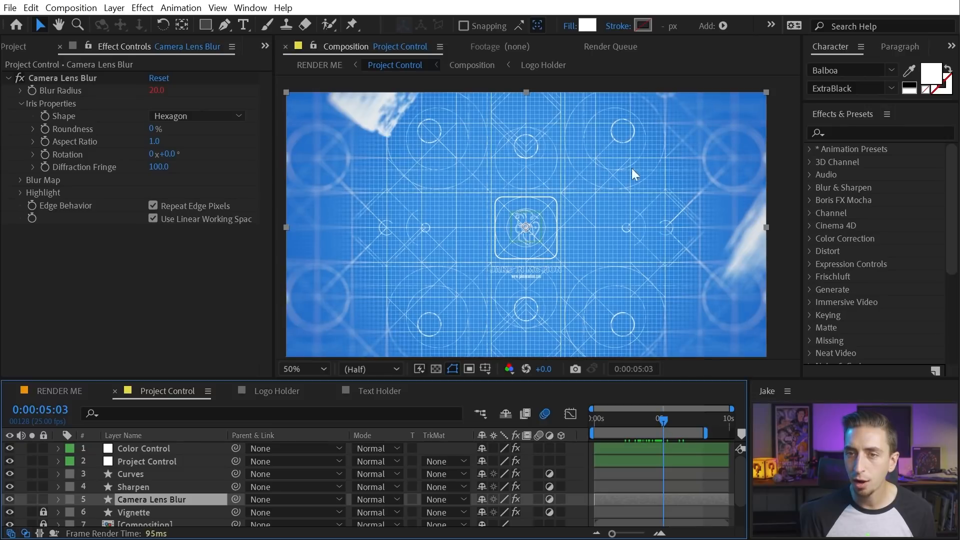
left_click(10, 501)
left_click(10, 500)
left_click(10, 500)
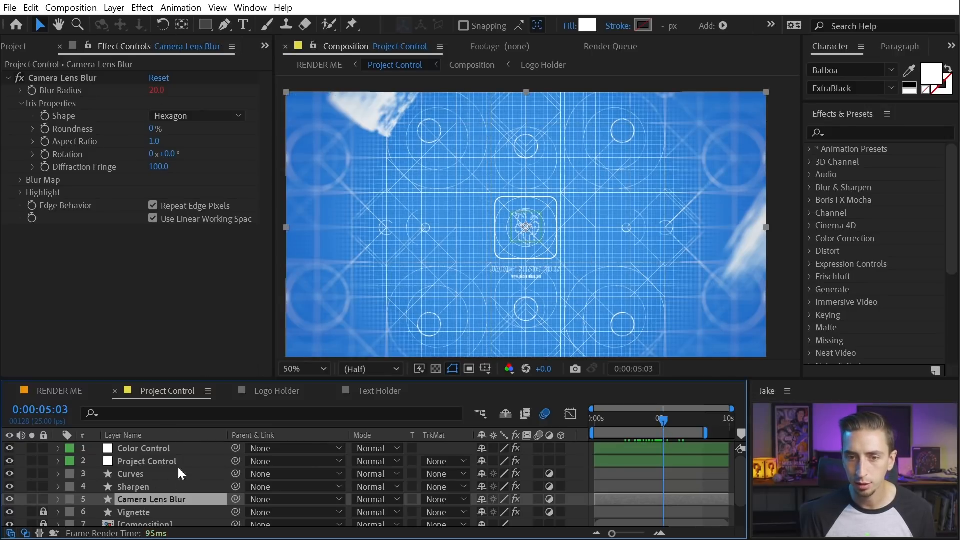
scroll(340, 201, "up", 1)
key("space")
left_click_drag(343, 135, 665, 260)
scroll(449, 194, "up", 1)
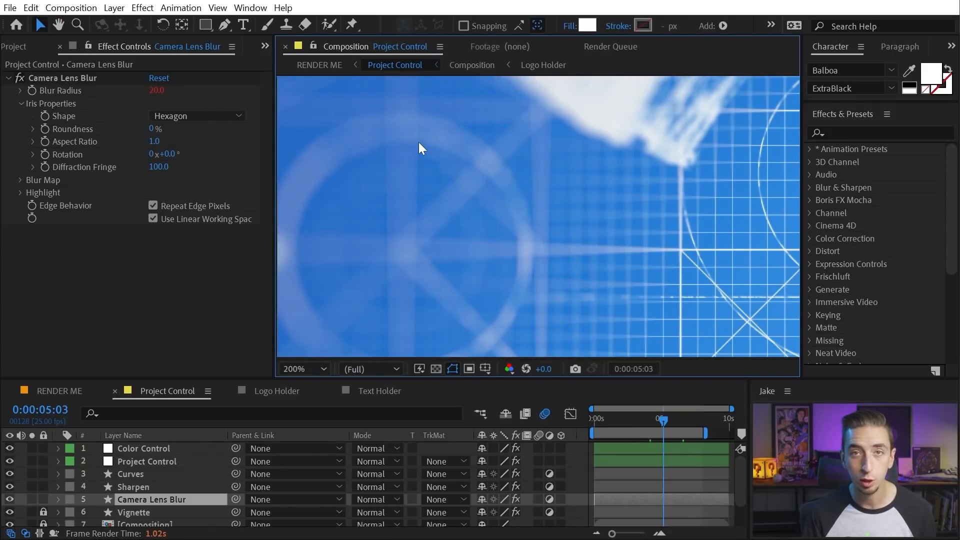
Set Project Control's Camera Lens Blur Strength back to 5
left_click(136, 462)
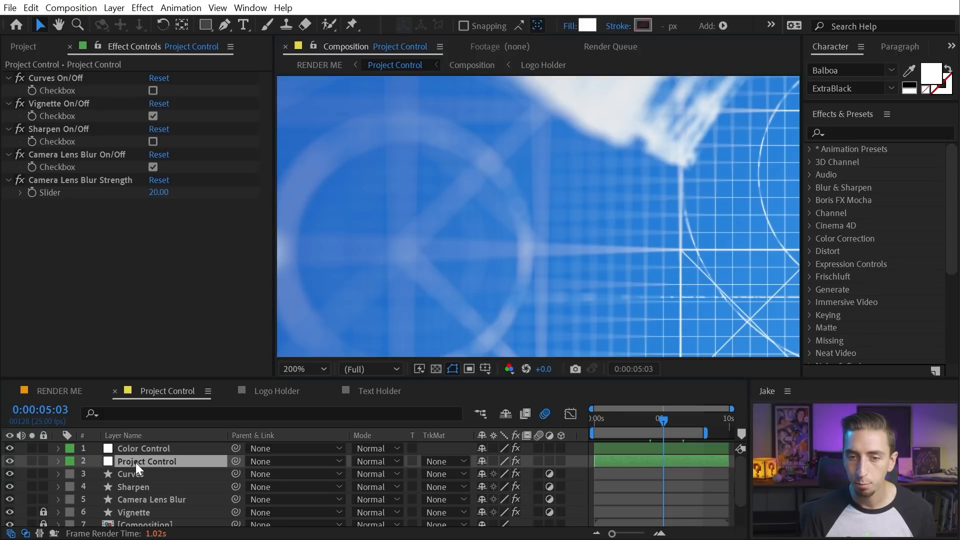
left_click(157, 192)
type("5")
key("Return")
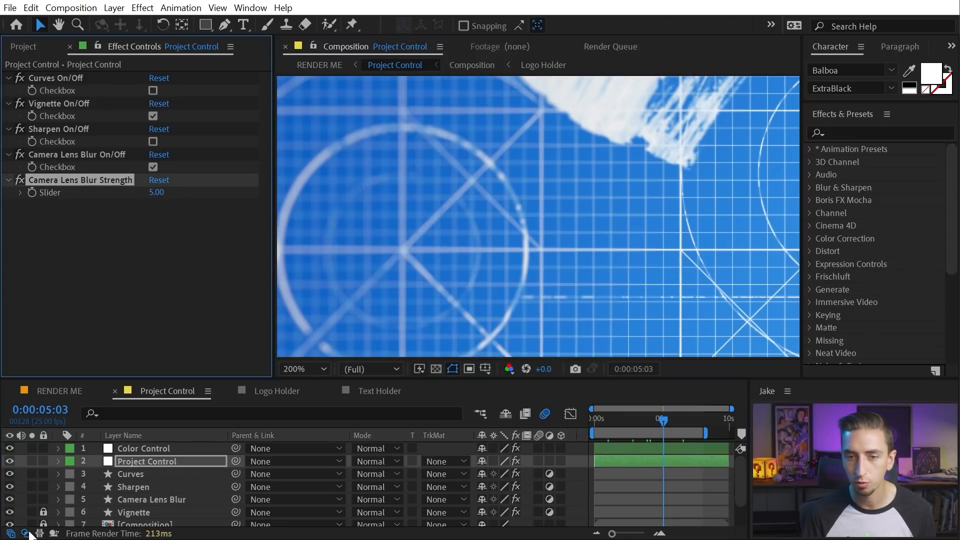
Compare with the lens blur layer hidden, recentre the composition, and reveal the Camera Lens Blur effect
left_click(10, 499)
left_click(10, 499)
scroll(684, 278, "down", 2)
left_click_drag(700, 278, 515, 207)
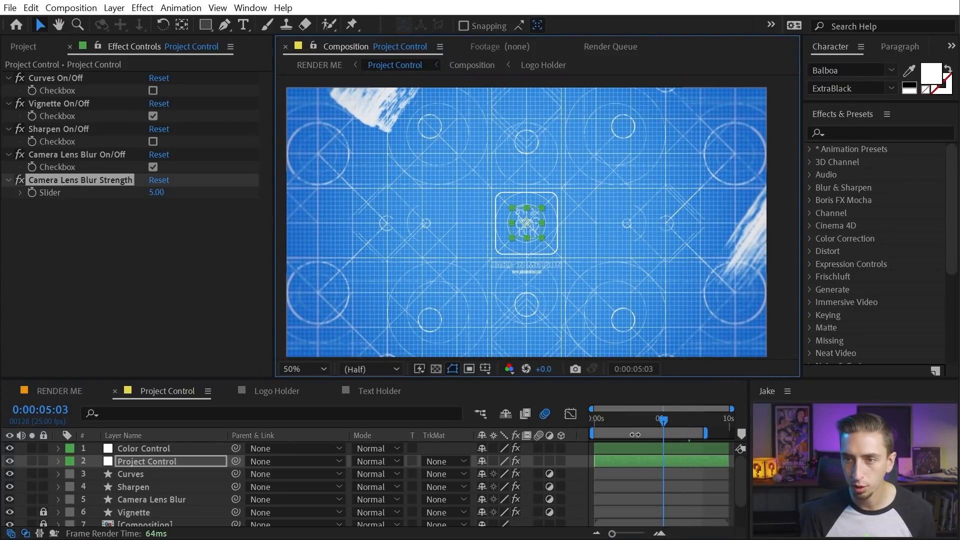
left_click(153, 167)
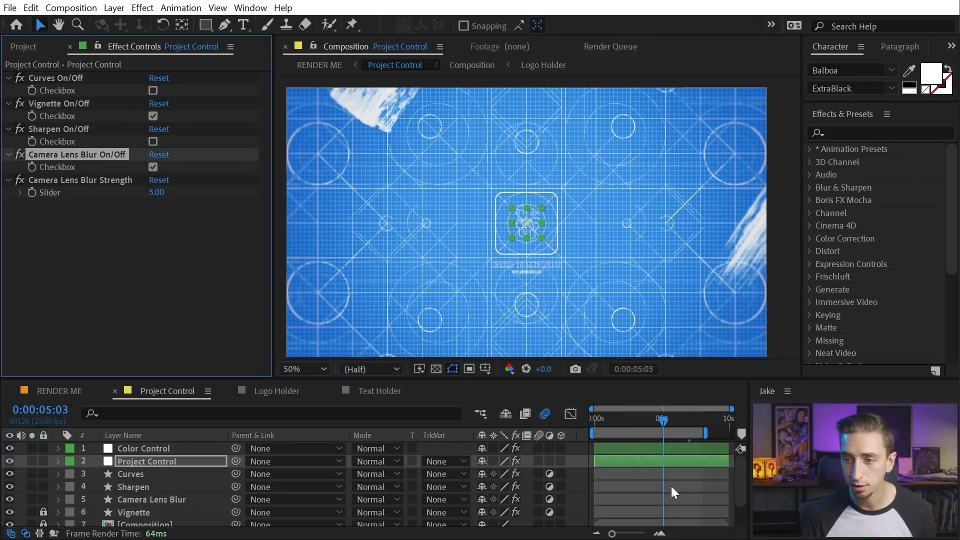
left_click(116, 499)
key("e")
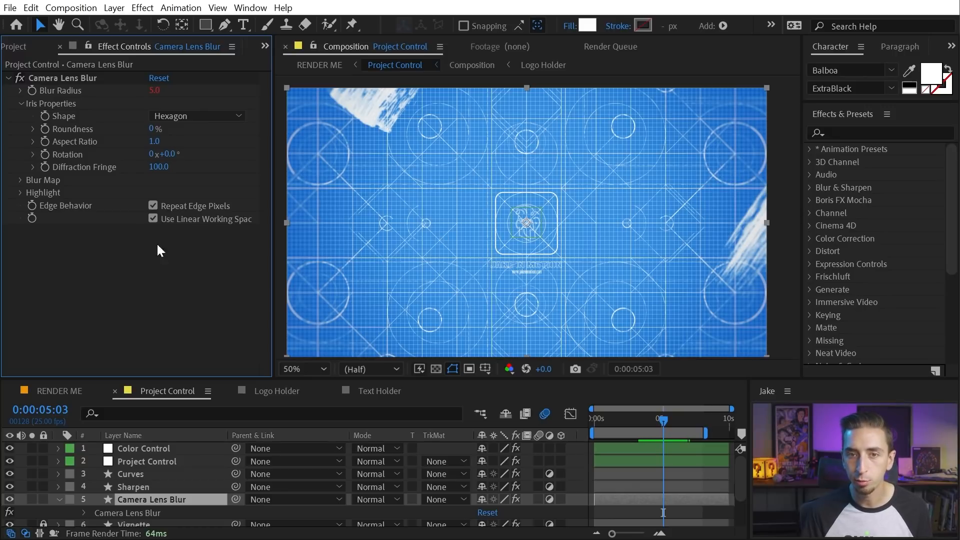
Expand Blur Map and open the [Blur Map] precomp to inspect its white vignette shape
left_click(20, 180)
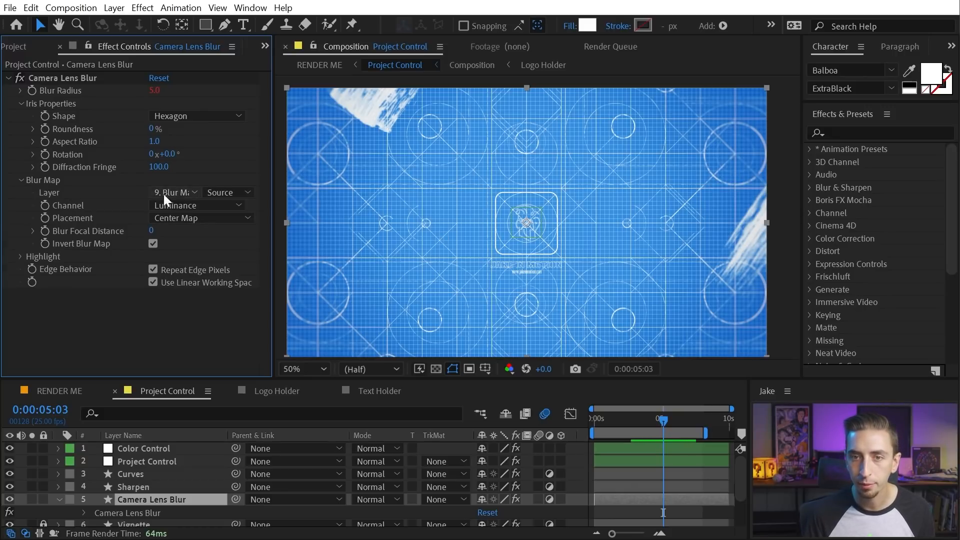
scroll(105, 518, "down", 3)
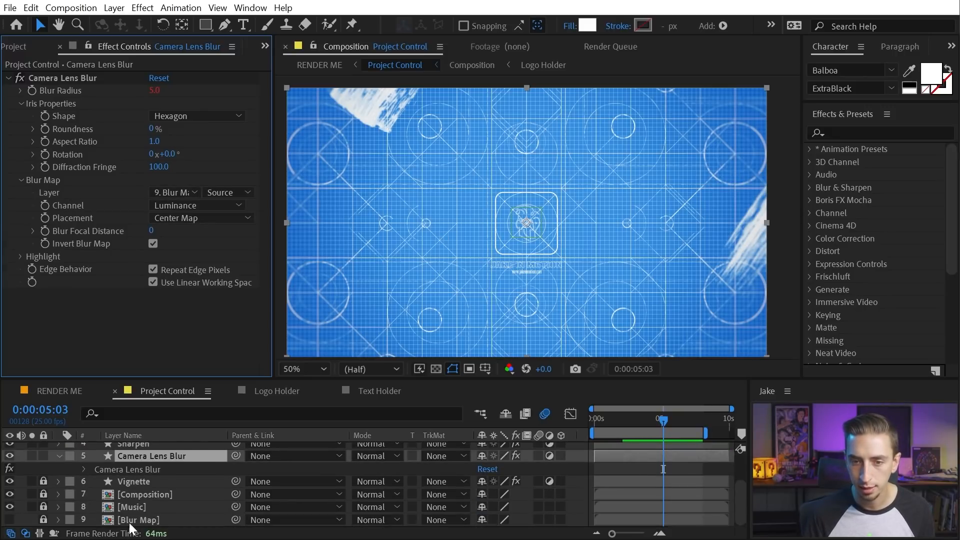
double_click(155, 520)
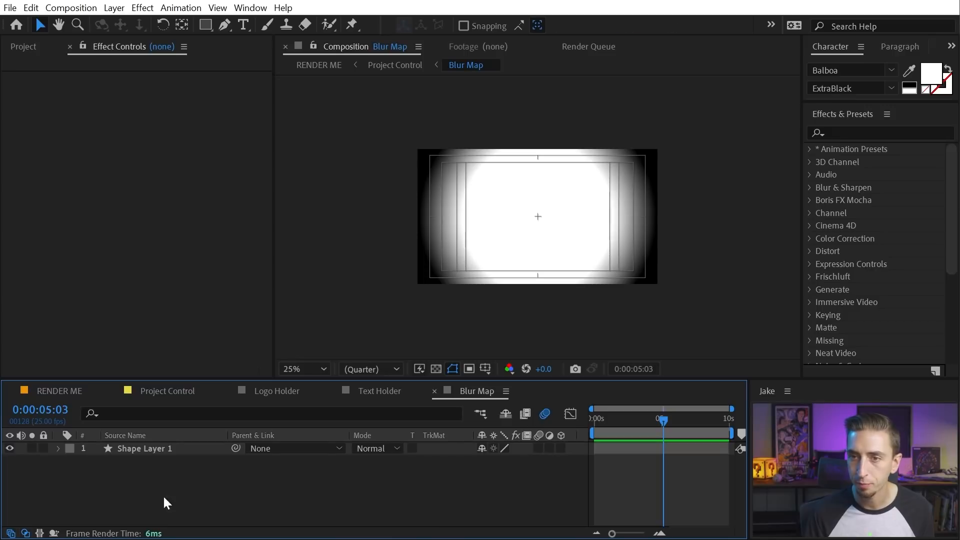
left_click(408, 167)
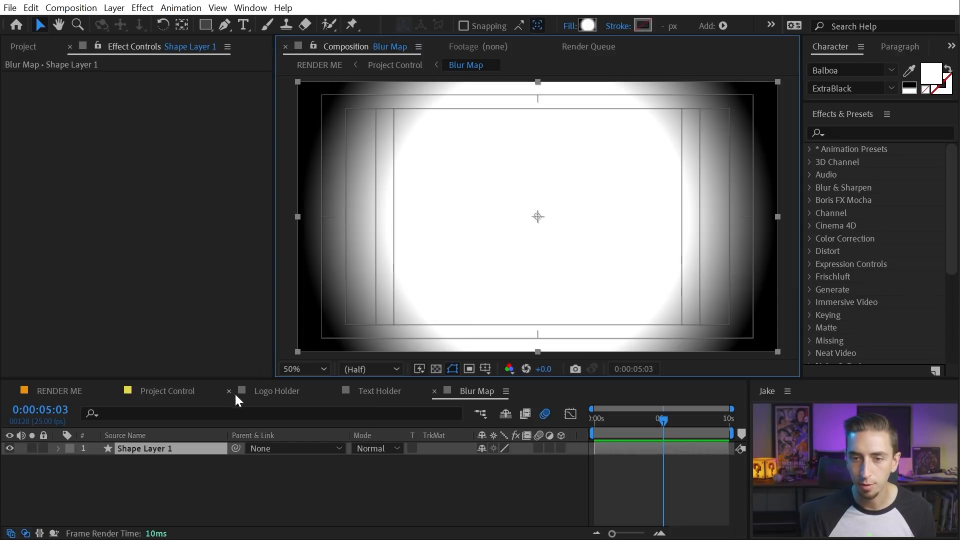
Return to Project Control and solo, then unsolo, the Blur Map layer
left_click(169, 393)
left_click(31, 520)
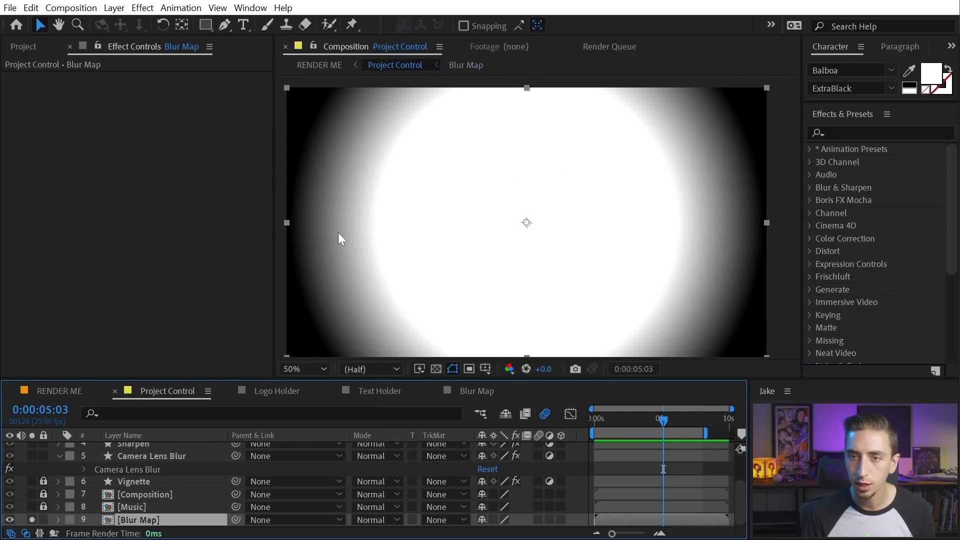
left_click(31, 520)
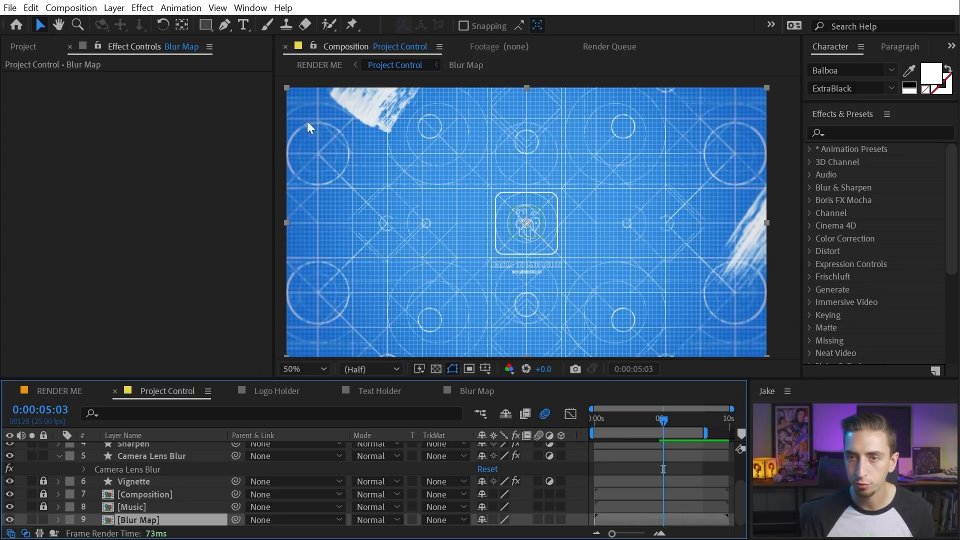
left_click(285, 119)
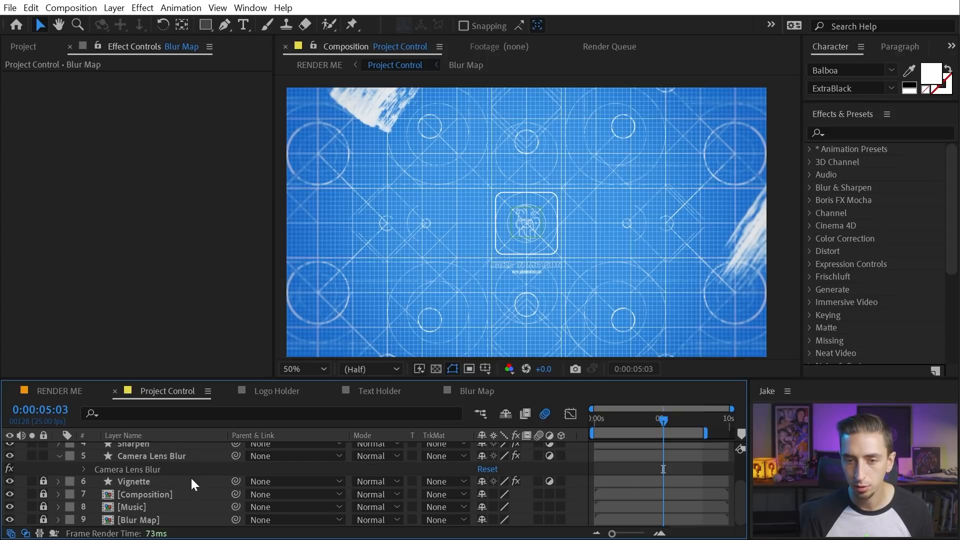
scroll(190, 476, "up", 3)
Collapse Holders, expand Elements DO NOT EDIT, and open the Composition comp with its camera layers
left_click(58, 499)
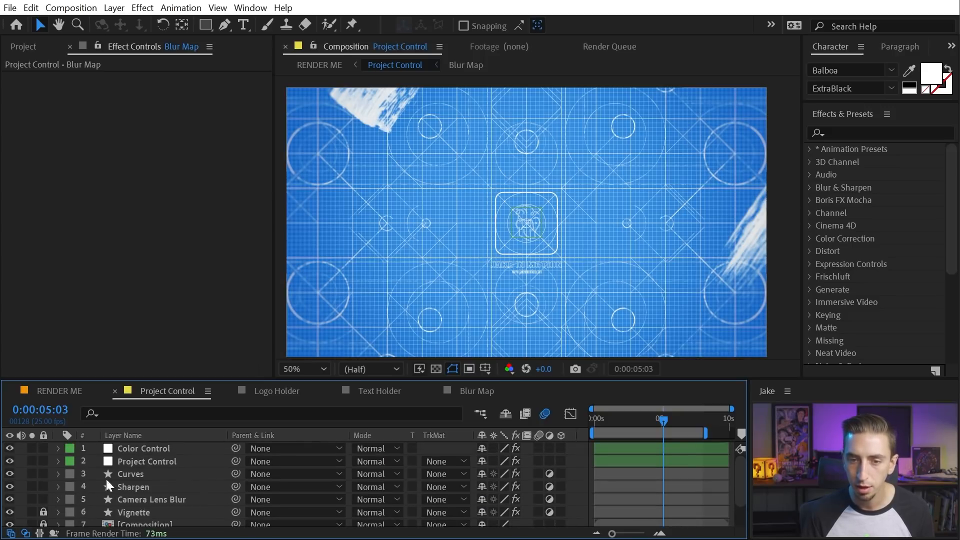
left_click(95, 460)
scroll(173, 470, "down", 3)
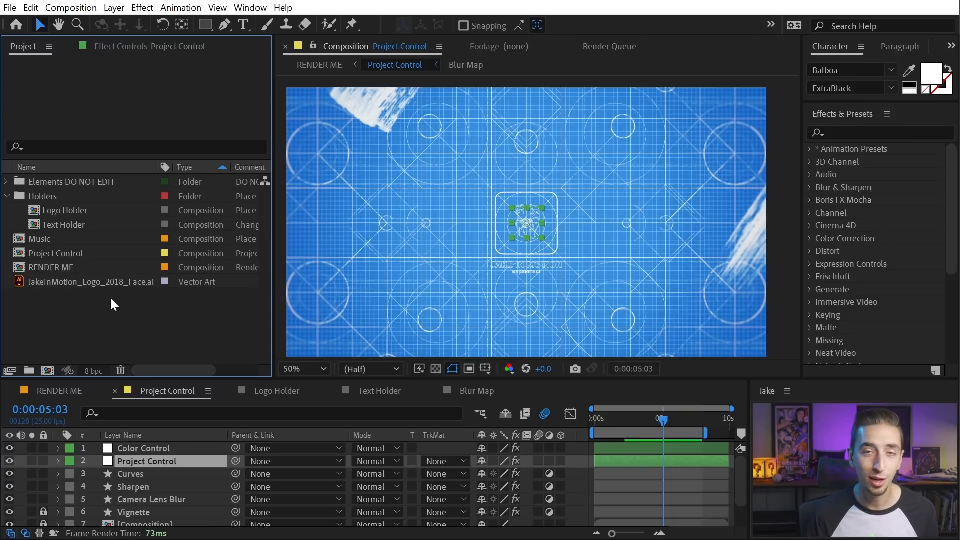
left_click(7, 196)
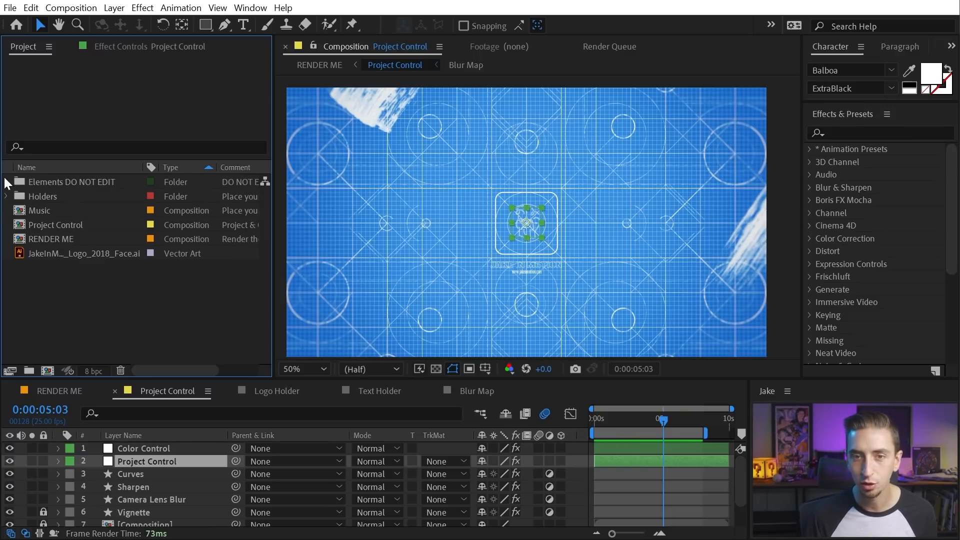
left_click(6, 182)
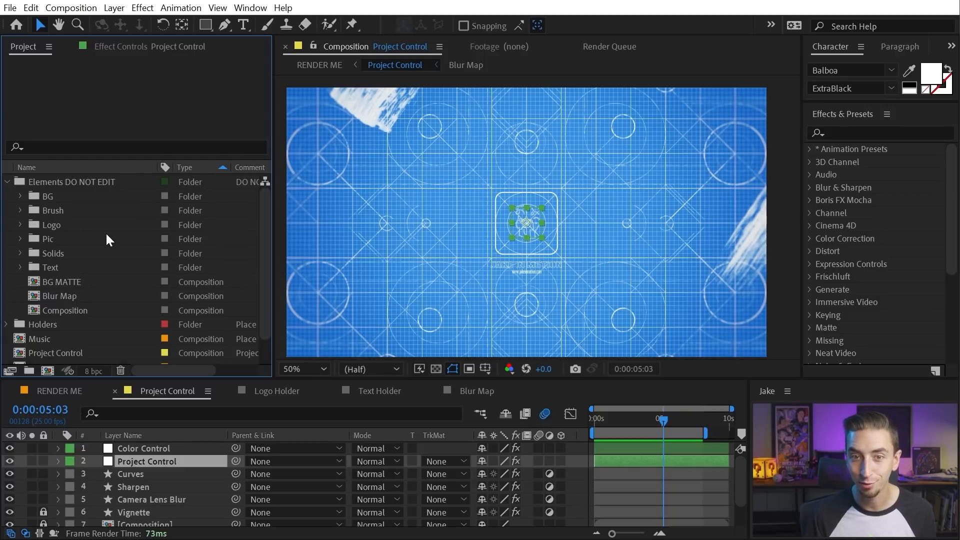
scroll(154, 460, "down", 2)
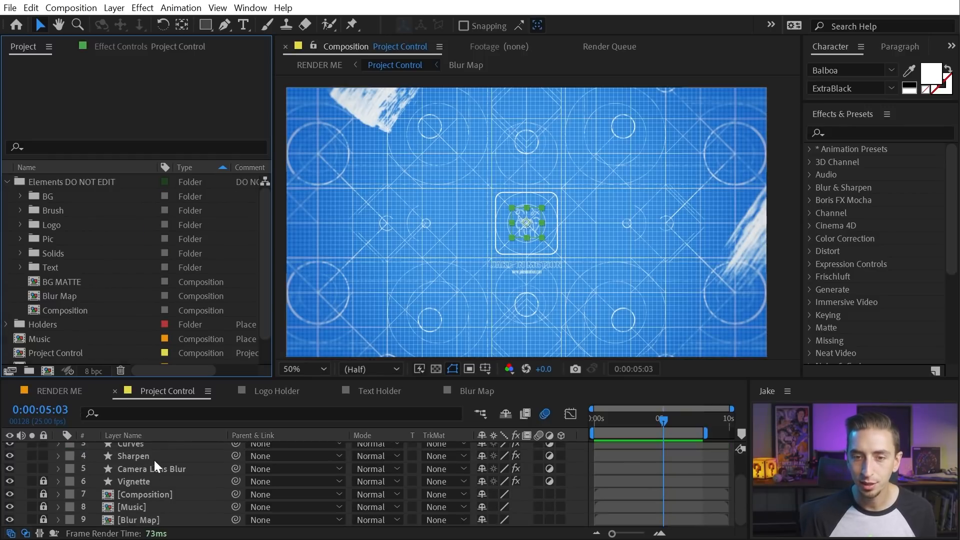
double_click(70, 314)
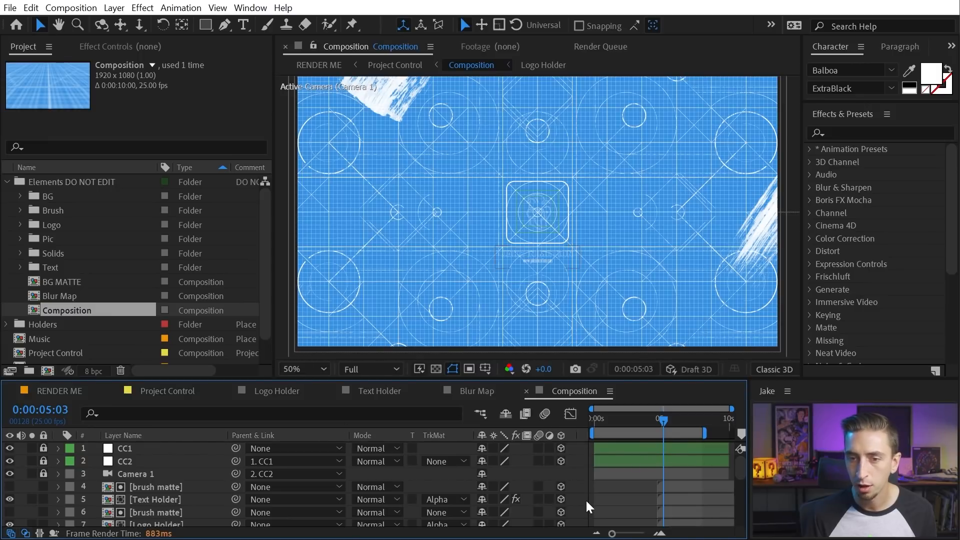
Select CC1, check its effect settings, and drag it along X at 0:00:01:10
scroll(607, 455, "down", 5)
scroll(637, 475, "up", 5)
left_click_drag(660, 419, 643, 430)
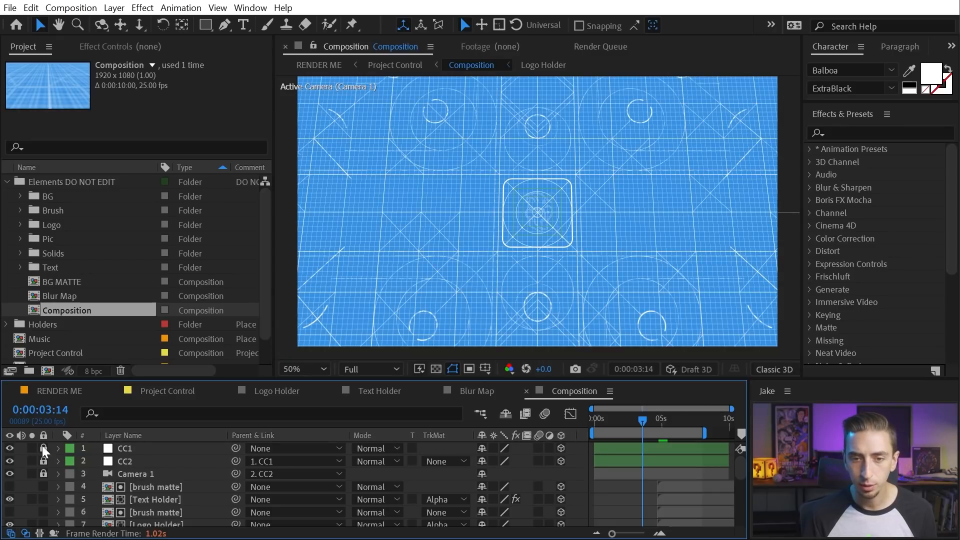
left_click(139, 448)
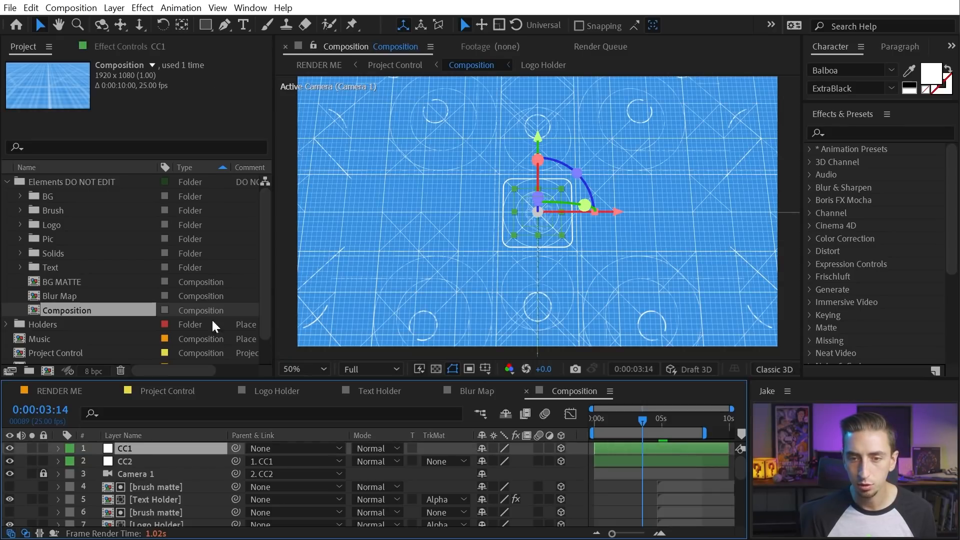
left_click(98, 44)
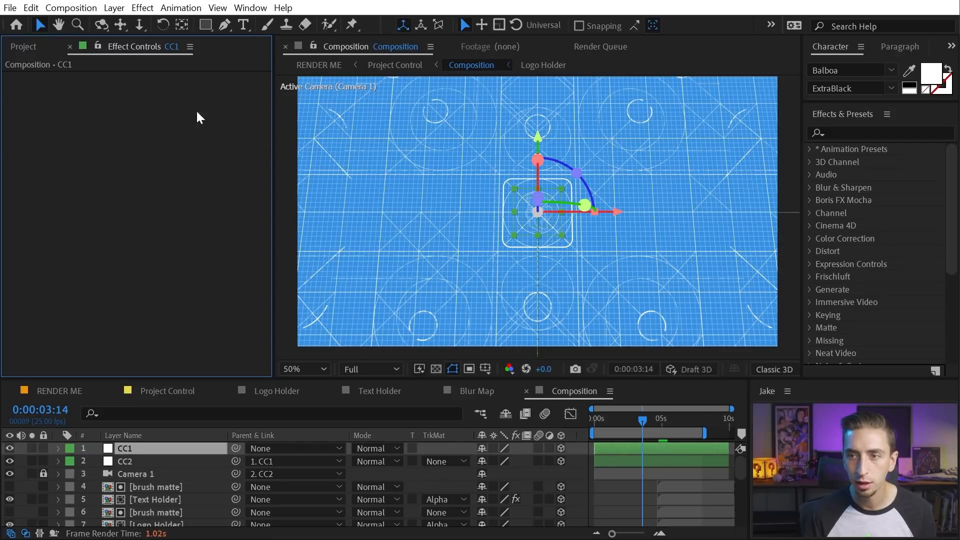
left_click(17, 46)
left_click_drag(651, 422, 620, 419)
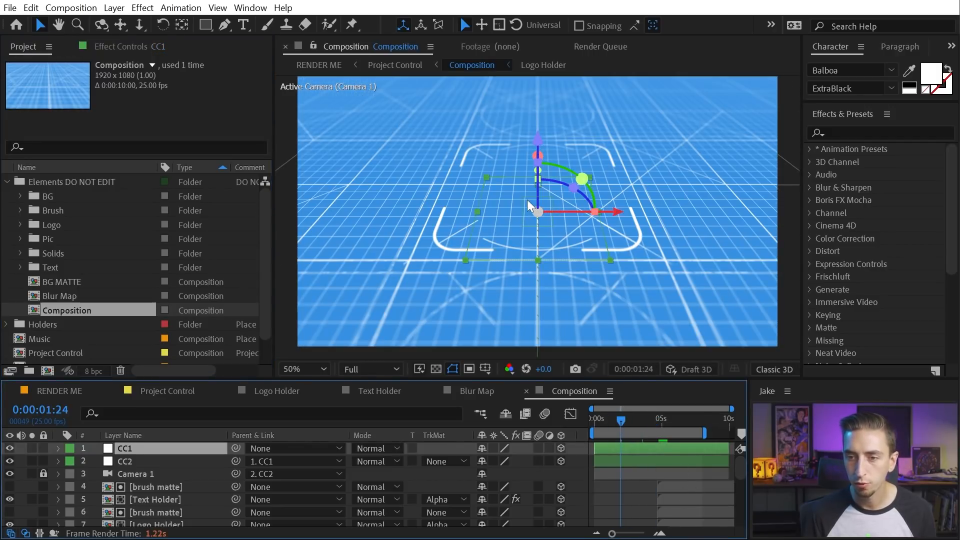
left_click_drag(562, 209, 640, 217)
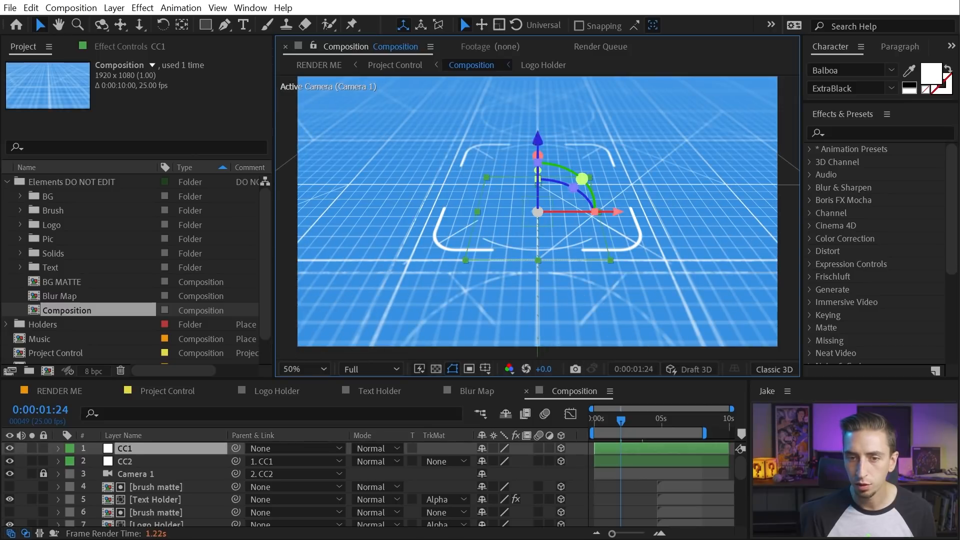
Unlock Camera 1, then select CC1 and CC2 and reveal their keyframes with U
left_click(134, 462)
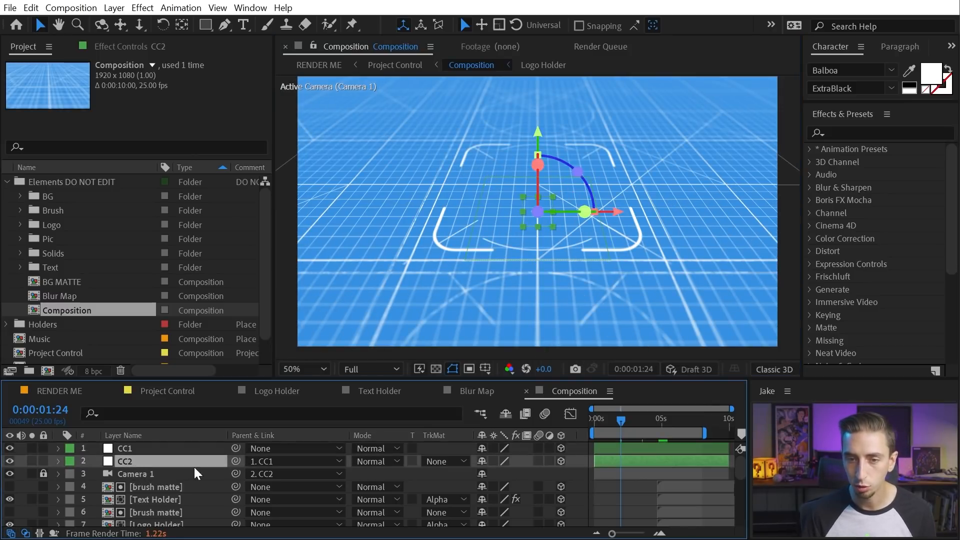
left_click(43, 474)
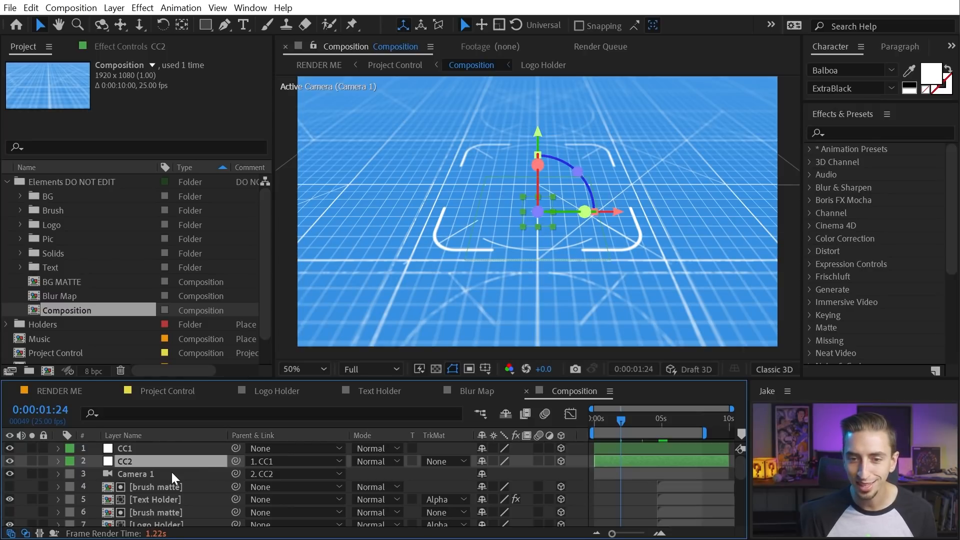
left_click(171, 473)
left_click(127, 461)
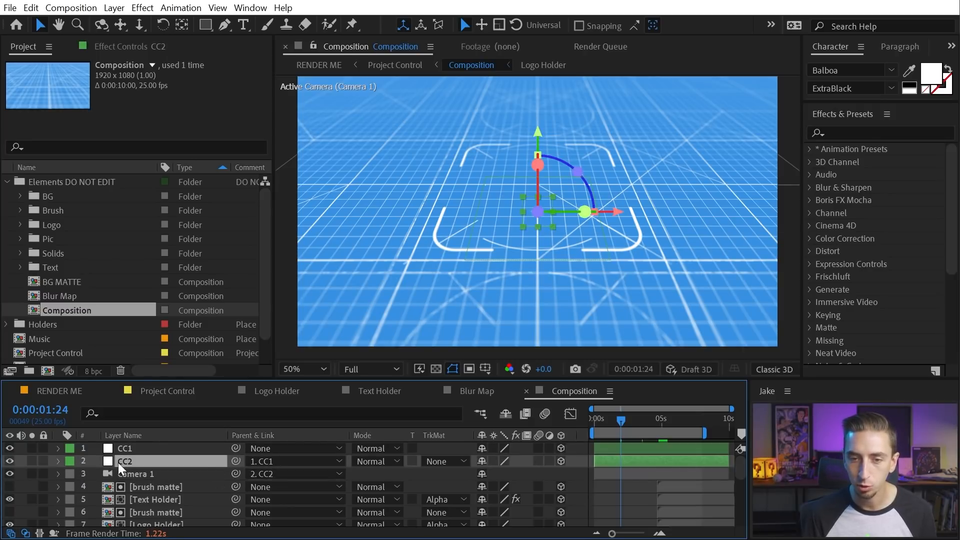
left_click(135, 449, "shift")
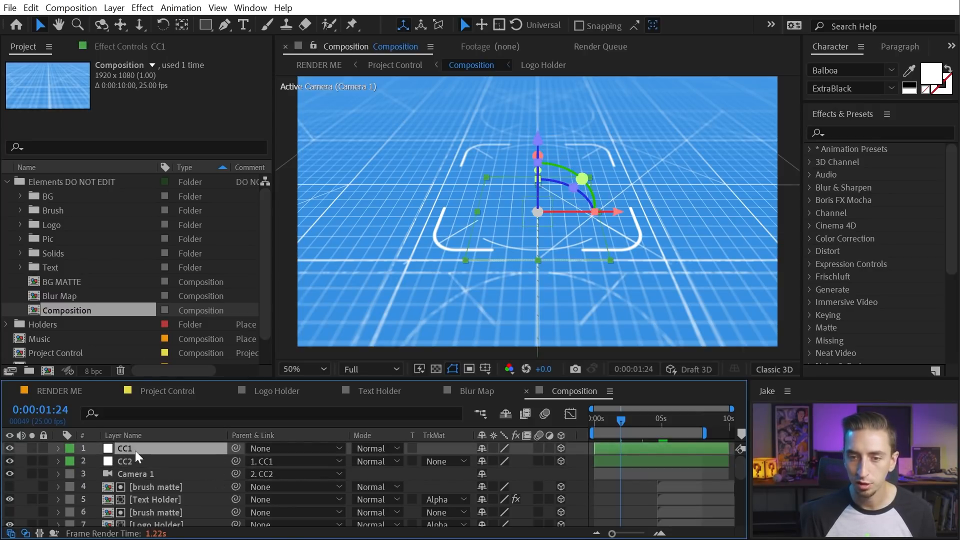
key("u")
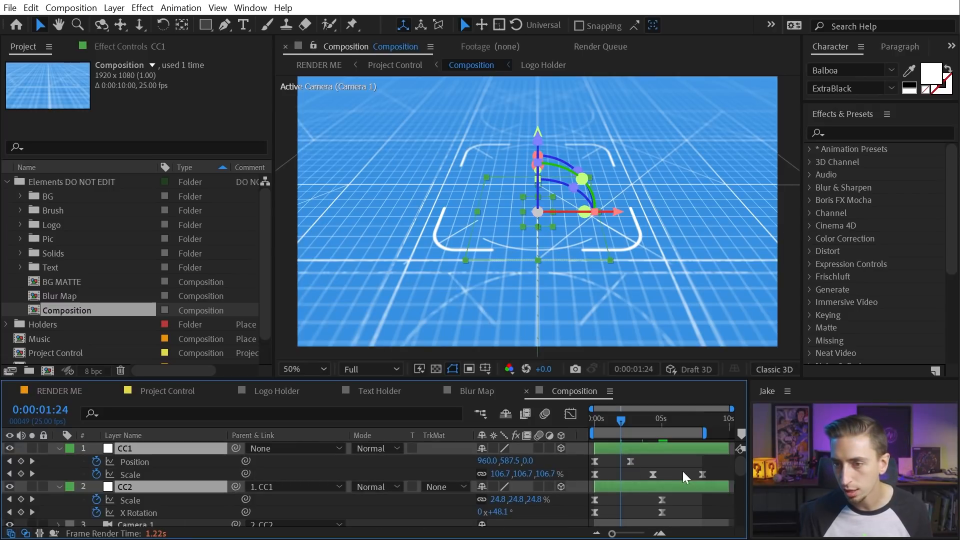
key("F4")
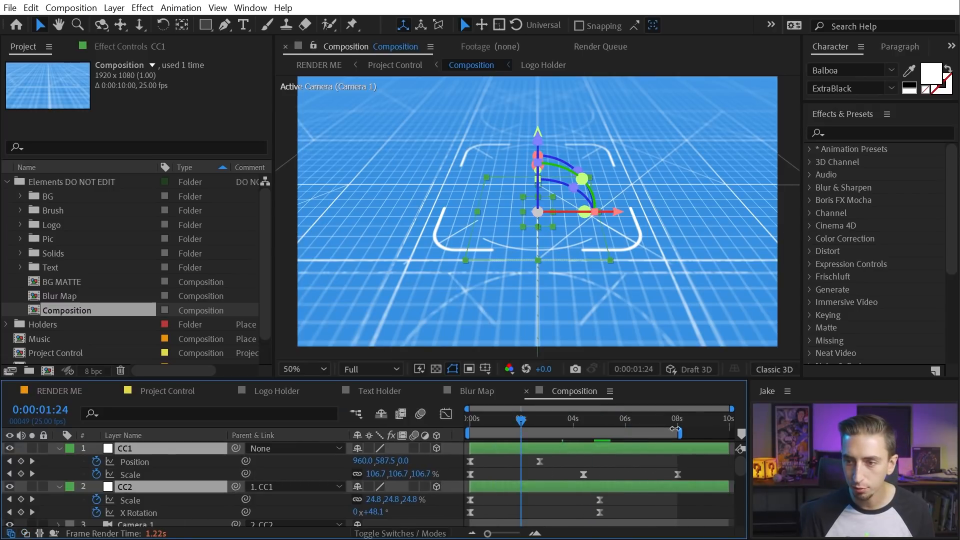
left_click(650, 469)
left_click(641, 487)
left_click_drag(494, 422, 516, 423)
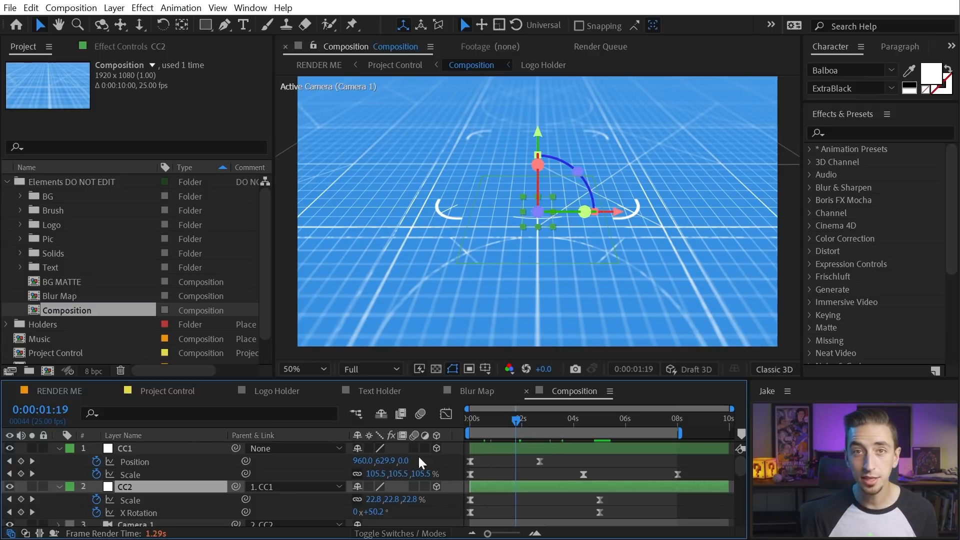
left_click(683, 370)
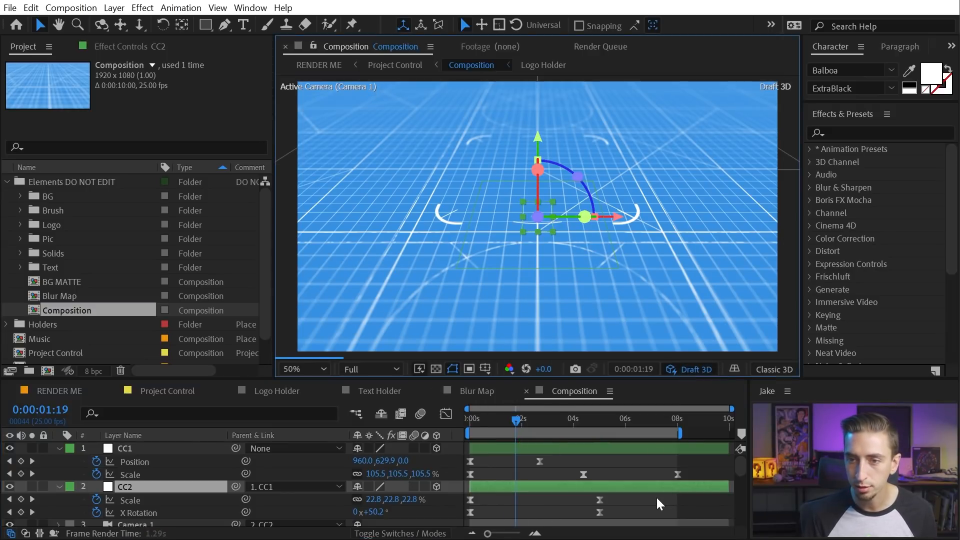
mouse_move(514, 424)
left_mouse_down()
mouse_move(485, 421)
mouse_move(510, 419)
mouse_move(497, 419)
left_mouse_up()
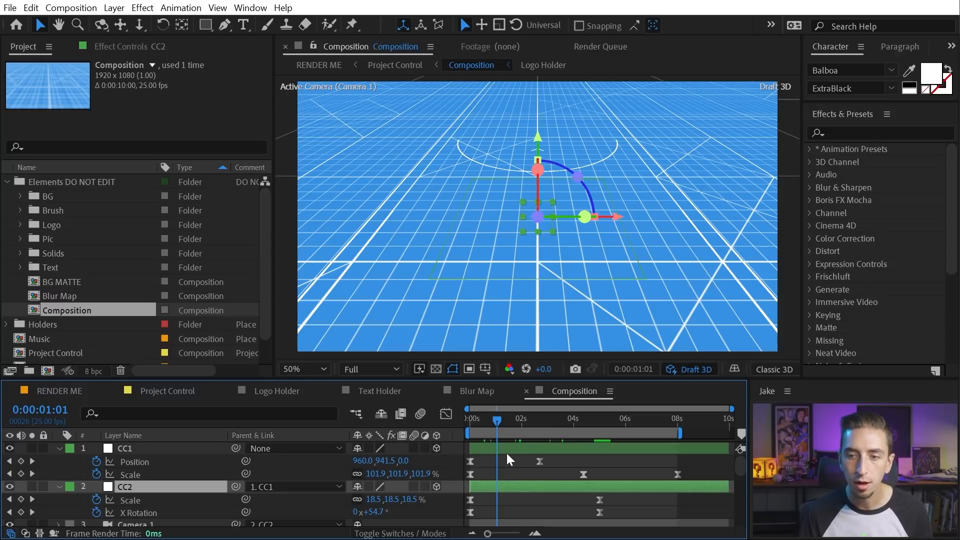
left_click_drag(395, 504, 427, 498)
key("ctrl+z")
key("ctrl+z")
key("ctrl+z")
left_click_drag(502, 448, 686, 455)
left_click_drag(485, 425, 600, 443)
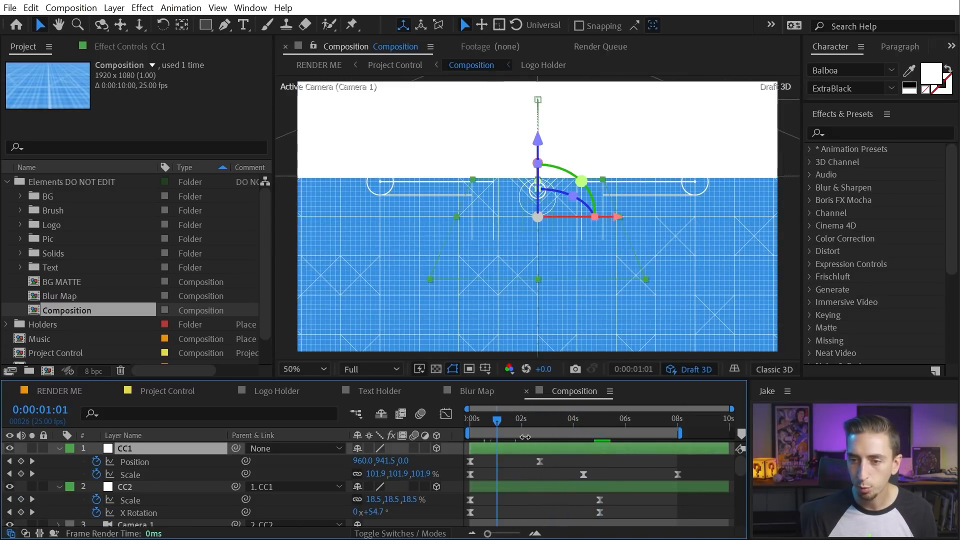
left_click_drag(482, 427, 470, 420)
left_click_drag(538, 488, 695, 489)
left_click_drag(465, 425, 692, 421)
left_click(655, 417)
left_click(643, 420)
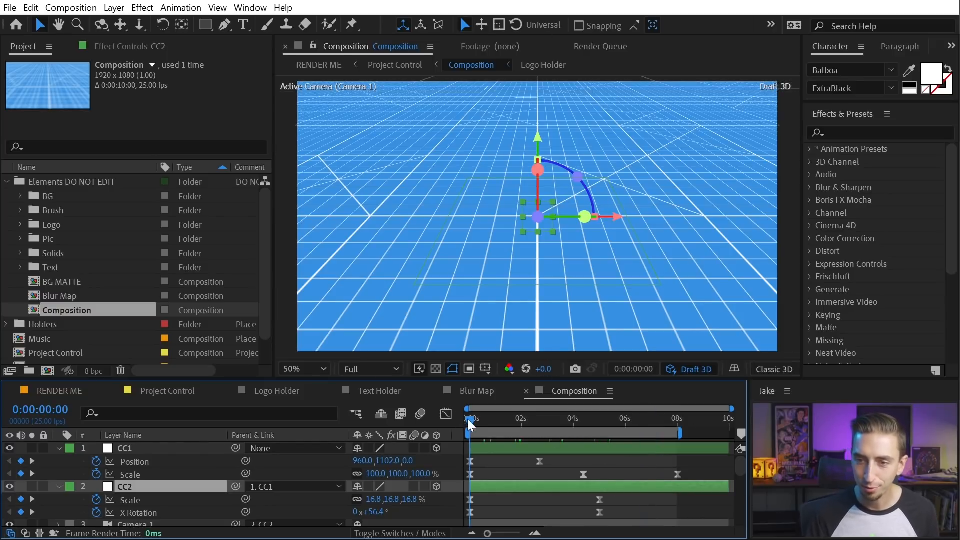
left_click_drag(473, 421, 671, 420)
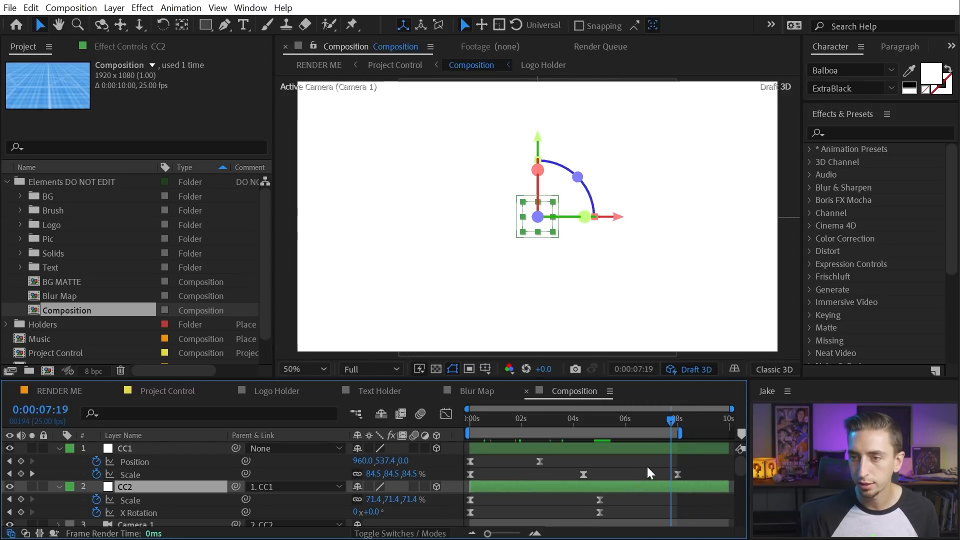
left_click(648, 473)
left_click(688, 370)
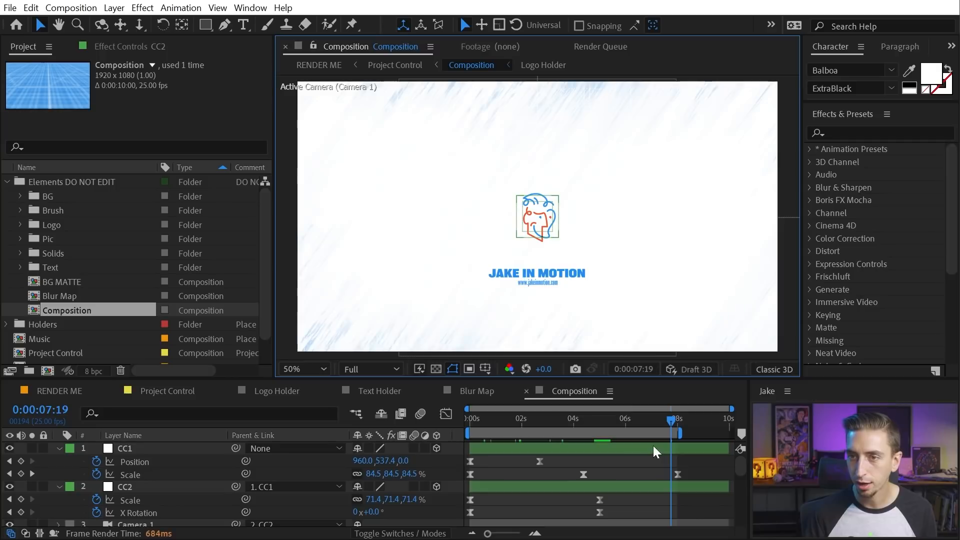
left_click_drag(664, 417, 600, 429)
key("u")
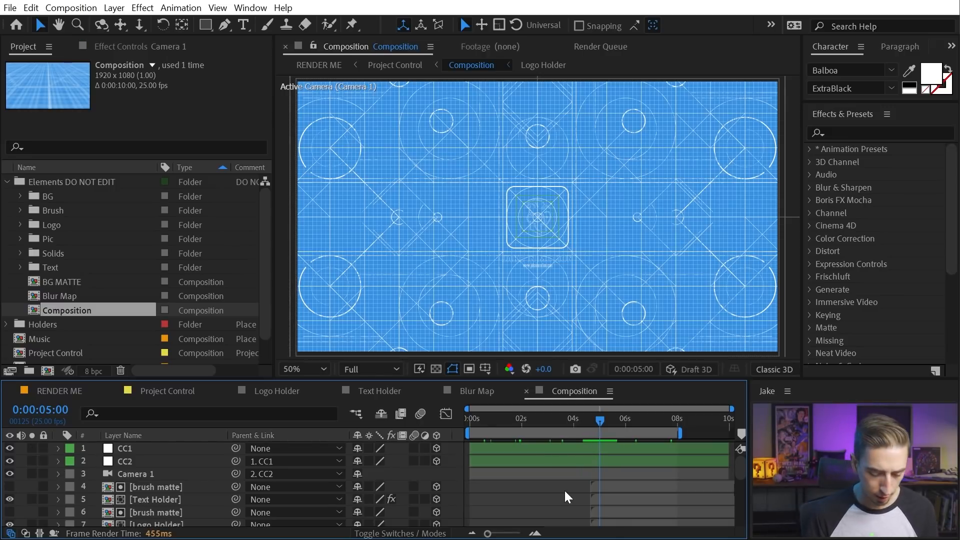
Review Camera 1's Focus Distance keyframes from 0:00:02:18 through the five-second mark
key("u")
scroll(568, 474, "down", 3)
scroll(581, 464, "down", 3)
scroll(585, 464, "up", 5)
scroll(585, 463, "down", 2)
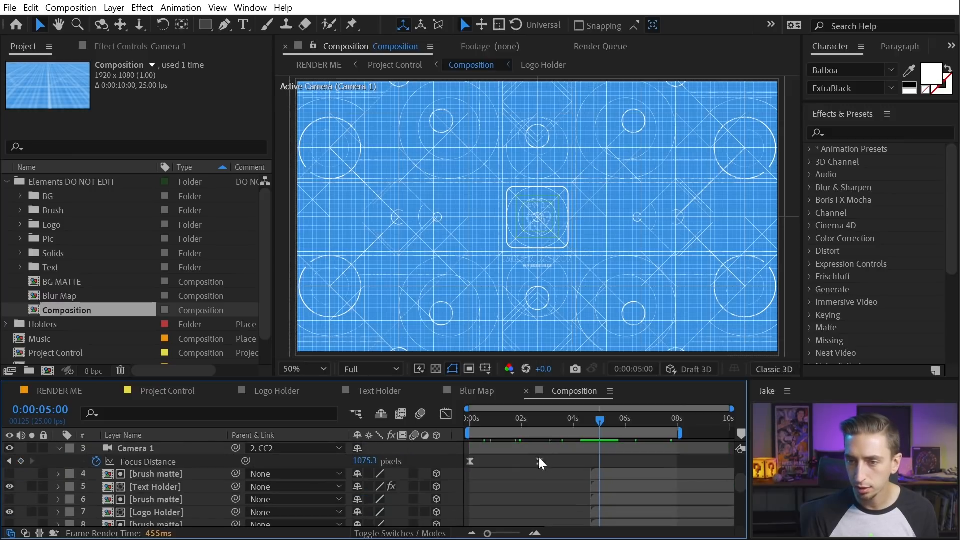
left_click(541, 451)
left_click_drag(506, 420, 472, 409)
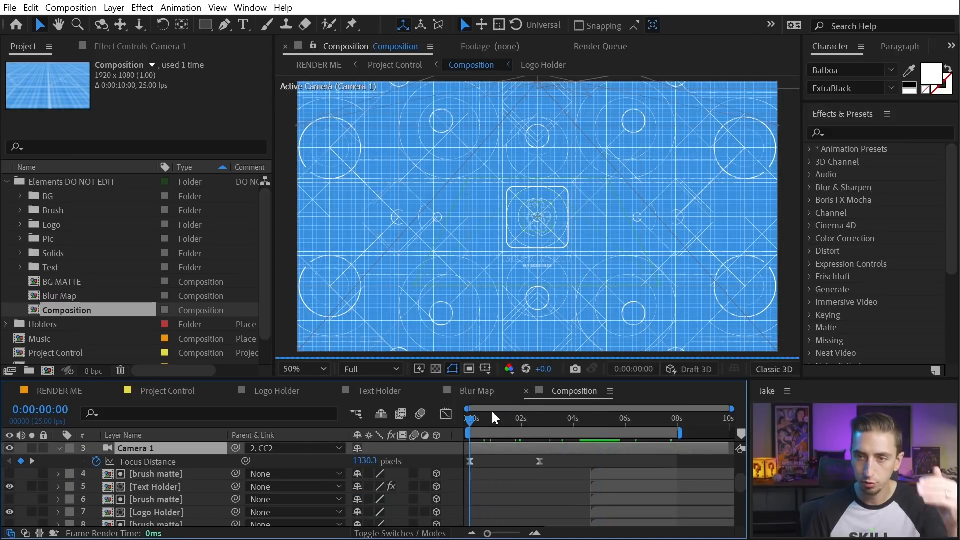
left_click(540, 422)
left_click_drag(541, 423, 535, 424)
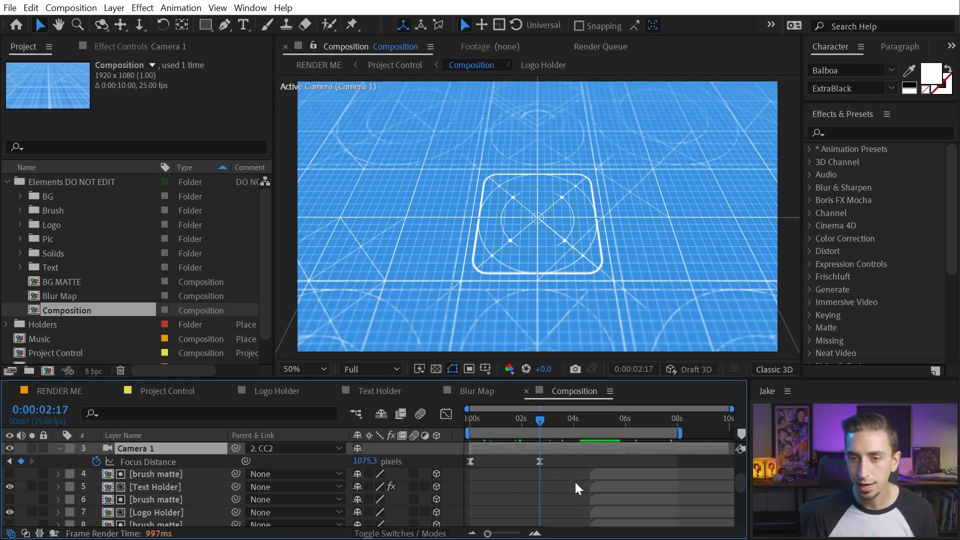
scroll(575, 481, "up", 3)
left_click(559, 422)
left_click_drag(568, 421, 506, 422)
Set Depth of Field to On in Camera 1's Camera Options and show Project Control's effects
left_click(57, 484)
left_click(60, 485)
left_click(60, 486)
scroll(76, 495, "down", 1)
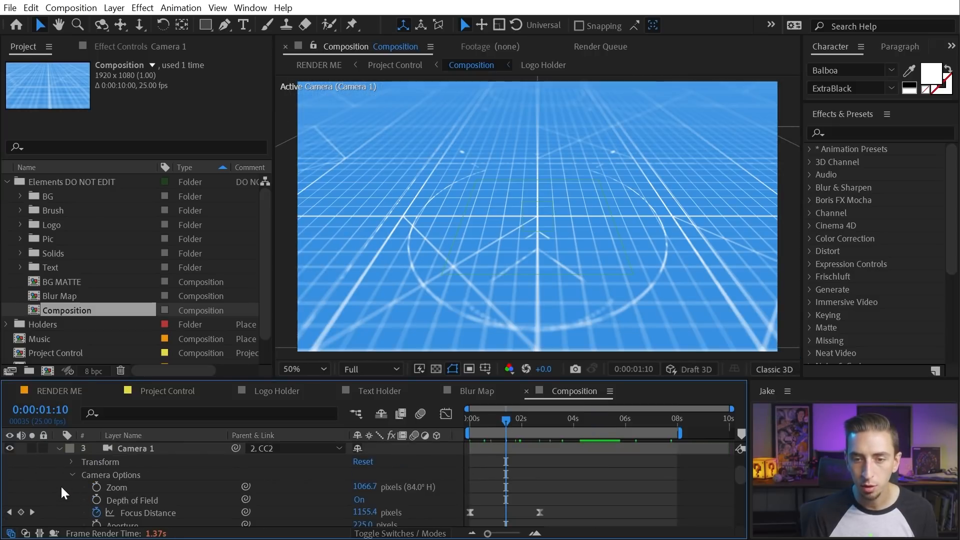
left_click(152, 494)
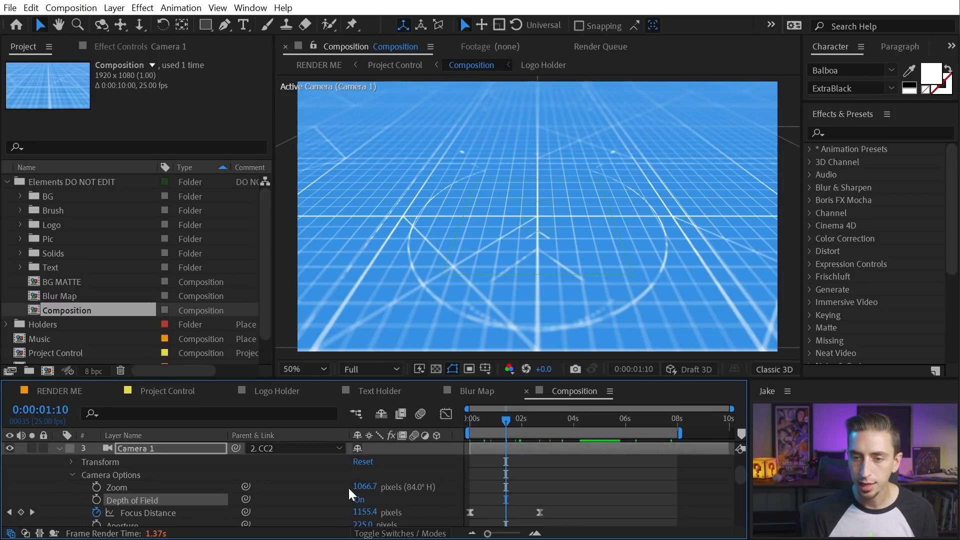
left_click(358, 500)
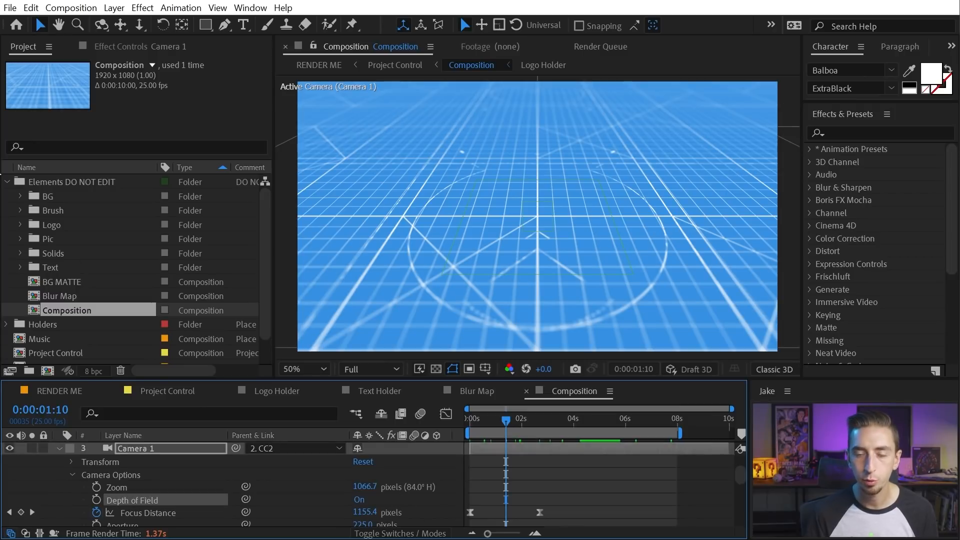
left_click(180, 391)
left_click(116, 49)
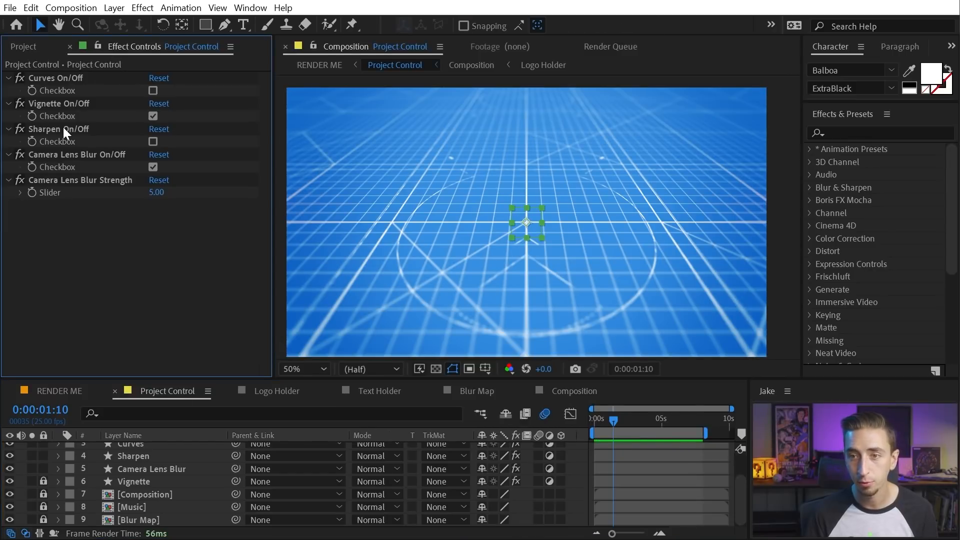
Select the Camera Lens Blur On/Off effect and reopen the main Composition
left_click(95, 156)
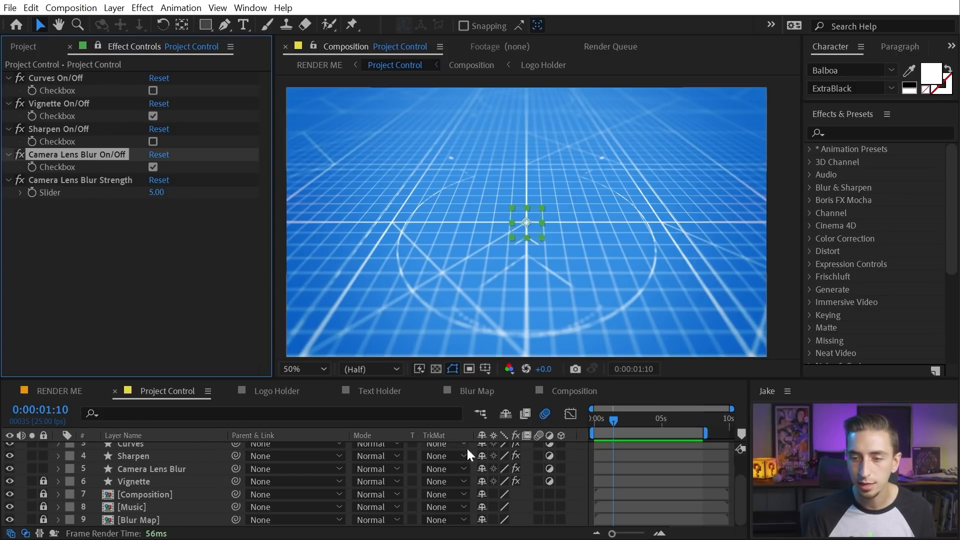
left_click(570, 391)
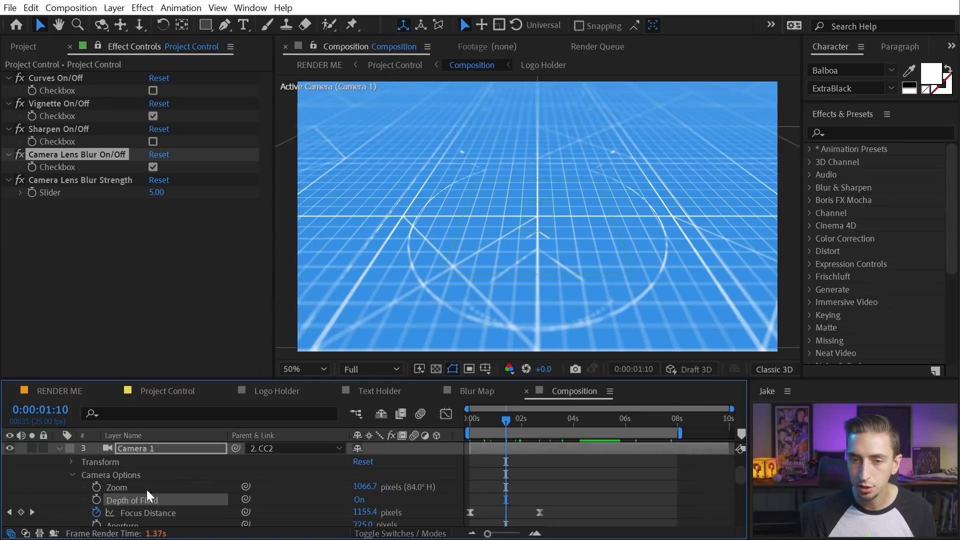
Give Depth of Field the expression var c = Lens Blur checkbox; if (c == 1){1;}else{0;}
left_click(95, 500, "alt")
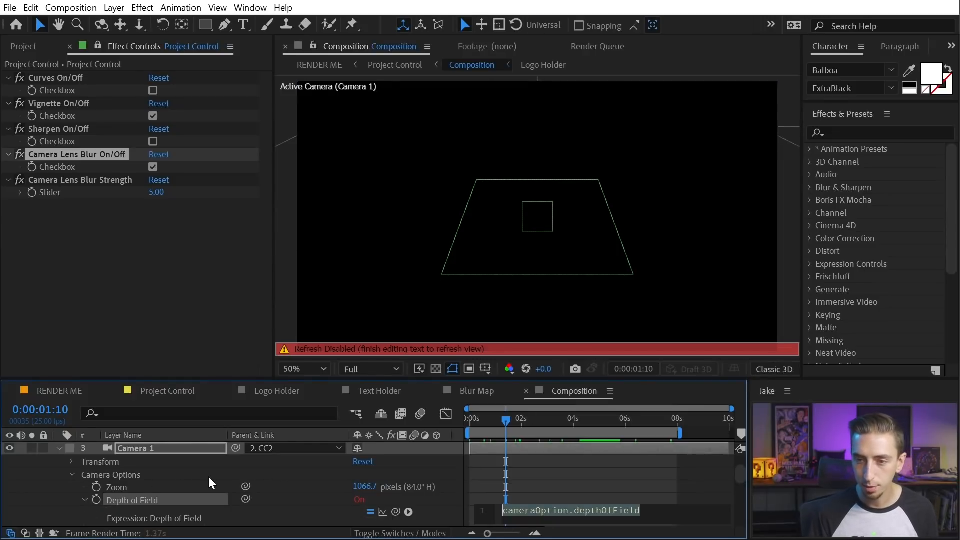
type("var c =")
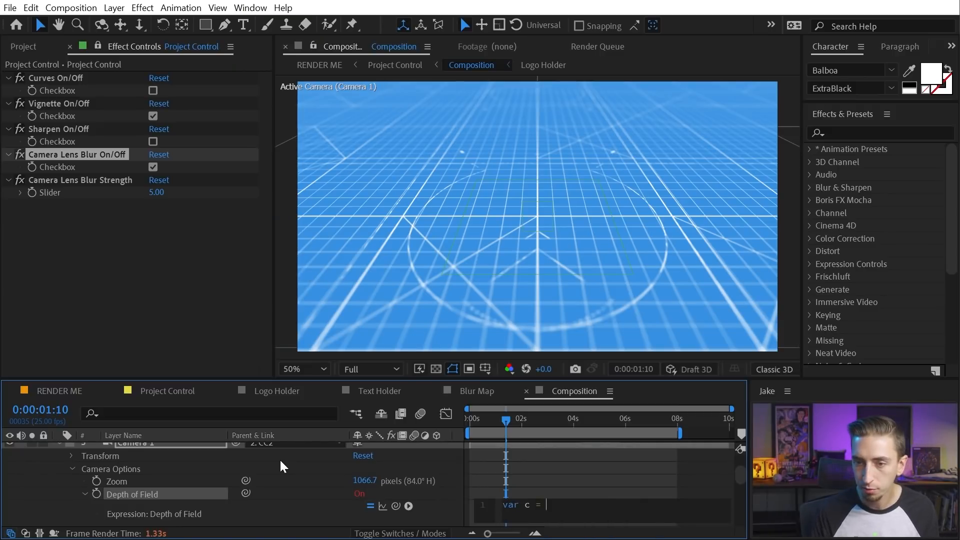
left_click_drag(146, 294, 58, 166)
type(";")
key("Return")
key("Return")
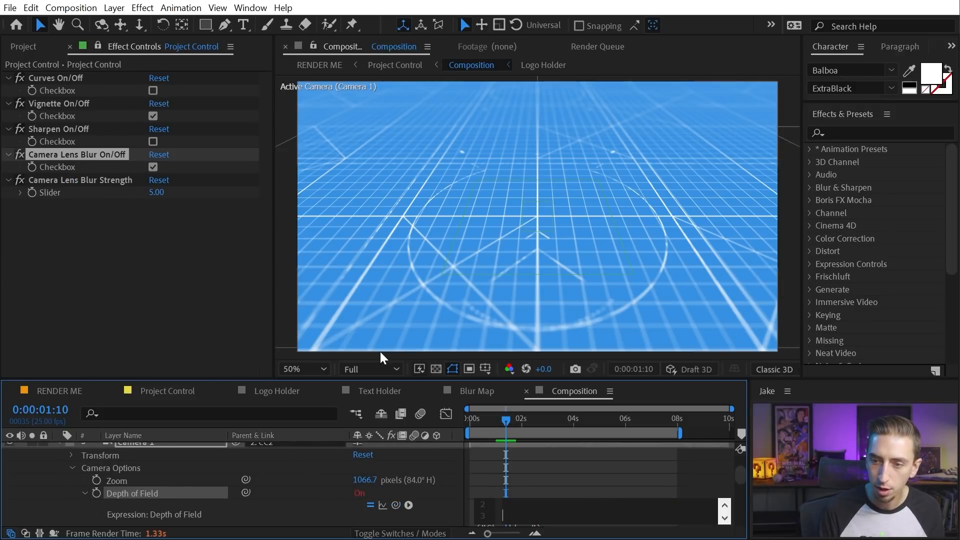
type("if (c")
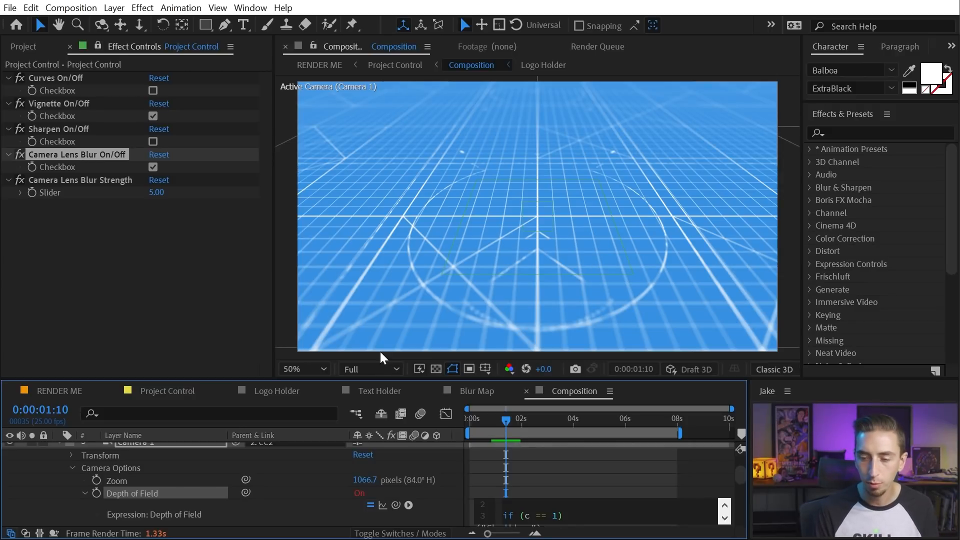
type("== 1){")
key("Return")
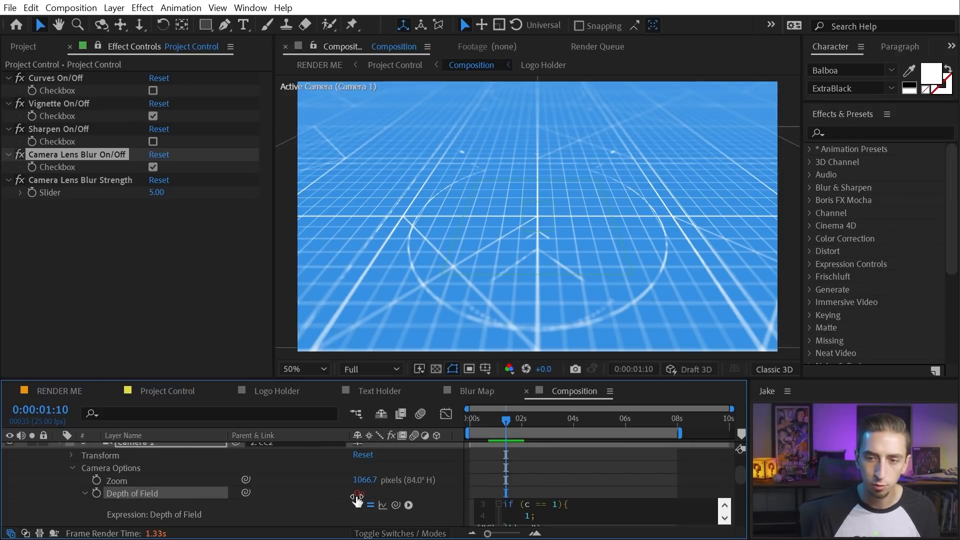
key("Return")
type("}")
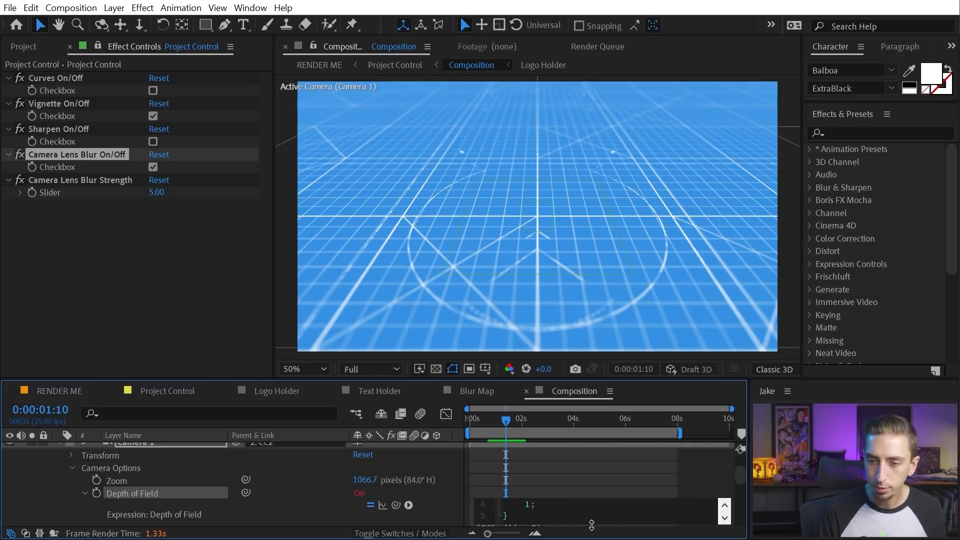
type("e")
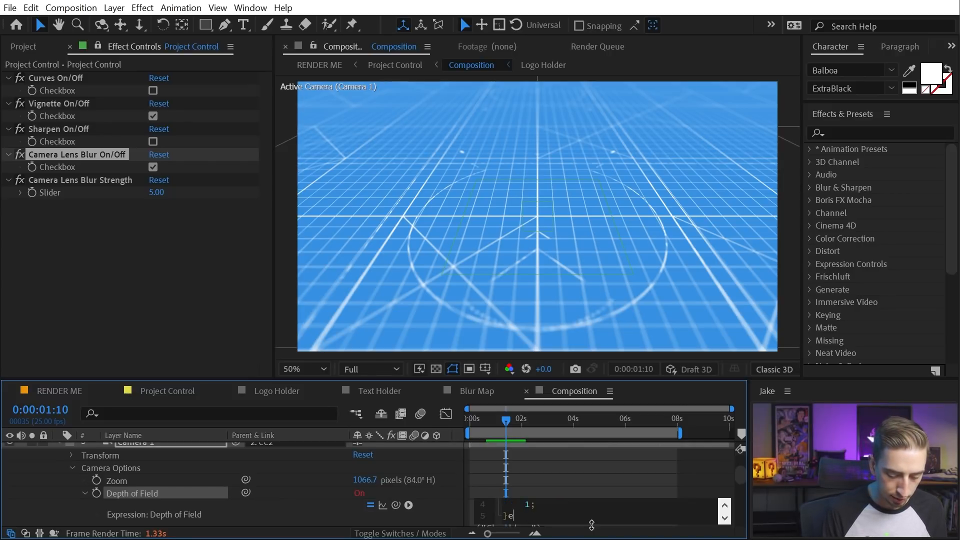
type("lse{")
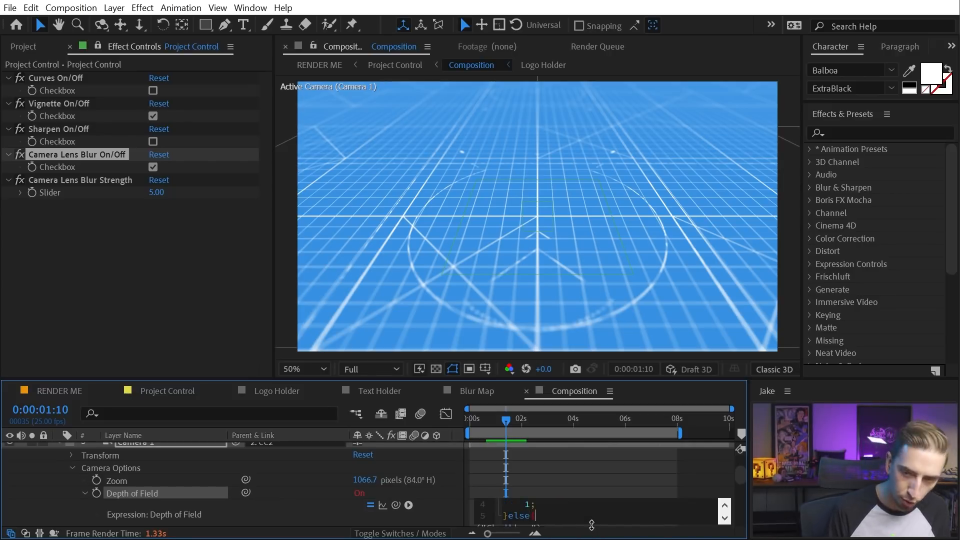
key("Return")
type("0;")
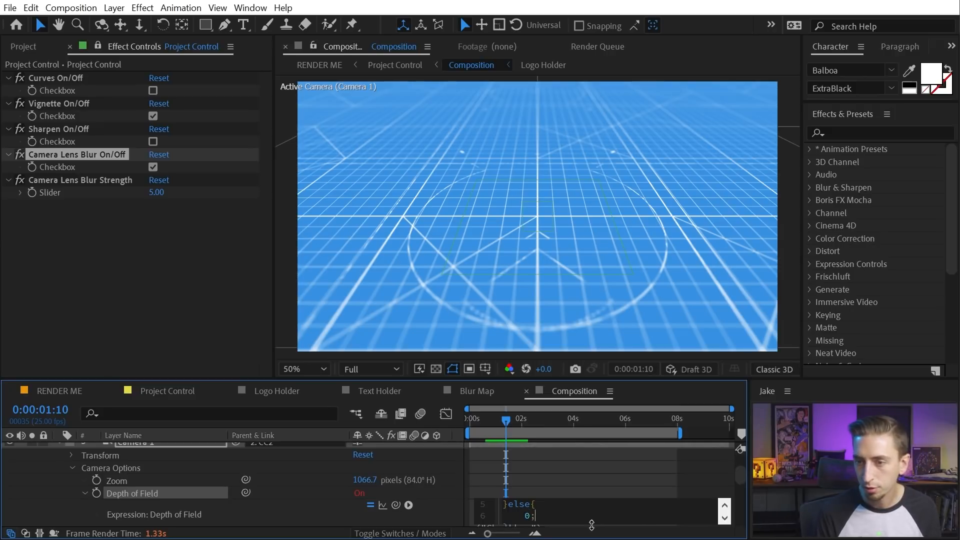
left_click(592, 527)
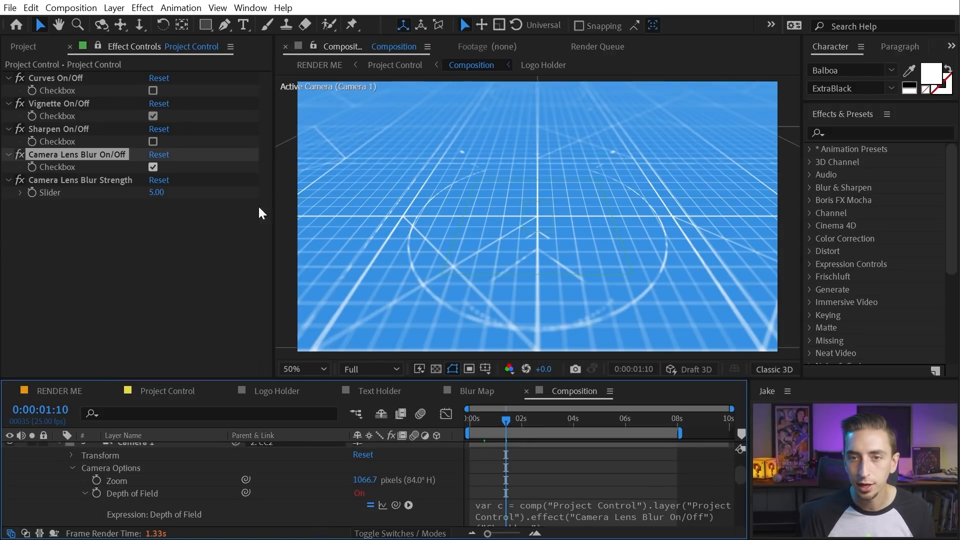
Untick Camera Lens Blur On/Off to test Depth of Field, then tick it back on
left_click(153, 167)
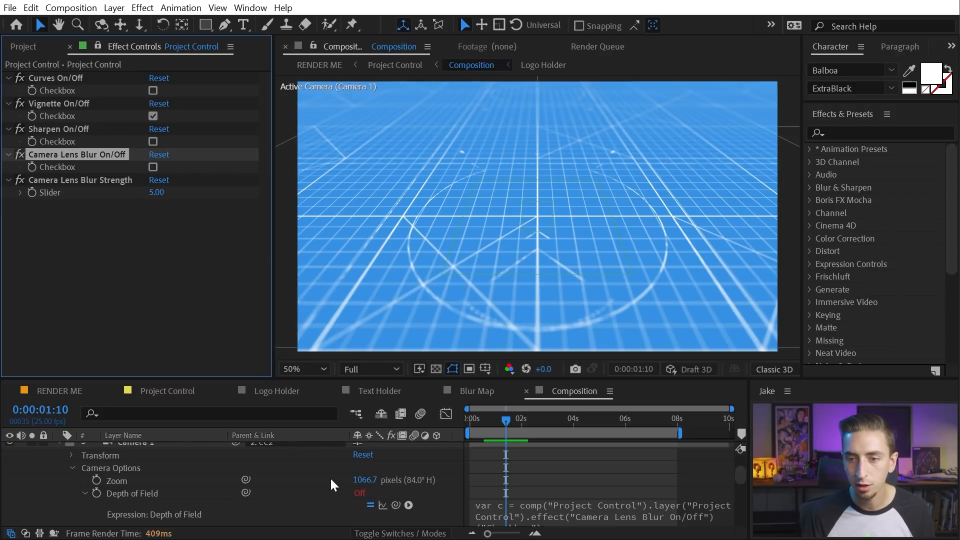
left_click_drag(506, 420, 532, 422)
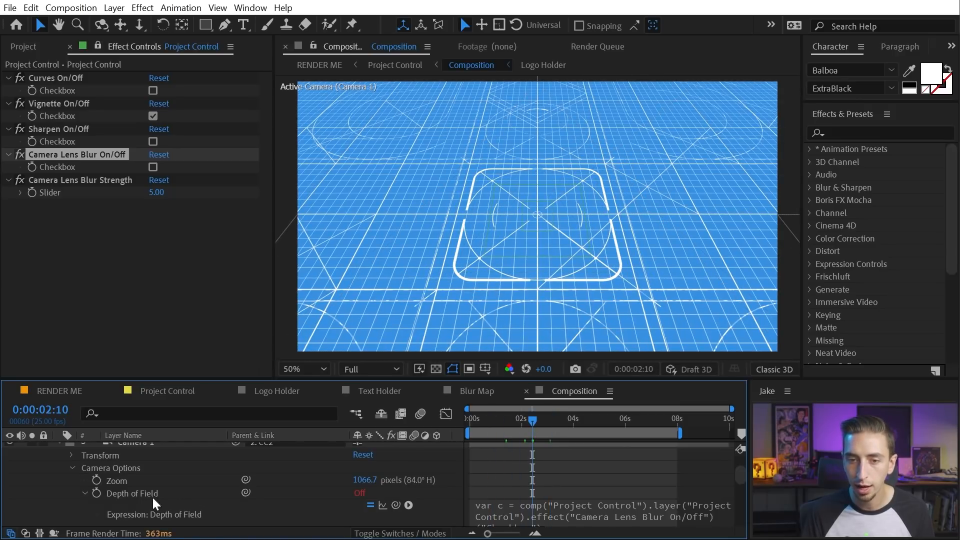
scroll(215, 475, "up", 3)
scroll(280, 454, "down", 1)
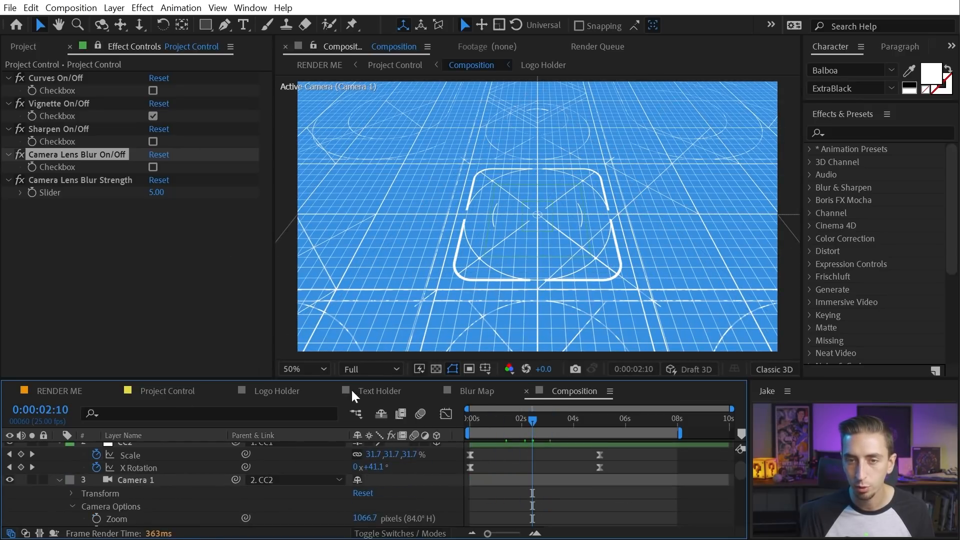
left_click(151, 173)
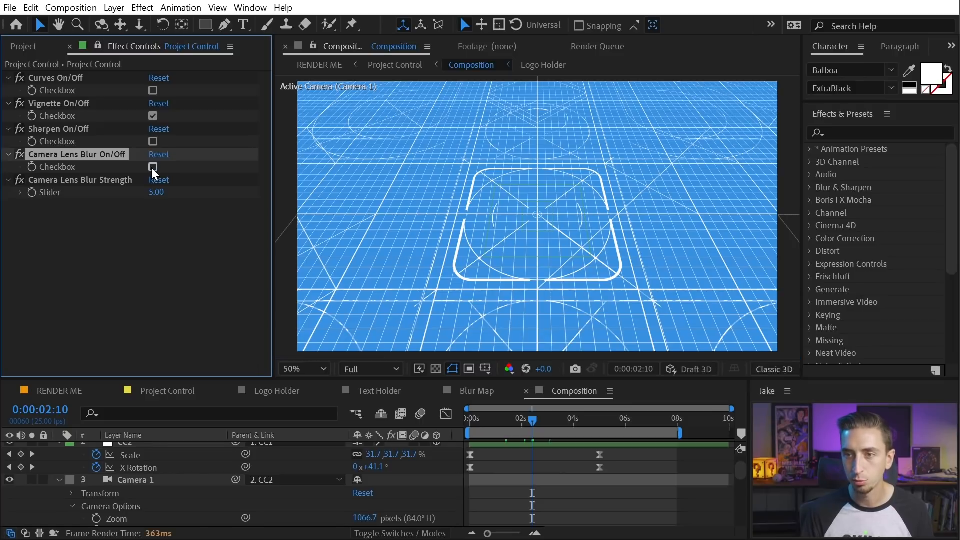
left_click(152, 167)
Return to the first frame, collapse the layer properties, and select the Lines layer
left_click(512, 421)
key("Home")
scroll(586, 473, "down", 6)
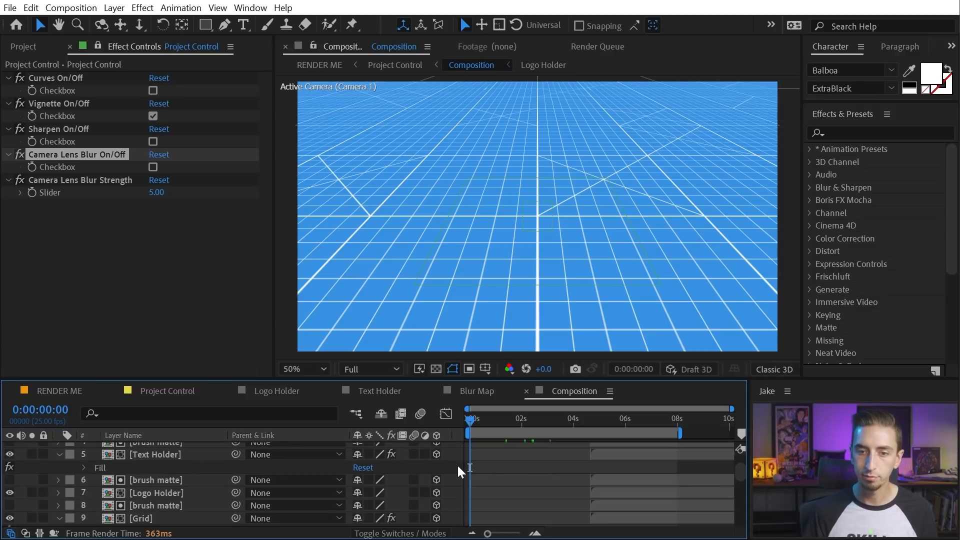
key("u")
scroll(506, 483, "down", 3)
scroll(506, 482, "down", 3)
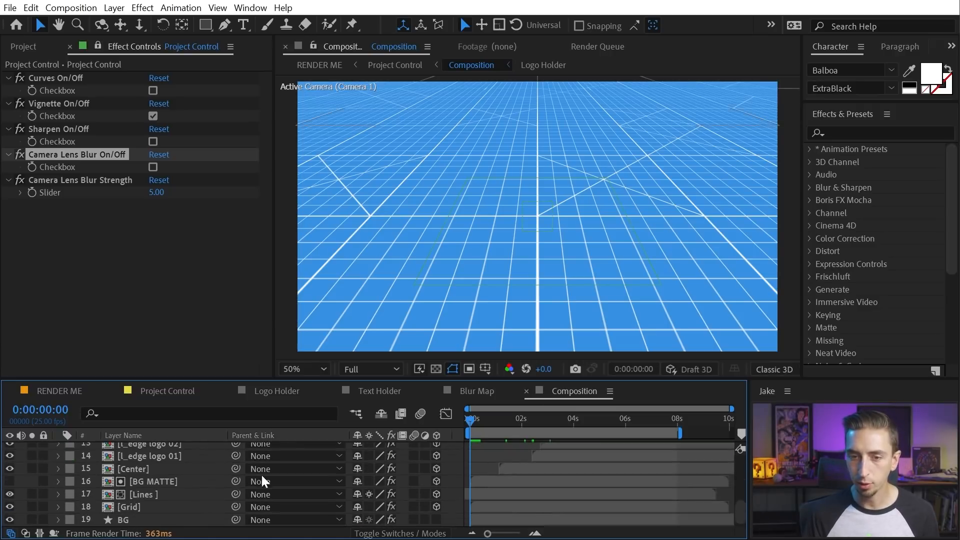
left_click(149, 495)
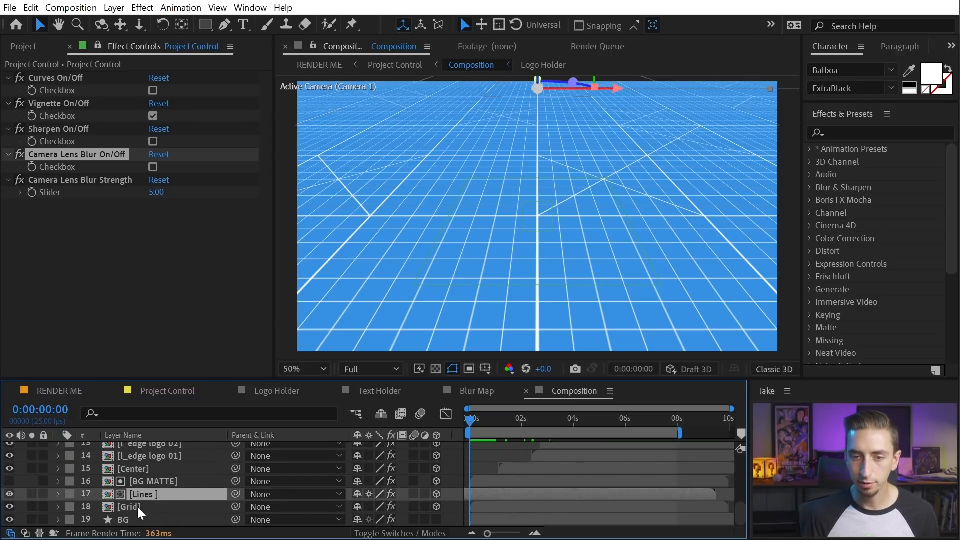
Inspect the Grid precomp's animation and its Shape Layer 1 and Grid layers, then close it
double_click(138, 506)
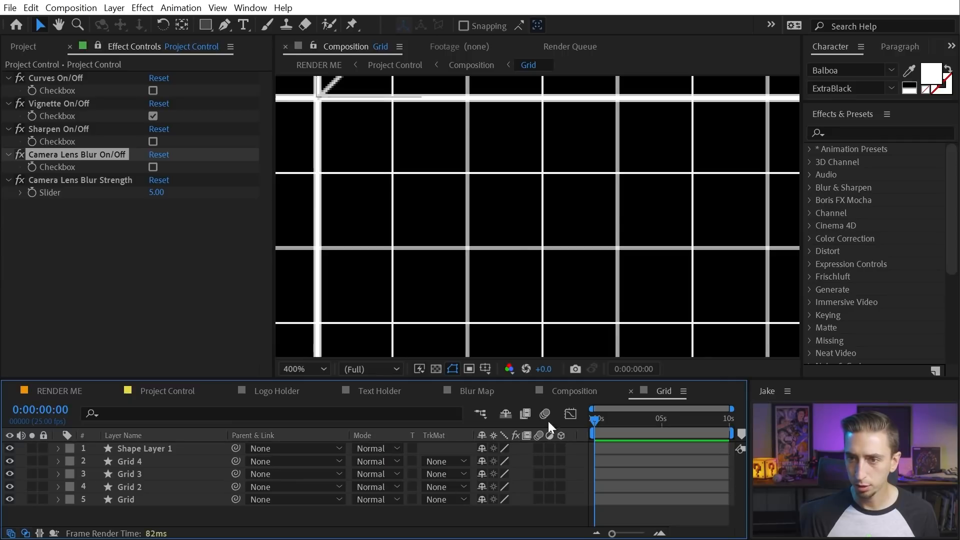
scroll(508, 200, "down", 2)
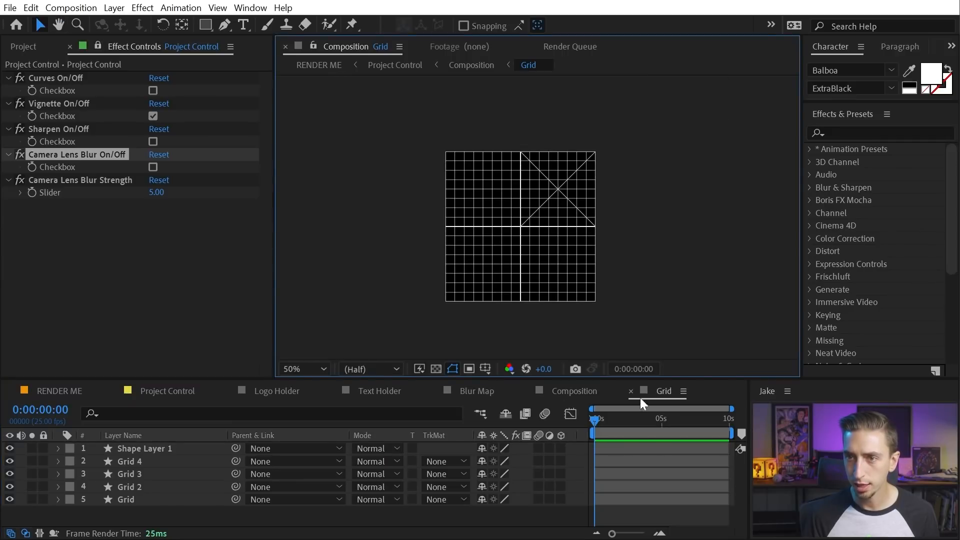
left_click_drag(604, 422, 435, 428)
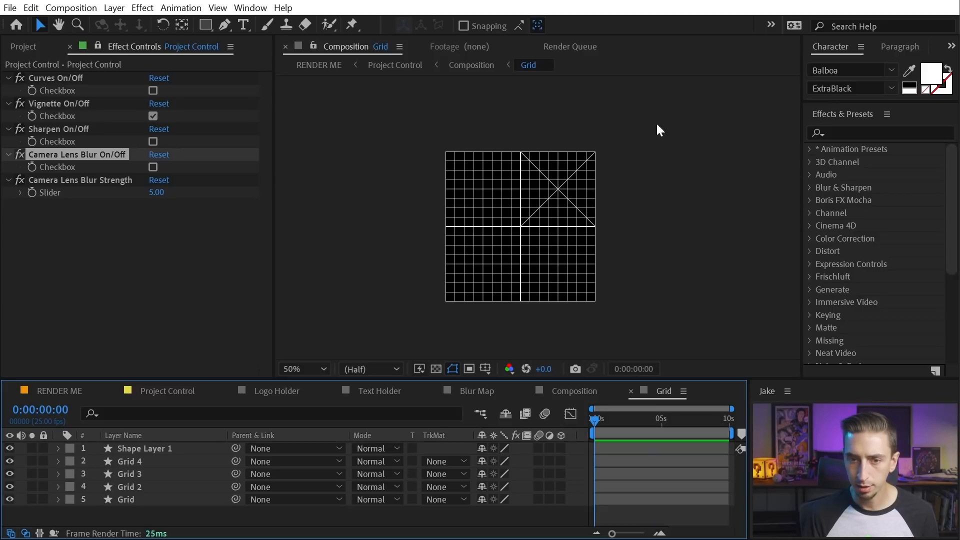
left_click(150, 449)
left_click(153, 461)
left_click(150, 486)
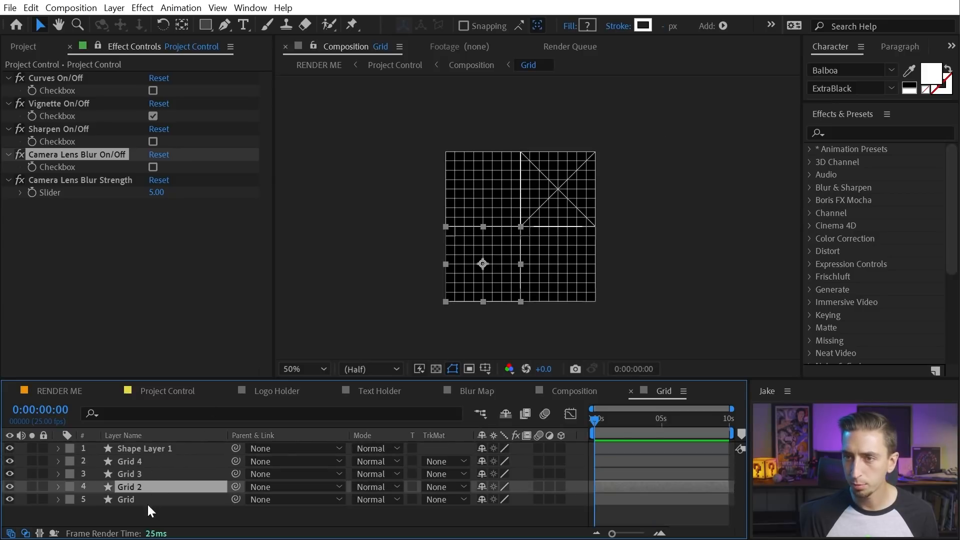
left_click(150, 498)
left_click(631, 390)
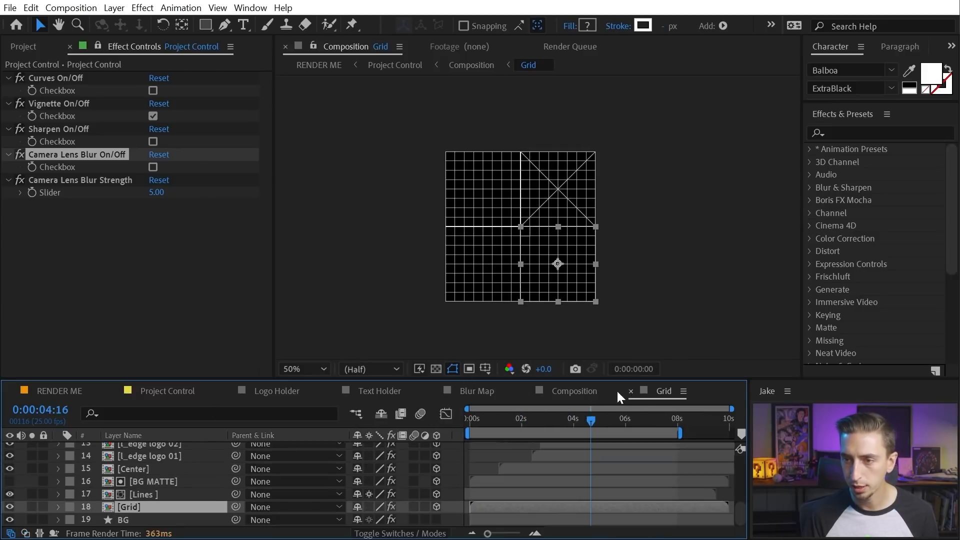
Compare the Grid layer with CC RepeTile off and on around four seconds, then select Grid
left_click(96, 46)
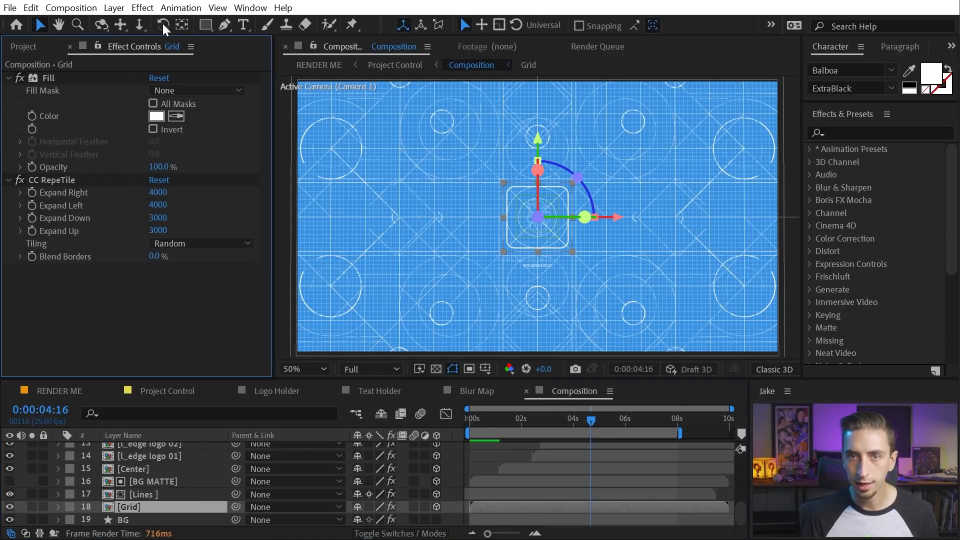
left_click(19, 179)
left_click(19, 179)
left_click(20, 180)
left_click(30, 181)
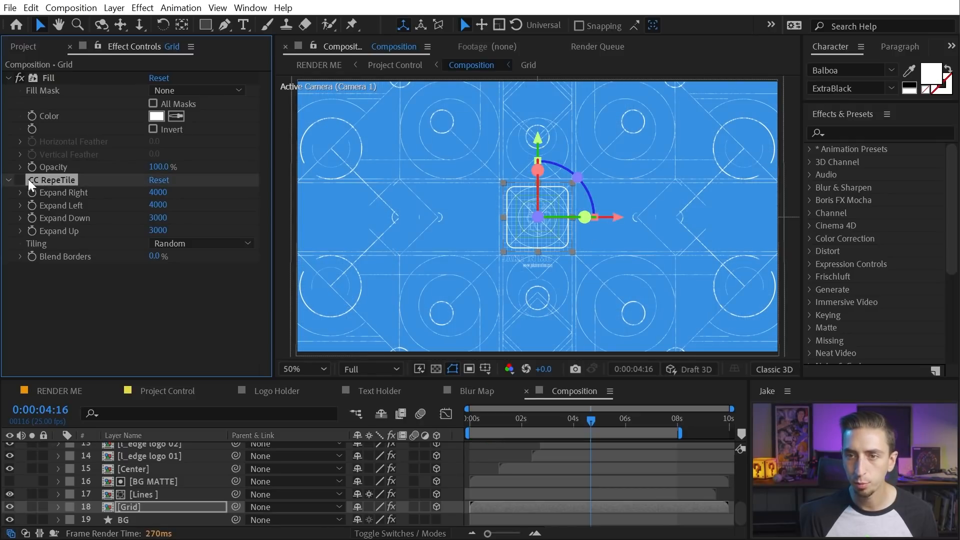
left_click(19, 179)
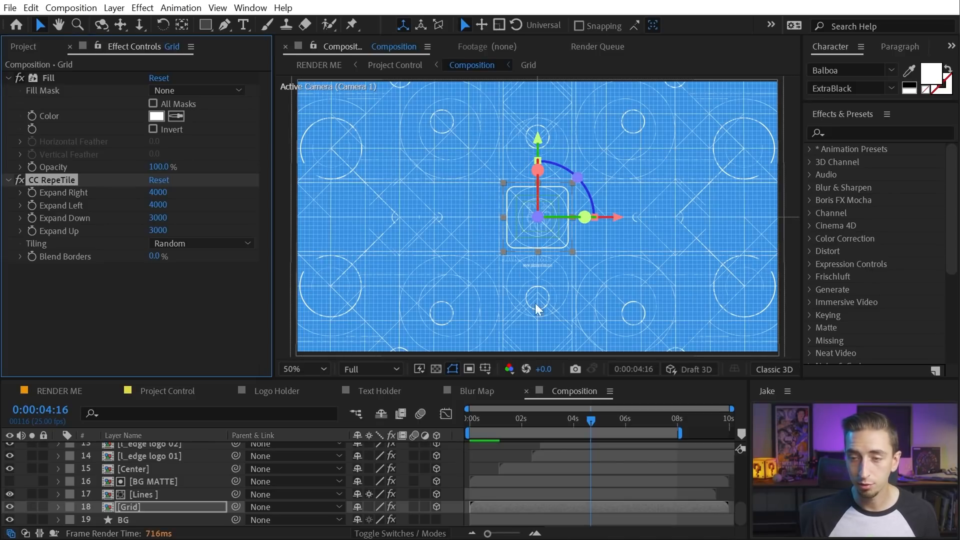
left_click_drag(614, 421, 577, 422)
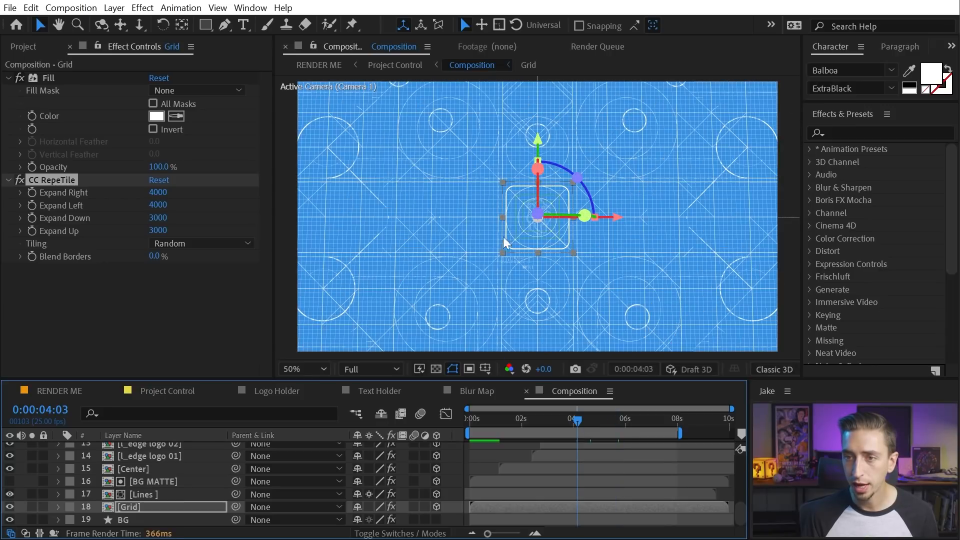
left_click(95, 505)
Reveal the Grid layer's Fill colour expression and check Grid Color in Project Control's Color Control
key("u")
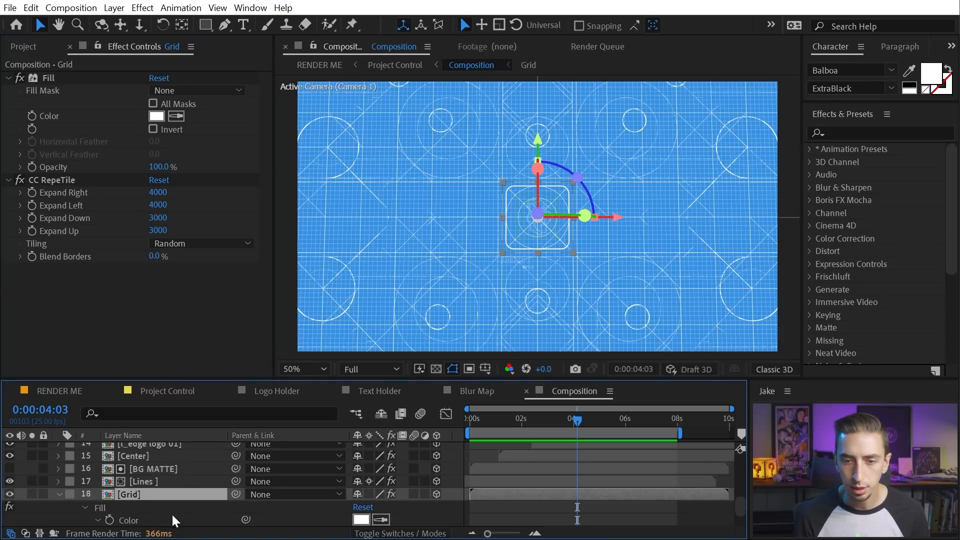
scroll(172, 516, "down", 1)
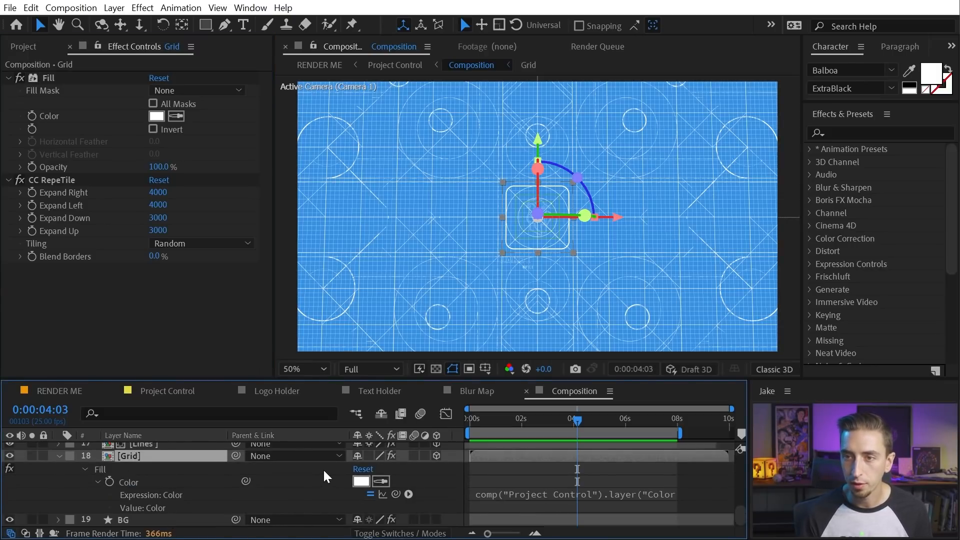
left_click(155, 391)
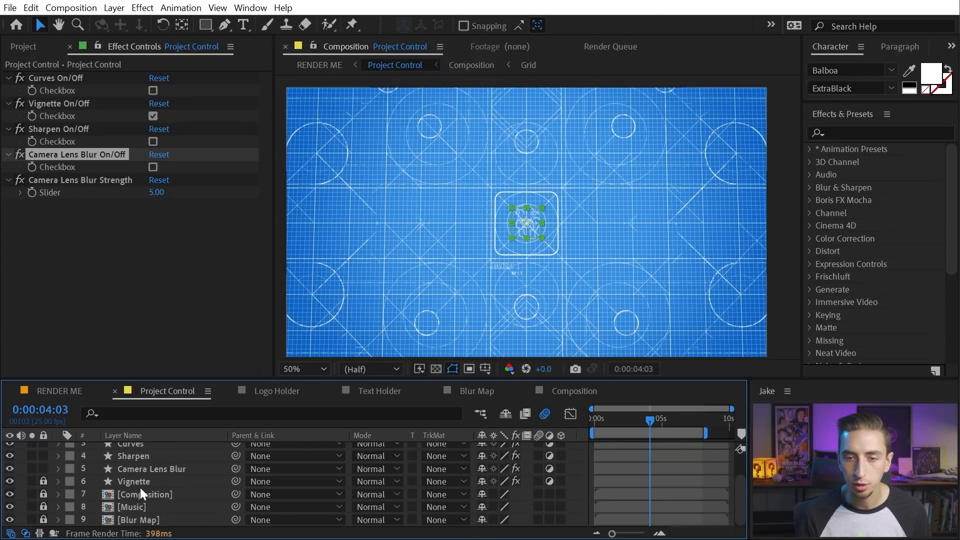
scroll(143, 503, "up", 2)
left_click(137, 446)
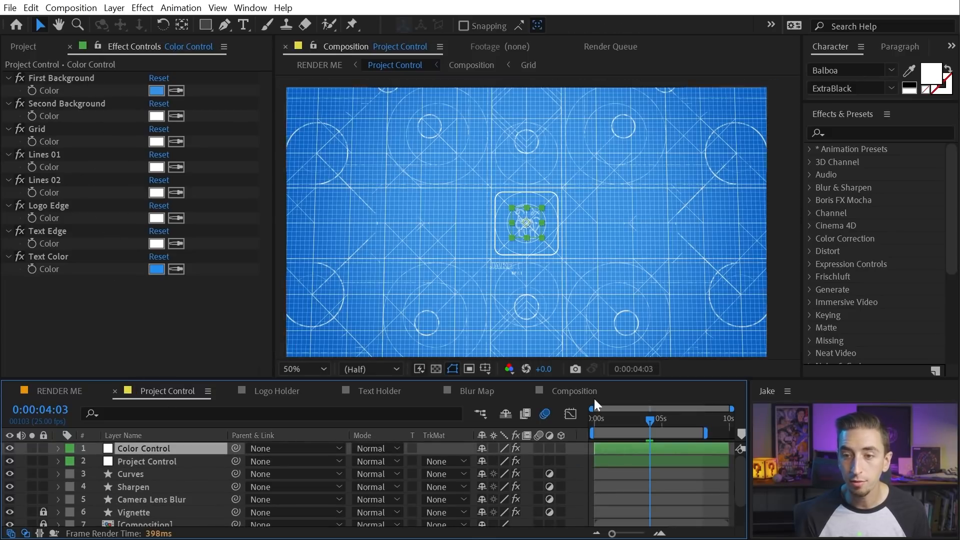
left_click(563, 391)
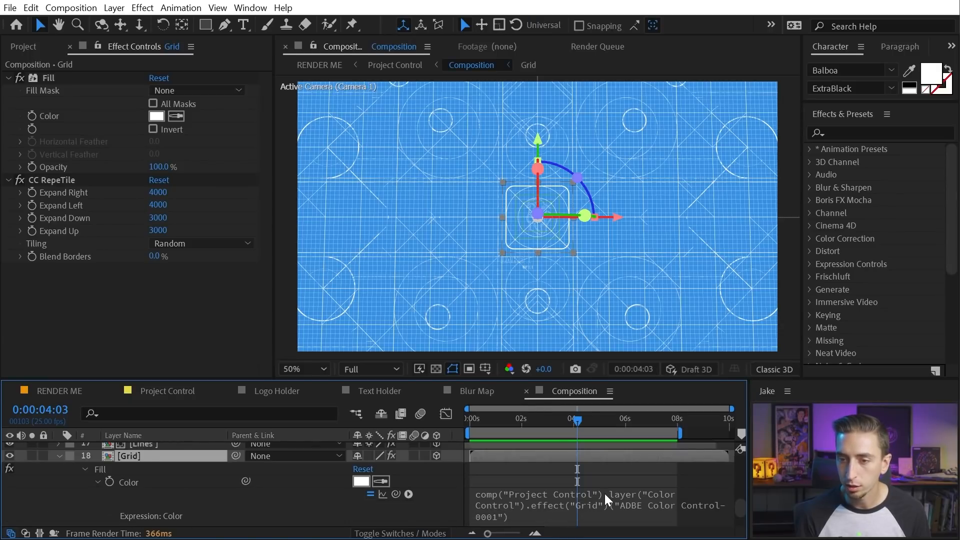
scroll(607, 500, "down", 1)
scroll(498, 501, "up", 1)
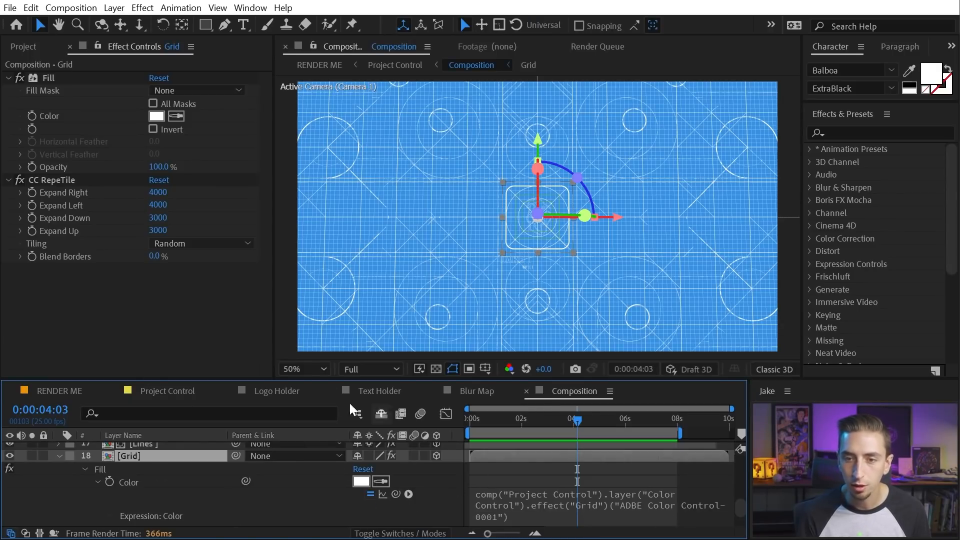
left_click(162, 390)
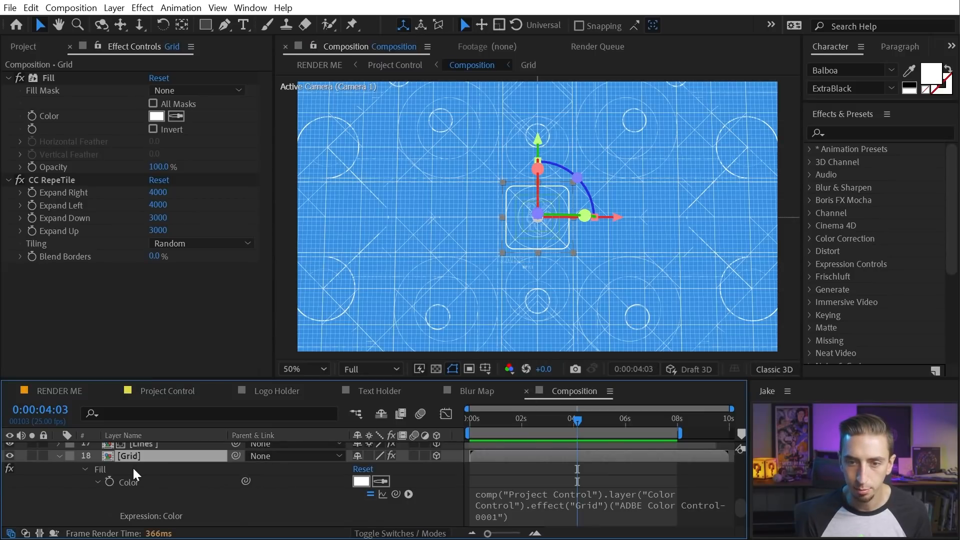
key("e")
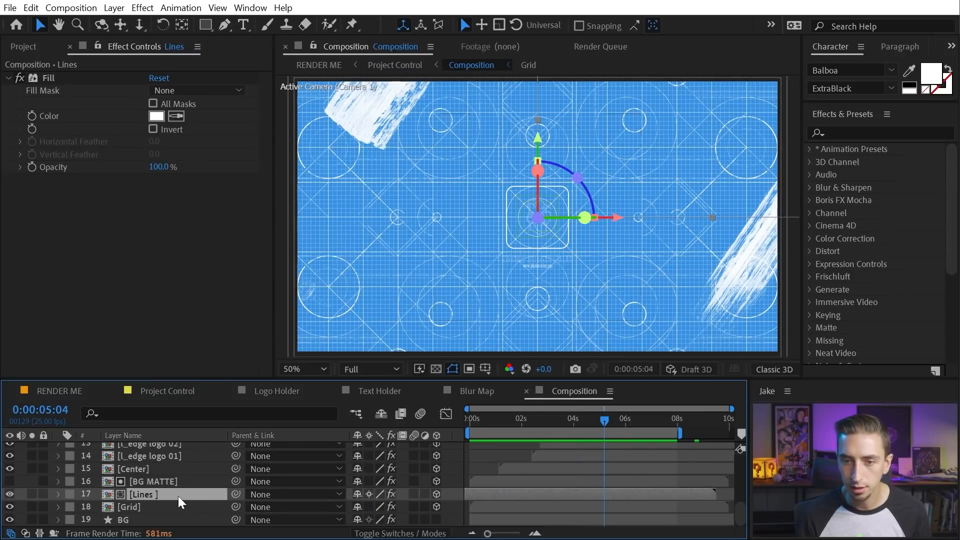
Preview the Lines animation from the start, stopping at 4:04 and zooming into the upper artwork
double_click(151, 495)
mouse_move(670, 420)
left_mouse_down()
mouse_move(699, 413)
mouse_move(606, 419)
mouse_move(658, 420)
left_mouse_up()
key("period")
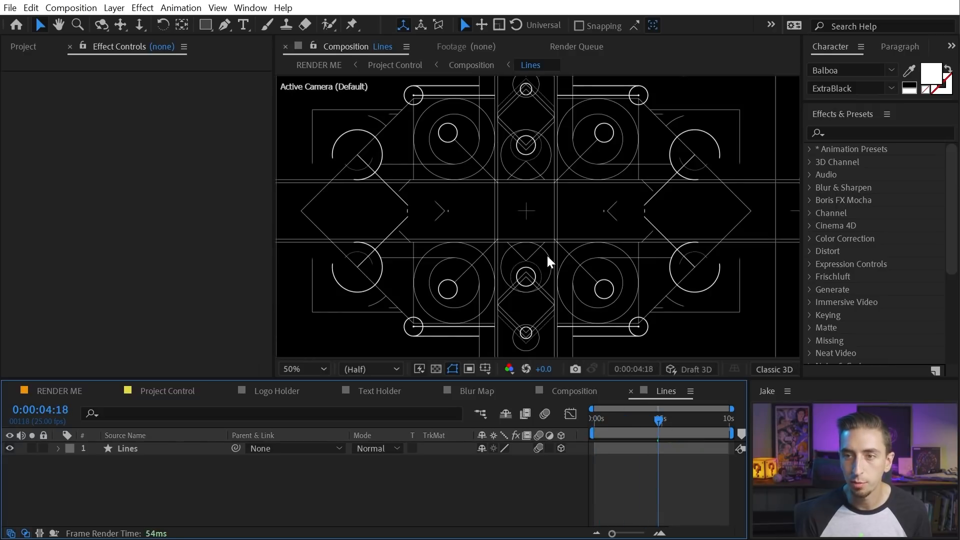
key("Home")
key("space")
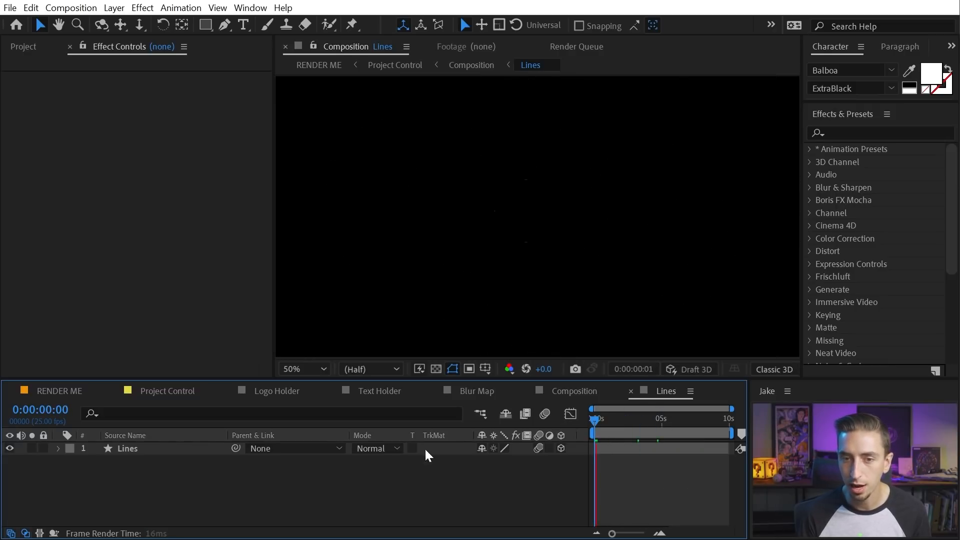
left_click(140, 451)
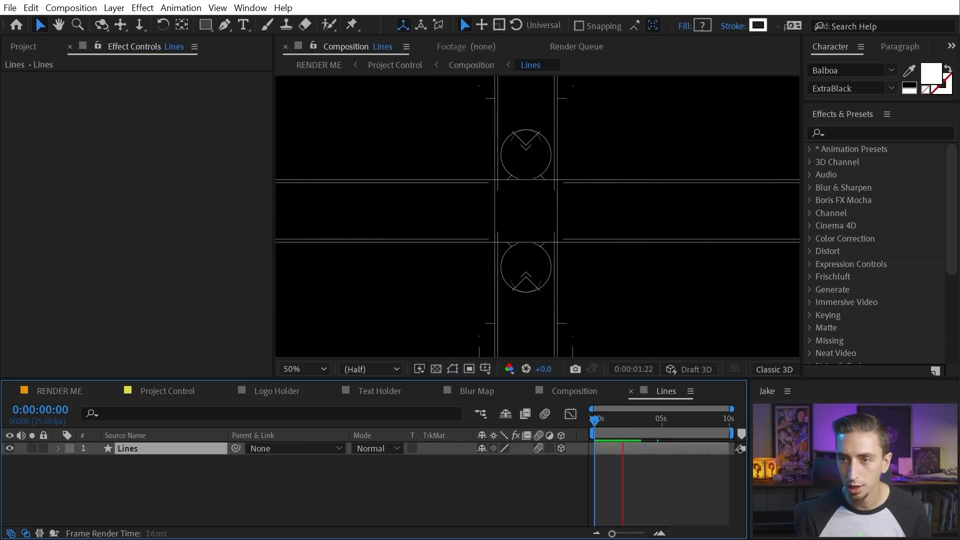
key("space")
key("comma")
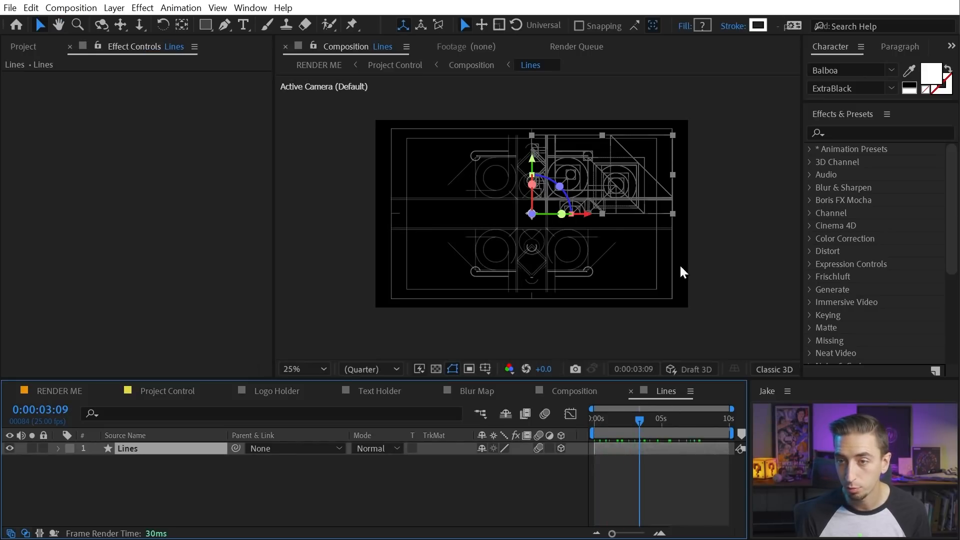
key("space")
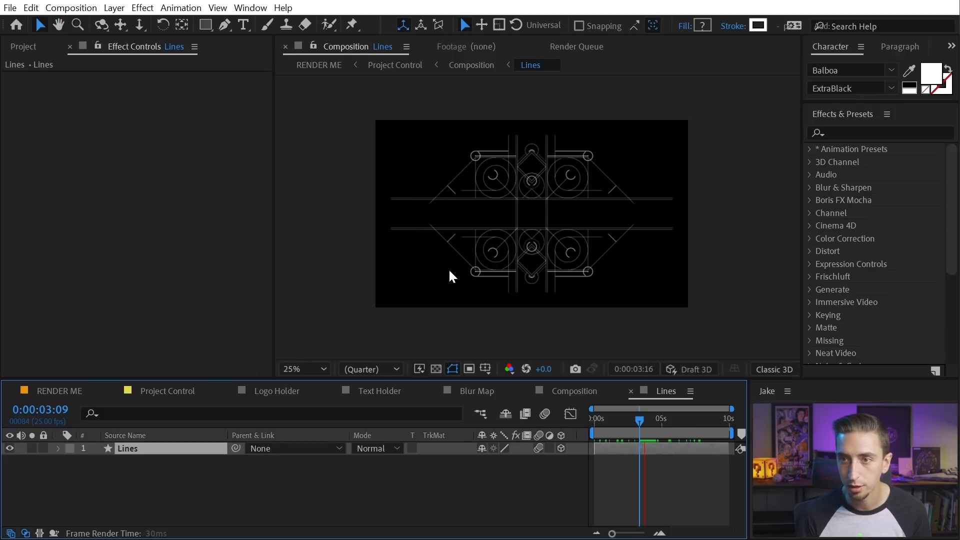
key("space")
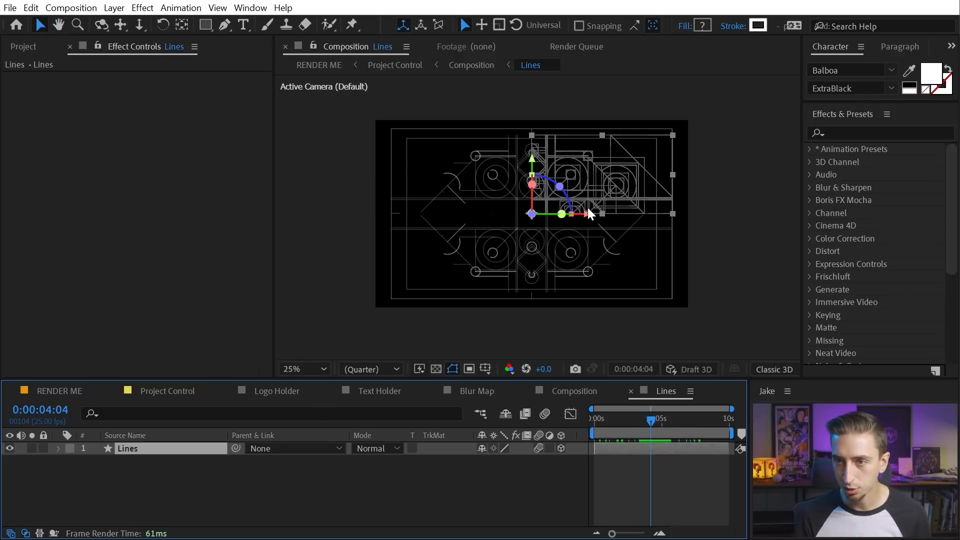
key("period")
key("h")
left_click_drag(548, 147, 458, 216)
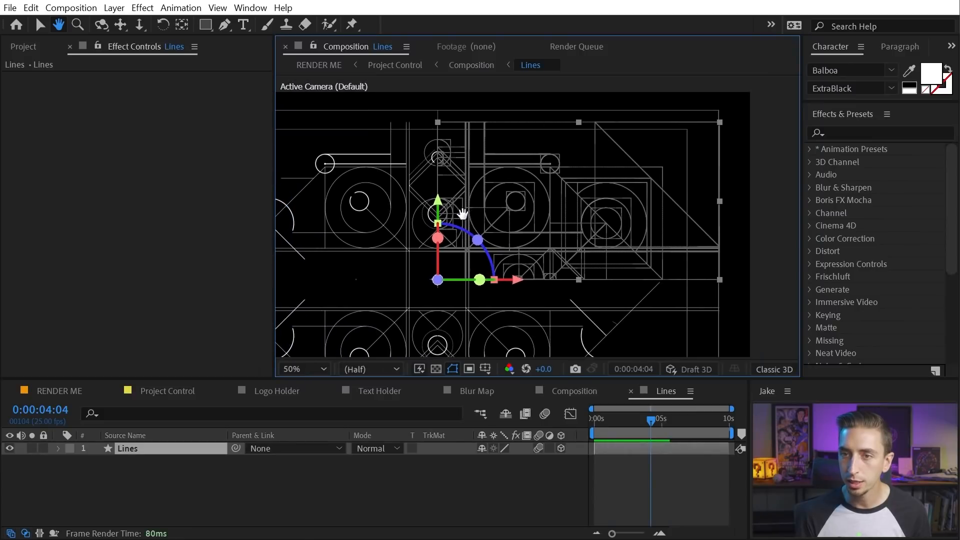
key("v")
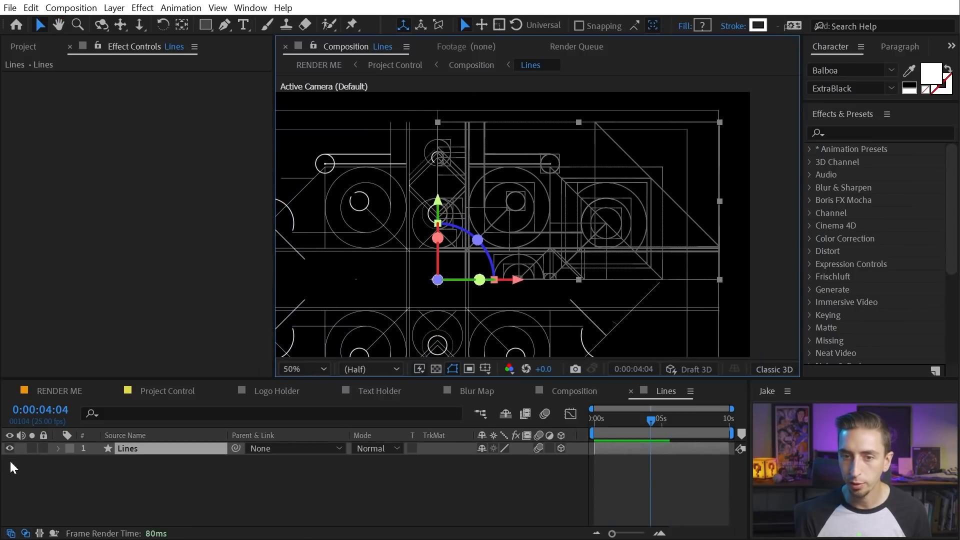
Expand the Lines contents and toggle the M H and M V mirror groups off, then on again
left_click(58, 449)
left_click(72, 462)
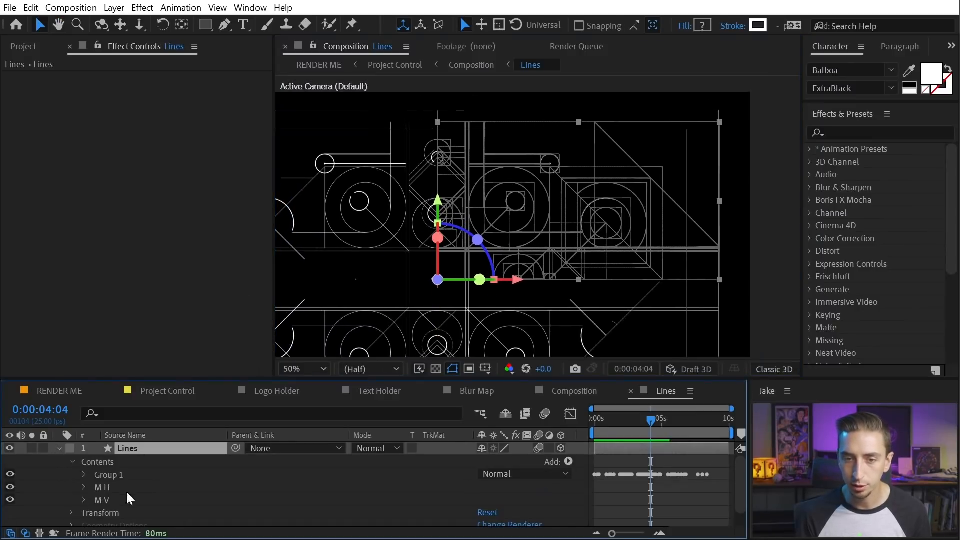
left_click(102, 474)
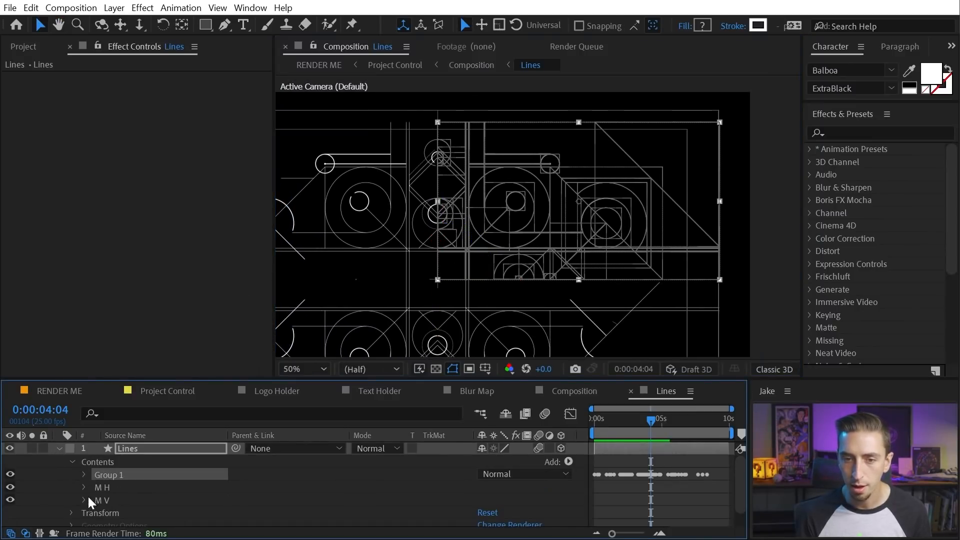
scroll(84, 486, "down", 1)
left_click(84, 469)
left_click(84, 469)
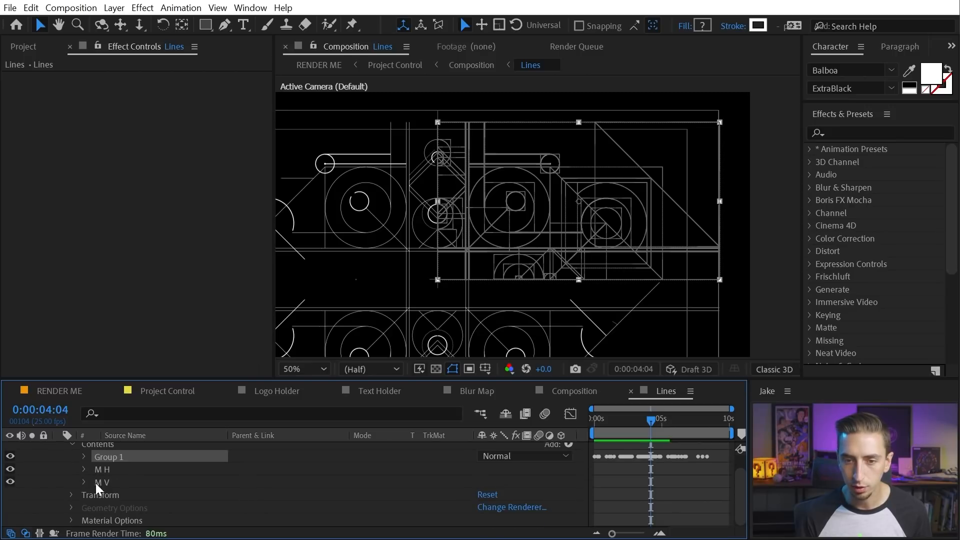
left_click(99, 482)
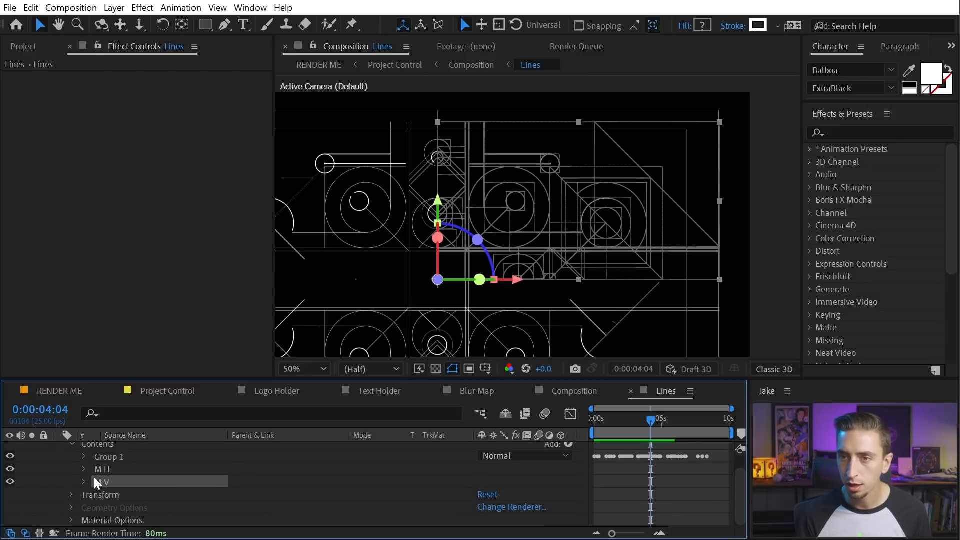
left_click(100, 470)
left_click(10, 481)
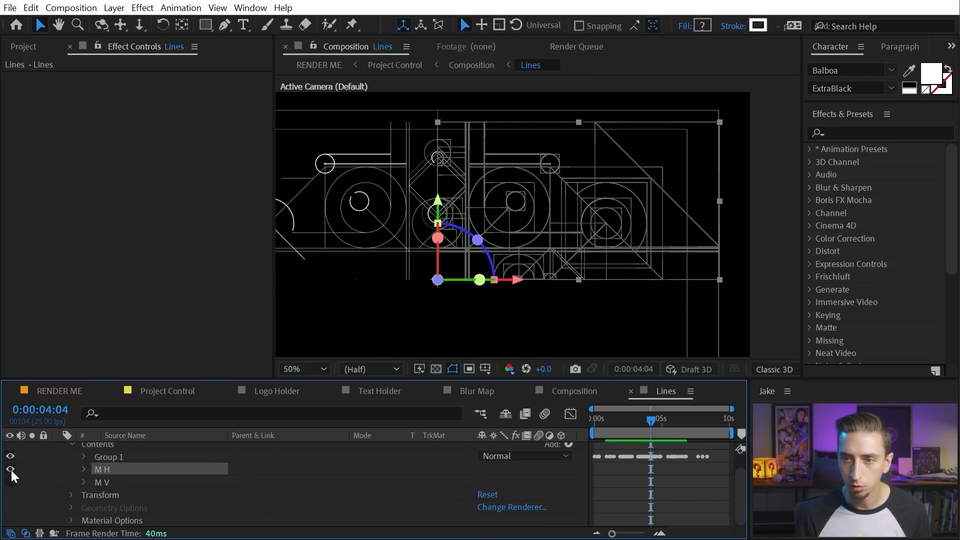
left_click(10, 468)
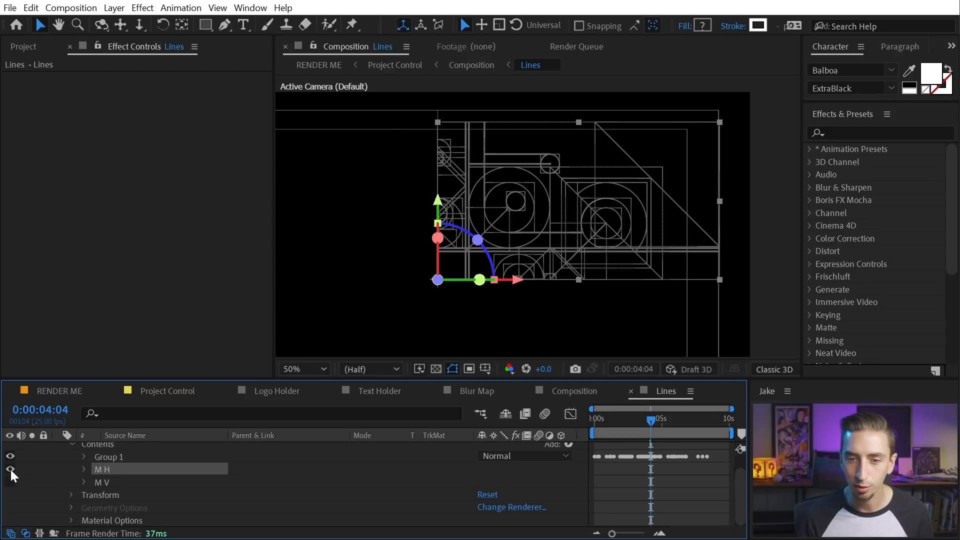
left_click(10, 469)
left_click(8, 482)
left_click(8, 482)
left_click(7, 470)
key("F2")
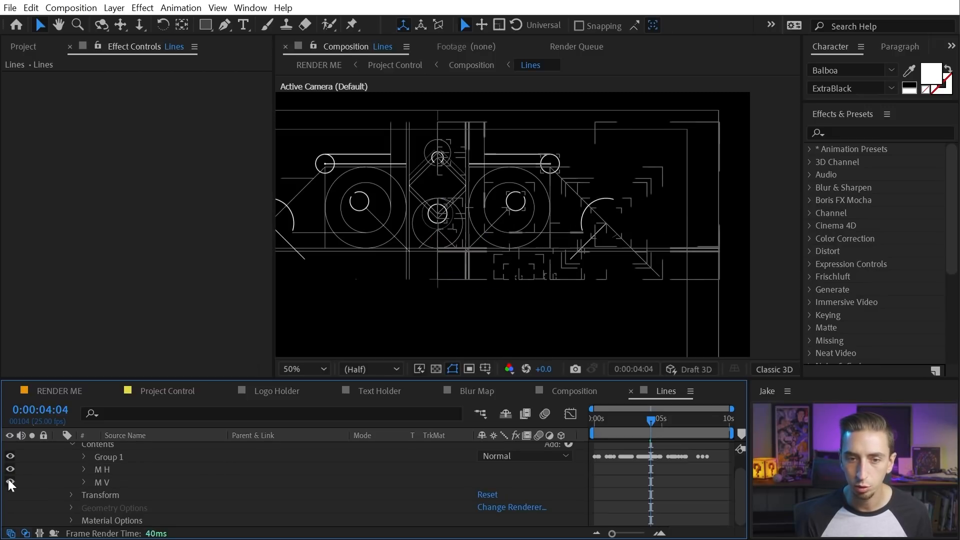
left_click(8, 482)
Fit the whole frame in the viewer, hide the safe-area guides, and select Group 1's shape group 09
key("space")
left_click_drag(456, 249, 528, 110)
left_click_drag(520, 164, 564, 219)
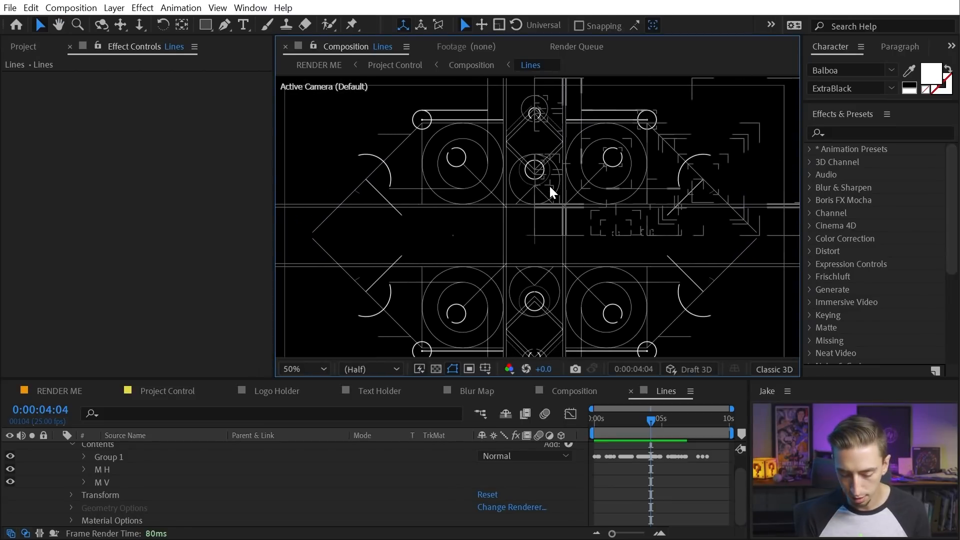
key("shift+slash")
key("apostrophe")
left_click(84, 456)
left_click(110, 461)
Expand shape Group 1 and its inner group to reveal the Trim Paths 1 settings
left_click(121, 486)
left_click(116, 511)
scroll(130, 500, "down", 2)
left_click(108, 488)
left_click(96, 487)
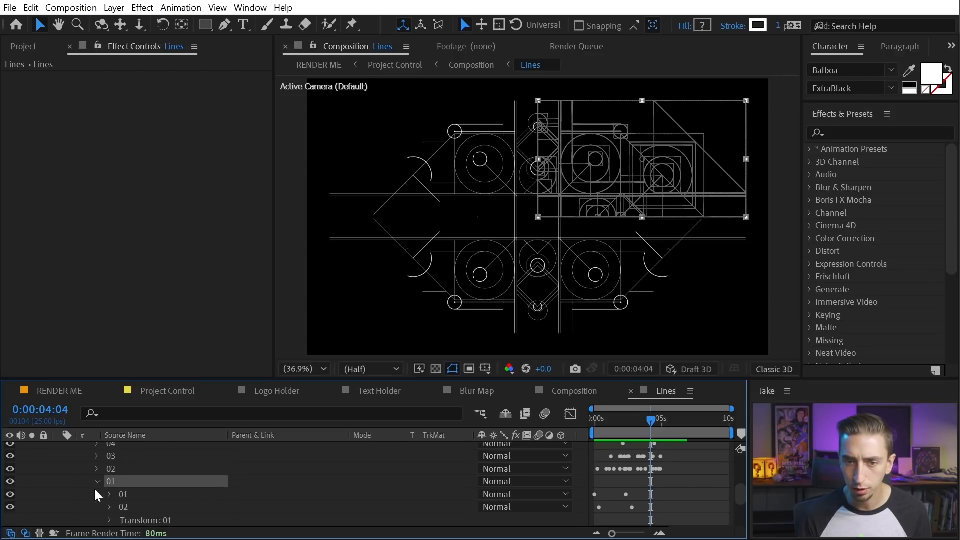
left_click(103, 493)
left_click(109, 495)
left_click(123, 506)
scroll(210, 480, "up", 1)
scroll(210, 481, "down", 2)
scroll(210, 470, "up", 2)
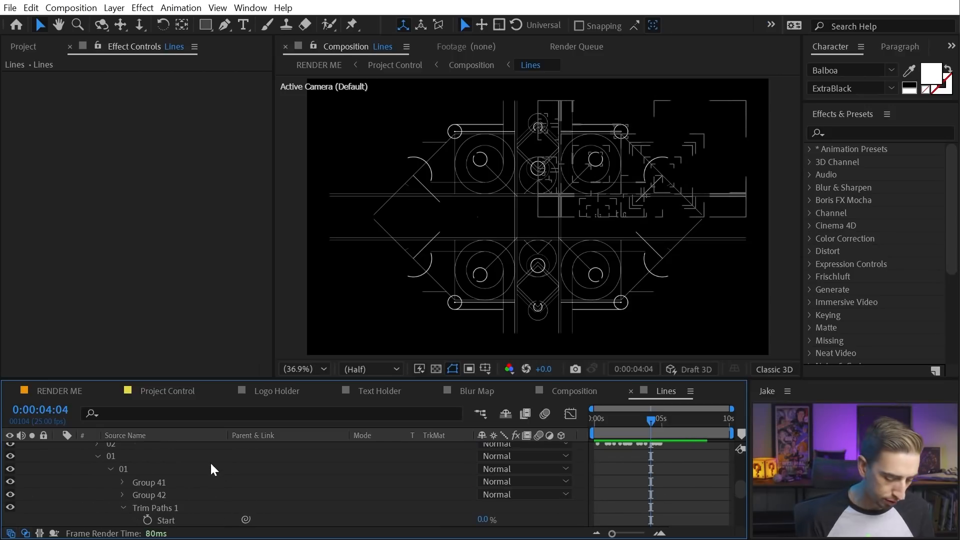
Show only the Lines layer's keyframed Start, End and Stroke Width properties, hiding the Mode columns
key("u")
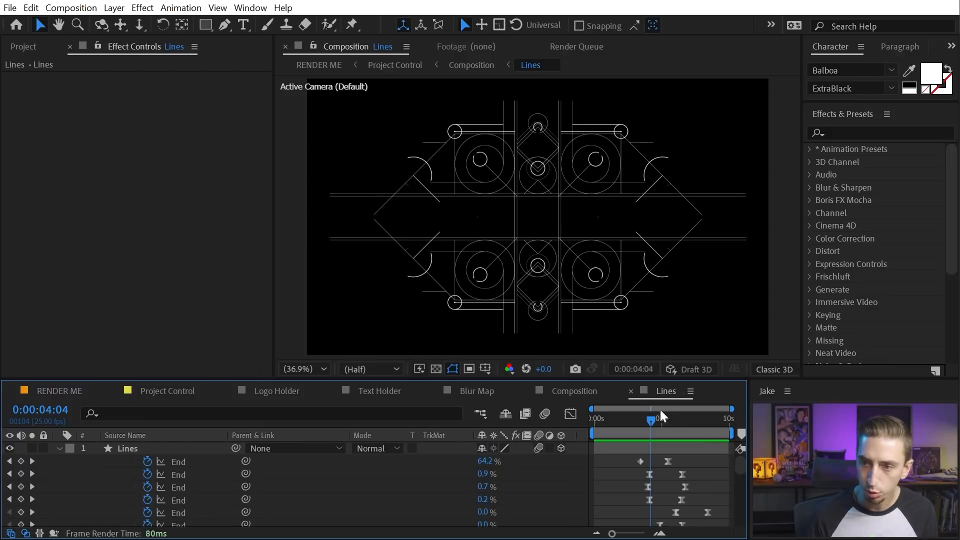
scroll(628, 484, "down", 3)
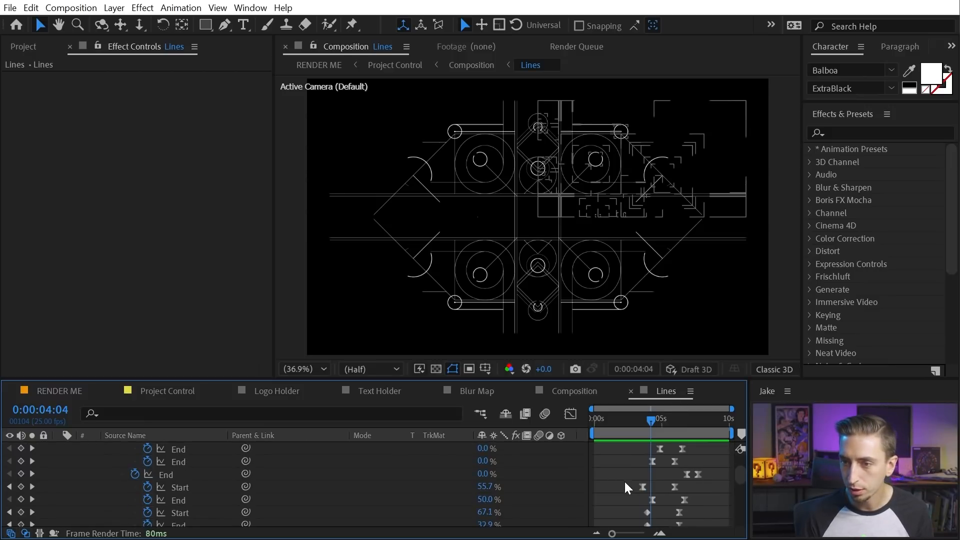
left_click(26, 533)
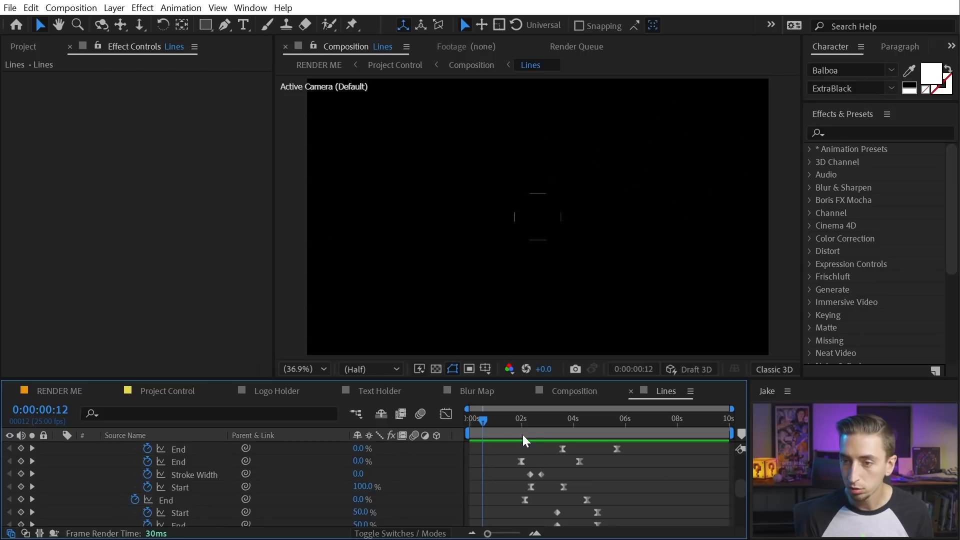
Scrub and preview the lines drawing on, then collapse the keyframed properties
mouse_move(522, 439)
left_mouse_down()
mouse_move(463, 421)
mouse_move(636, 433)
mouse_move(454, 450)
left_mouse_up()
key("space")
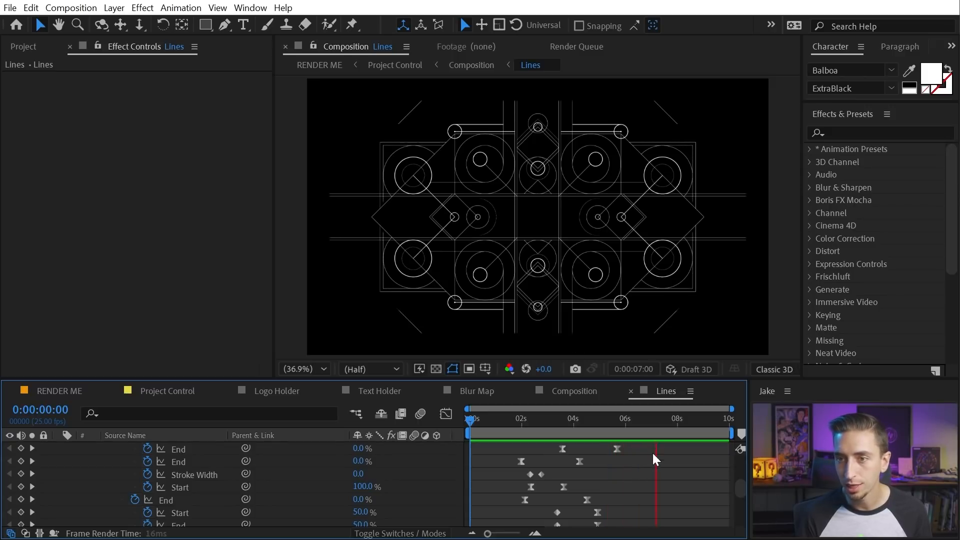
key("space")
key("space")
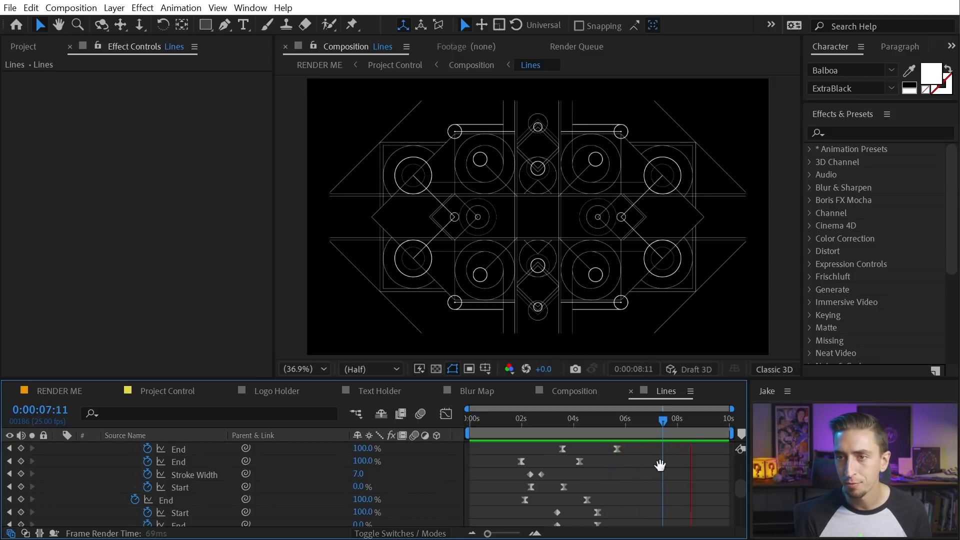
key("space")
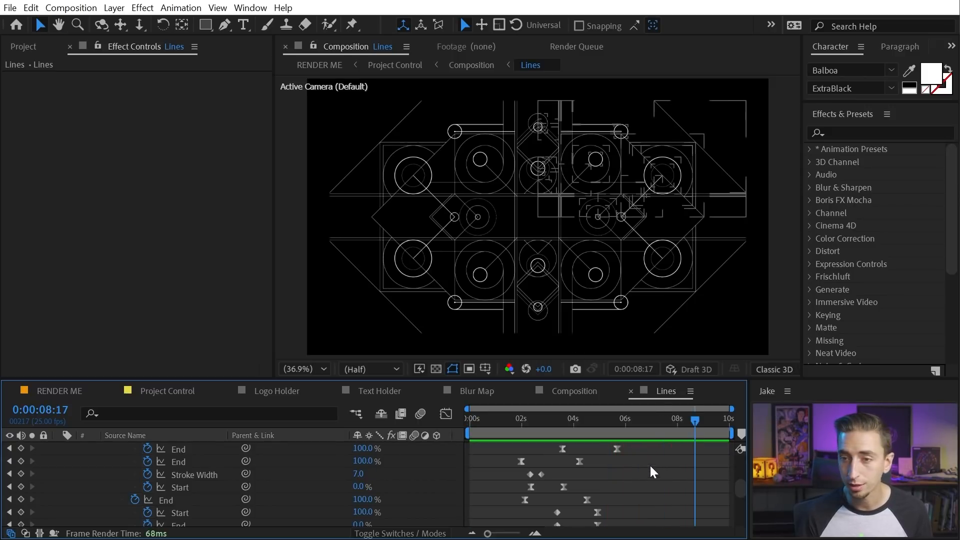
scroll(654, 470, "down", 5)
scroll(553, 478, "up", 5)
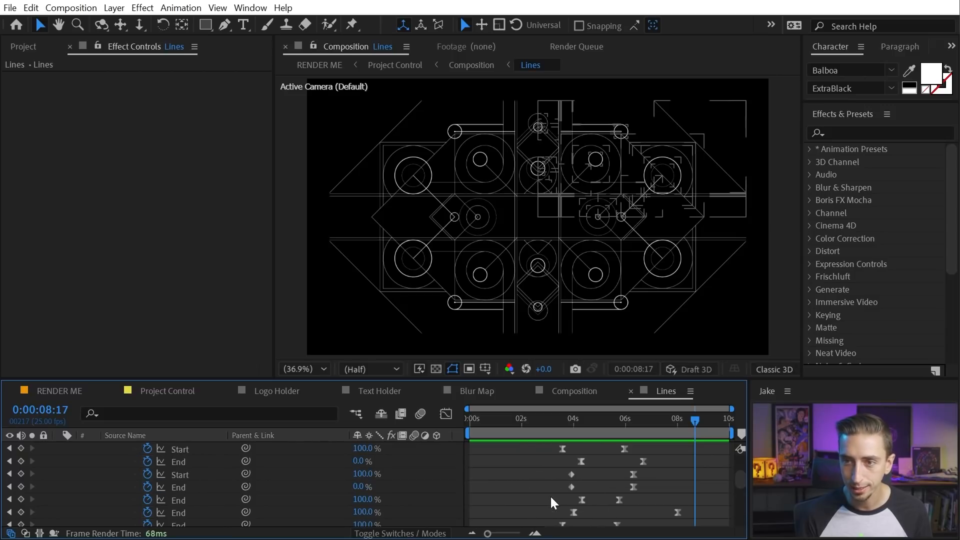
scroll(548, 469, "up", 3)
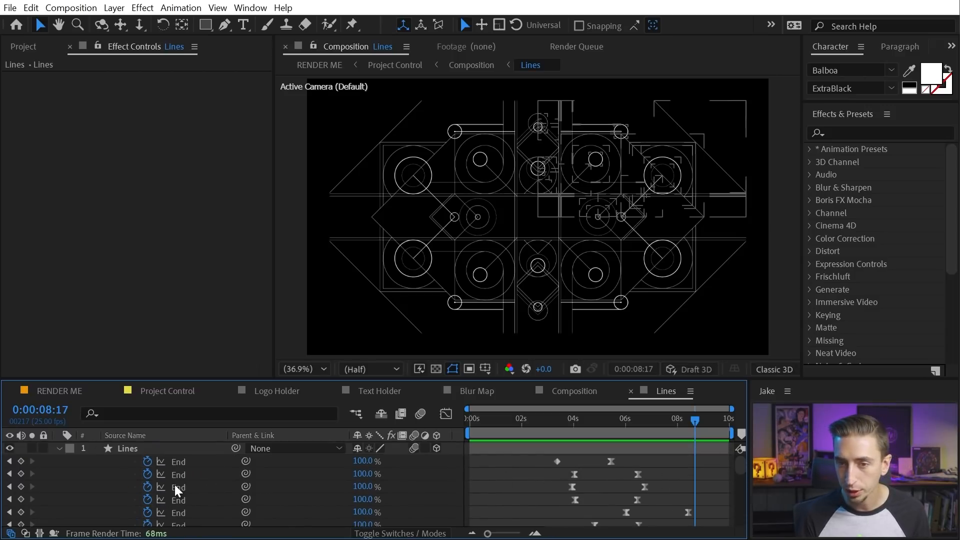
left_click(60, 448)
left_click(58, 447)
left_click(106, 470)
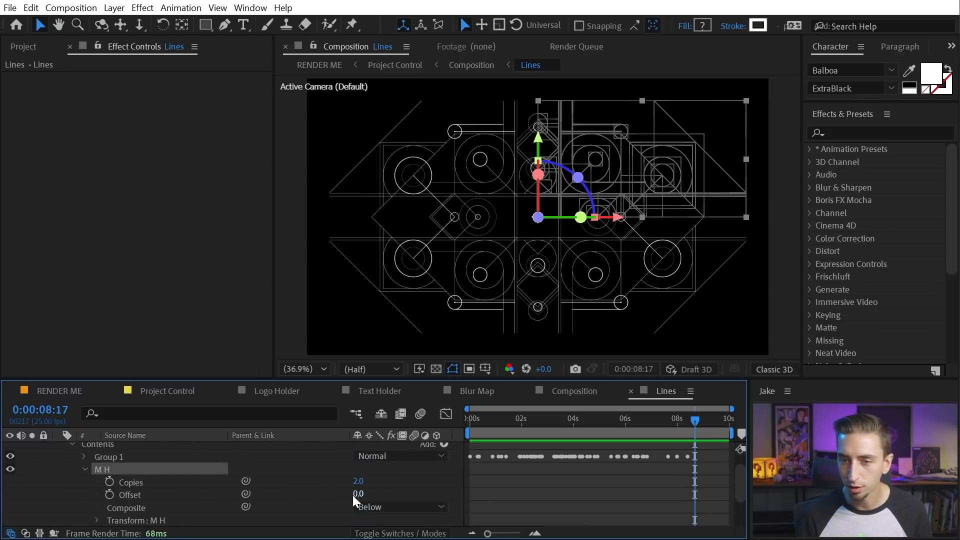
left_click(84, 470)
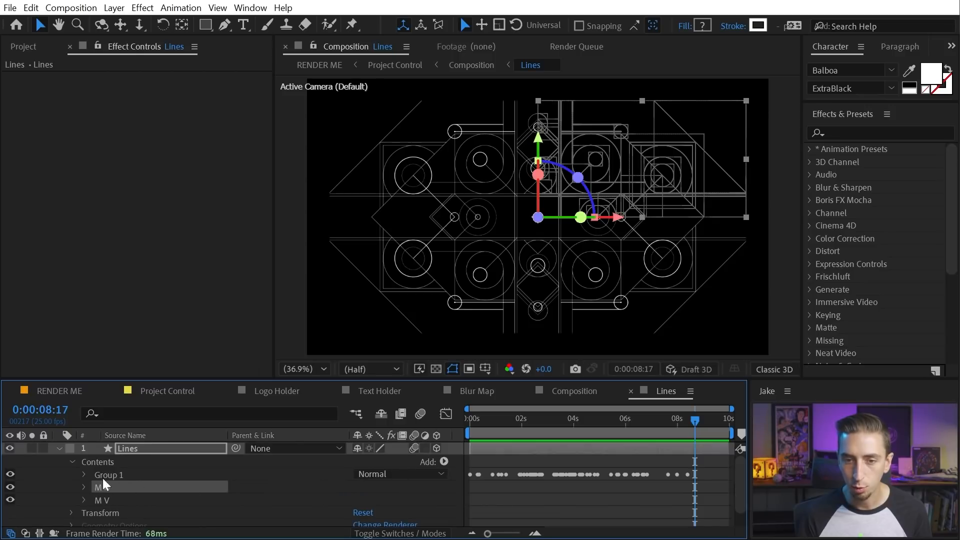
left_click(82, 486)
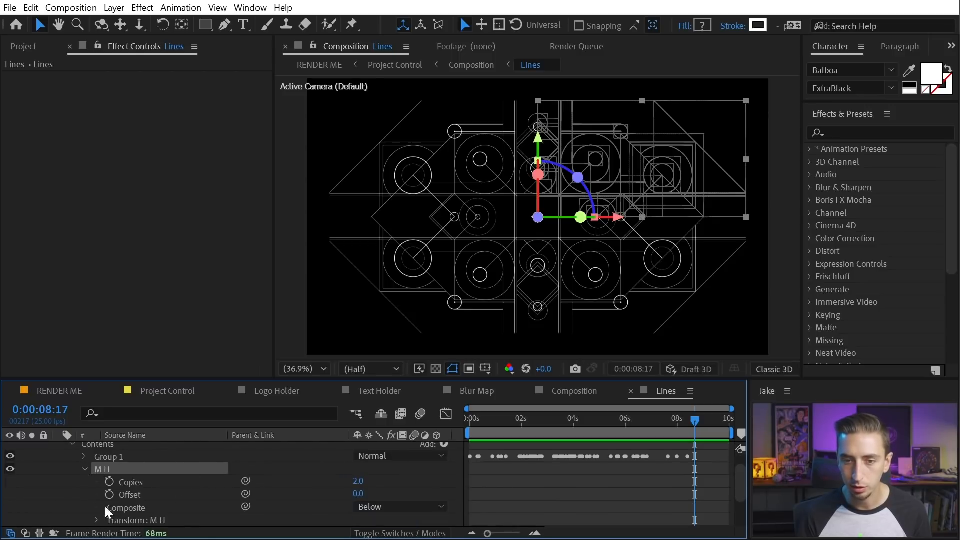
scroll(100, 491, "down", 2)
left_click(97, 482)
scroll(96, 481, "down", 2)
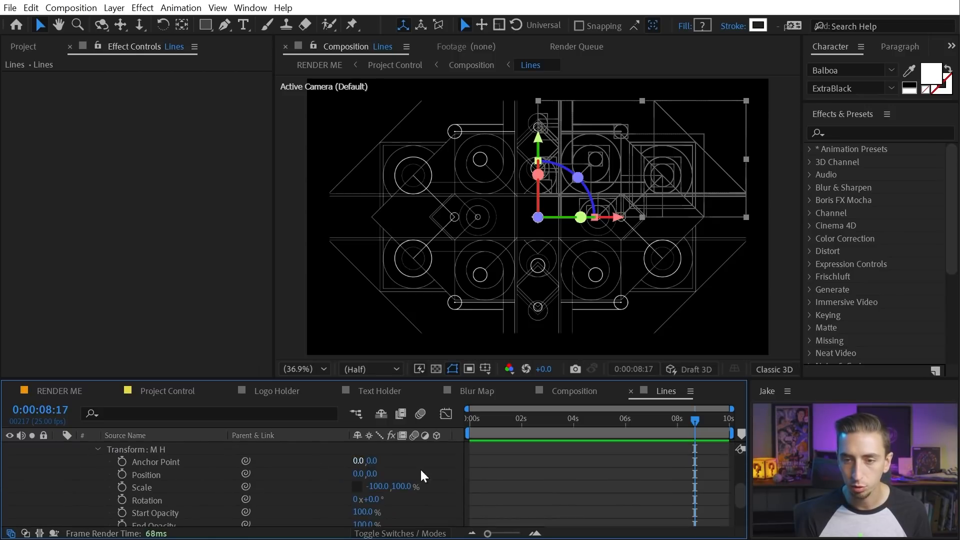
left_click_drag(376, 486, 373, 487)
key("ctrl+z")
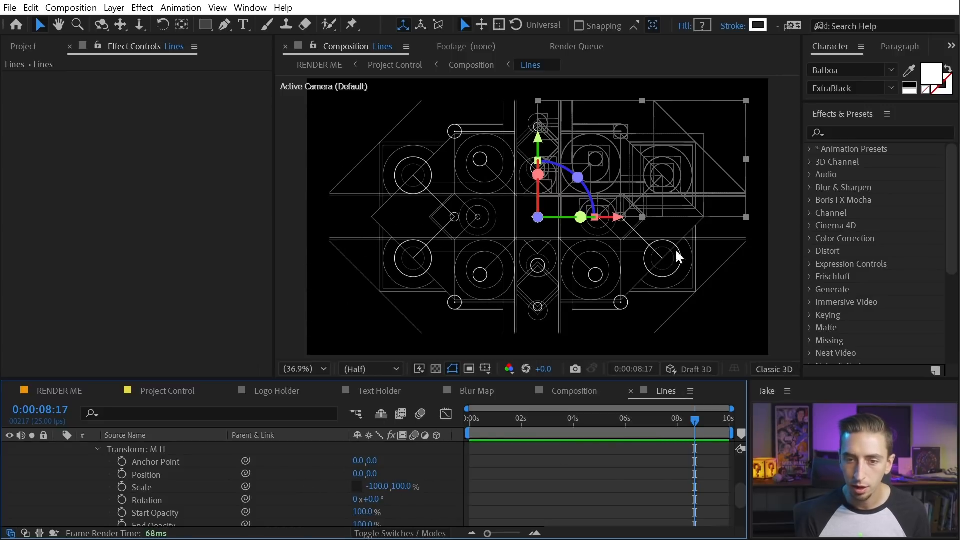
mouse_move(373, 473)
left_mouse_down()
mouse_move(354, 468)
mouse_move(364, 464)
left_mouse_up()
key("ctrl+z")
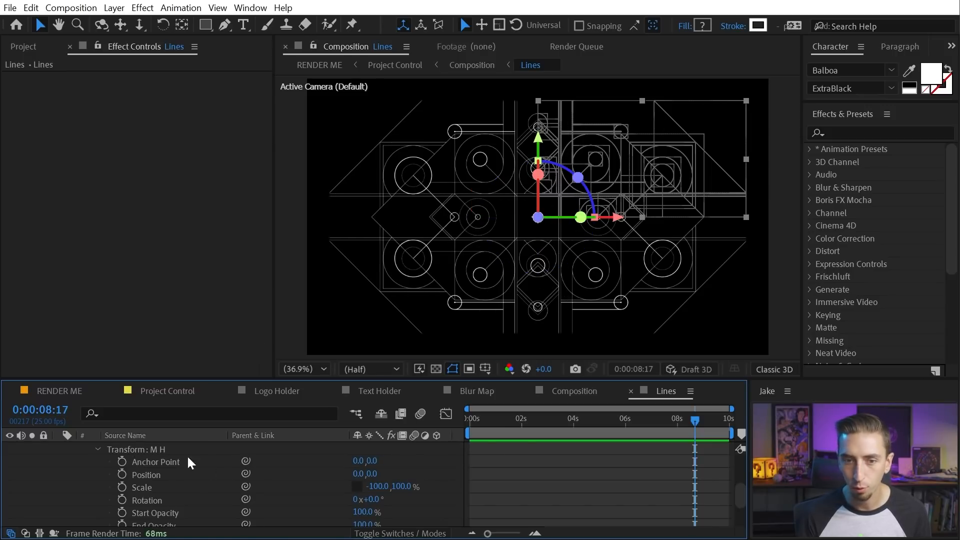
scroll(138, 472, "up", 3)
left_click(83, 486)
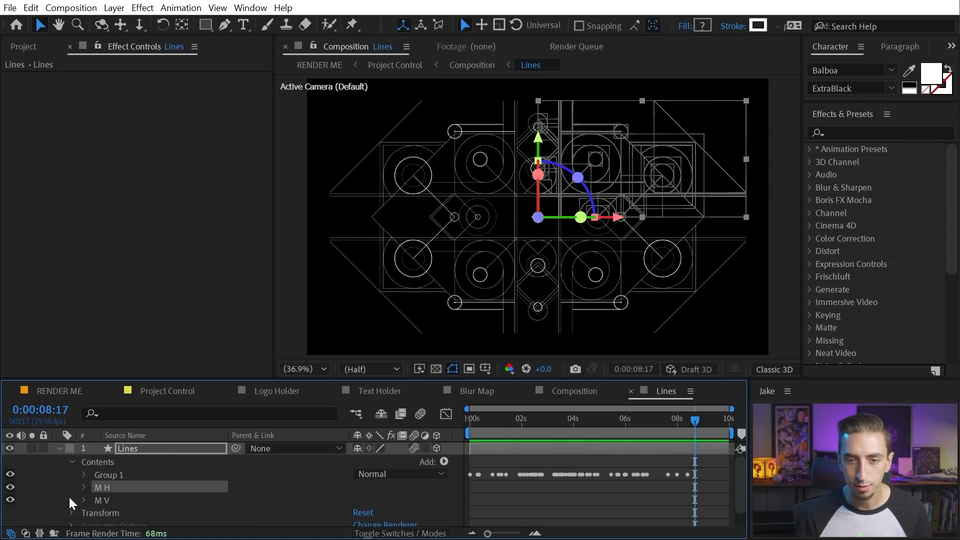
left_click(8, 499)
left_click(8, 501)
left_click(8, 500)
left_click(8, 500)
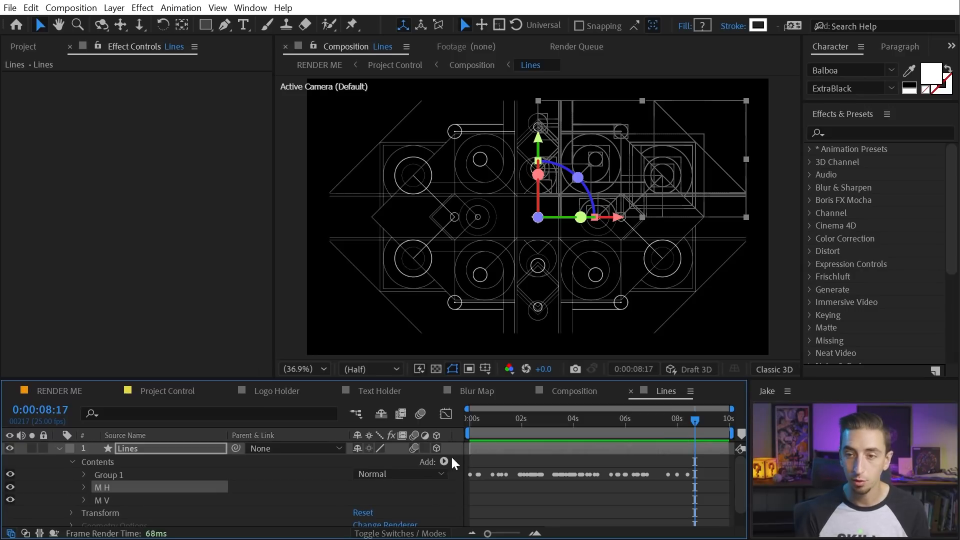
key("u")
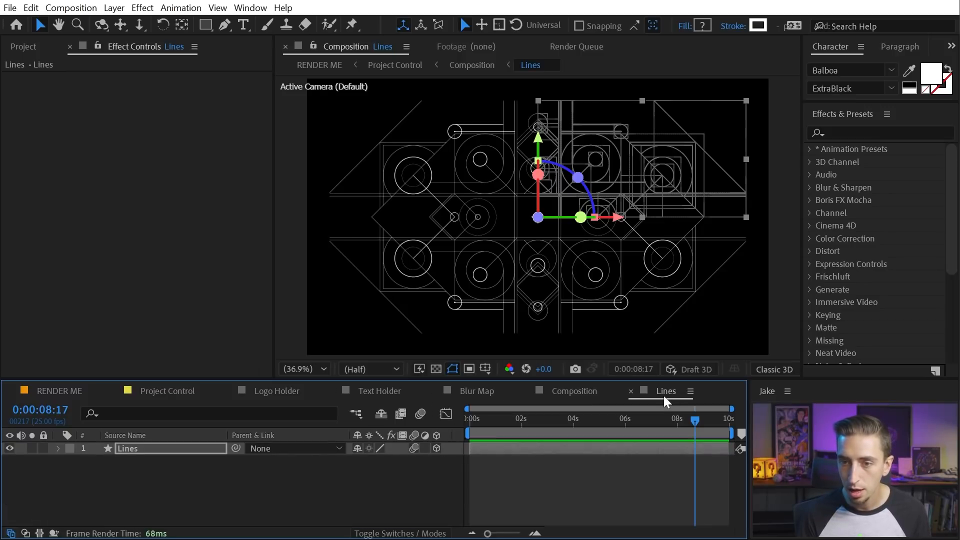
Close the Lines precomp, toggle Lines' continuous rasterization off and on, and show BG MATTE's mode settings
middle_click(670, 393)
left_click_drag(656, 417, 526, 417)
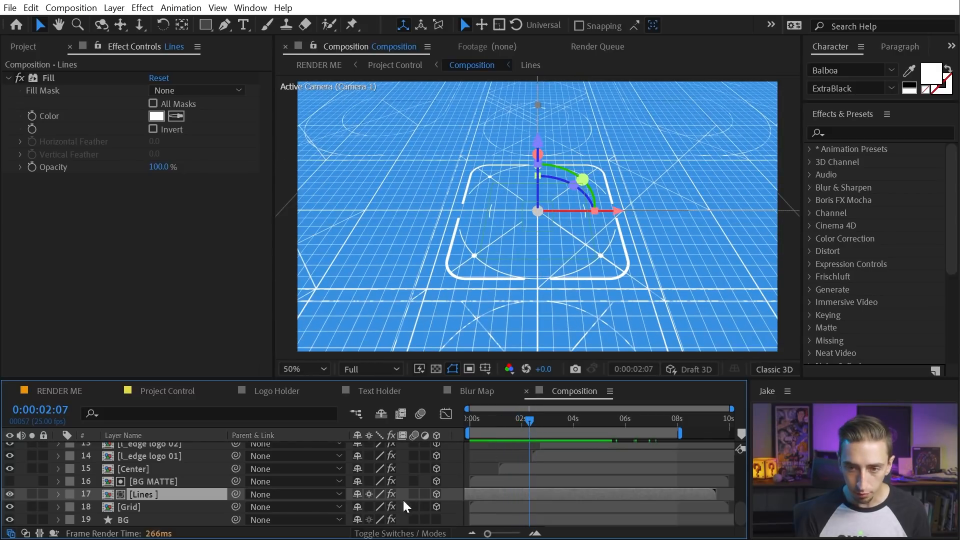
left_click(369, 493)
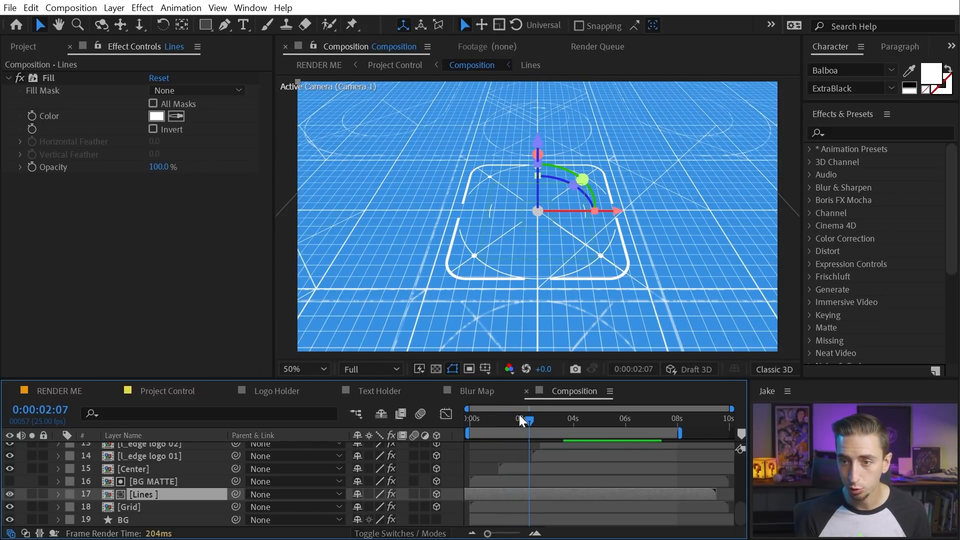
left_click_drag(514, 415, 505, 415)
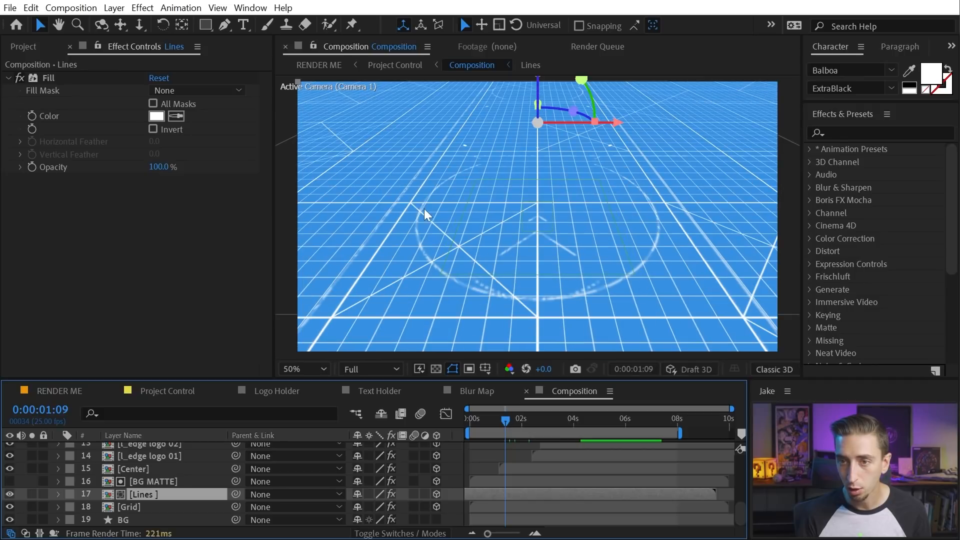
left_click(369, 494)
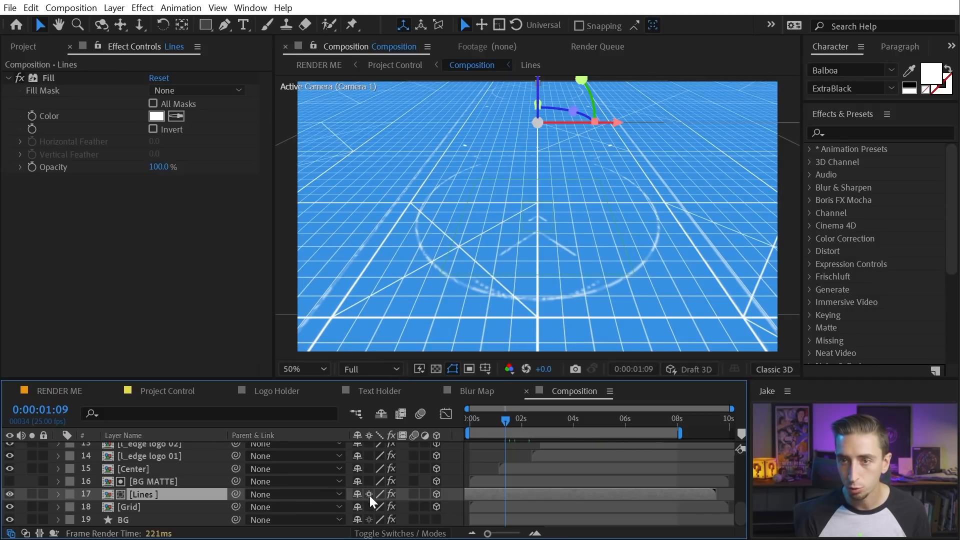
left_click_drag(521, 422, 545, 415)
left_click(164, 480)
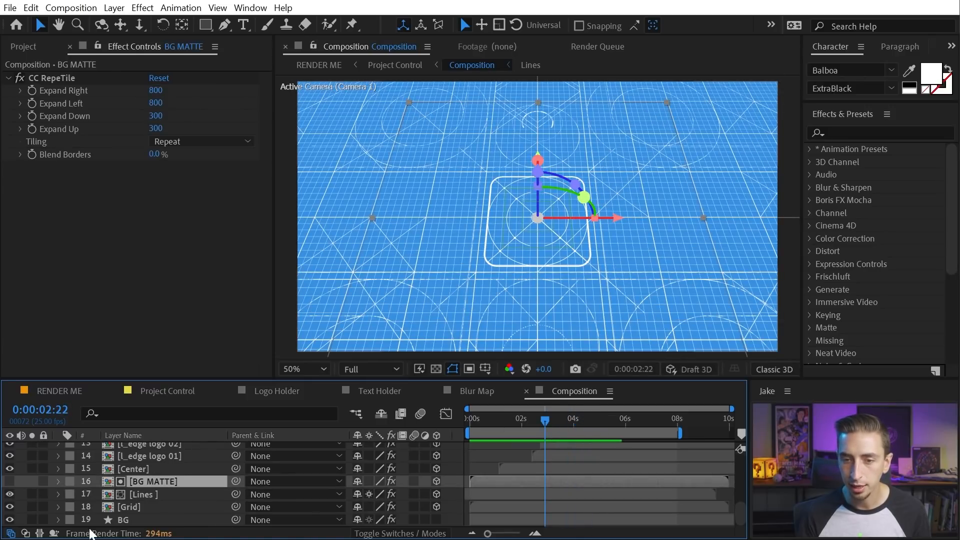
left_click(25, 533)
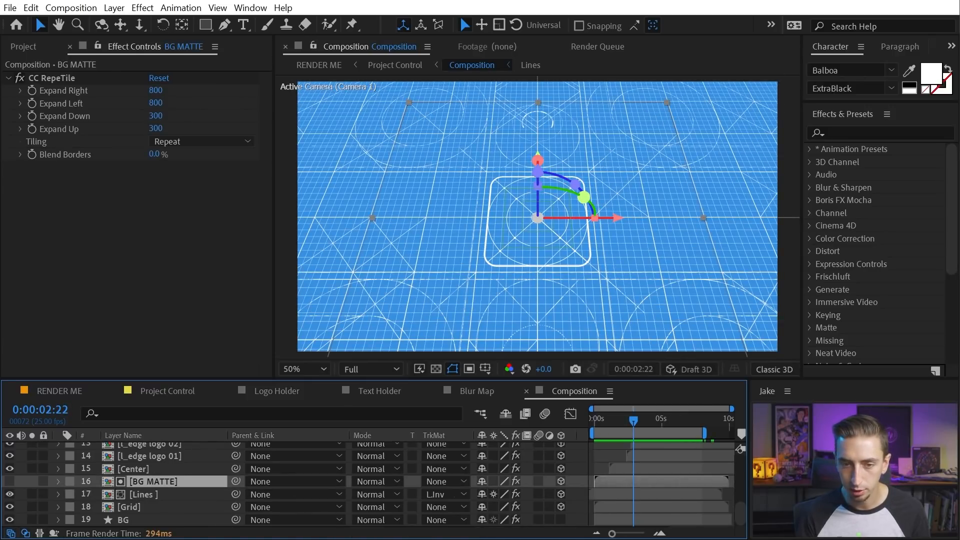
double_click(134, 482)
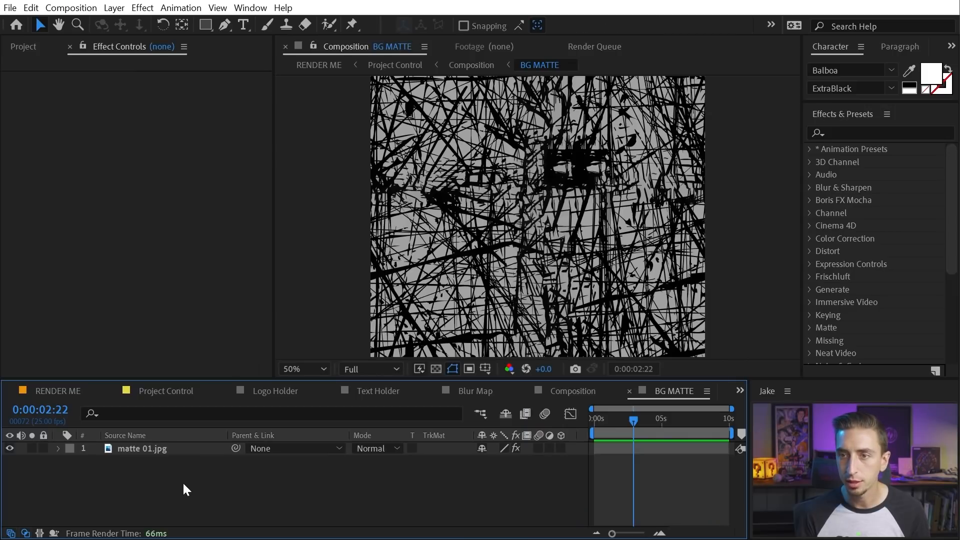
left_click_drag(635, 422, 590, 423)
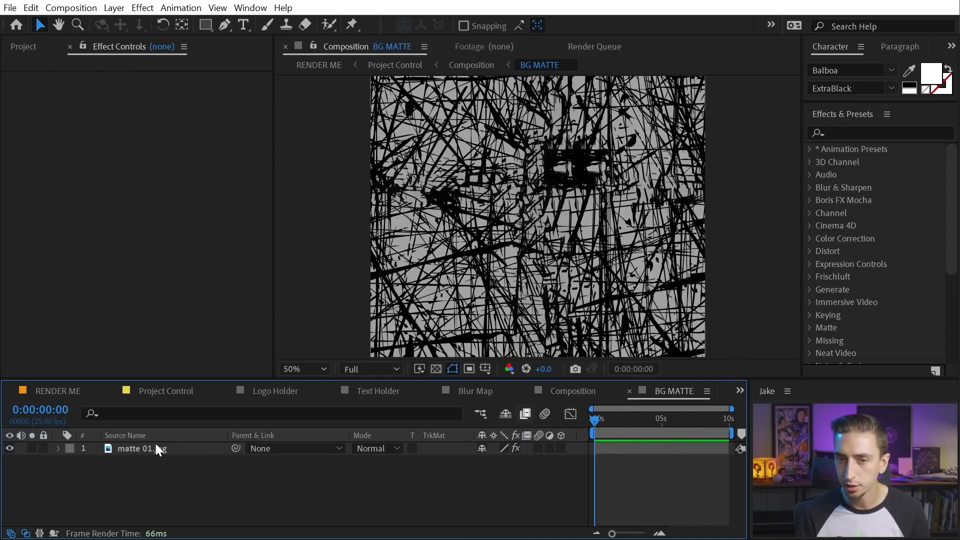
left_click(156, 447)
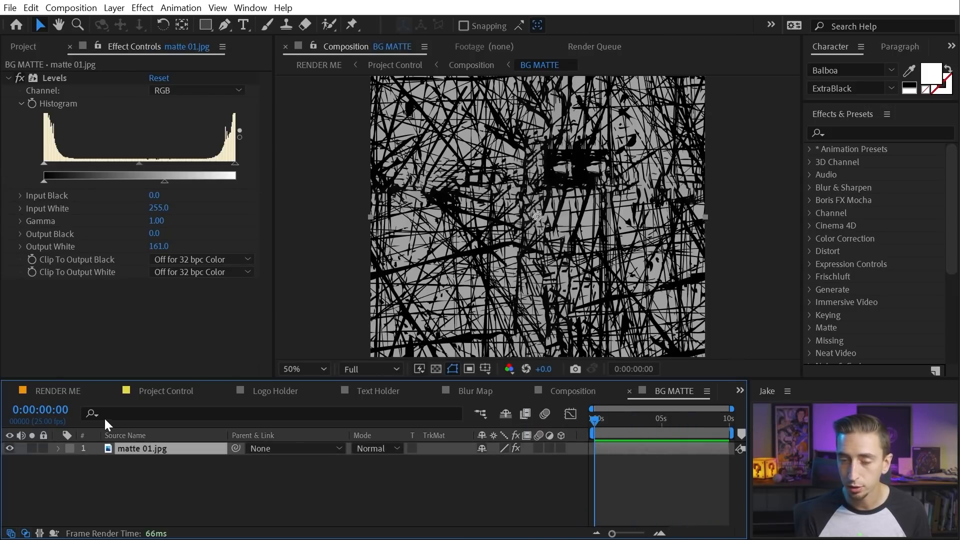
left_click(21, 79)
left_click(20, 78)
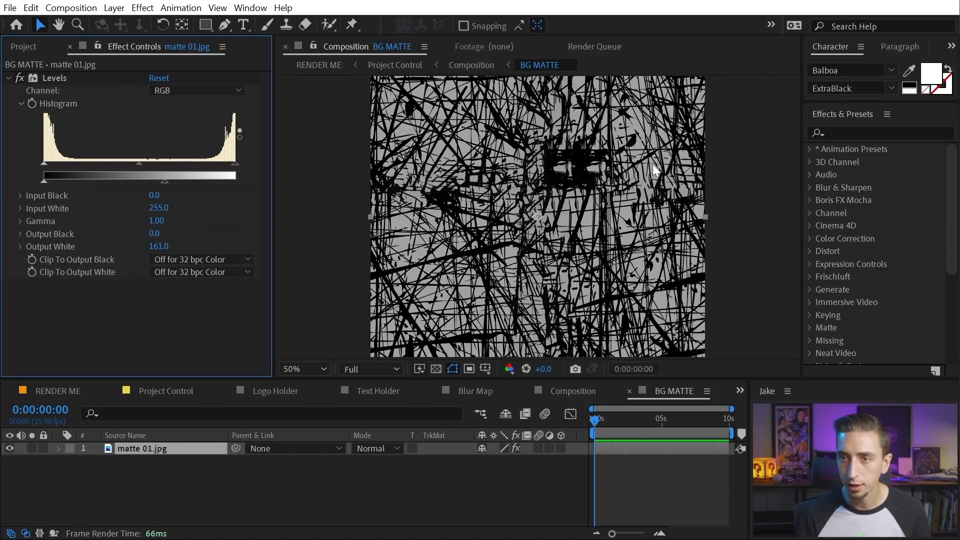
left_click_drag(612, 422, 493, 427)
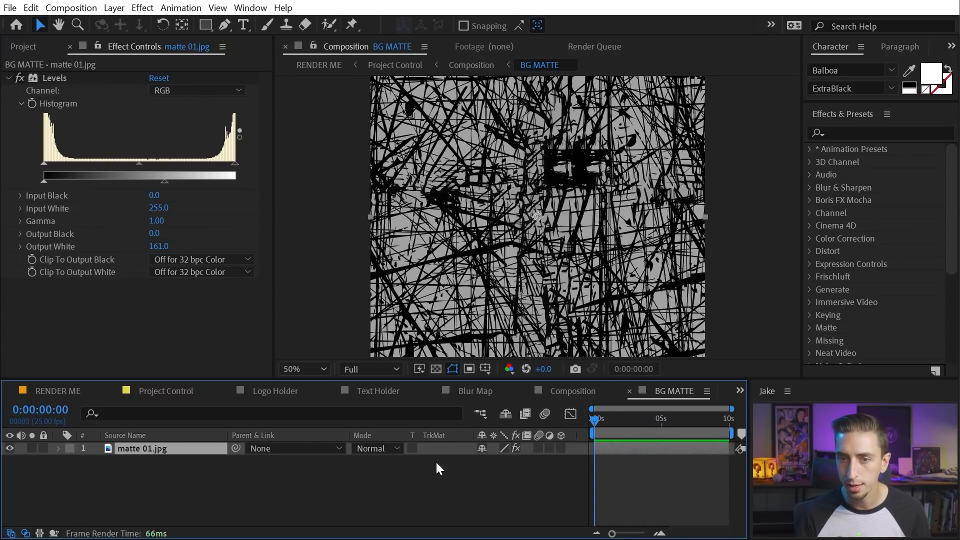
left_click(647, 475)
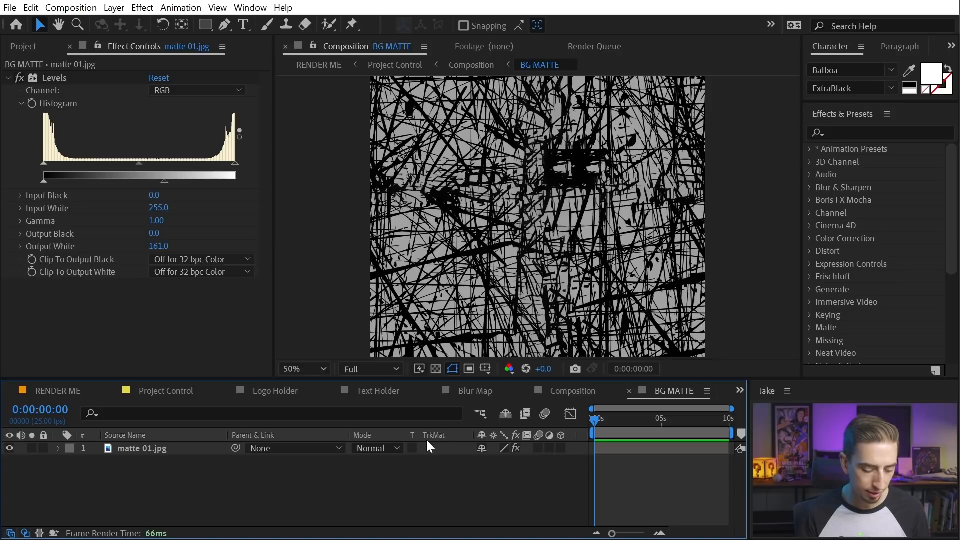
left_click(629, 391)
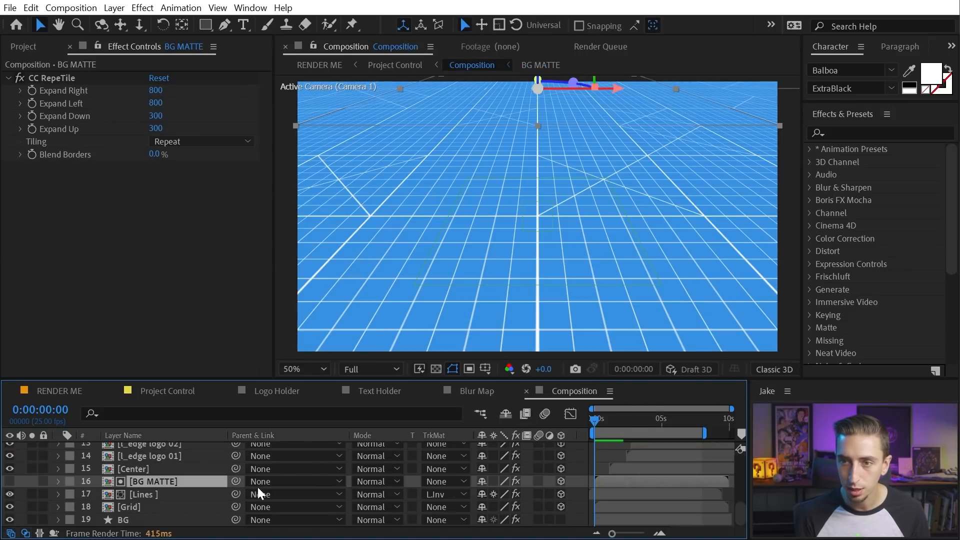
Hide BG MATTE and briefly solo Lines to compare the preview near the start
left_click(10, 480)
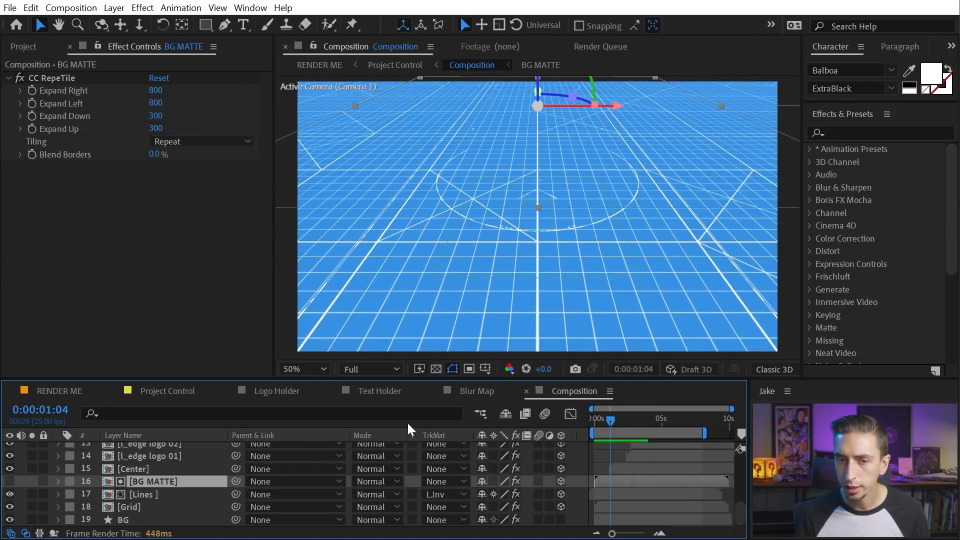
left_click(32, 494)
left_click_drag(610, 418, 599, 420)
left_click(31, 494)
left_click(10, 481)
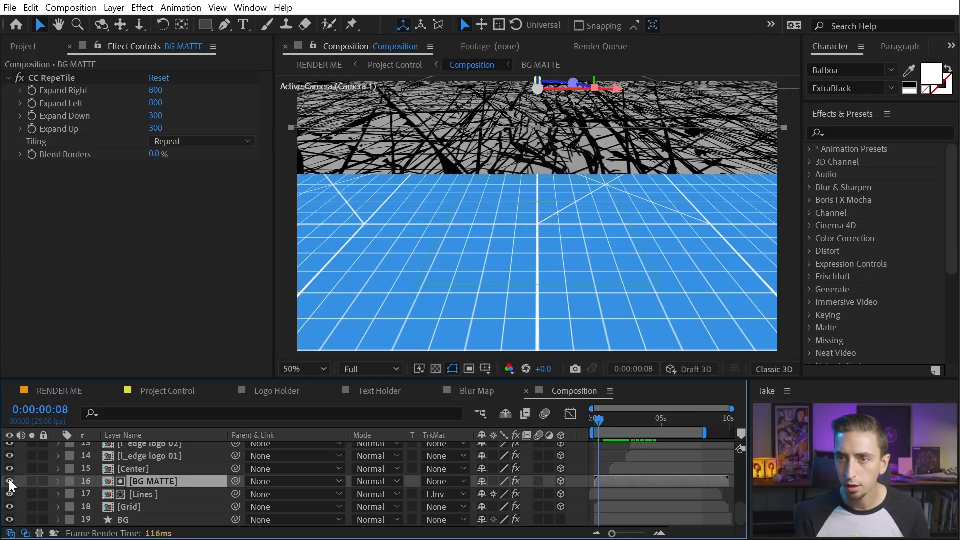
left_click(10, 481)
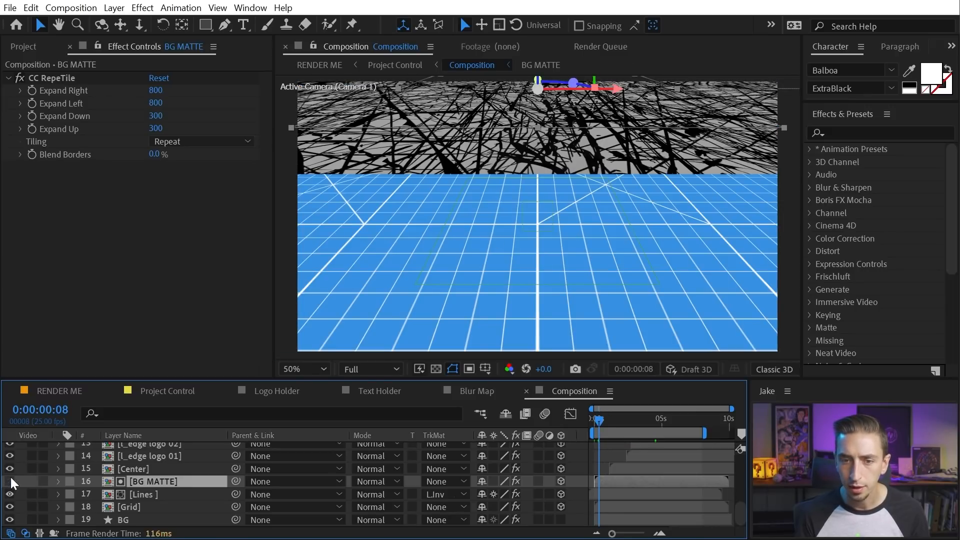
Solo the Lines layer with BG MATTE hidden, briefly soloing BG MATTE too
left_click(143, 494)
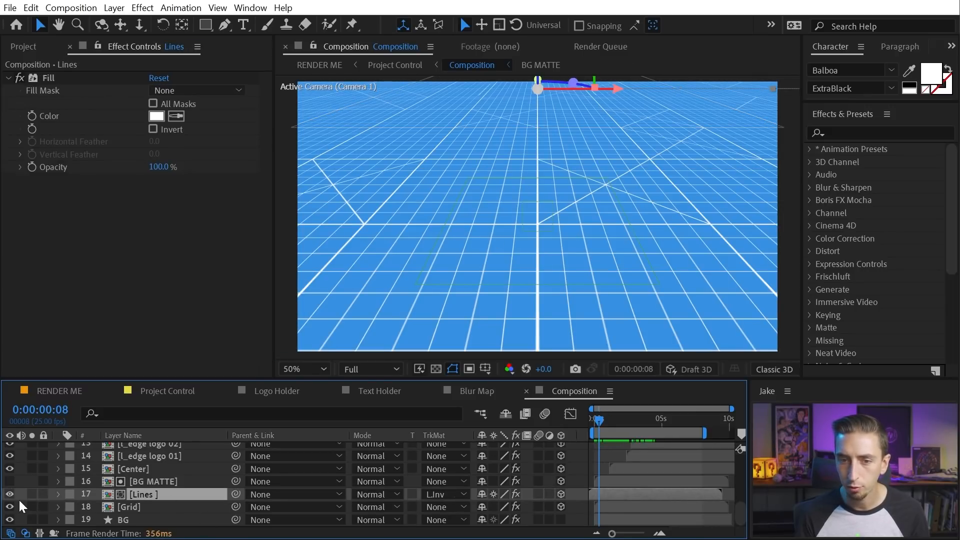
left_click(31, 493)
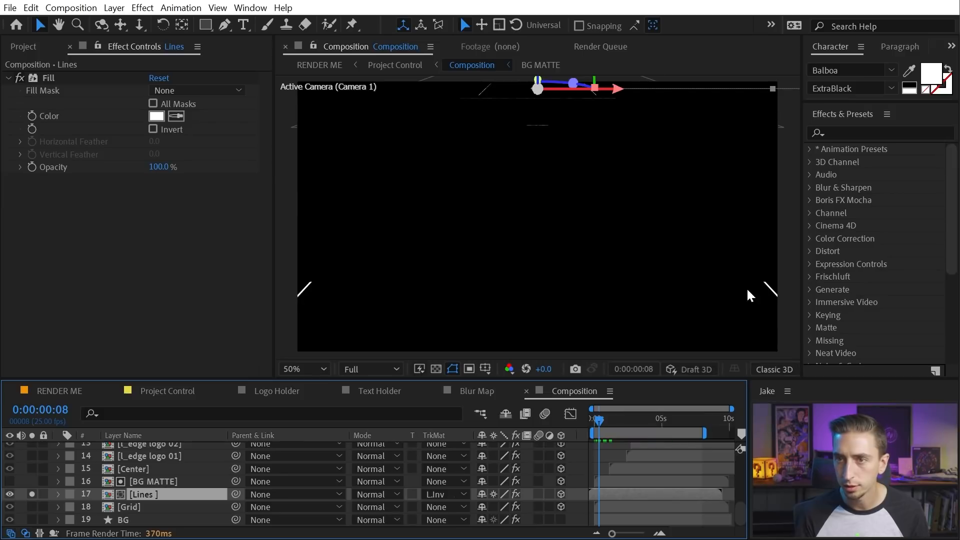
left_click_drag(602, 418, 605, 418)
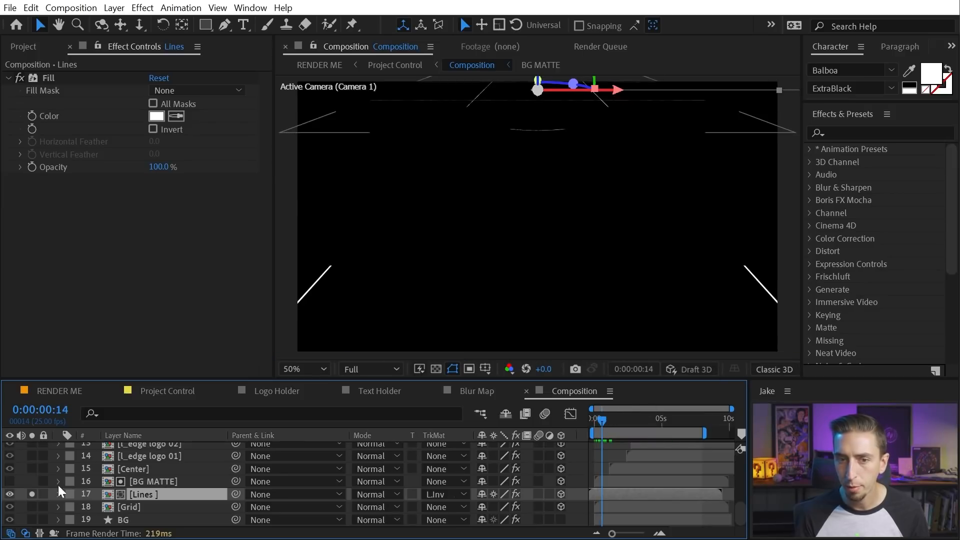
left_click(32, 481)
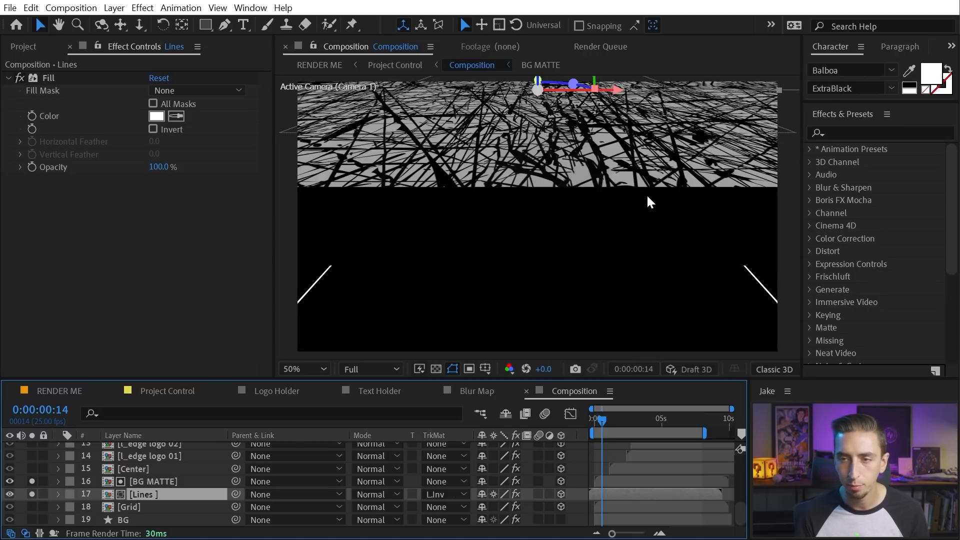
left_click(32, 480)
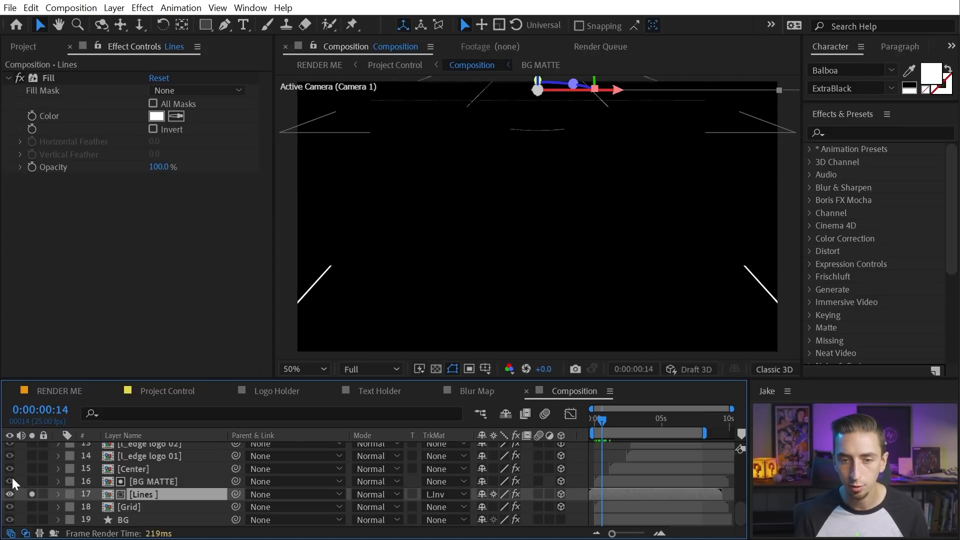
left_click(10, 480)
Show and solo BG MATTE to inspect its scratched texture from frame 8 onward
left_click_drag(610, 419, 659, 388)
left_click(9, 481)
left_click(32, 481)
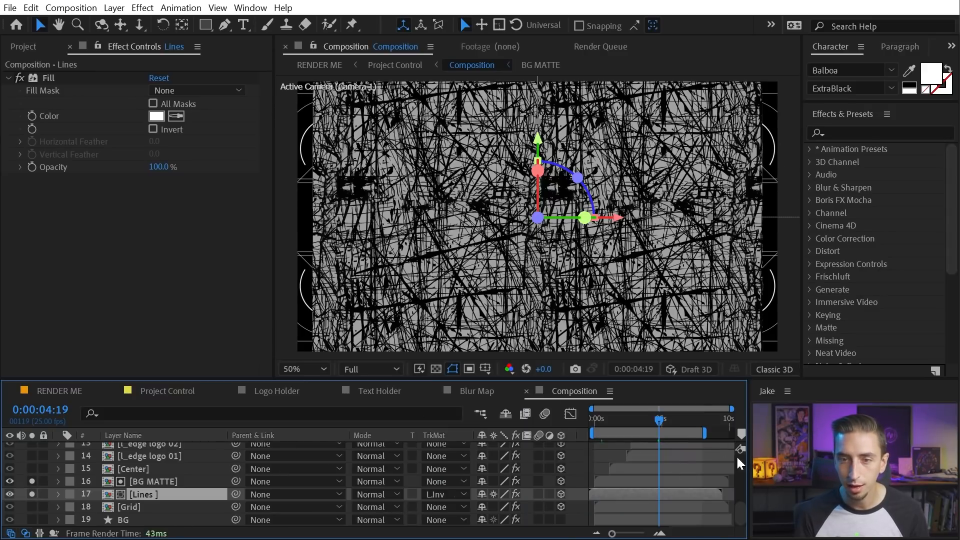
mouse_move(666, 419)
left_mouse_down()
mouse_move(688, 417)
mouse_move(647, 422)
mouse_move(661, 415)
left_mouse_up()
key("ctrl+Up")
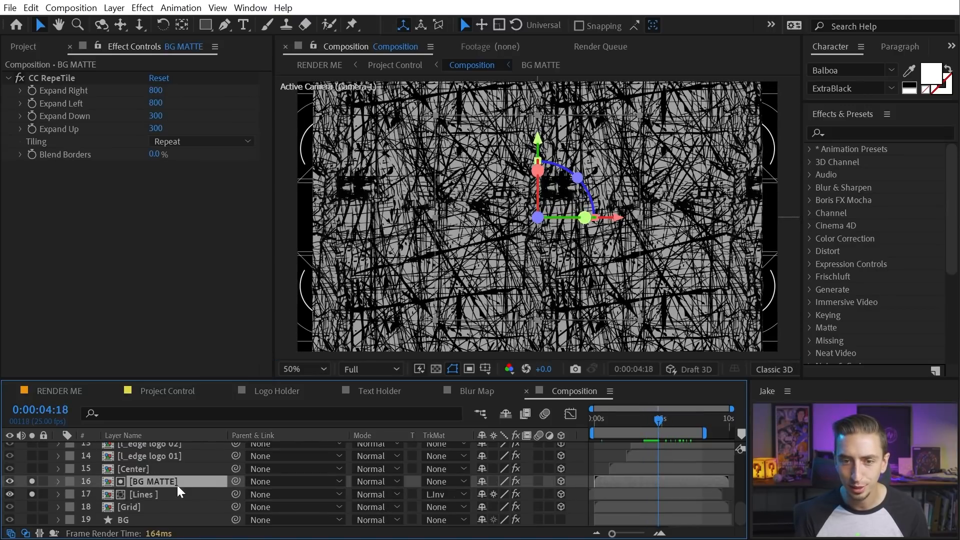
Set the BG MATTE layer's Scale to 67.6%
key("s")
left_click_drag(497, 493, 565, 488)
left_click_drag(628, 418, 587, 421)
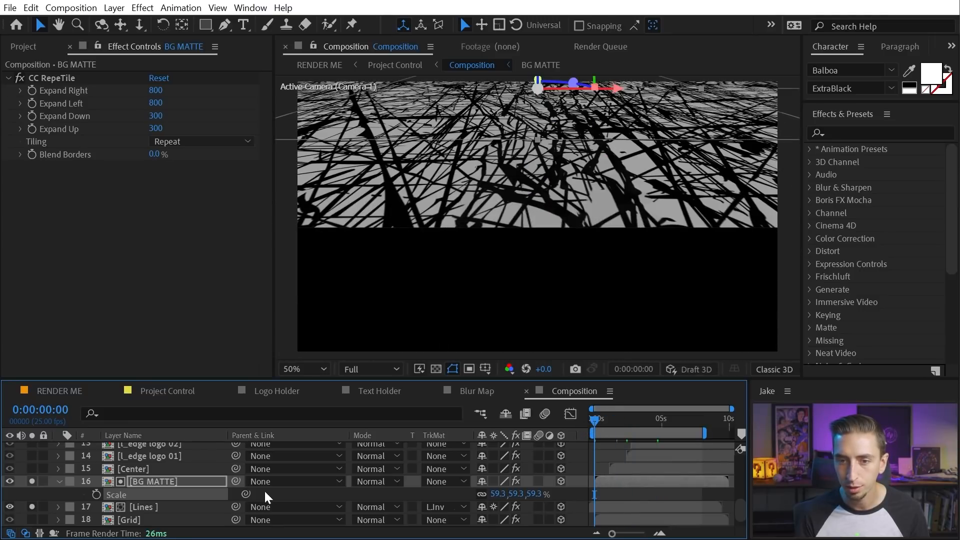
left_click_drag(499, 493, 550, 491)
left_click_drag(596, 419, 633, 422)
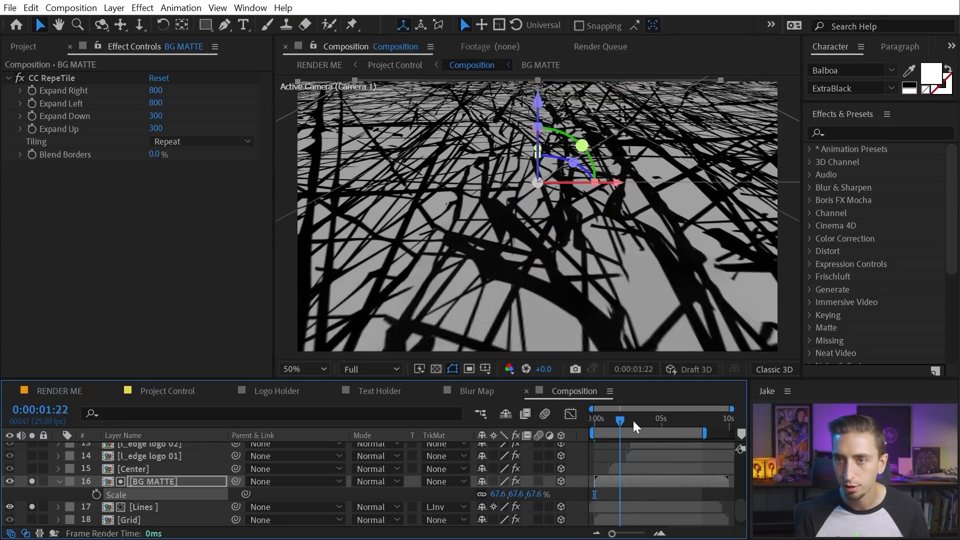
Hide BG MATTE, unsolo Lines and collapse BG MATTE's properties
left_click(9, 480)
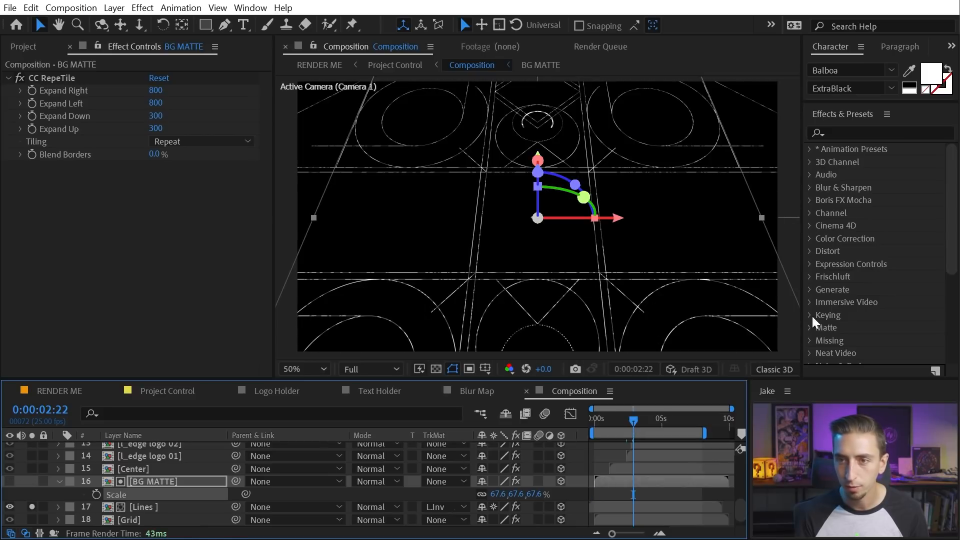
mouse_move(641, 415)
left_mouse_down()
mouse_move(669, 411)
mouse_move(651, 417)
left_mouse_up()
left_click(32, 506)
left_click(59, 481)
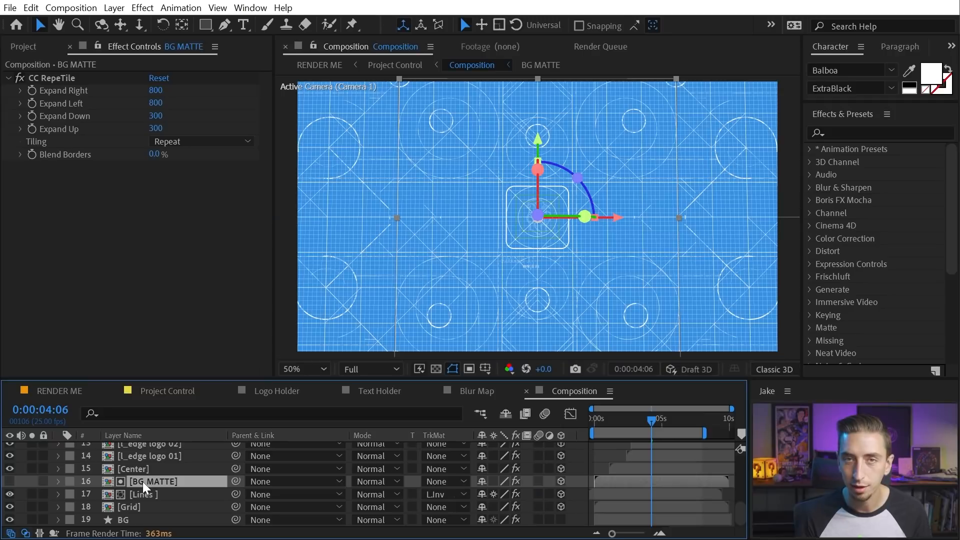
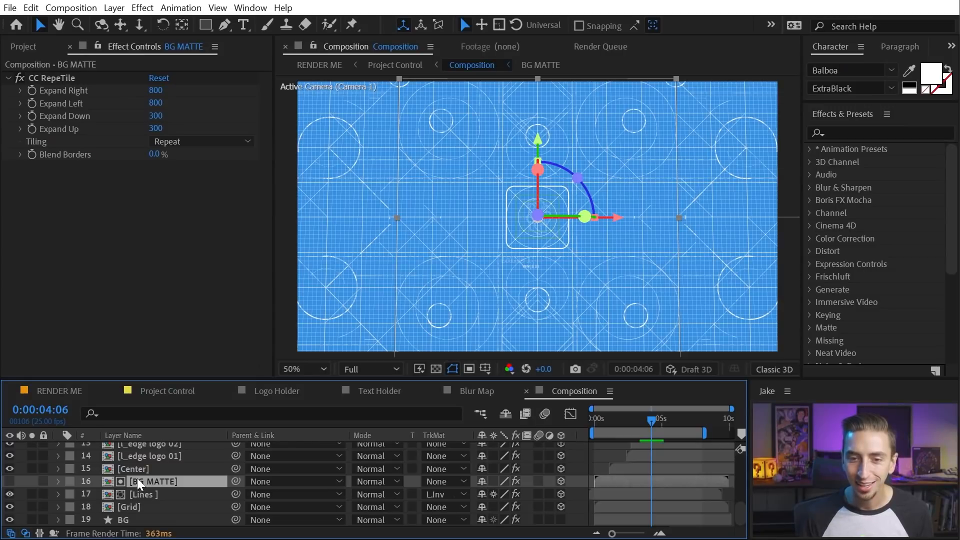
Select and solo the Center layer so its CC RepeTile effect shows in Effect Controls
left_click(24, 469)
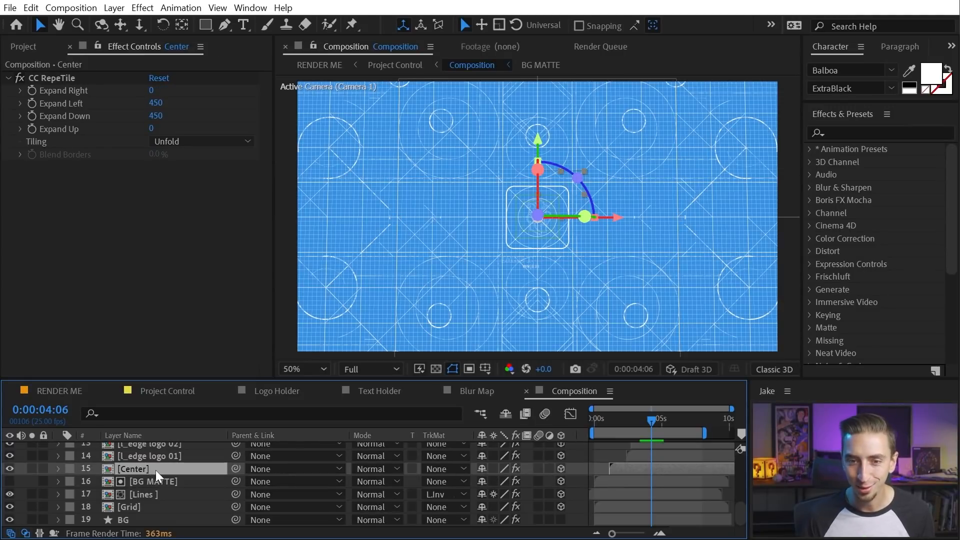
scroll(150, 470, "up", 3)
left_click(31, 507)
left_click(31, 508)
double_click(143, 508)
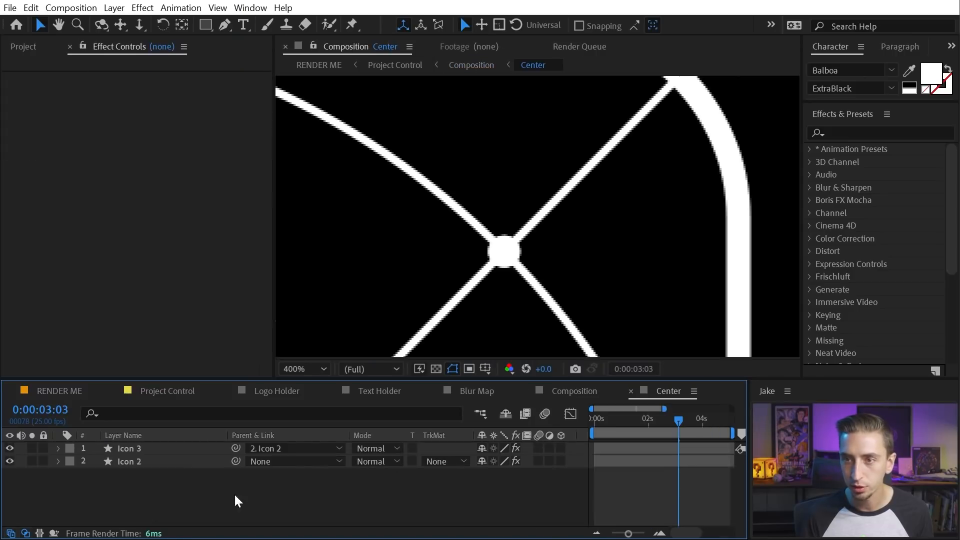
scroll(533, 249, "down", 2)
left_click_drag(486, 265, 500, 236)
key("v")
mouse_move(649, 415)
left_mouse_down()
mouse_move(607, 412)
mouse_move(657, 407)
left_mouse_up()
key("space")
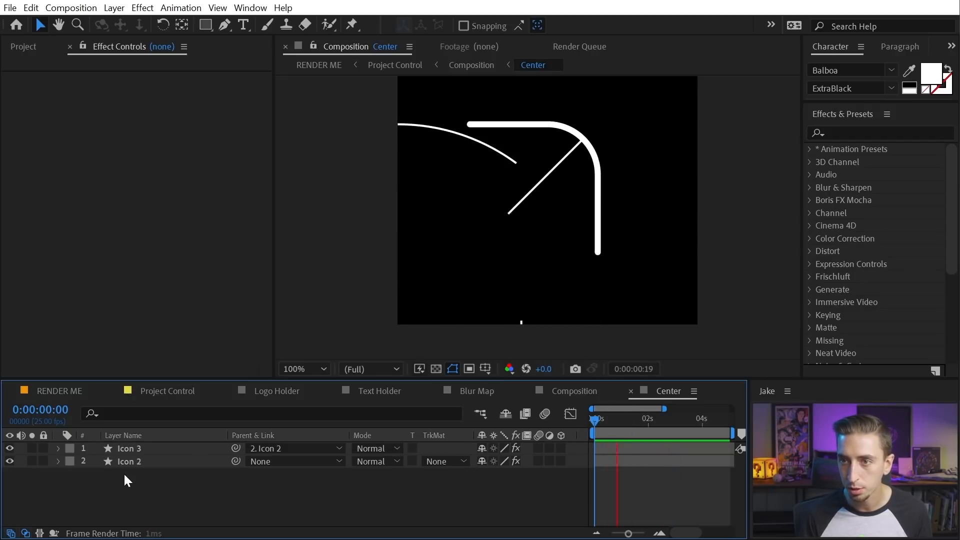
key("space")
key("shift+Escape")
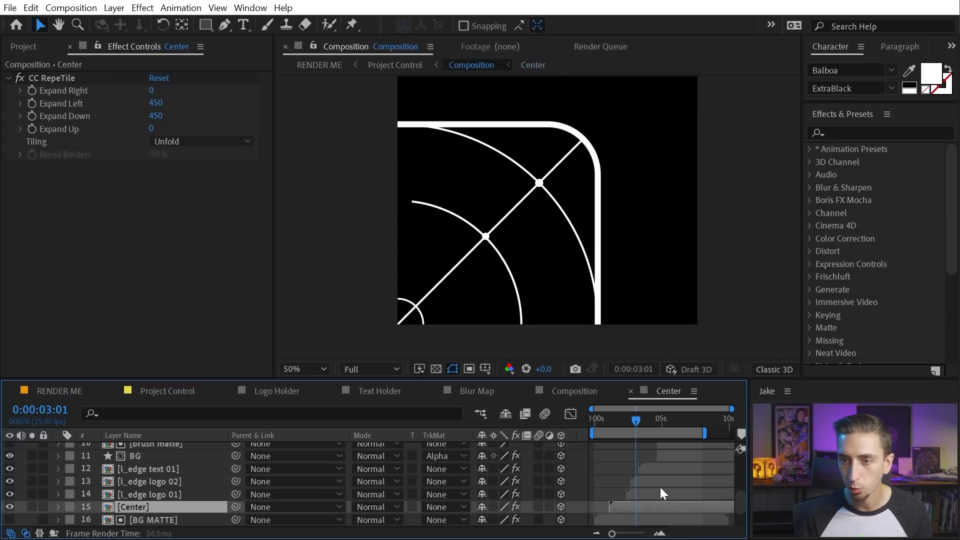
left_click(22, 75)
left_click(20, 77)
left_click(21, 77)
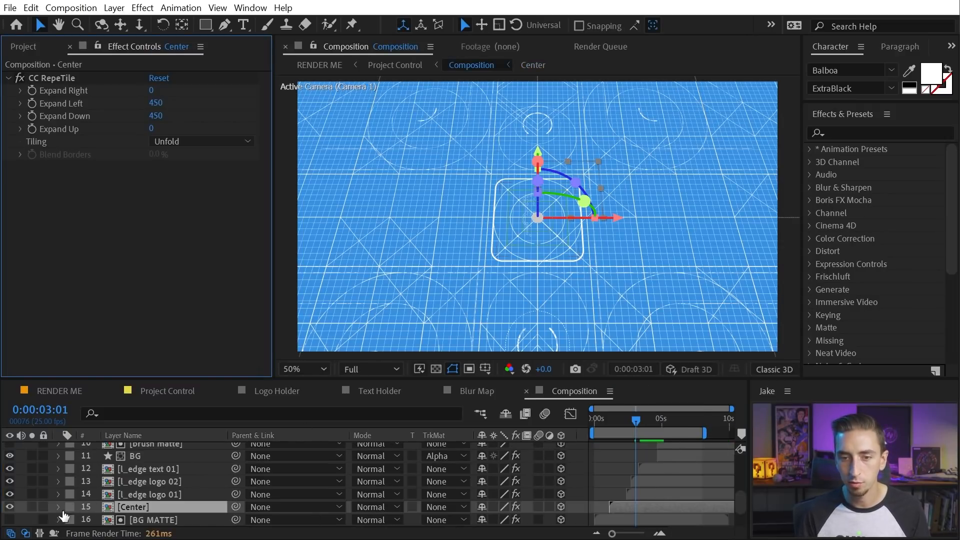
left_click(32, 506)
left_click(56, 78)
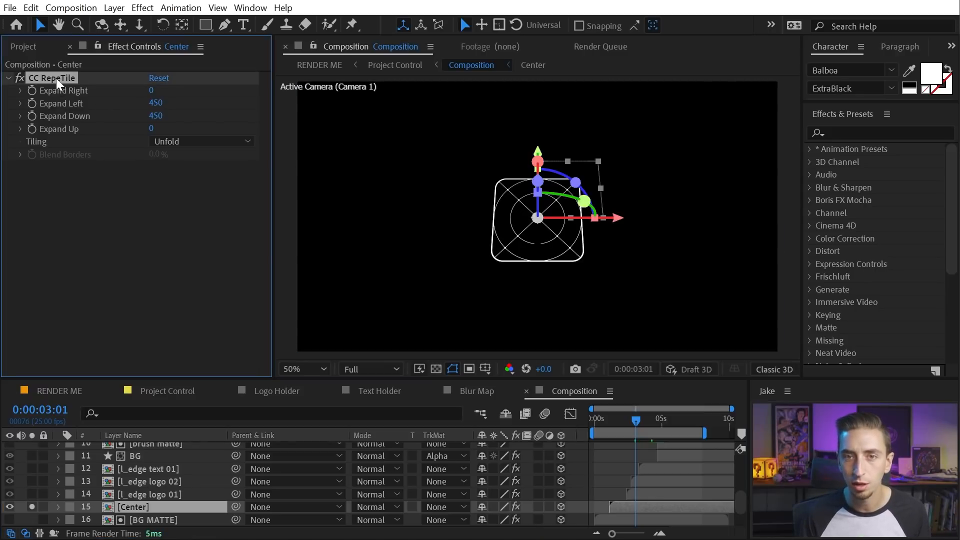
mouse_move(632, 424)
left_mouse_down()
mouse_move(612, 424)
mouse_move(624, 422)
left_mouse_up()
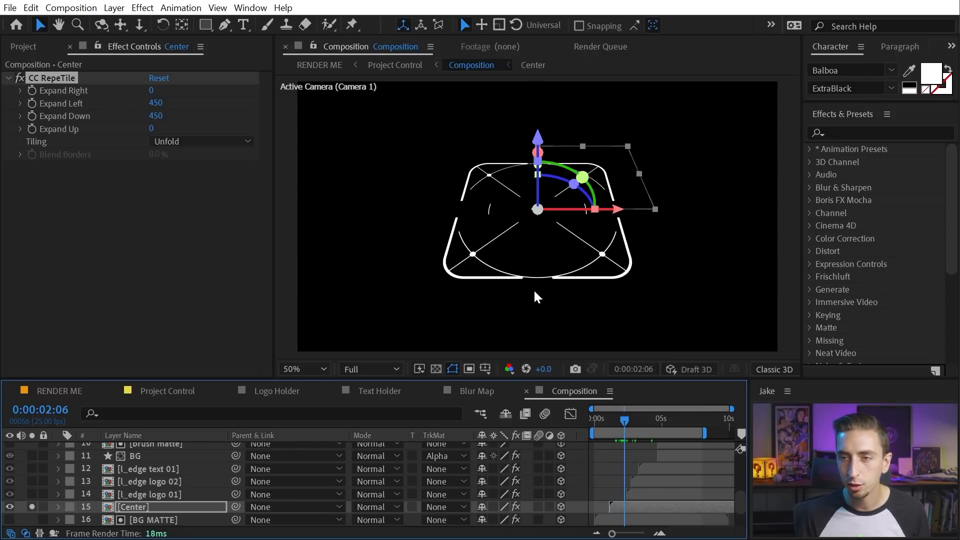
left_click(206, 142)
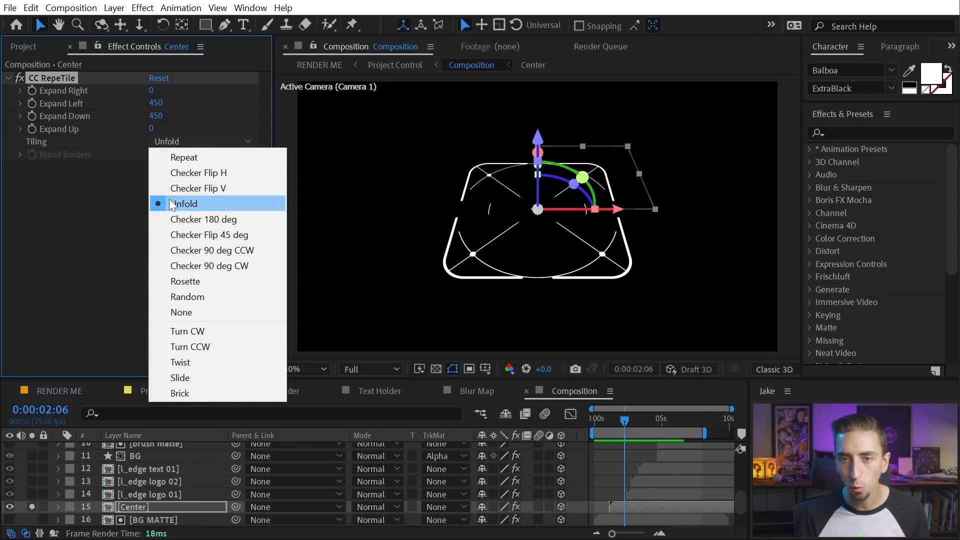
left_click(624, 421)
mouse_move(623, 419)
left_mouse_down()
mouse_move(634, 419)
mouse_move(602, 415)
mouse_move(640, 416)
left_mouse_up()
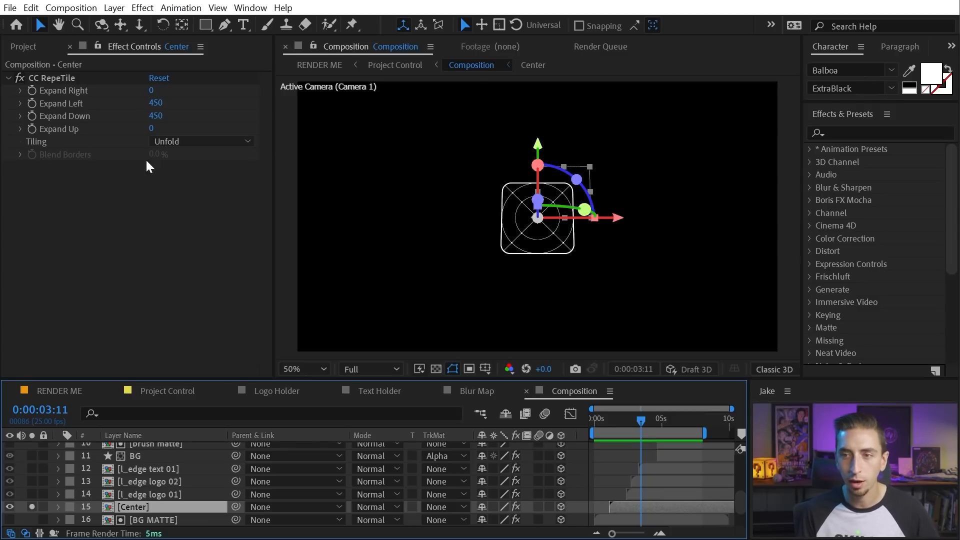
left_click(20, 78)
left_click(19, 77)
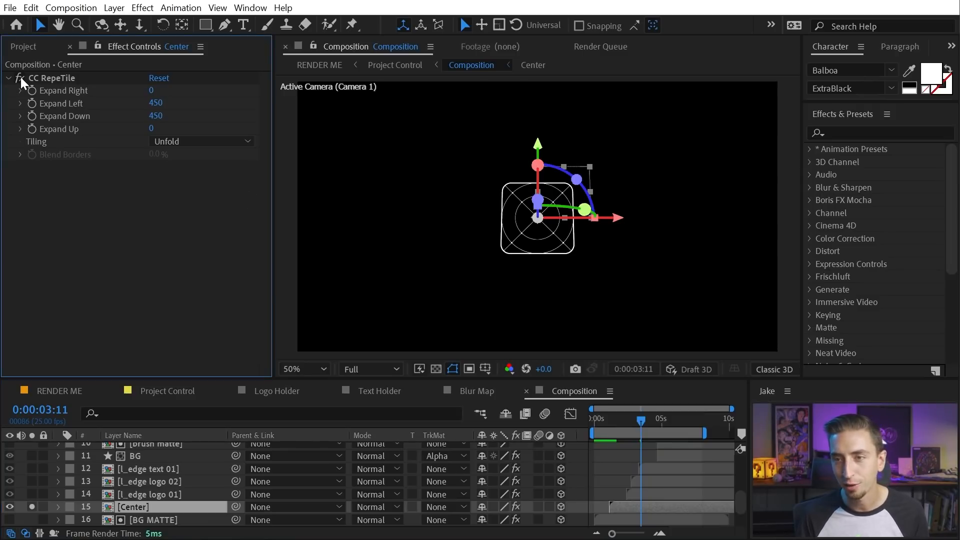
left_click(31, 506)
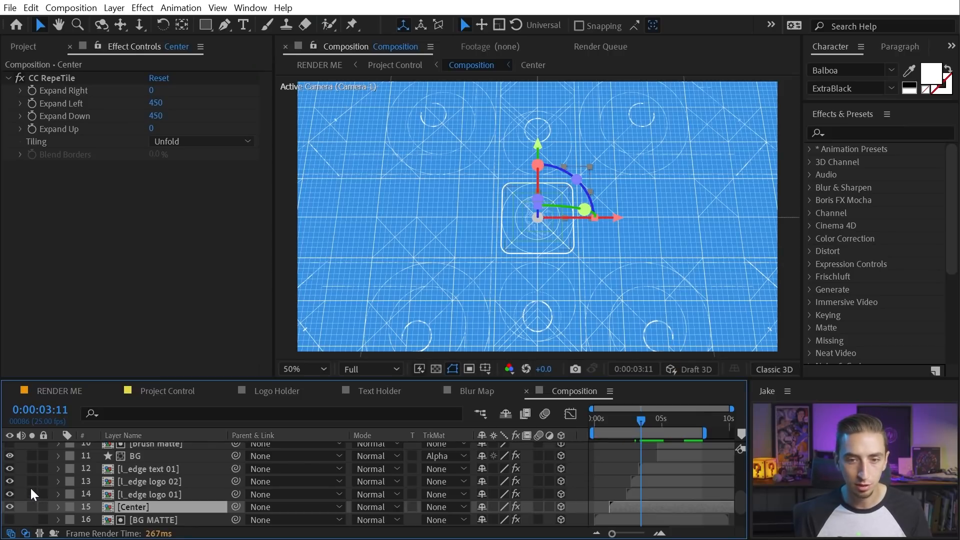
Open the l_edge logo 01 precomp and preview the logo drawing on from the start
left_click(172, 494)
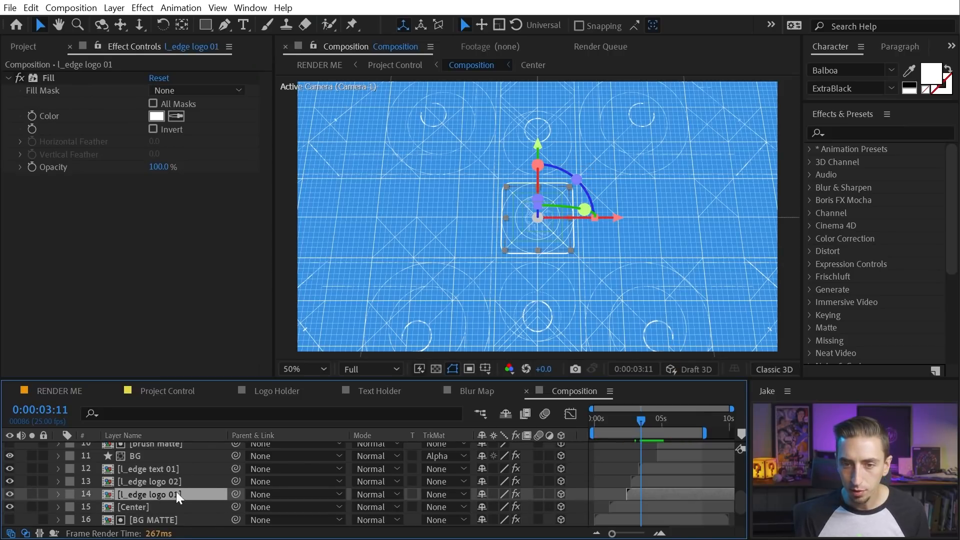
scroll(184, 492, "up", 1)
scroll(165, 499, "down", 1)
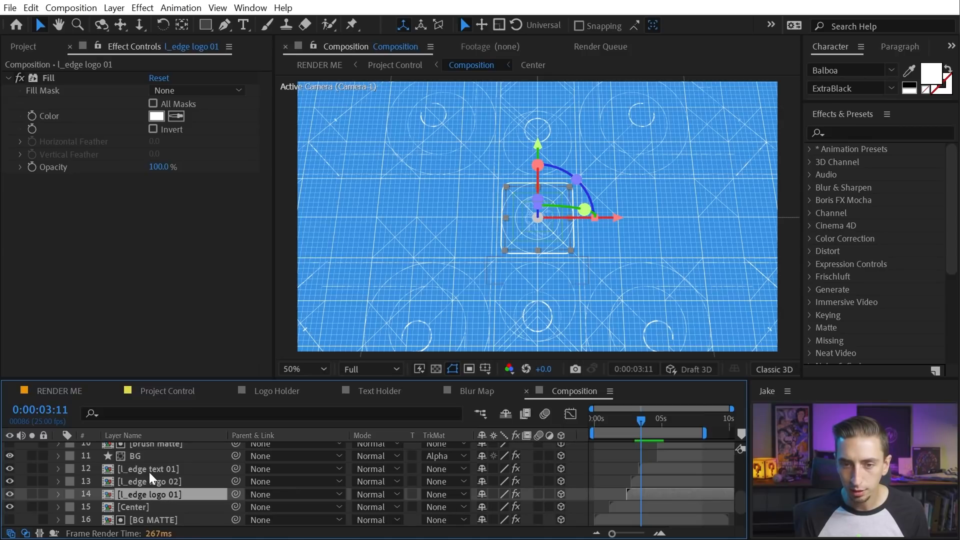
double_click(148, 497)
left_click_drag(631, 419, 653, 417)
key("space")
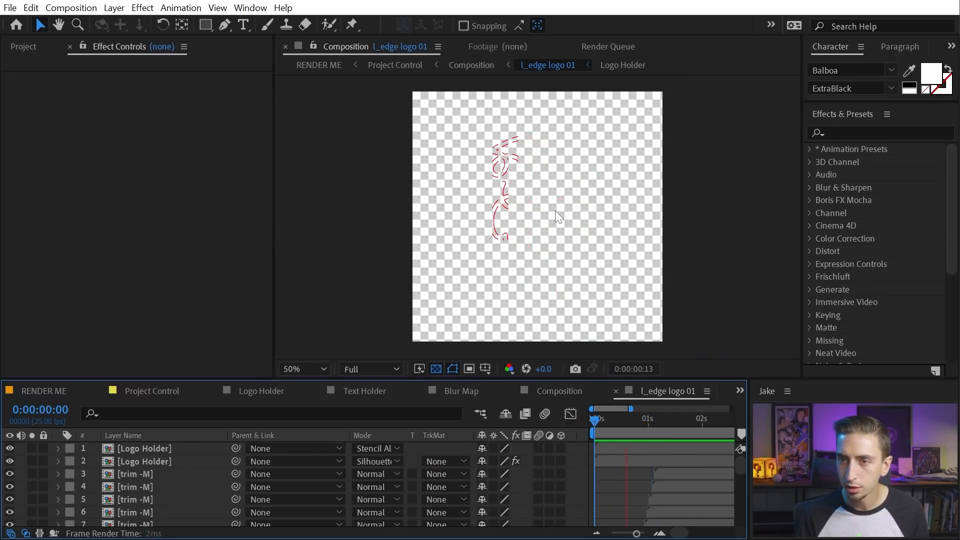
key("period")
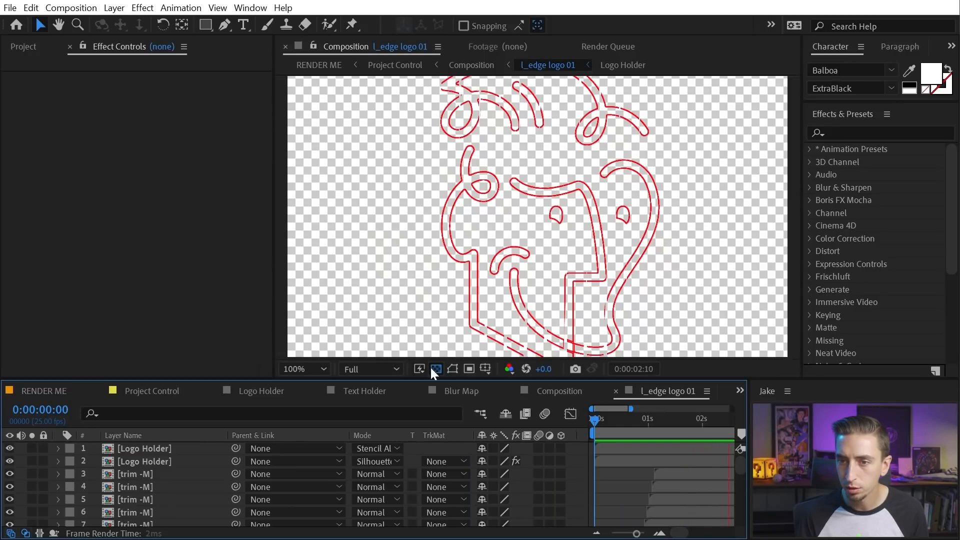
Turn off the transparency grid and scrub the logo animation to around 1:09
left_click(432, 369)
left_click_drag(607, 420, 682, 428)
left_click_drag(602, 420, 666, 421)
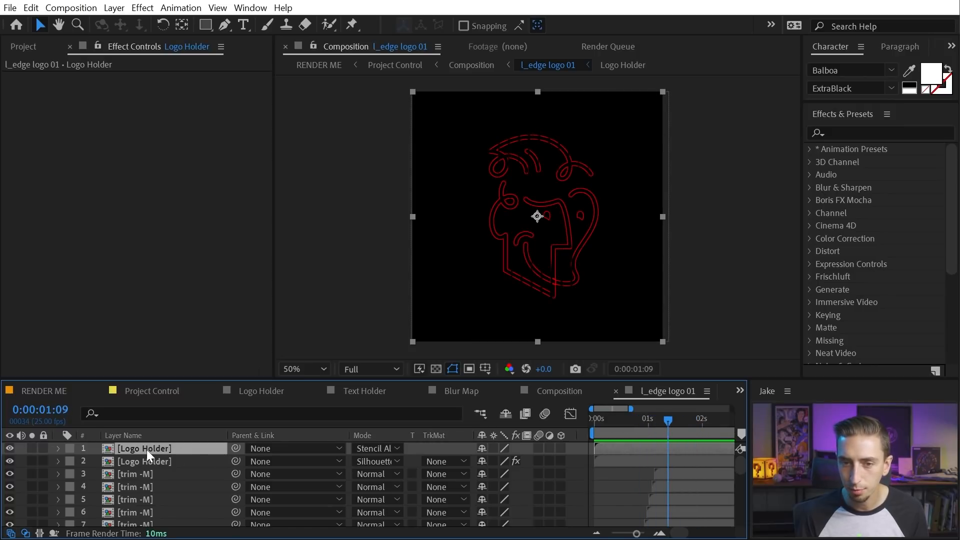
Try Normal blend mode on the top Logo Holder, undo it, and toggle the layer's visibility
left_click(389, 452)
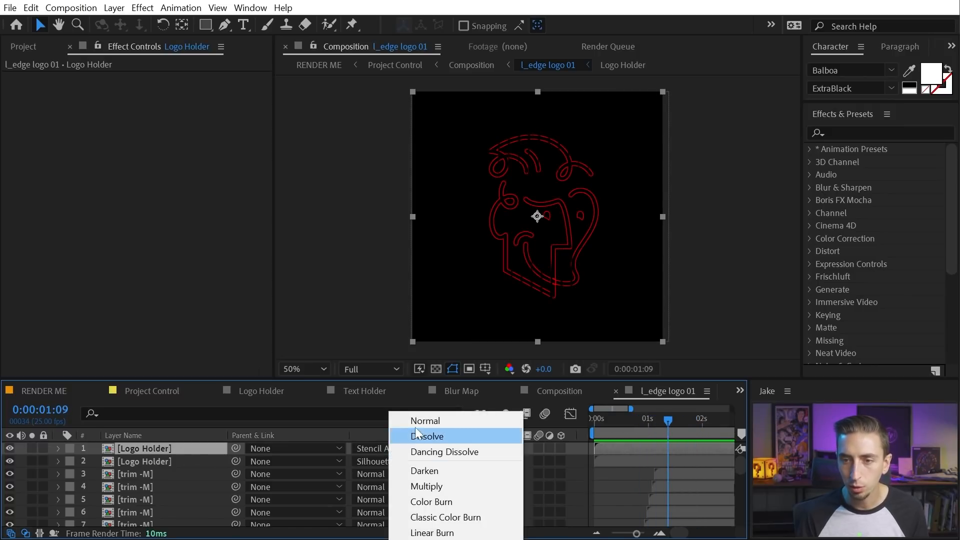
left_click(411, 421)
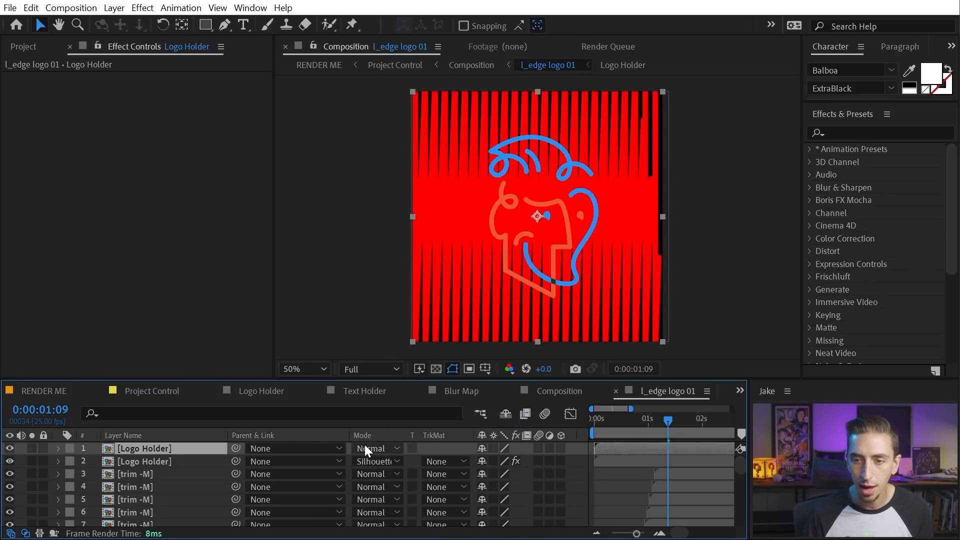
key("ctrl+z")
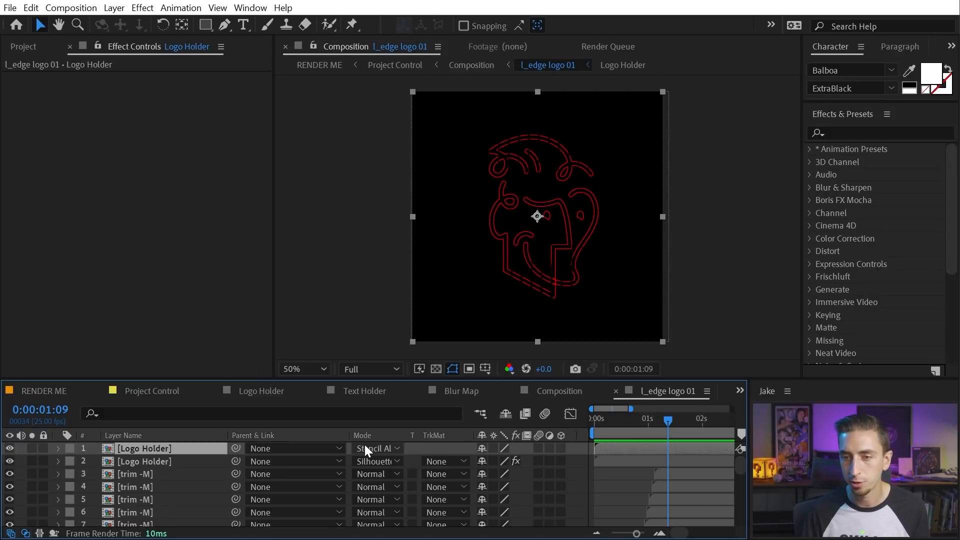
key("ctrl+alt+shift+v")
mouse_move(667, 421)
left_mouse_down()
mouse_move(589, 421)
mouse_move(685, 424)
left_mouse_up()
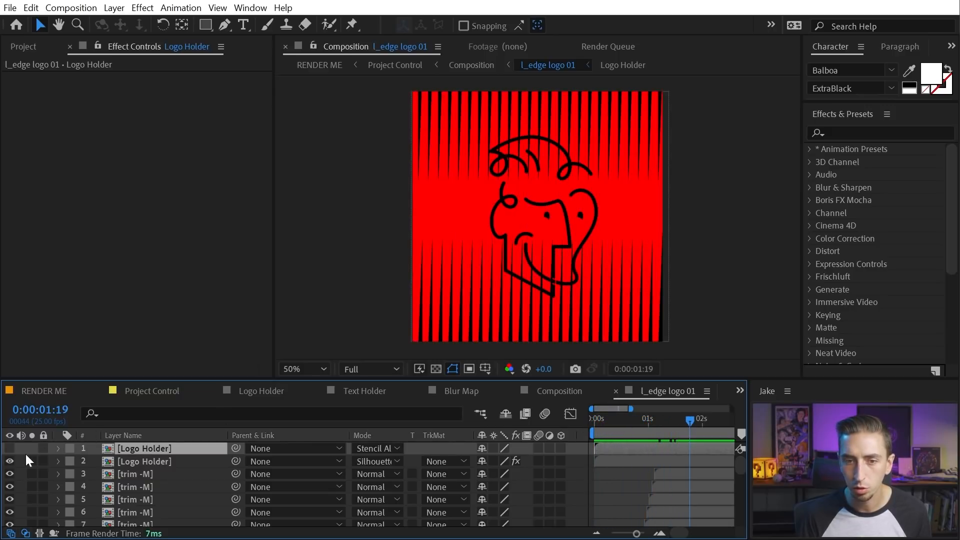
left_click(9, 448)
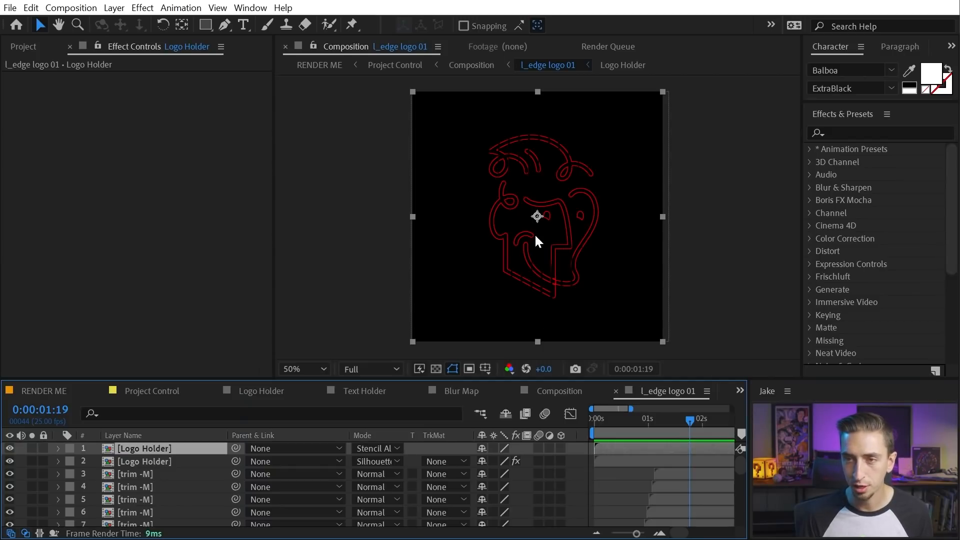
Hide the top Logo Holder, solo the second one in Normal mode over the transparency grid
left_click(138, 471)
left_click(140, 462)
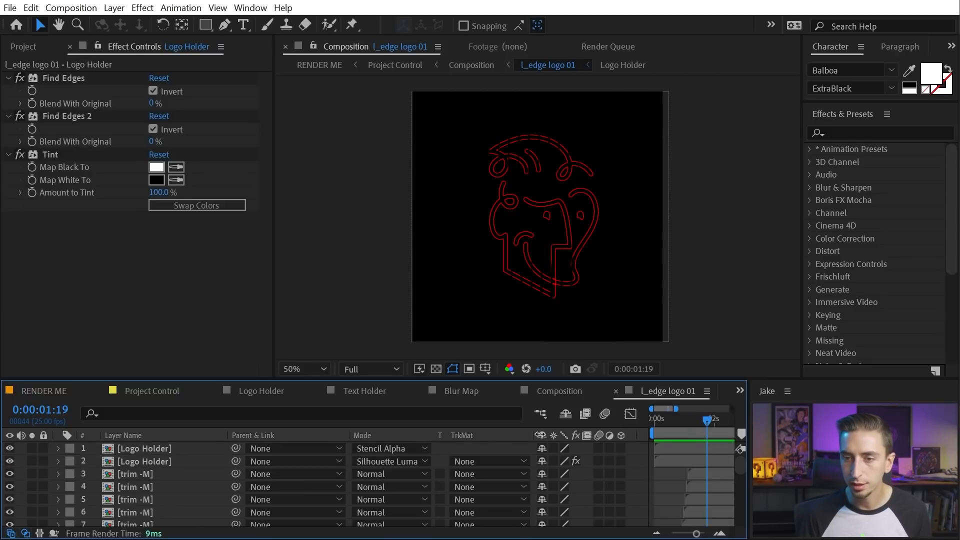
left_click_drag(540, 434, 462, 437)
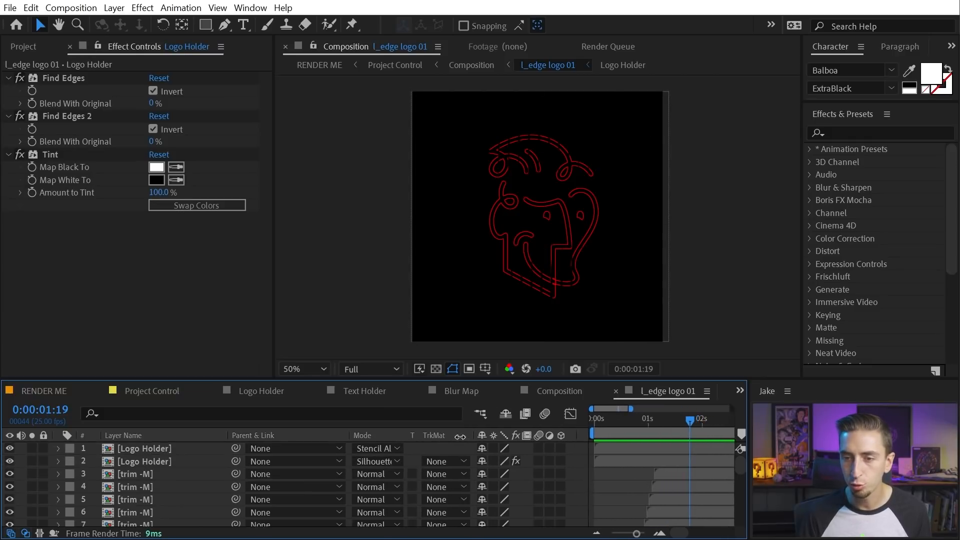
left_click(9, 449)
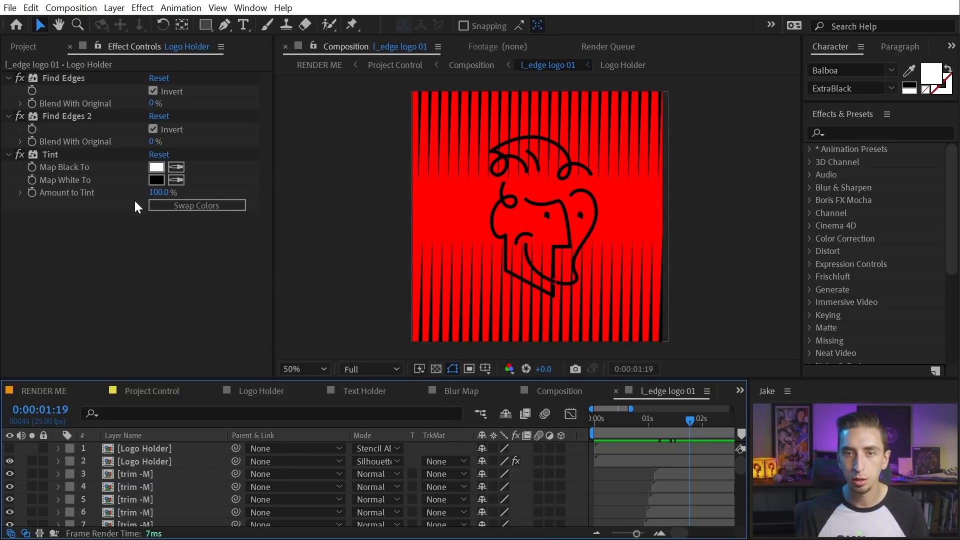
left_click(124, 456)
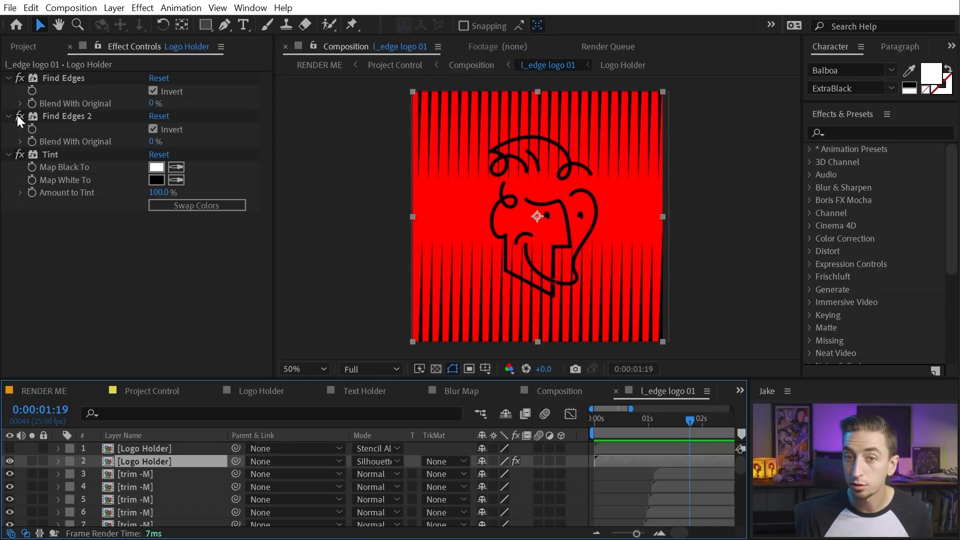
left_click(31, 461)
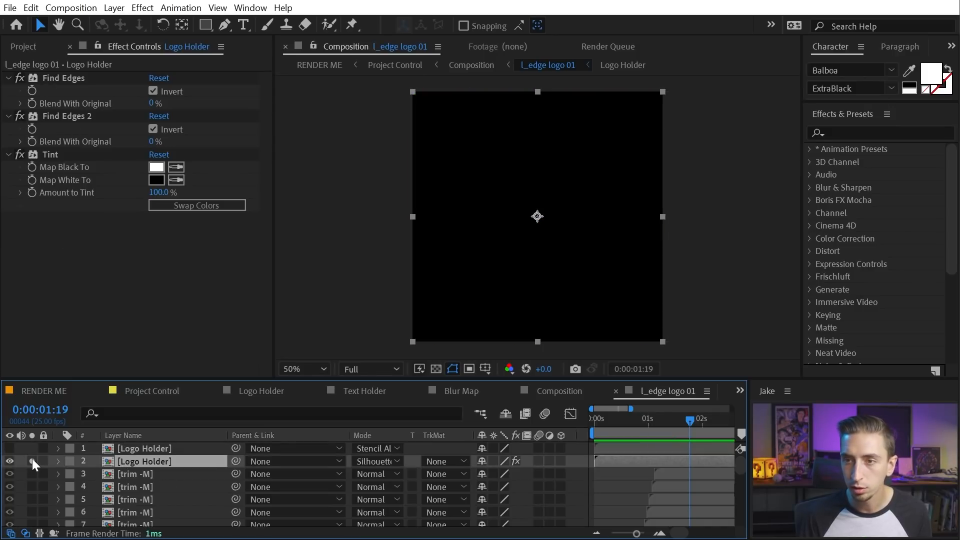
left_click(377, 461)
left_click(403, 420)
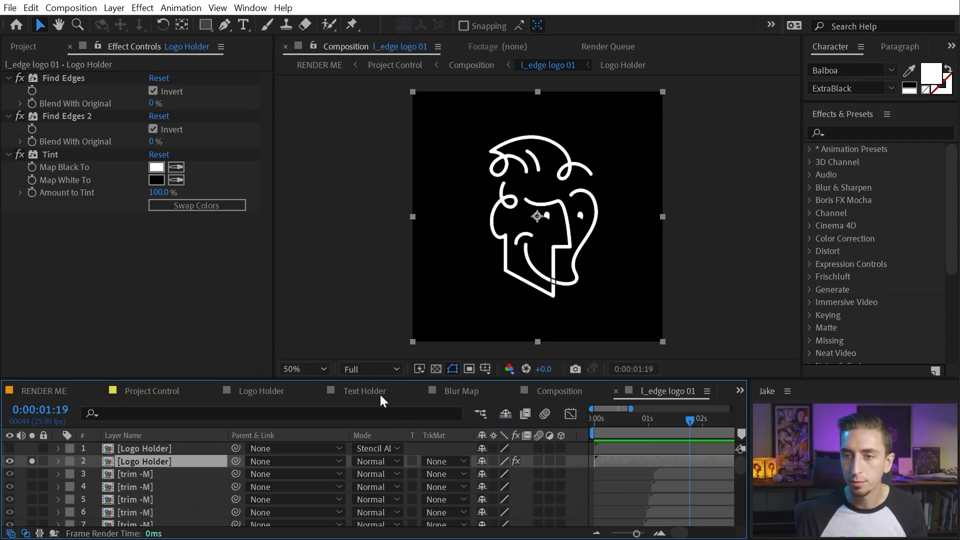
scroll(515, 232, "up", 1)
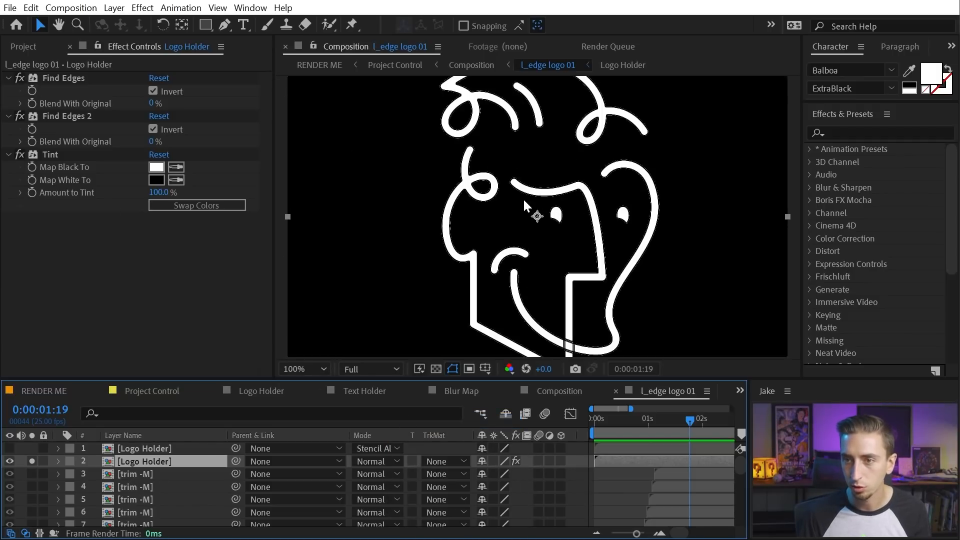
left_click(435, 368)
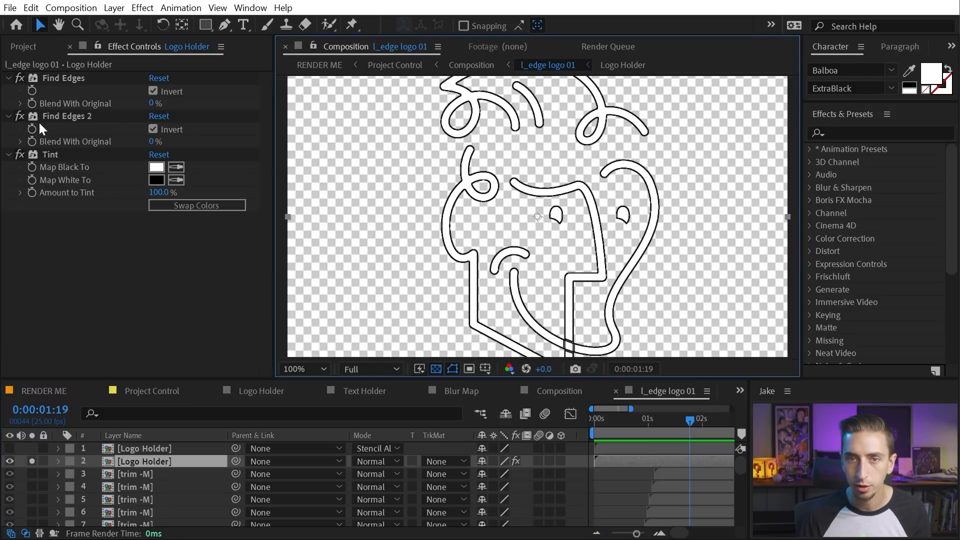
Disable Find Edges 2 and Tint, then compare Find Edges and its inversion on and off
left_click(21, 116)
left_click(20, 155)
scroll(422, 180, "up", 1)
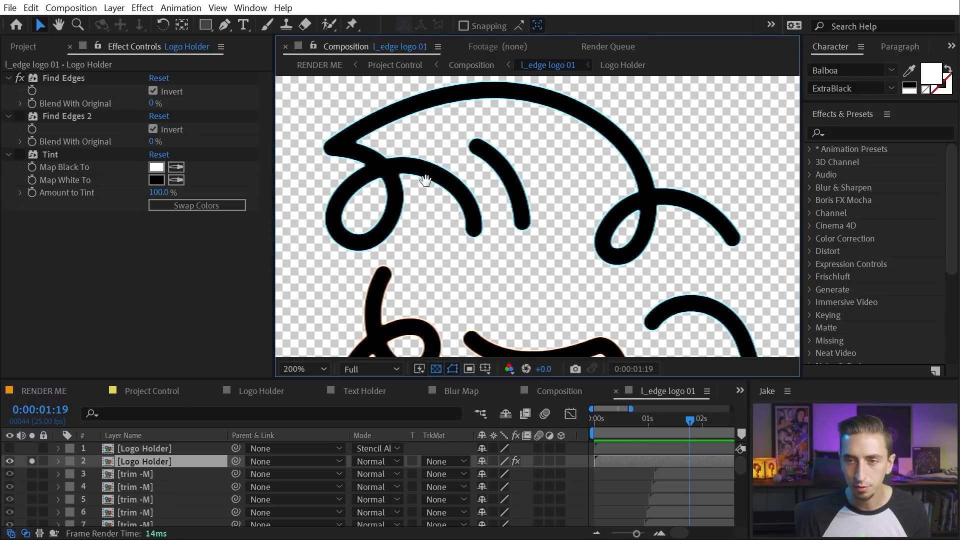
left_click_drag(421, 173, 478, 183)
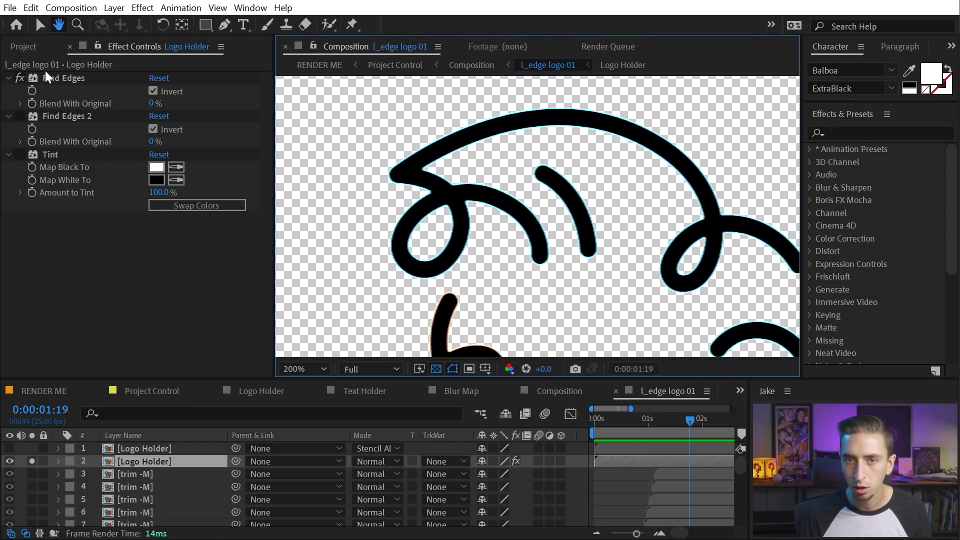
left_click(20, 78)
left_click(20, 78)
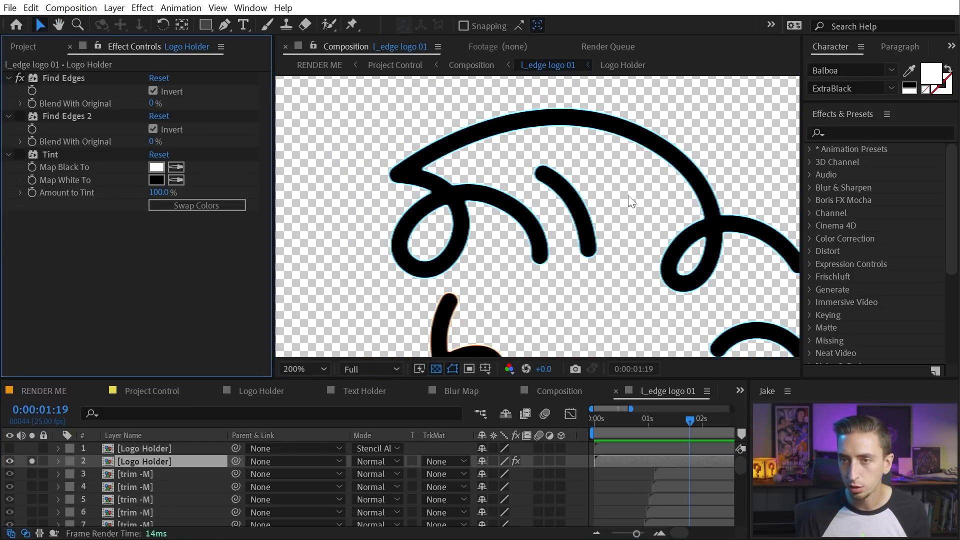
left_click_drag(627, 303, 566, 243)
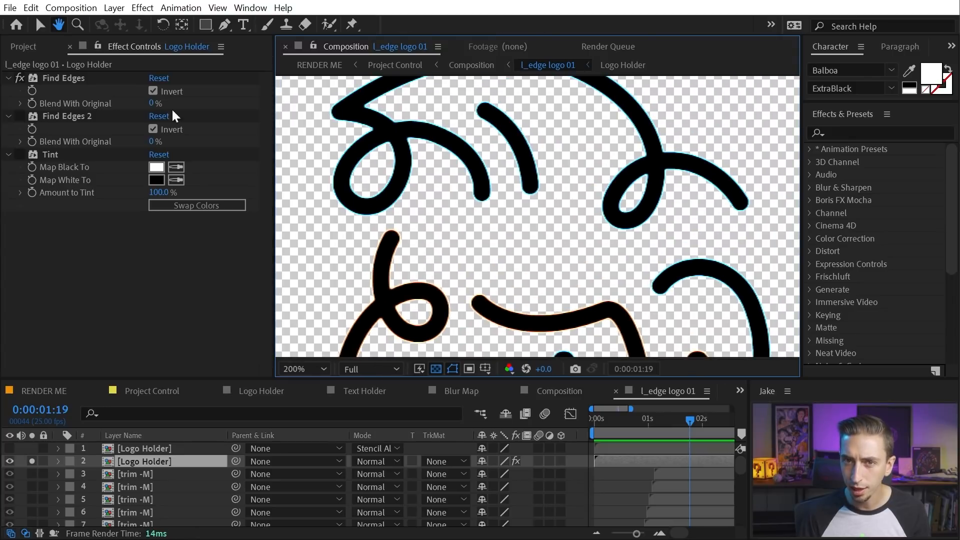
left_click(153, 91)
left_click(153, 91)
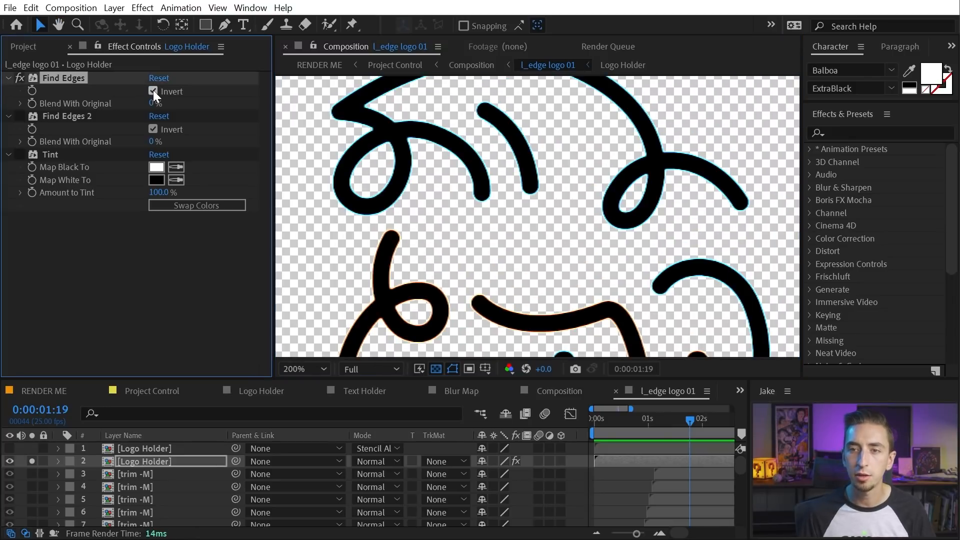
Re-enable Find Edges 2 and Tint, and inspect the resulting outline edges up close
left_click(19, 116)
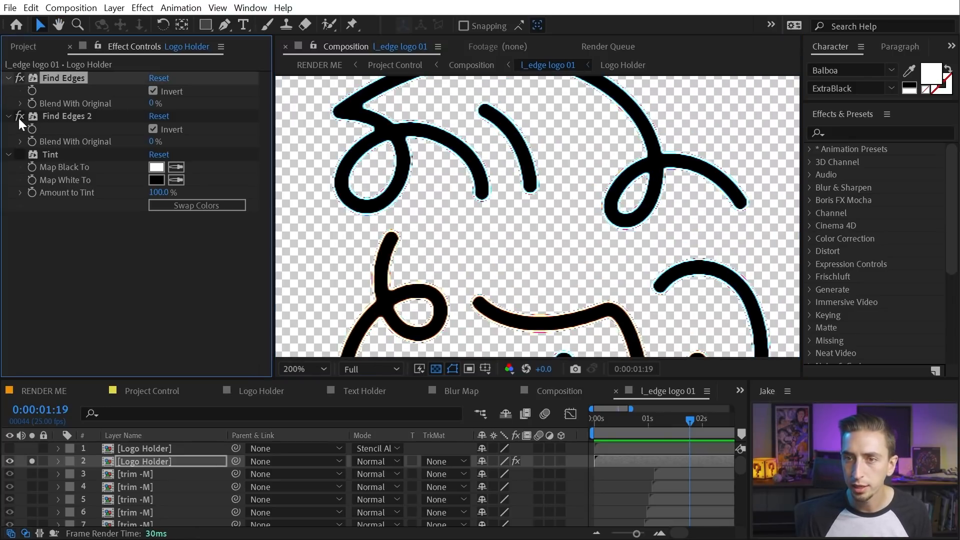
left_click(160, 130)
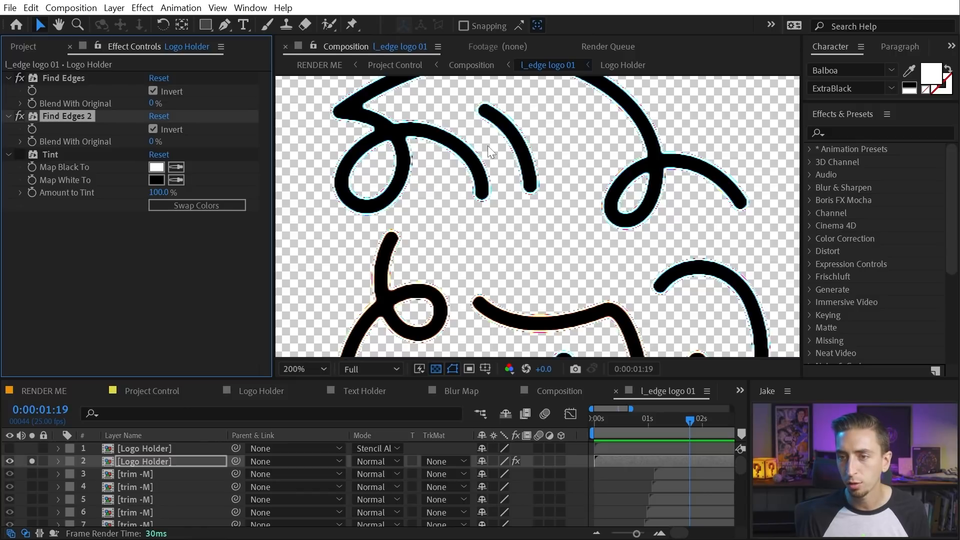
left_click(20, 154)
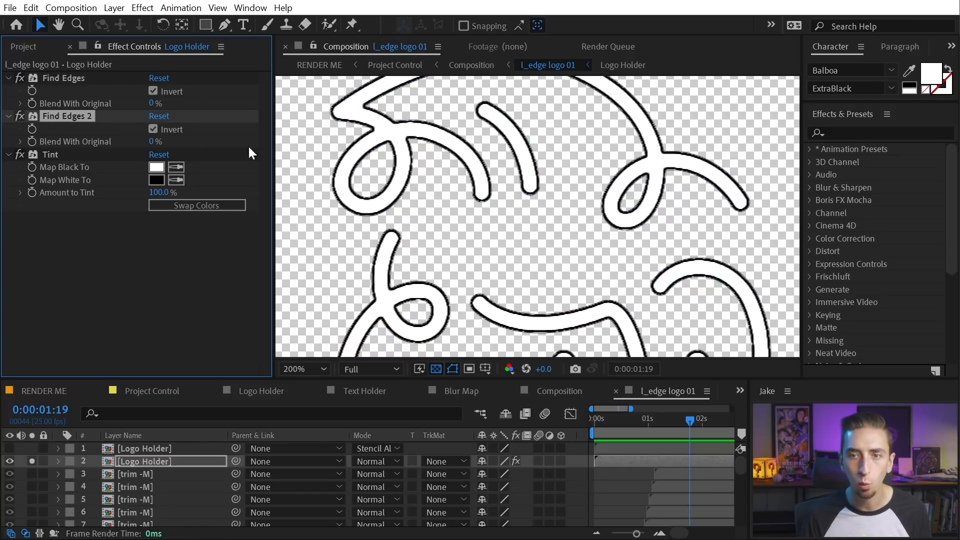
scroll(538, 222, "down", 3)
scroll(556, 203, "up", 5)
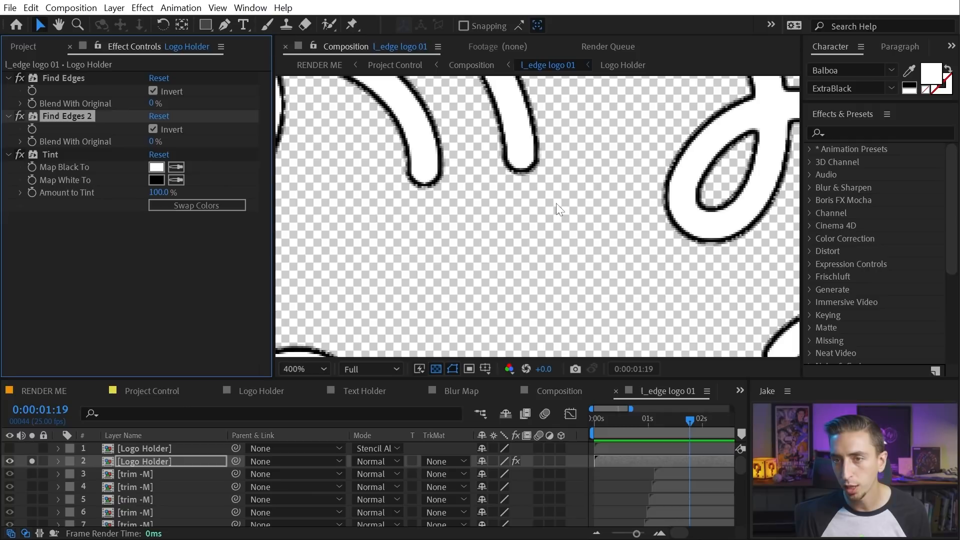
left_click_drag(419, 144, 575, 229)
scroll(532, 226, "down", 2)
left_click_drag(710, 256, 698, 155)
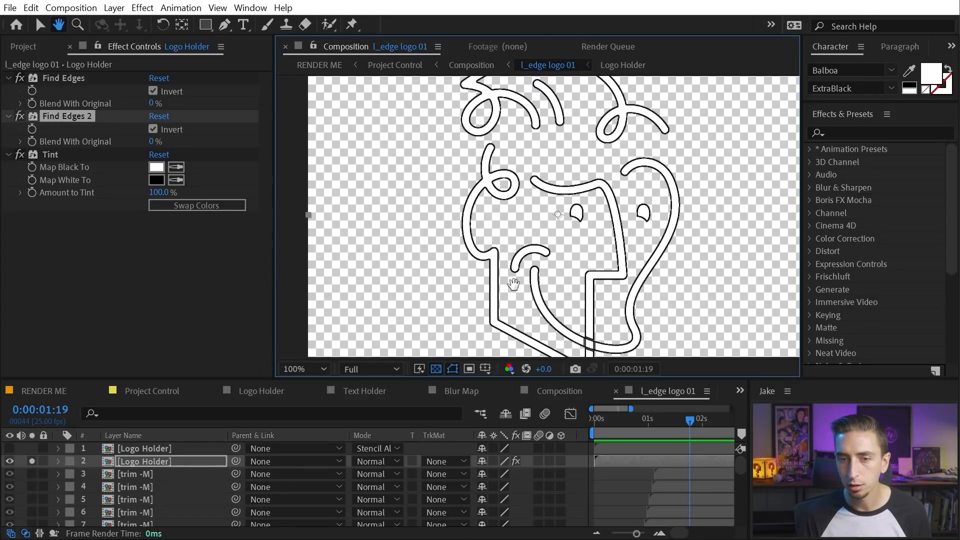
Set layer 2 to Silhouette Alpha, unsolo it, show layer 1, and compare the red outlines
left_click(369, 461)
left_click(383, 533)
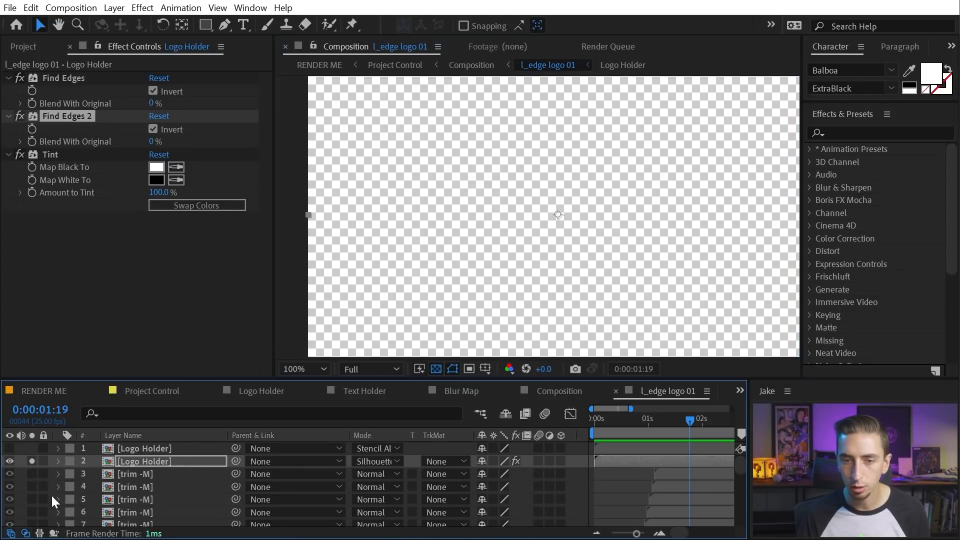
left_click(32, 461)
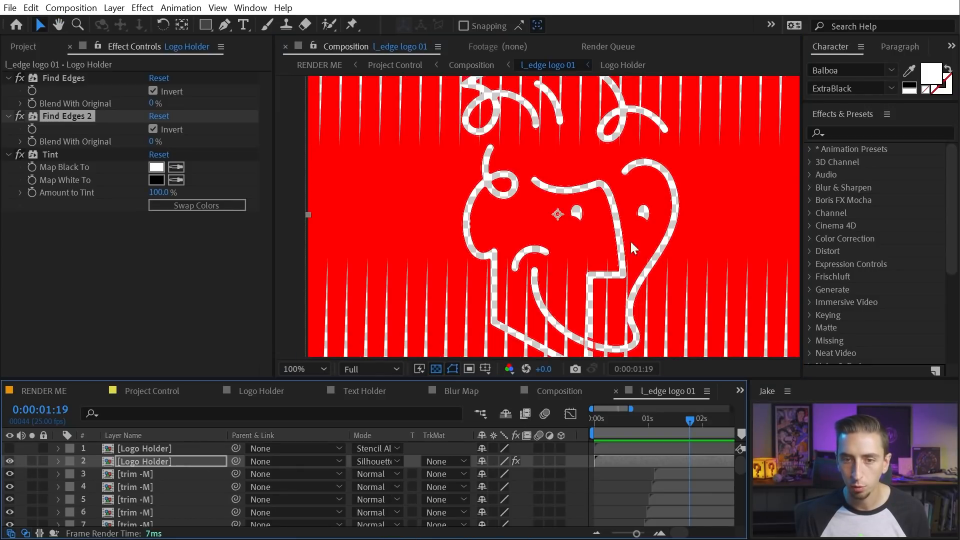
scroll(601, 149, "down", 2)
scroll(585, 170, "up", 3)
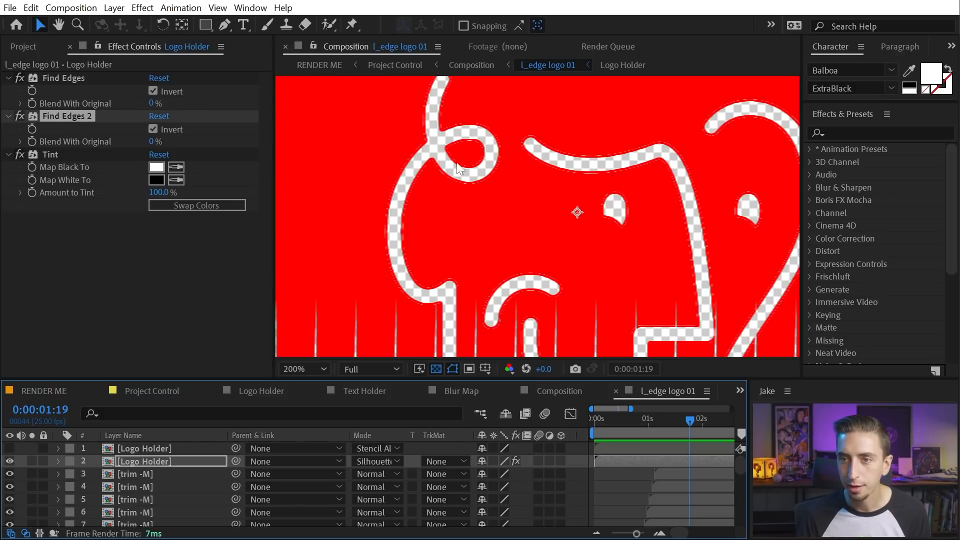
left_click(9, 448)
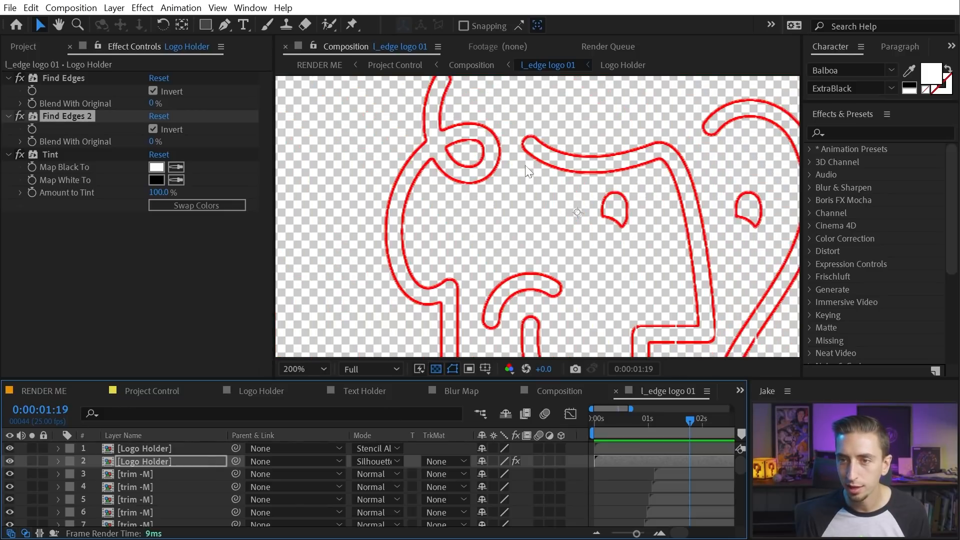
left_click_drag(717, 144, 657, 204)
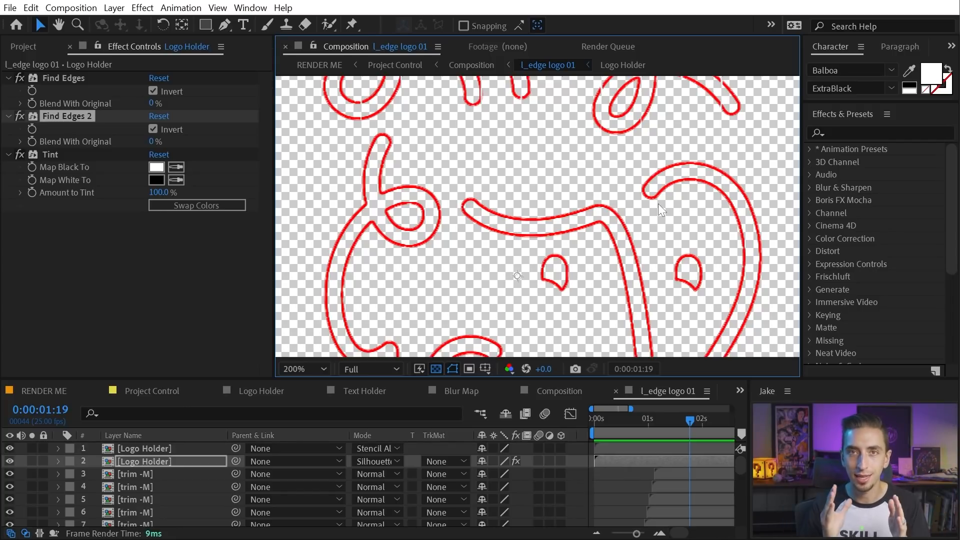
left_click(12, 460)
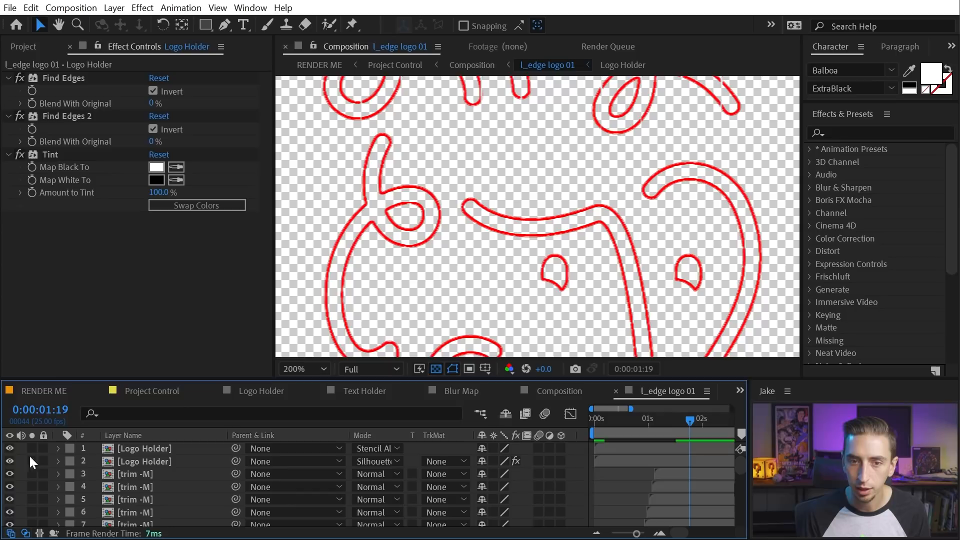
scroll(538, 166, "down", 1)
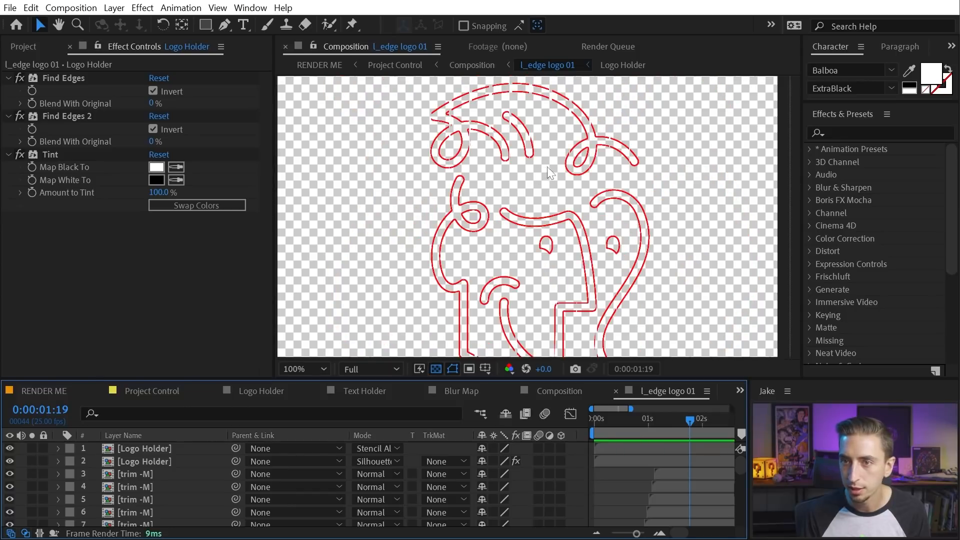
left_click(160, 478)
scroll(177, 478, "down", 10)
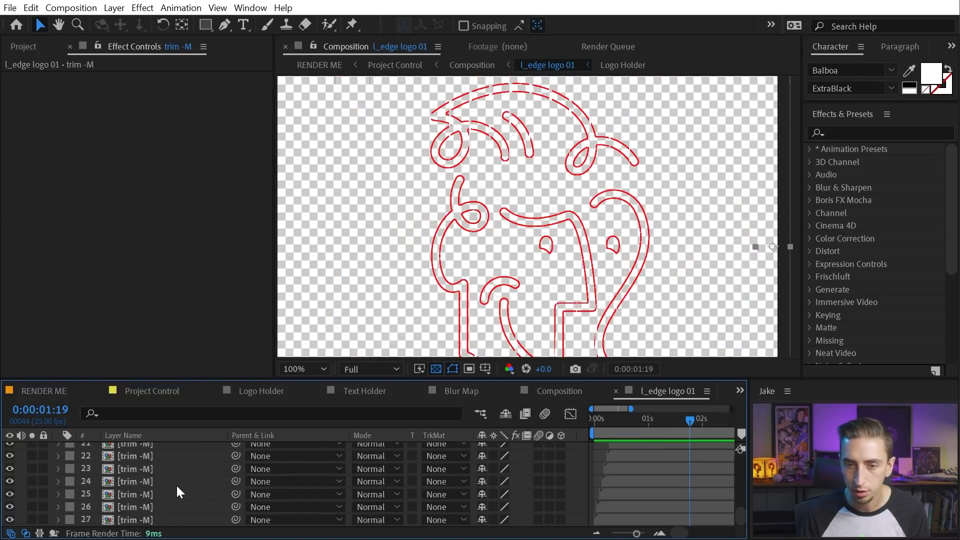
Open trim -M, preview its stroke and keyframed End property, then close it
double_click(150, 517)
left_click_drag(626, 421, 569, 434)
key("space")
left_click(570, 414)
key("space")
left_click_drag(631, 422, 580, 390)
key("space")
key("space")
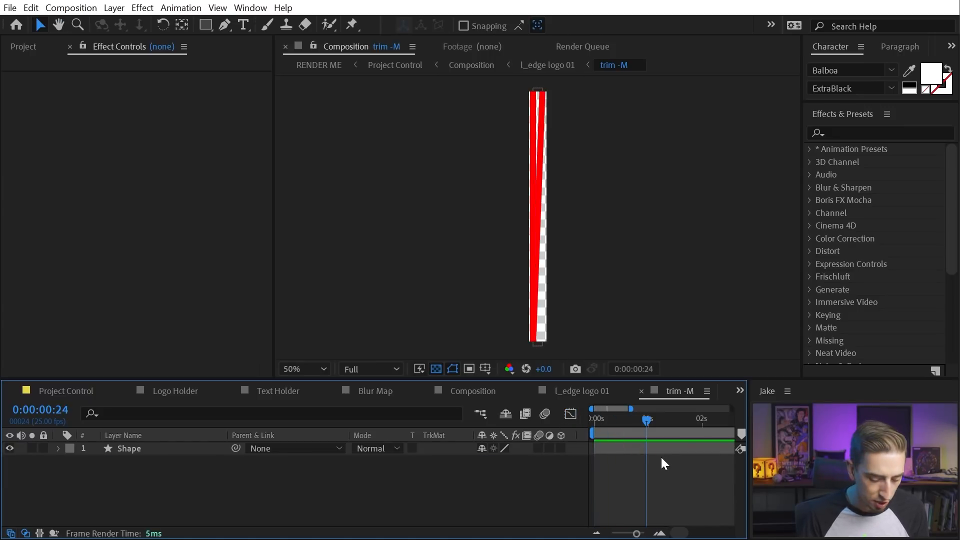
key("u")
left_click_drag(621, 420, 586, 414)
key("ctrl+w")
Preview l_edge logo 01 on a black background, then close that composition
key("space")
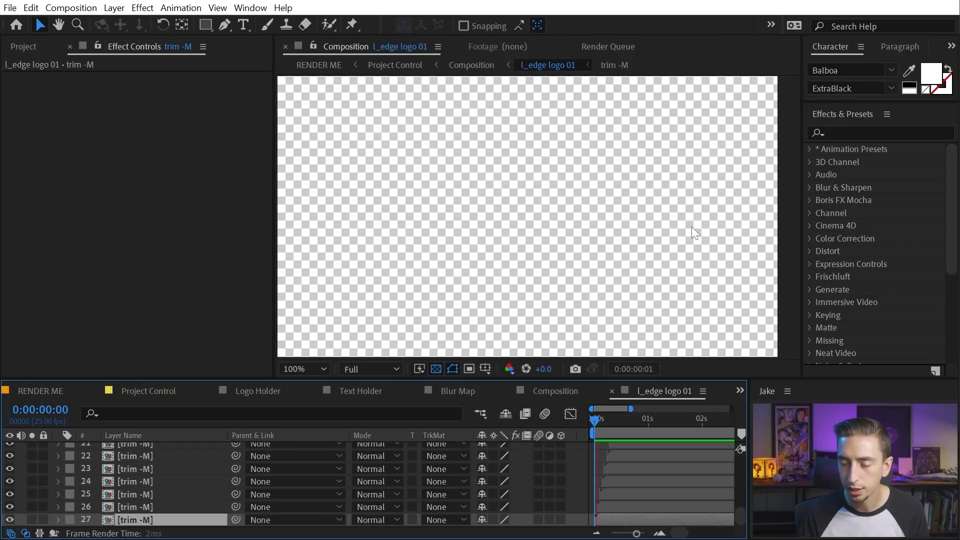
key("space")
scroll(591, 233, "down", 1)
left_click_drag(536, 270, 515, 254)
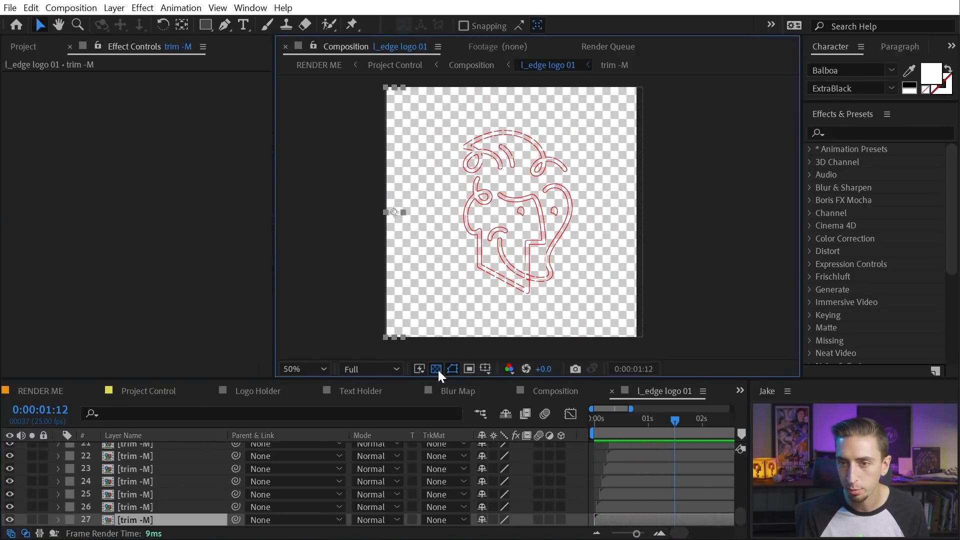
left_click(435, 369)
left_click_drag(602, 420, 583, 425)
key("space")
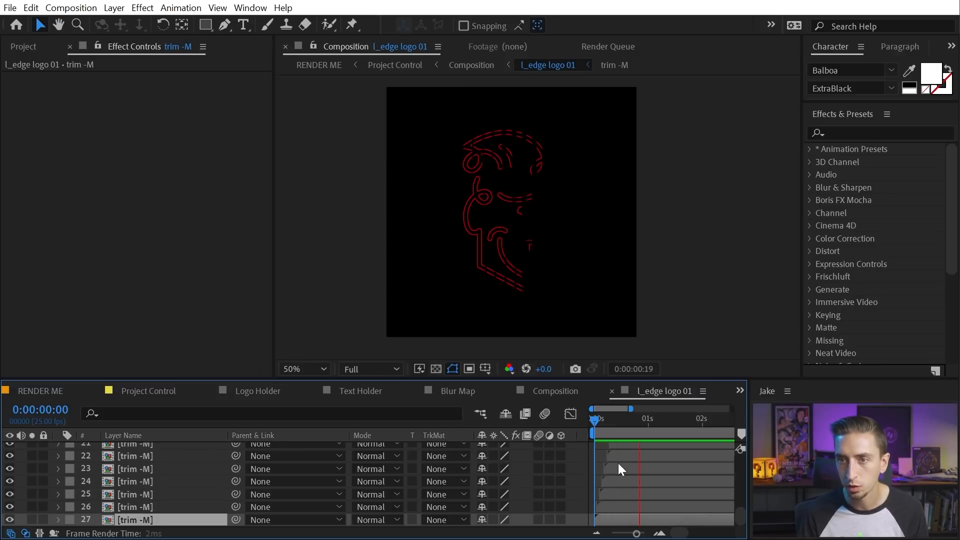
key("space")
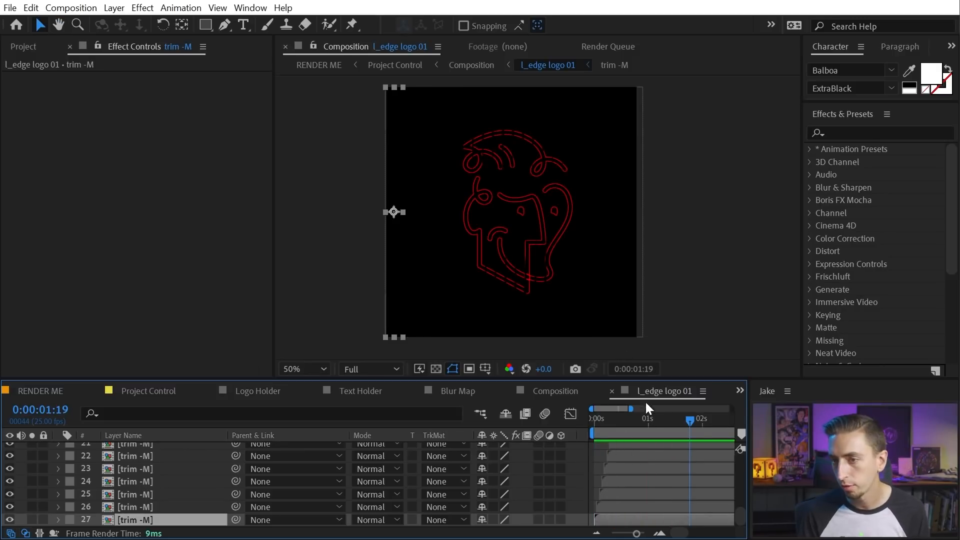
left_click(611, 391)
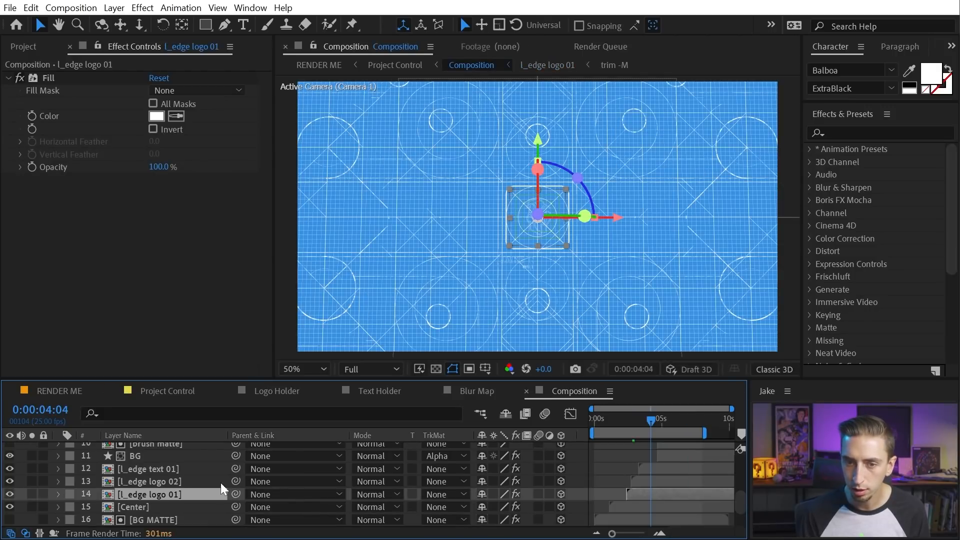
Open l_edge logo 02, preview the second logo drawing on, and select the first trim -S layer
double_click(157, 484)
left_click_drag(628, 424, 580, 419)
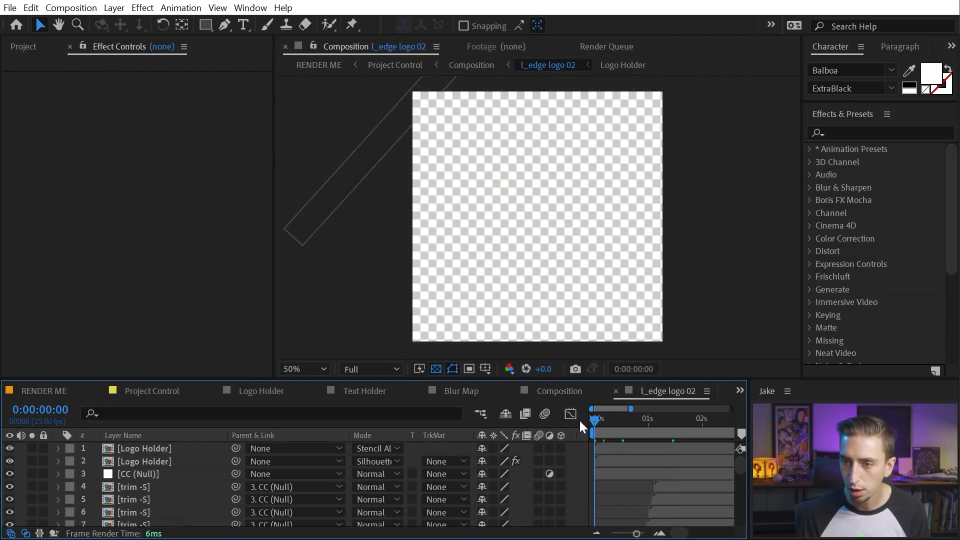
key("space")
key("space")
key("space")
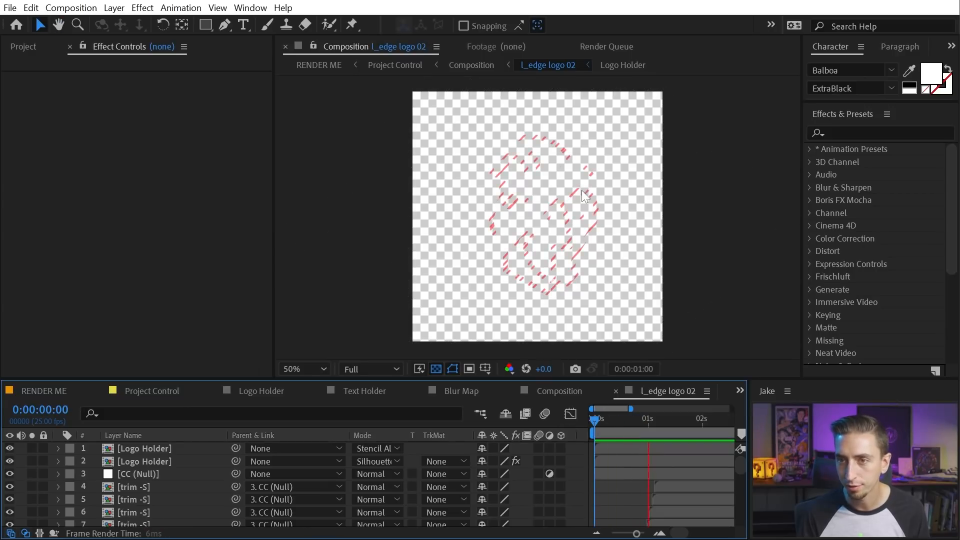
left_click(548, 132)
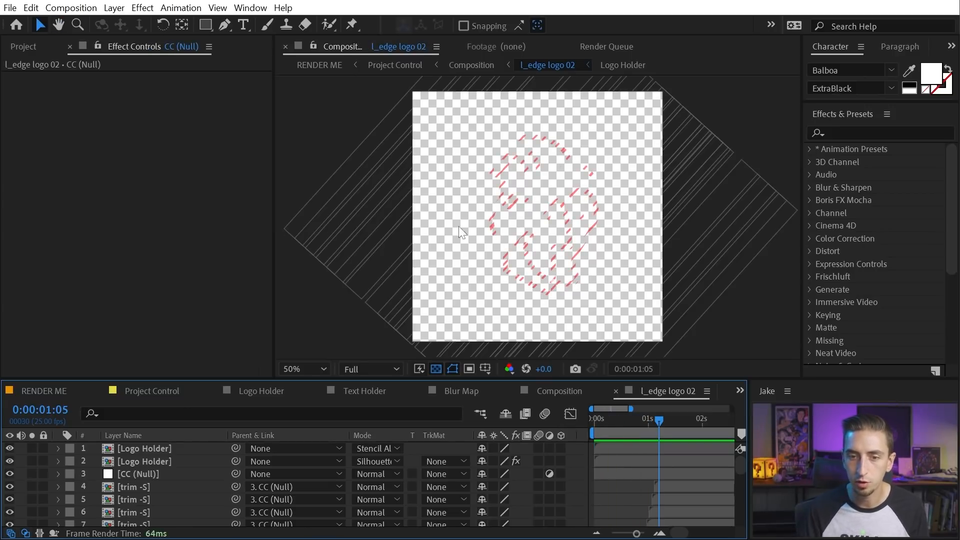
left_click(149, 485)
key("i")
scroll(151, 467, "down", 3)
scroll(145, 469, "up", 3)
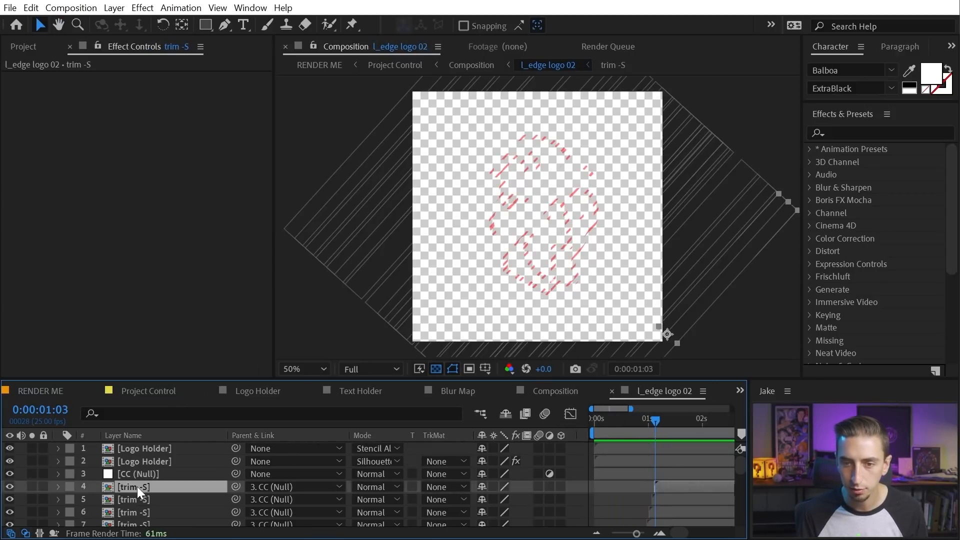
Open the trim -S precomp and preview its stroke animation from the start
double_click(137, 486)
left_click(626, 418)
left_click_drag(626, 418, 593, 419)
key("space")
Close trim -S and l_edge logo 02, then preview the main reveal from 0:00:02:06
key("ctrl+w")
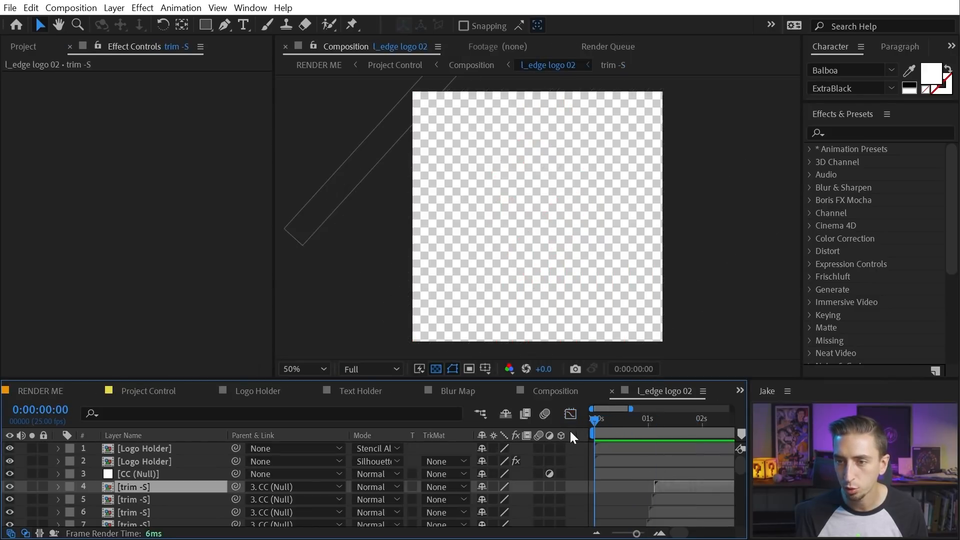
key("ctrl+w")
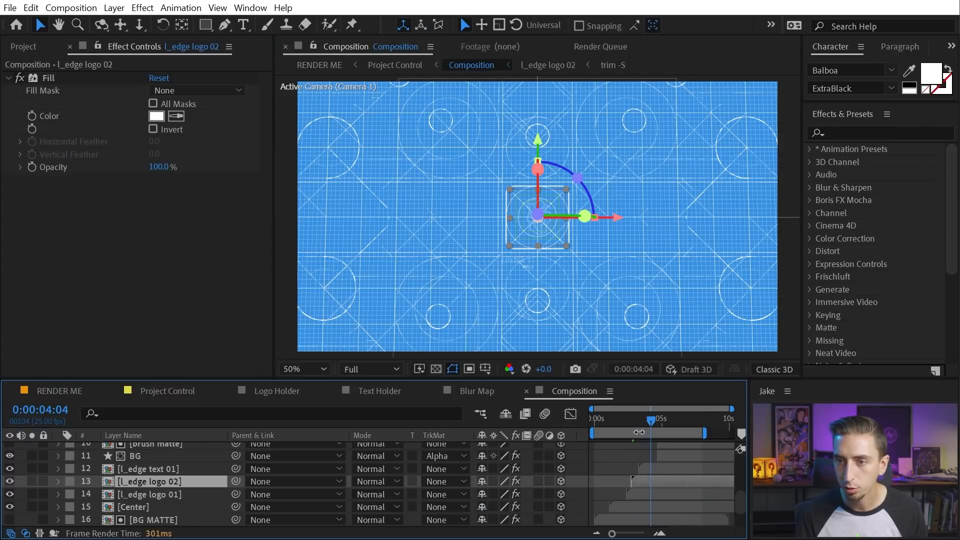
left_click(625, 421)
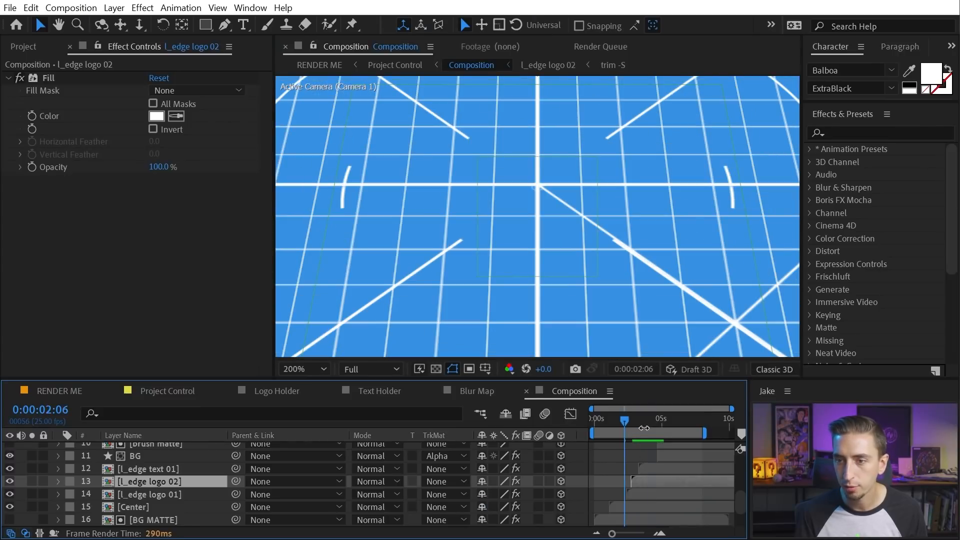
key("space")
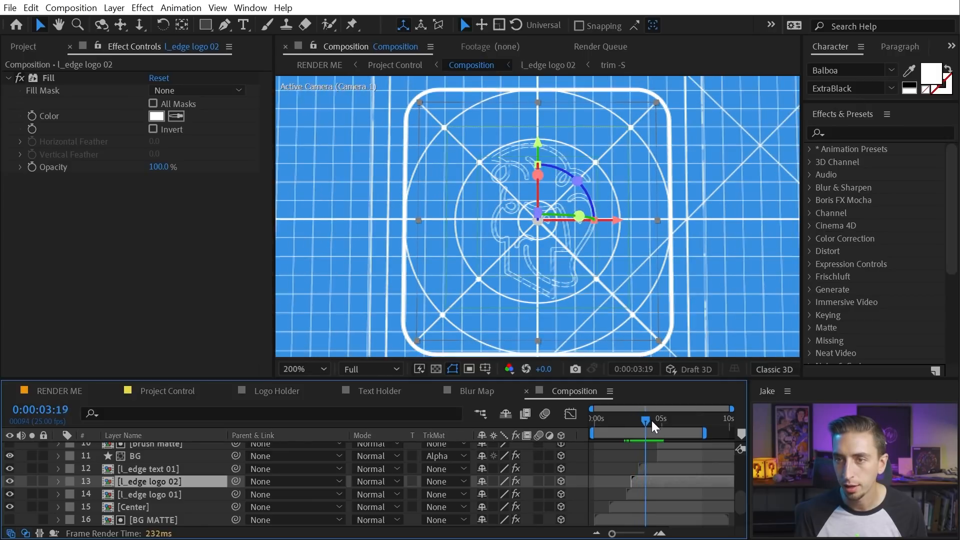
left_click_drag(664, 421, 663, 421)
Open the l_edge text 01 precomp, scrub its text animation, and close it
double_click(175, 470)
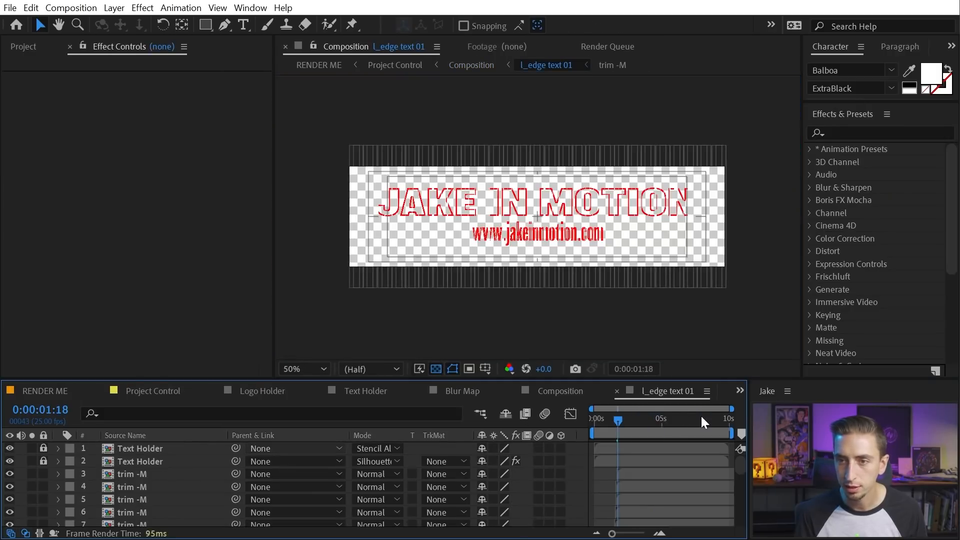
mouse_move(597, 421)
left_mouse_down()
mouse_move(628, 419)
mouse_move(605, 420)
mouse_move(640, 431)
mouse_move(643, 421)
mouse_move(670, 418)
left_mouse_up()
key("ctrl+w")
scroll(619, 157, "down", 4)
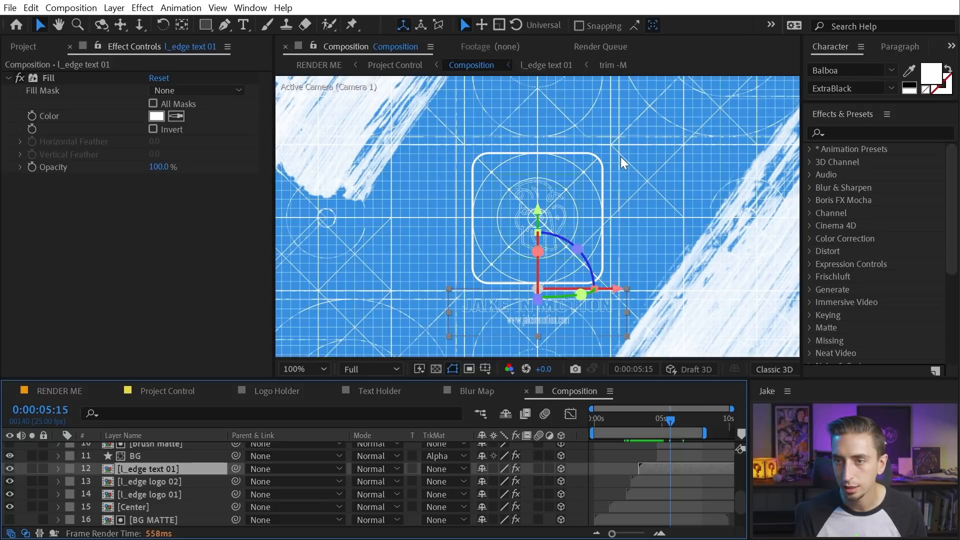
scroll(168, 445, "up", 3)
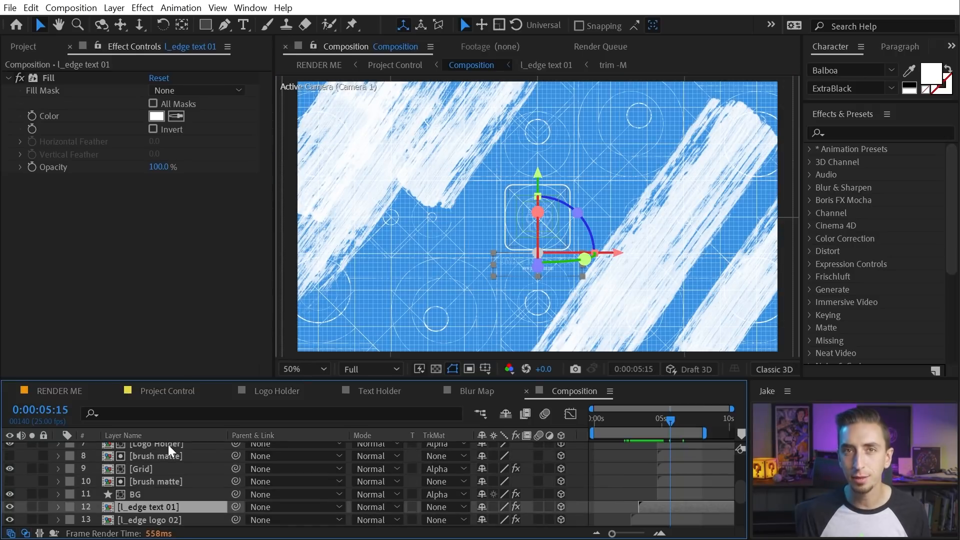
Solo and unsolo the BG layer to inspect its brush strokes, then select brush matte
left_click(157, 482)
left_click(133, 494)
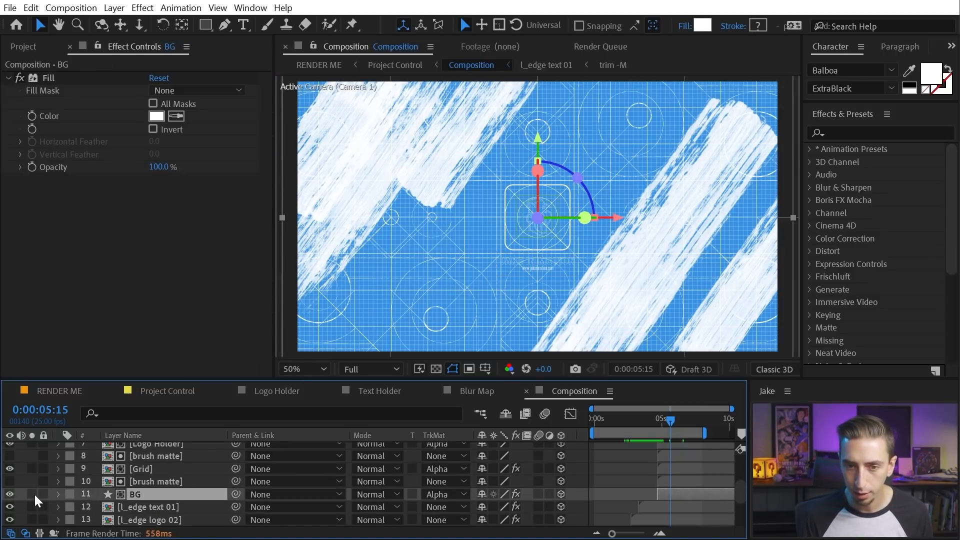
left_click(32, 494)
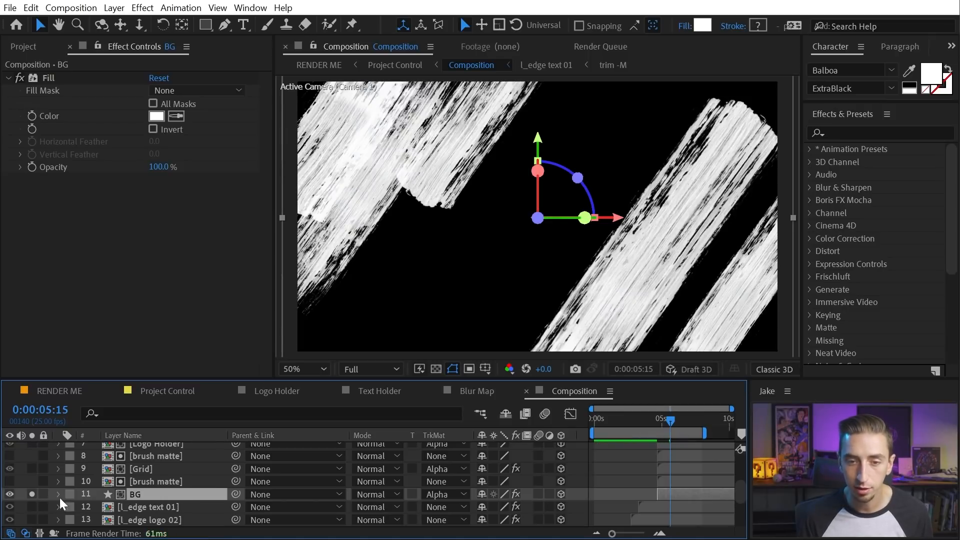
left_click(32, 494)
left_click(151, 480)
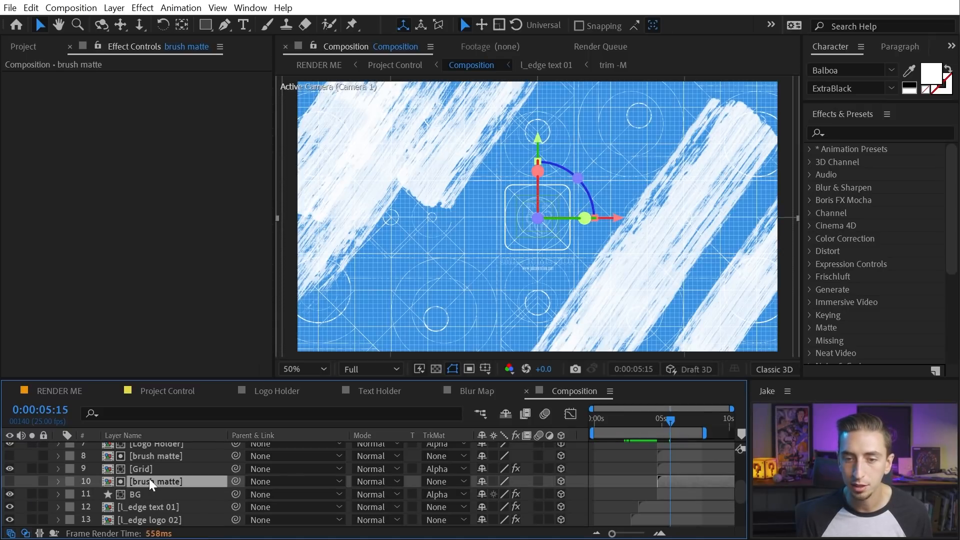
Open the brush matte precomp and preview its animation from the start
double_click(148, 482)
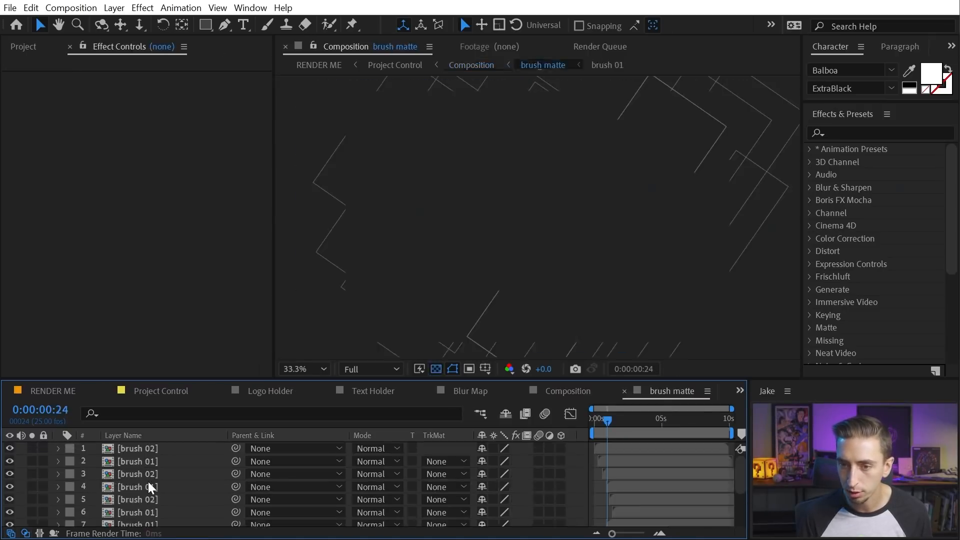
left_click_drag(607, 419, 589, 419)
key("space")
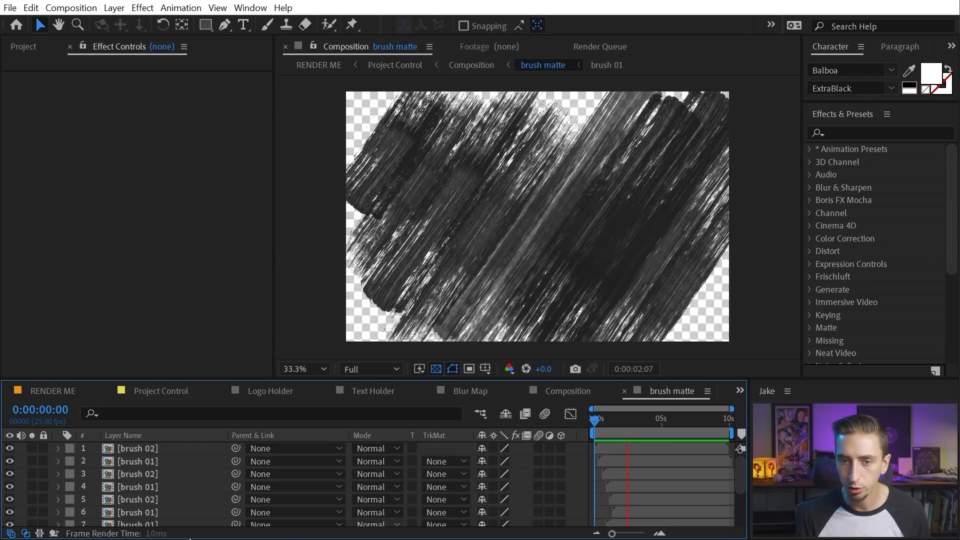
key("space")
scroll(168, 490, "down", 3)
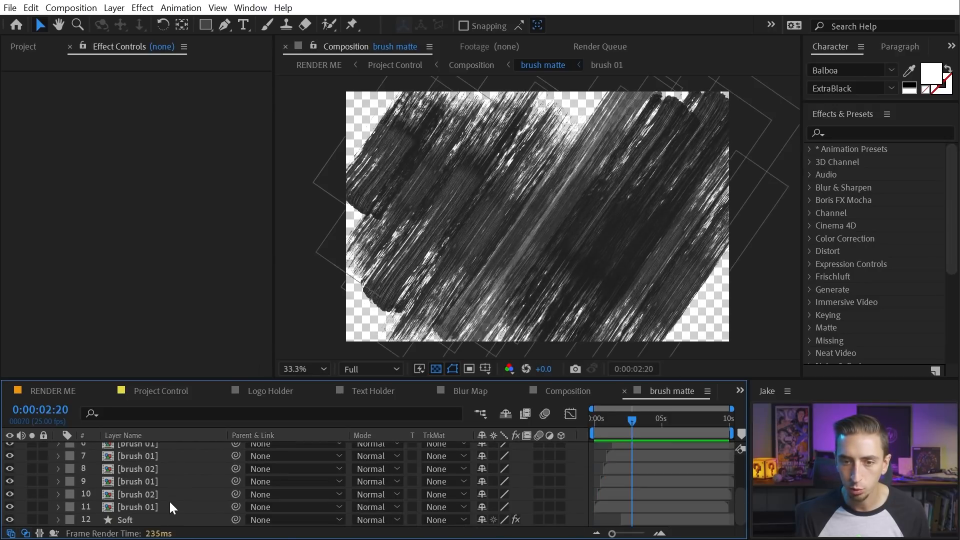
Open the brush 01 precomp and preview the brush stroke wiping on to 0:00:01:11
left_click(139, 508)
double_click(137, 506)
left_click_drag(646, 415, 574, 419)
key("space")
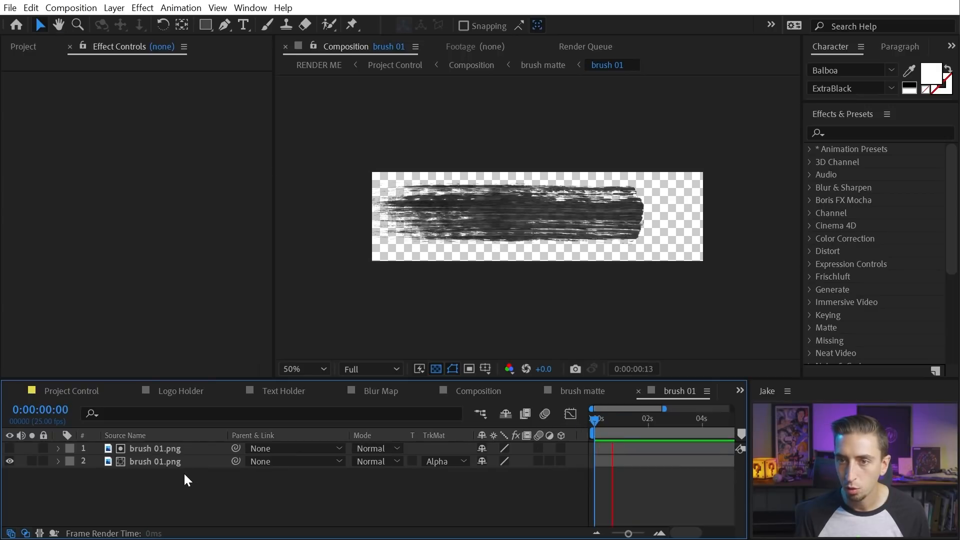
key("space")
Unsolo the second brush 01.png layer and scrub through the stroke's Position animation
left_click(169, 448)
left_click(166, 462)
left_click(32, 461)
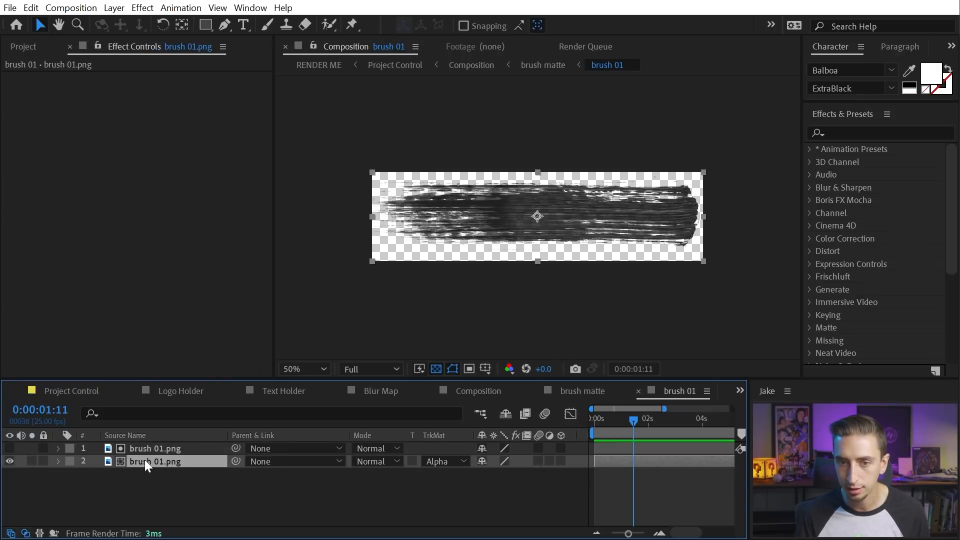
left_click_drag(644, 419, 625, 419)
left_click(188, 492)
mouse_move(624, 420)
left_mouse_down()
mouse_move(599, 421)
mouse_move(635, 420)
mouse_move(599, 420)
left_mouse_up()
mouse_move(594, 421)
left_mouse_down()
mouse_move(631, 424)
mouse_move(597, 423)
mouse_move(615, 430)
mouse_move(635, 421)
mouse_move(597, 421)
left_mouse_up()
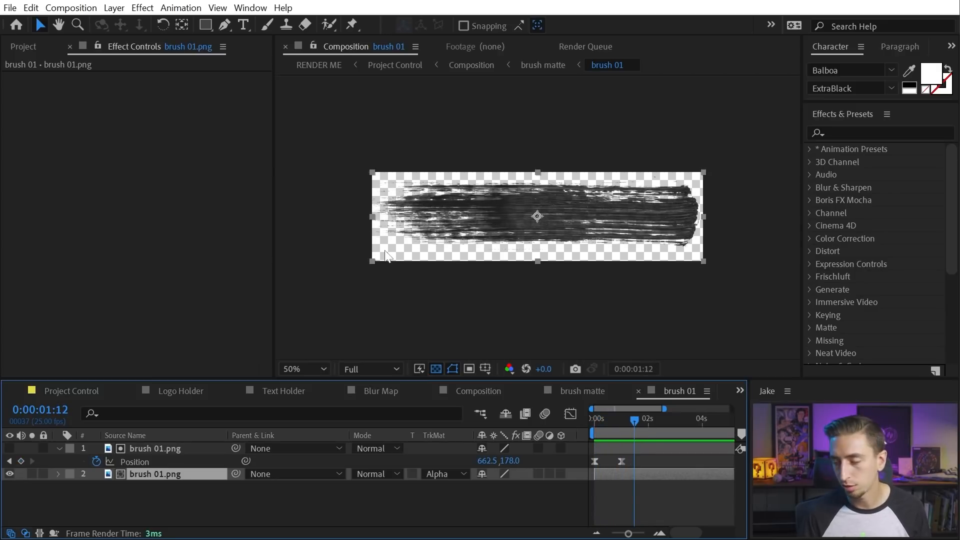
key("space")
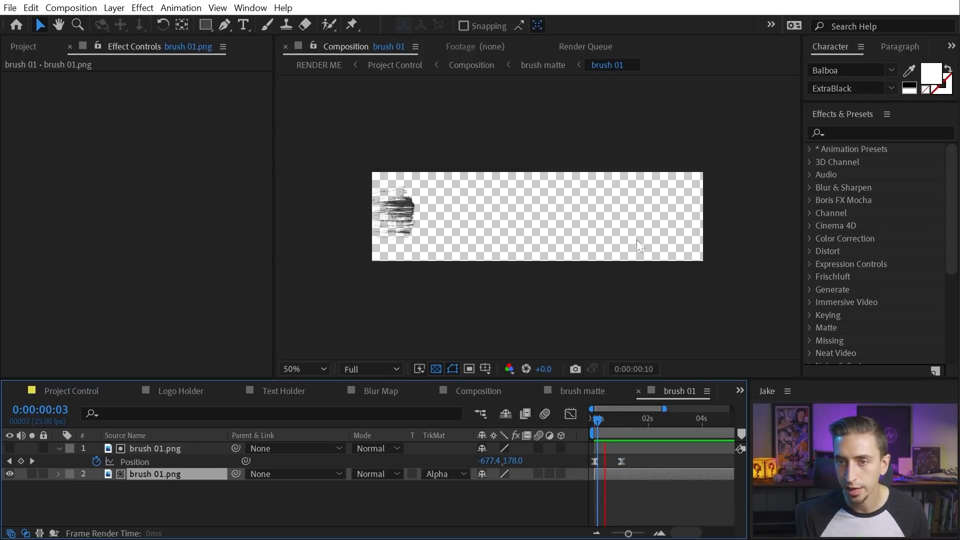
key("space")
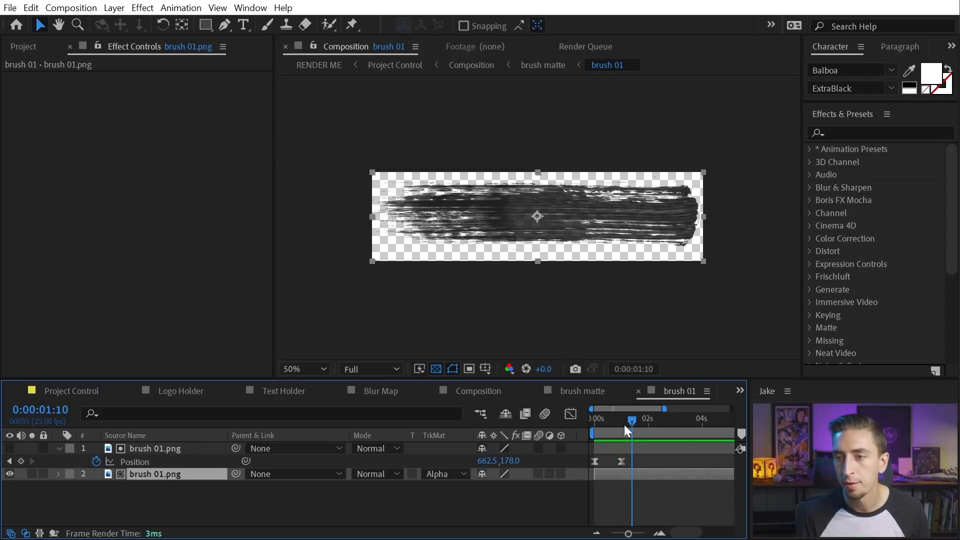
Close the brush 01 precomp and preview the brush matte animation from the start
left_click(638, 391)
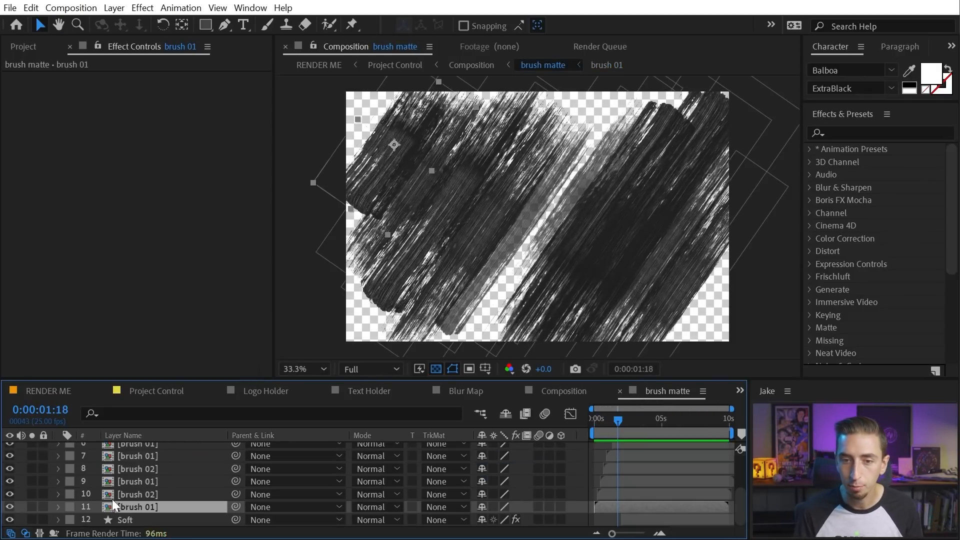
double_click(121, 496)
left_click_drag(619, 420, 594, 420)
key("space")
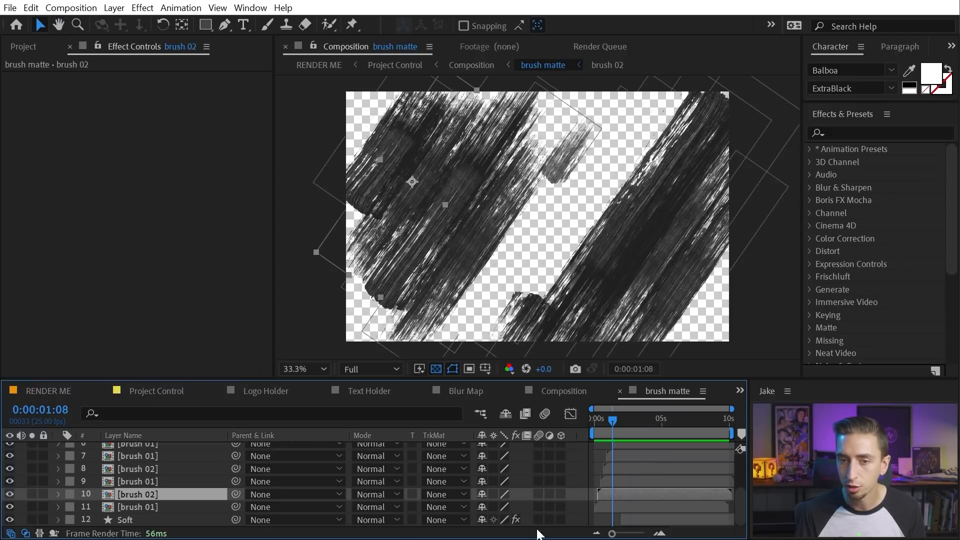
key("Home")
key("space")
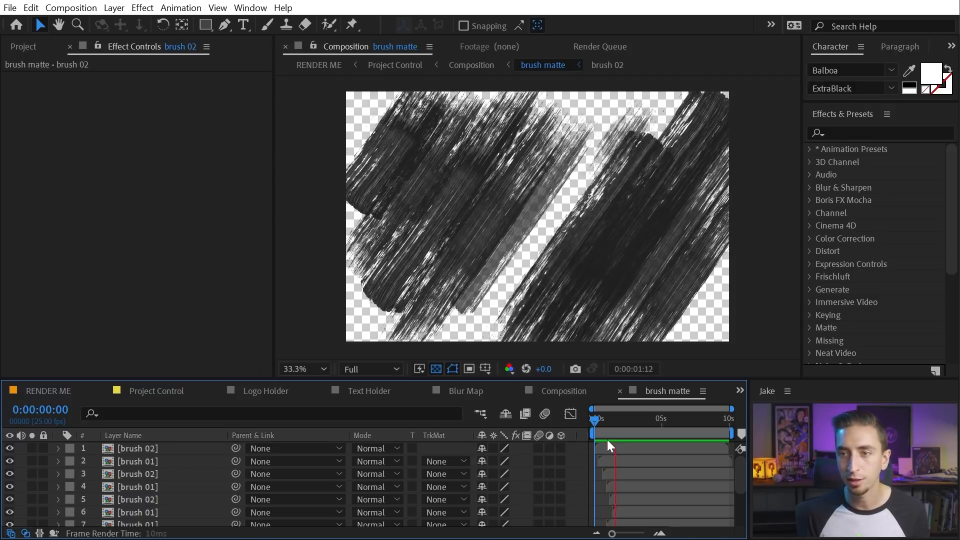
Select the Soft layer and inspect its strokes and Fast Blur around 0:00:04:21
scroll(655, 440, "down", 3)
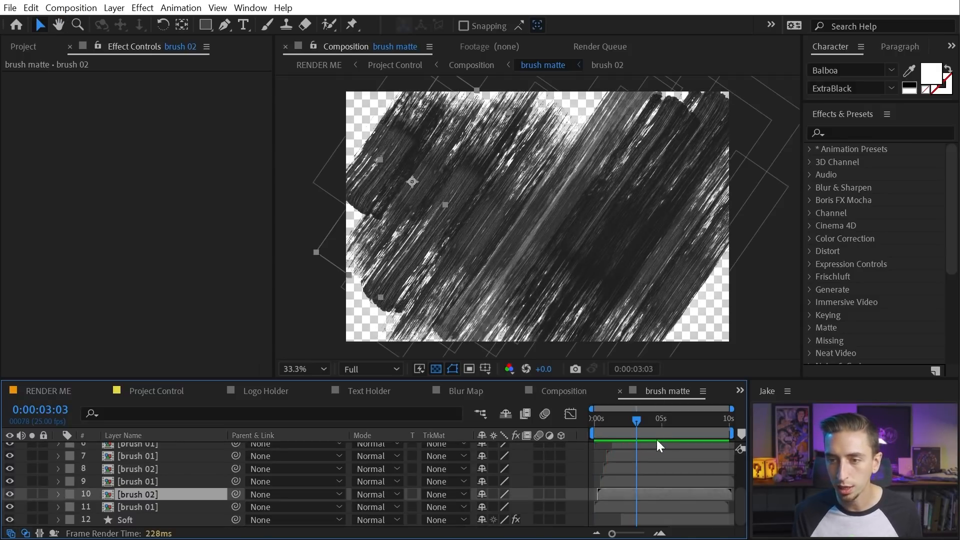
left_click(165, 515)
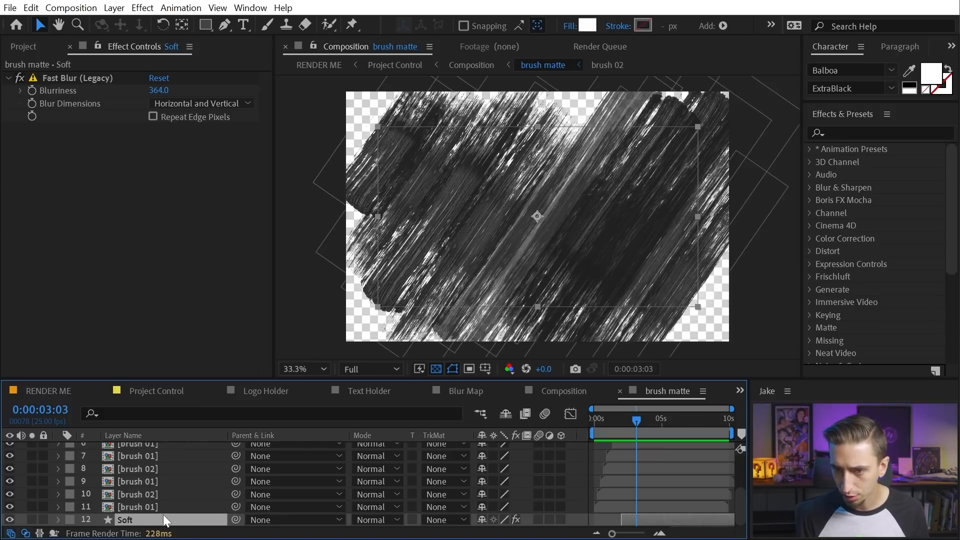
left_click_drag(637, 421, 659, 420)
key("slash")
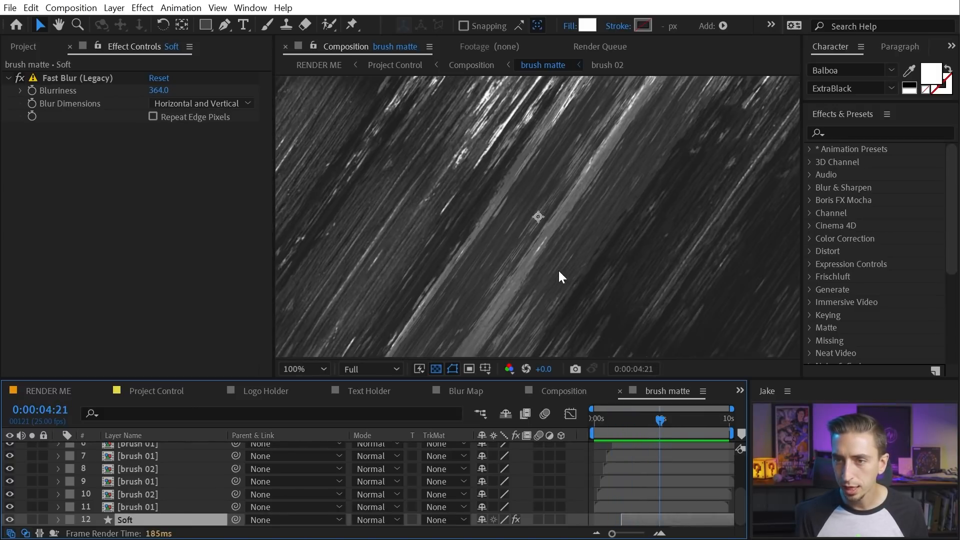
scroll(558, 272, "down", 1)
Hide and re-show the Soft layer, then solo it
left_click(9, 520)
left_click(8, 521)
left_click(10, 520)
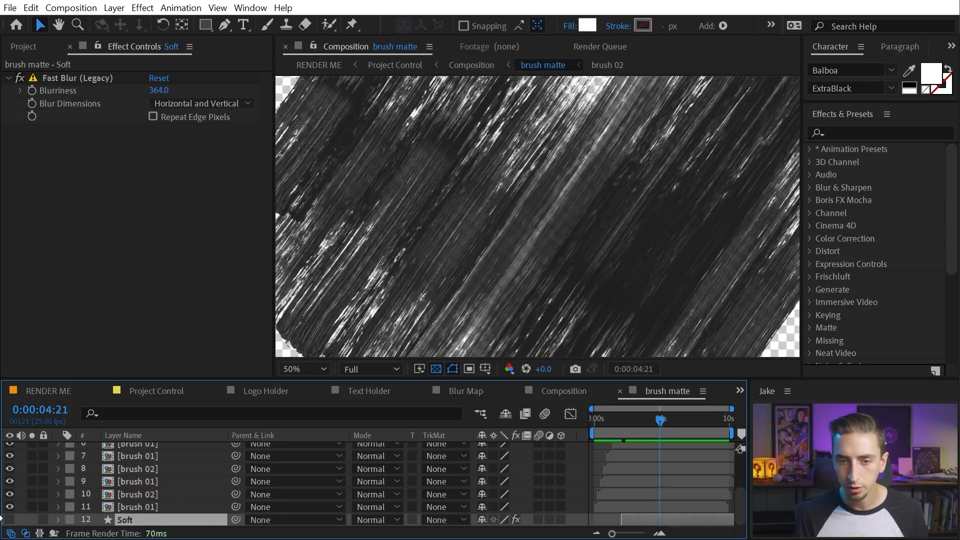
left_click(10, 520)
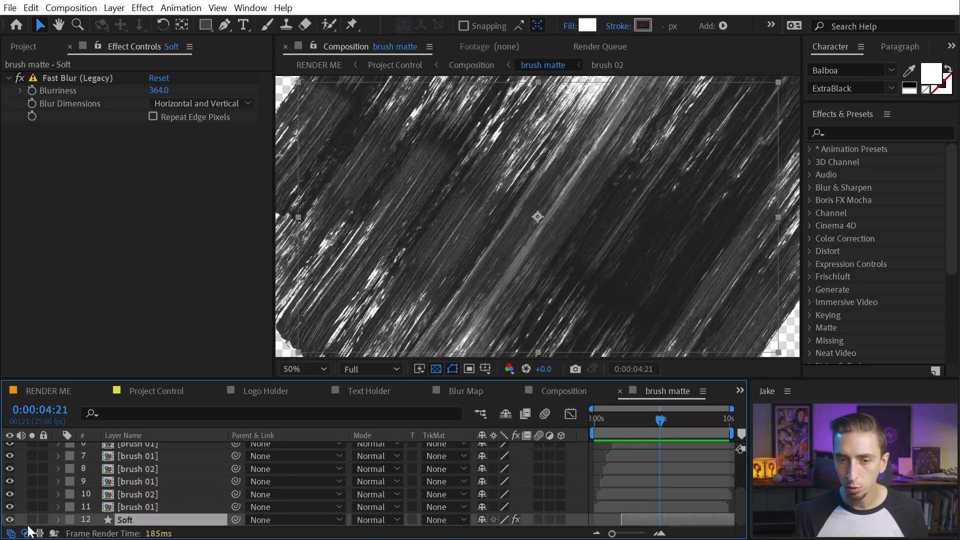
left_click(32, 520)
Compare the Soft layer with its Fast Blur off and on, then unsolo it
scroll(578, 250, "down", 1)
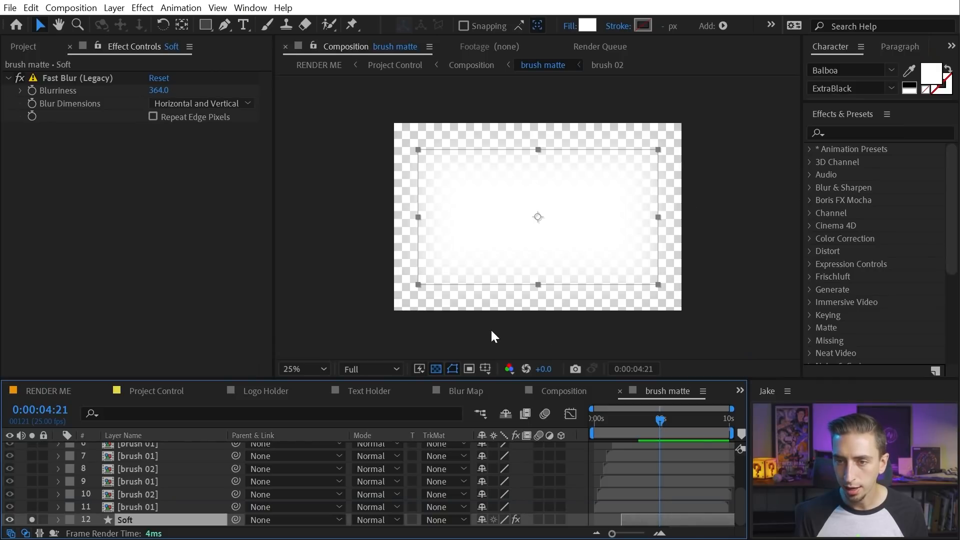
left_click(20, 77)
left_click(20, 77)
left_click(20, 77)
left_click(20, 78)
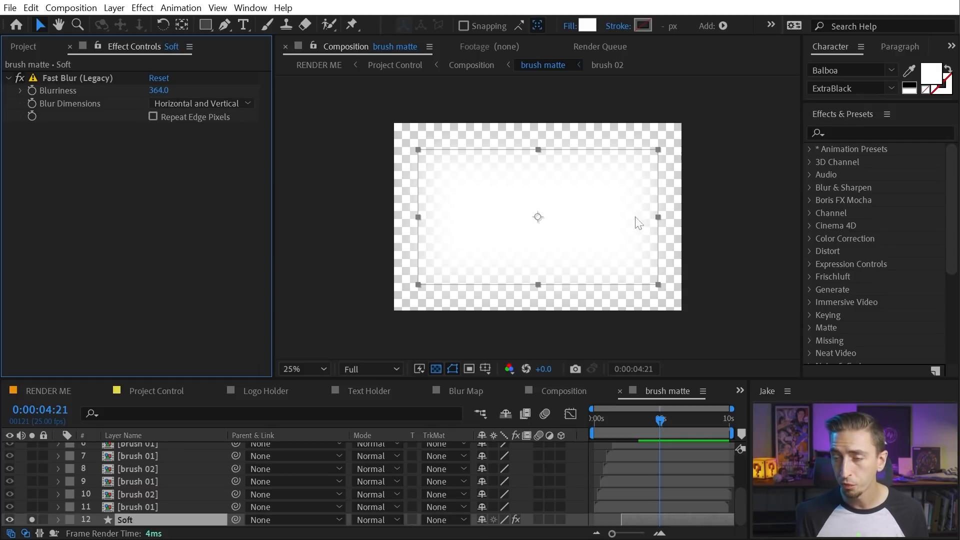
left_click(32, 520)
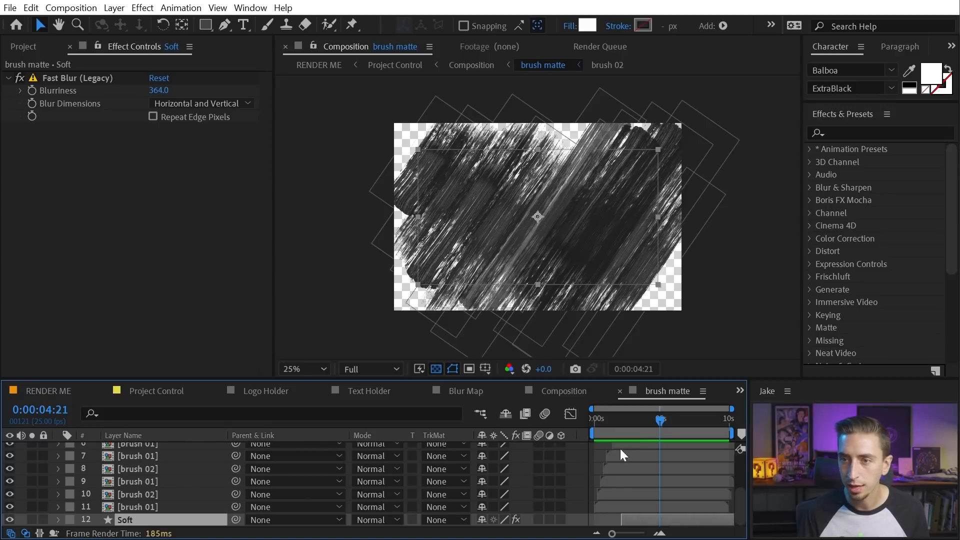
mouse_move(644, 421)
left_mouse_down()
mouse_move(607, 418)
mouse_move(648, 425)
left_mouse_up()
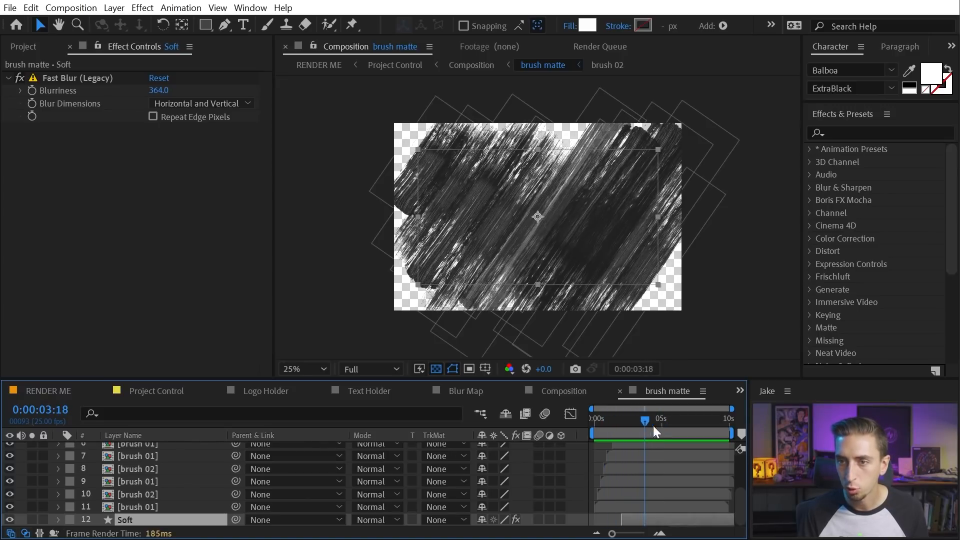
left_click(620, 391)
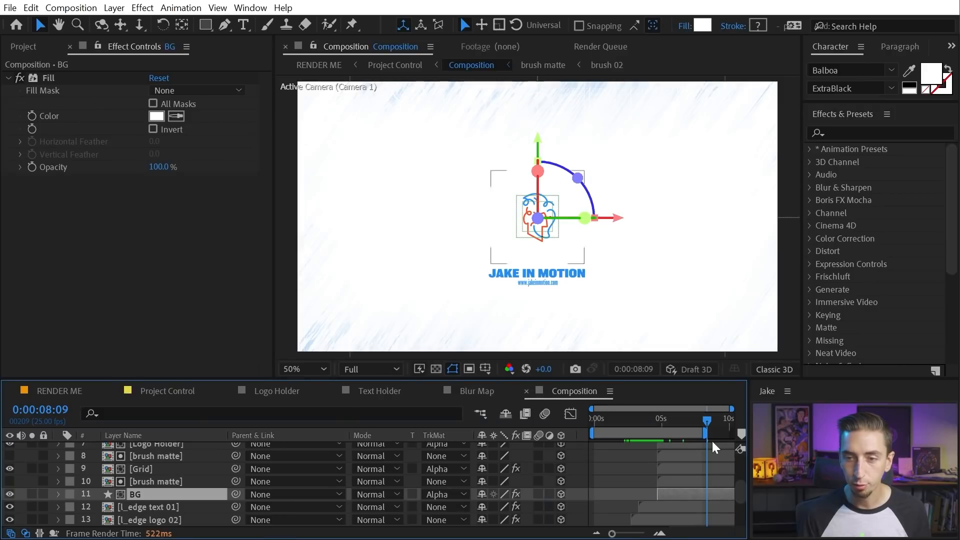
left_click(660, 421)
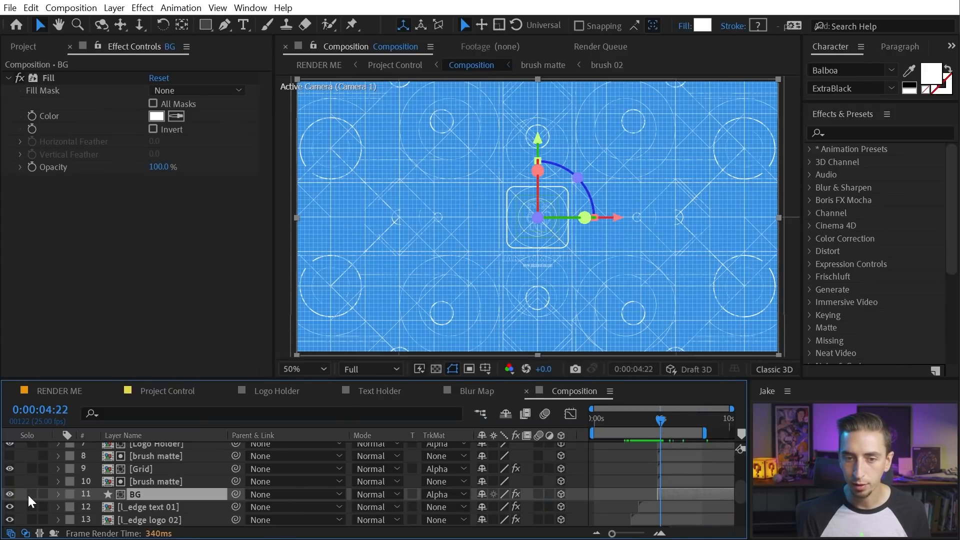
left_click(32, 494)
key("space")
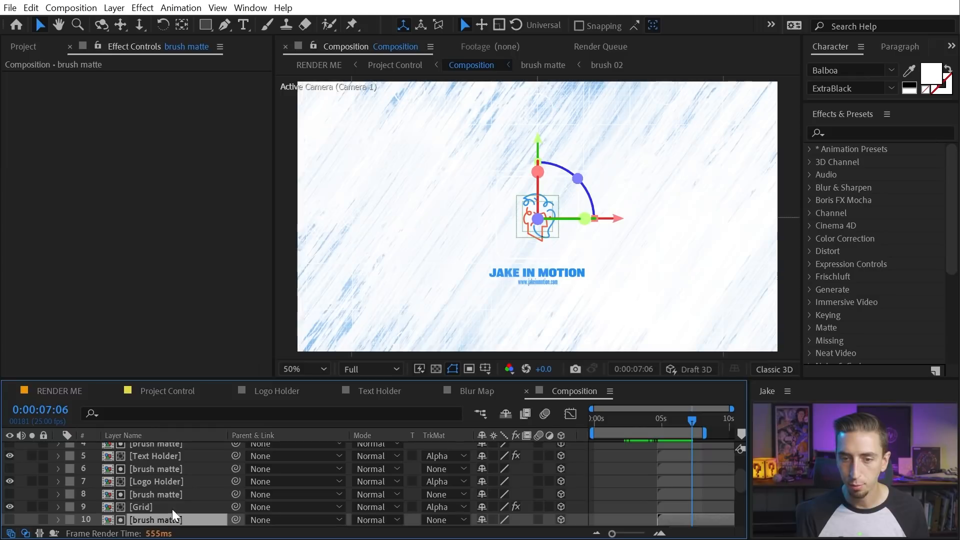
left_click(169, 496)
left_click(175, 504)
left_click(183, 496)
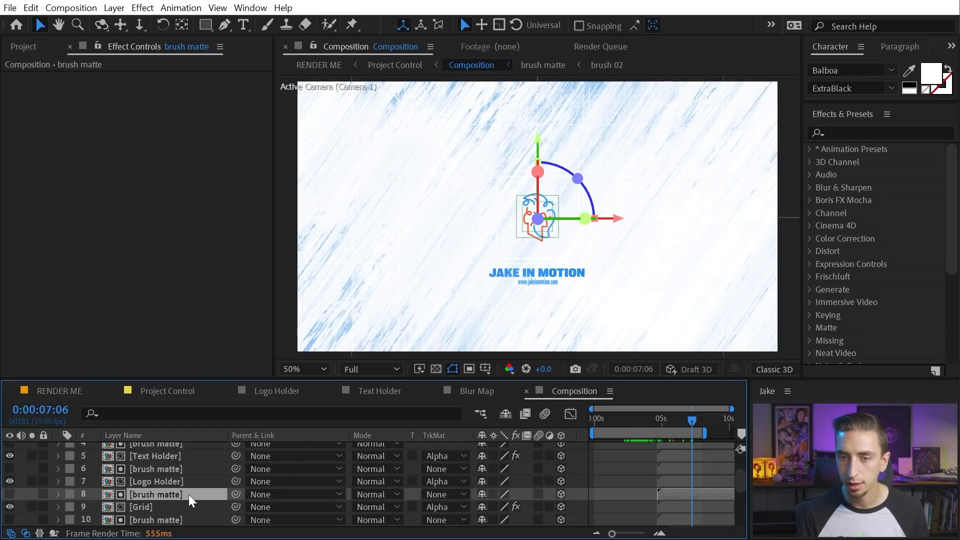
left_click(190, 483)
left_click(192, 473)
scroll(193, 482, "up", 3)
left_click(174, 494)
left_click(176, 486)
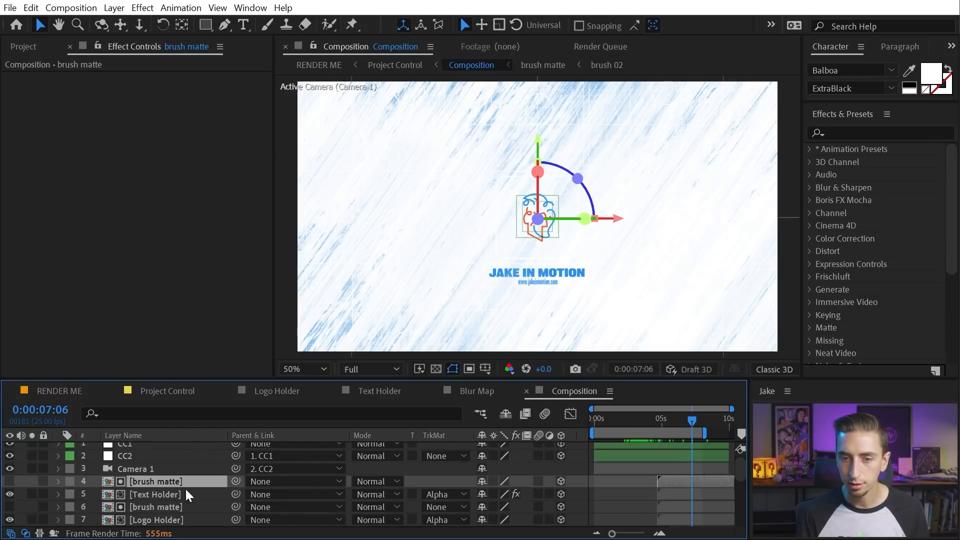
mouse_move(673, 421)
left_mouse_down()
mouse_move(657, 422)
mouse_move(679, 424)
left_mouse_up()
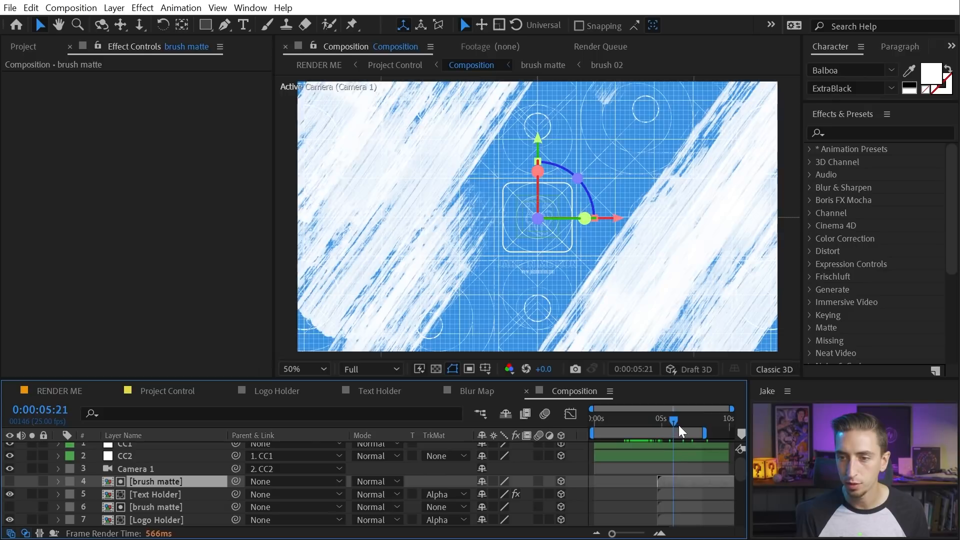
left_click(150, 493)
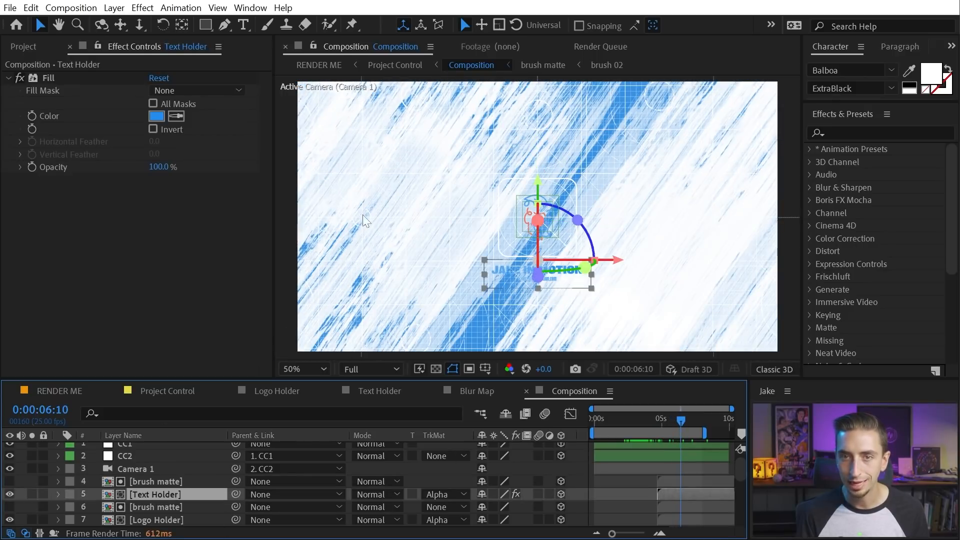
left_click_drag(690, 422, 708, 422)
left_click(623, 484)
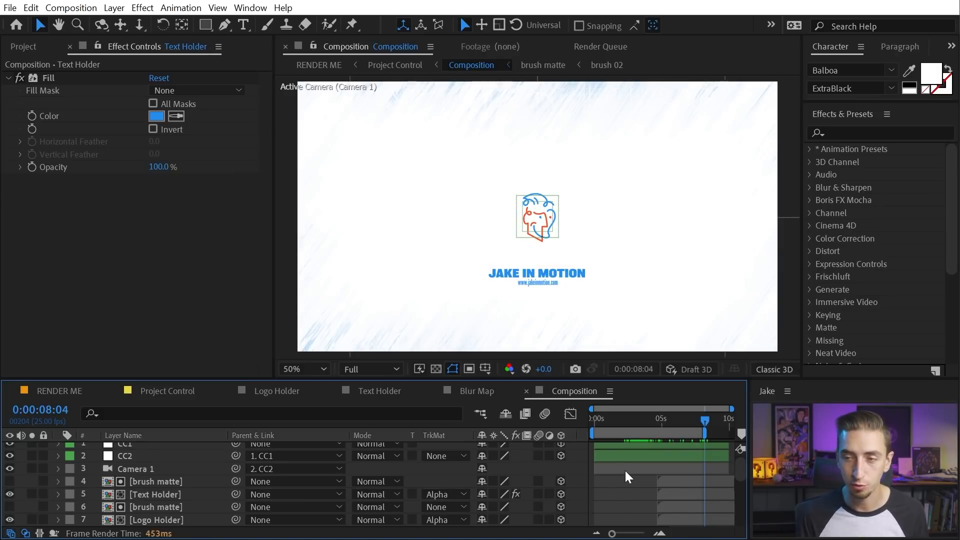
scroll(648, 484, "up", 1)
left_click_drag(718, 422, 724, 417)
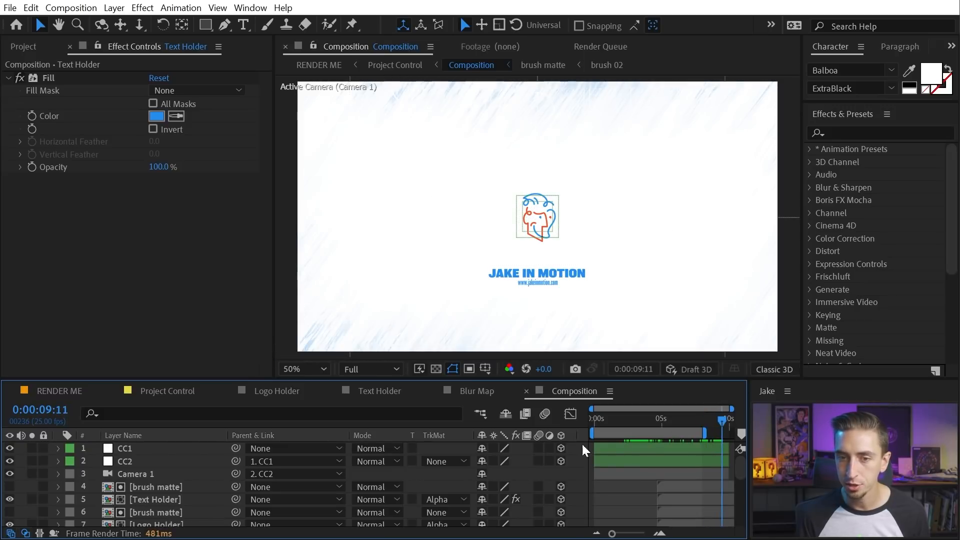
scroll(616, 481, "down", 3)
scroll(604, 479, "down", 3)
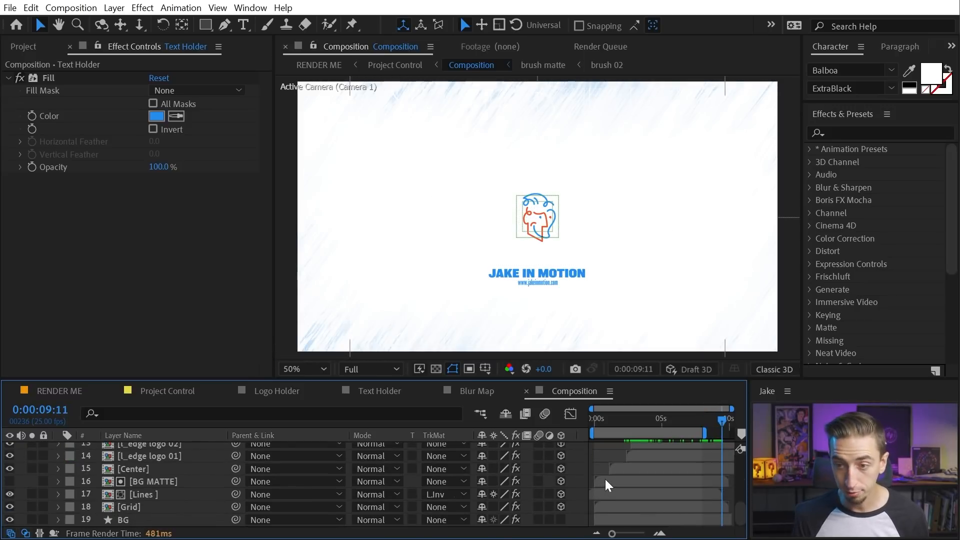
left_click(124, 520)
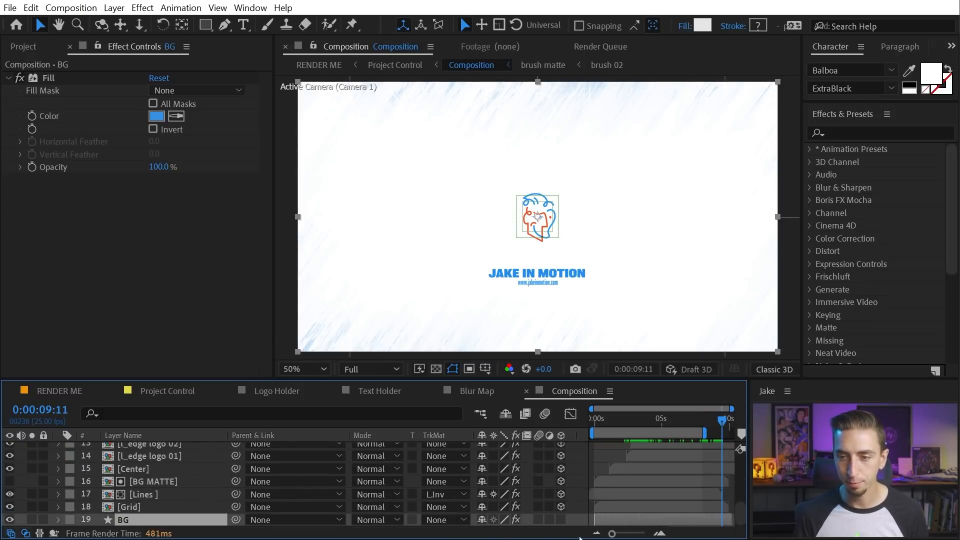
scroll(579, 499, "up", 6)
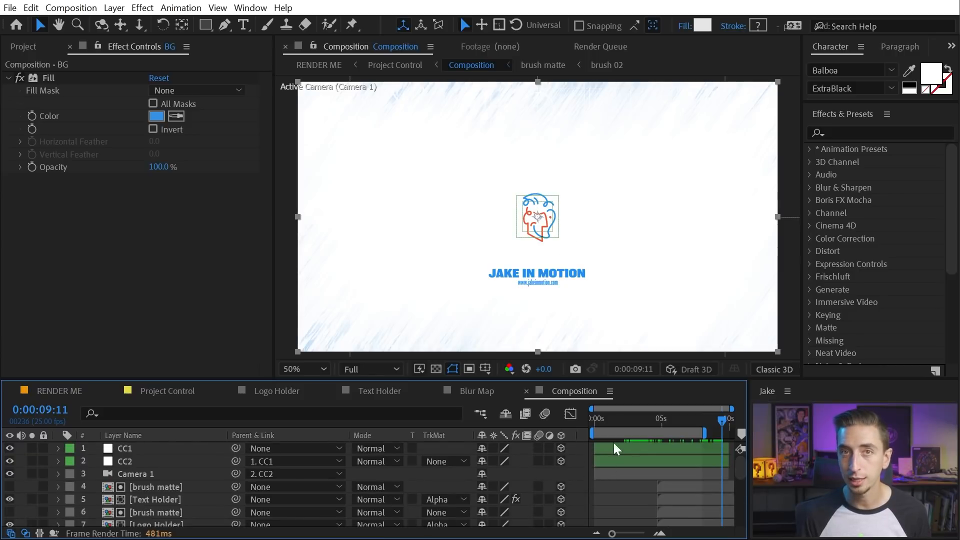
left_click(169, 475)
left_click_drag(675, 423, 646, 419)
left_click(150, 506)
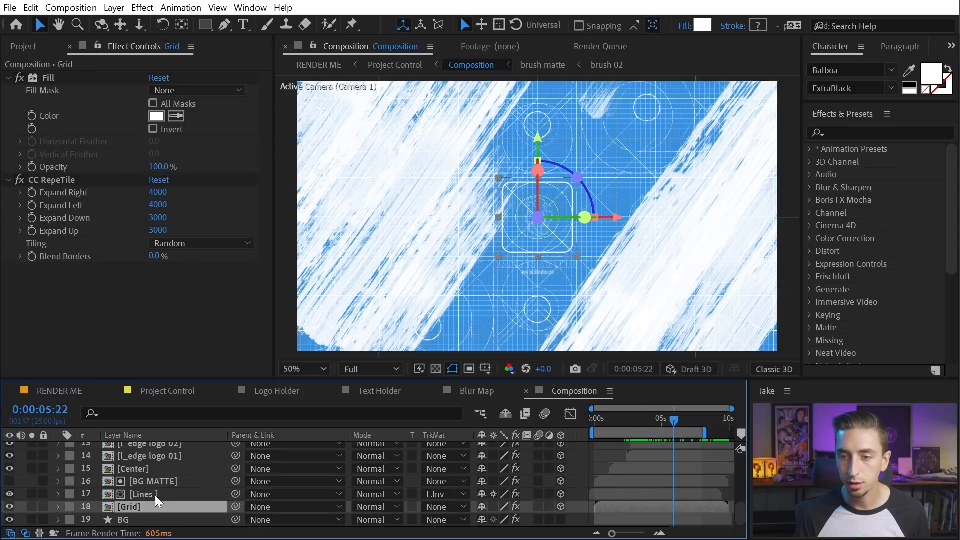
left_click(142, 494)
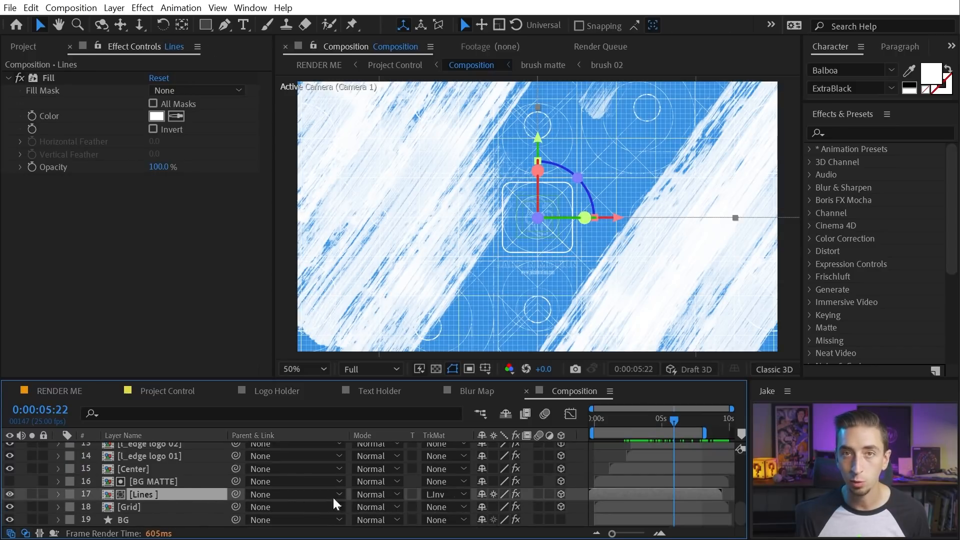
View the Lines precomp's line art, then return to the main composition at 0:00:03:11
double_click(166, 494)
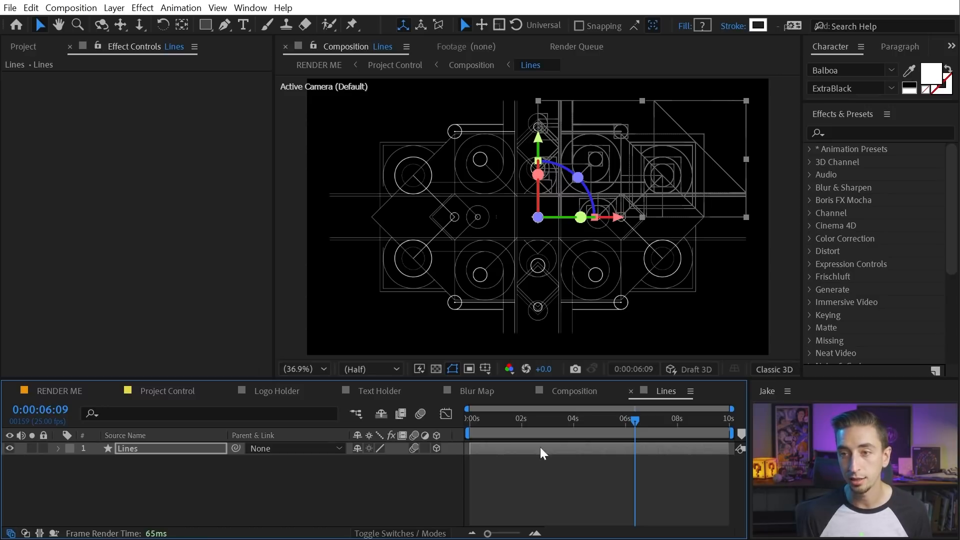
left_click(629, 390)
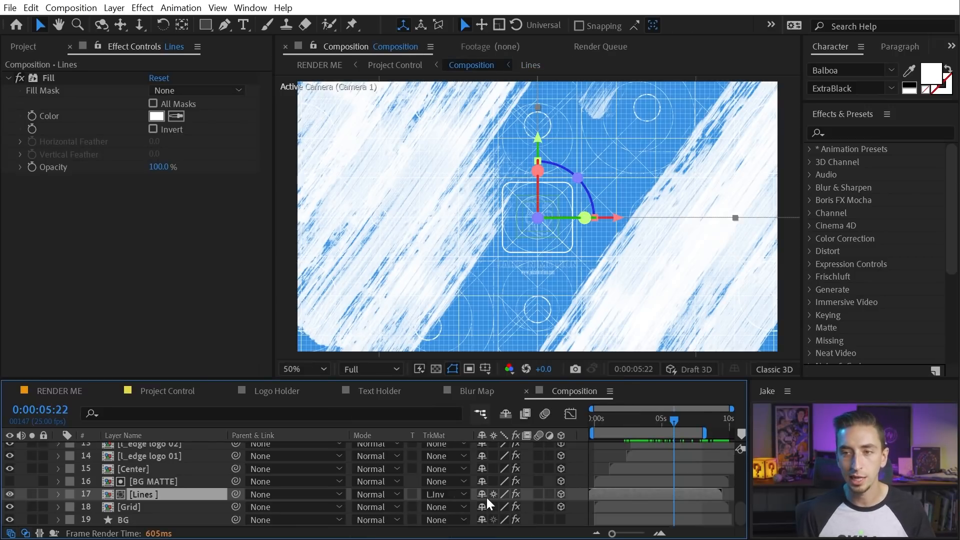
double_click(184, 497)
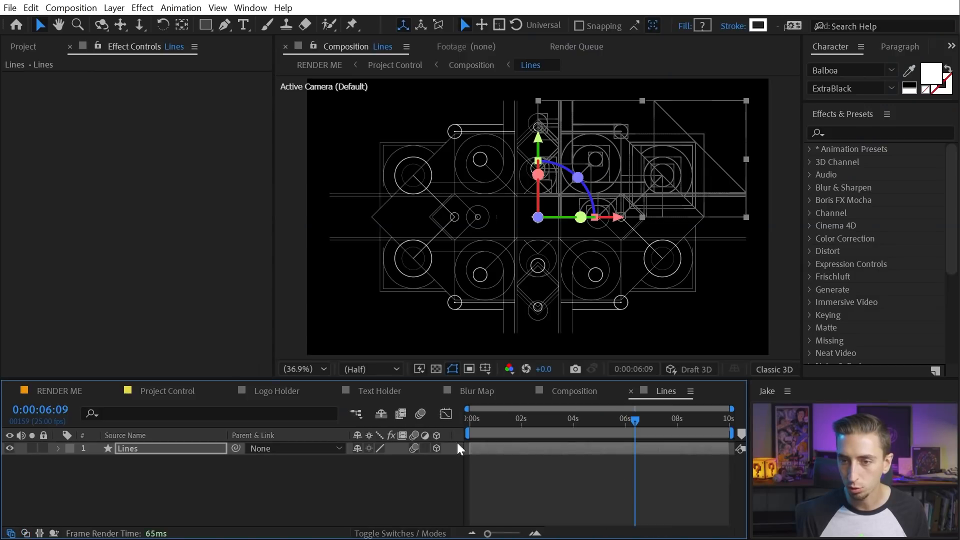
left_click(592, 390)
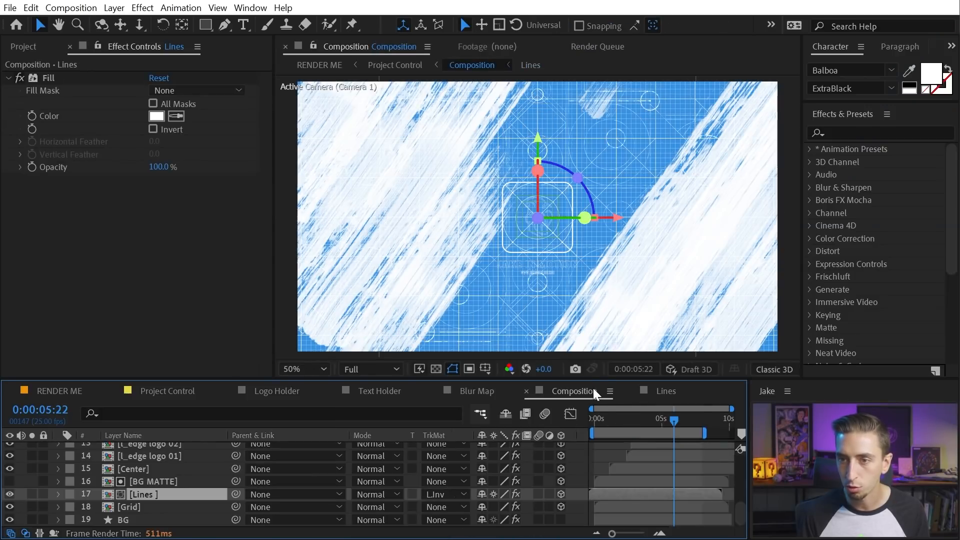
left_click_drag(624, 417, 641, 419)
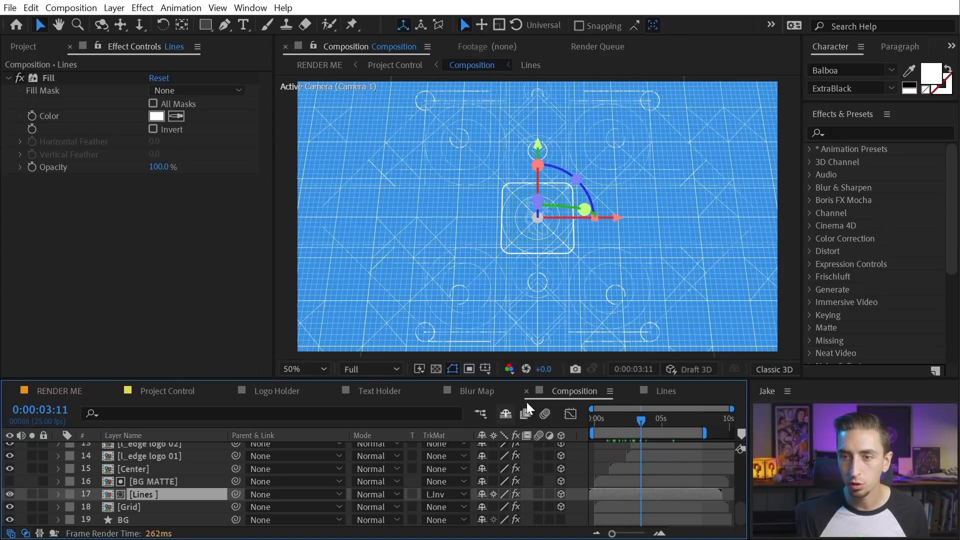
Select the Lines layer inside the Lines precomp, compare with the main composition, then close the precomp
left_click(651, 391)
left_click(434, 446)
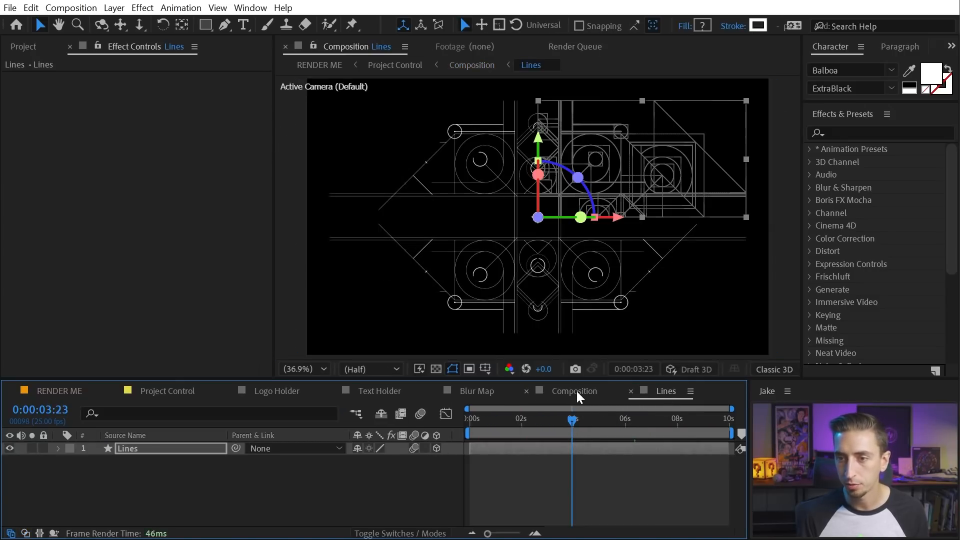
left_click(575, 391)
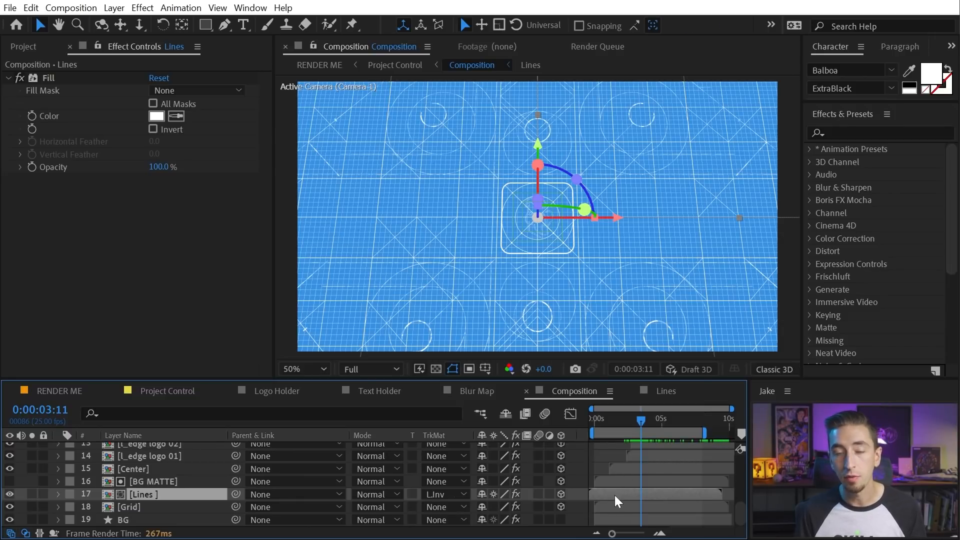
left_click(650, 391)
left_click(631, 391)
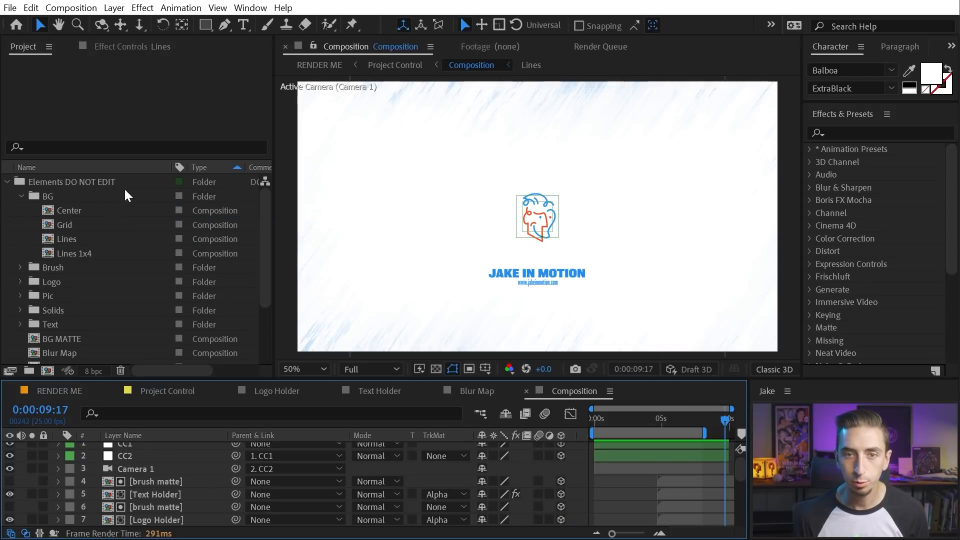
left_click(42, 197)
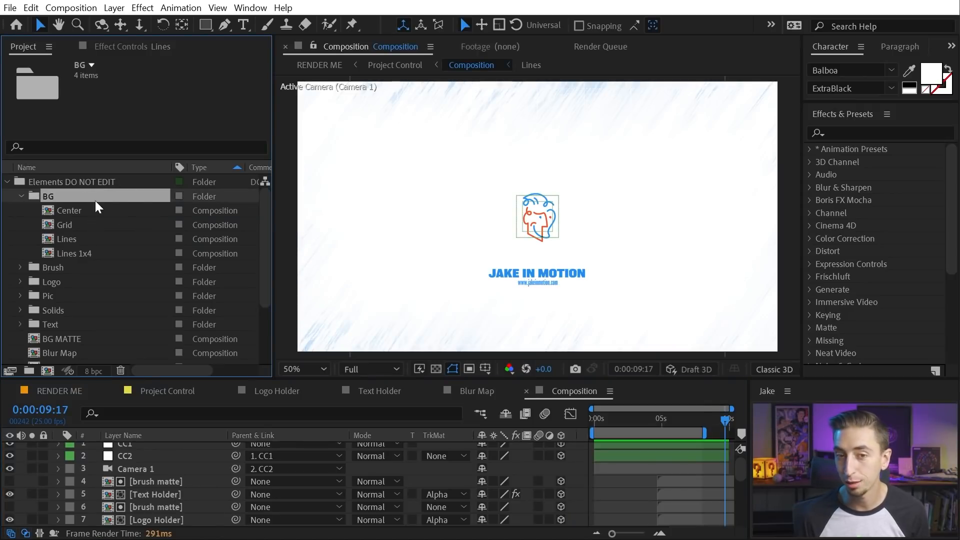
left_click(73, 253)
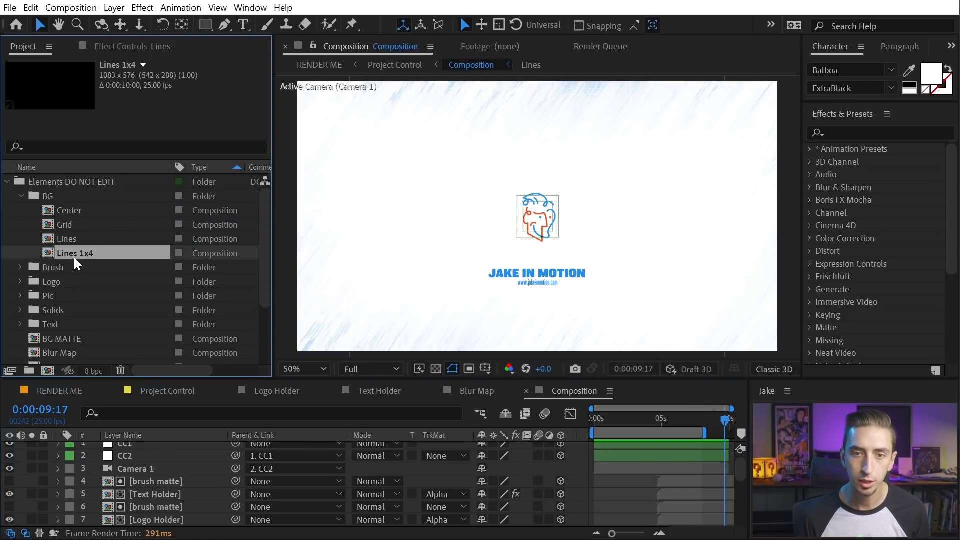
left_click(143, 65)
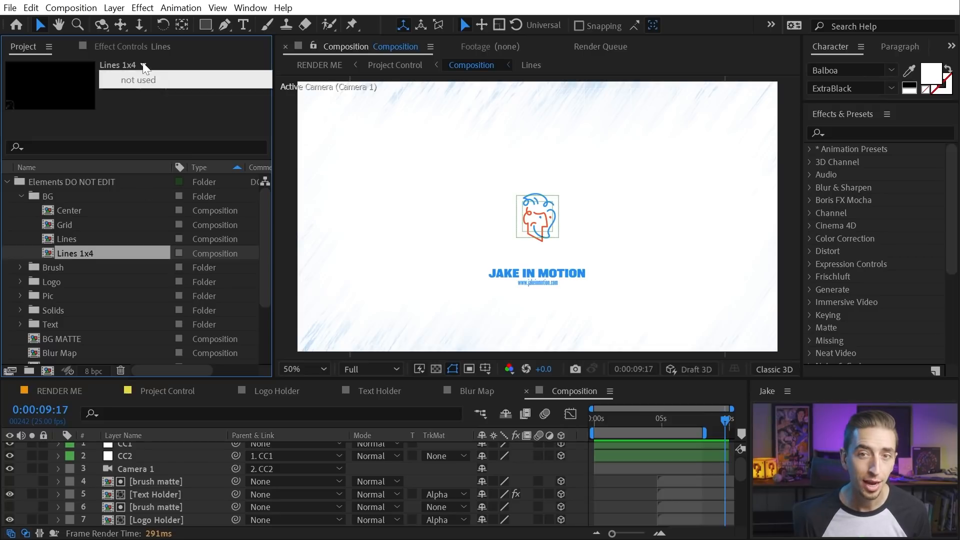
left_click(71, 254)
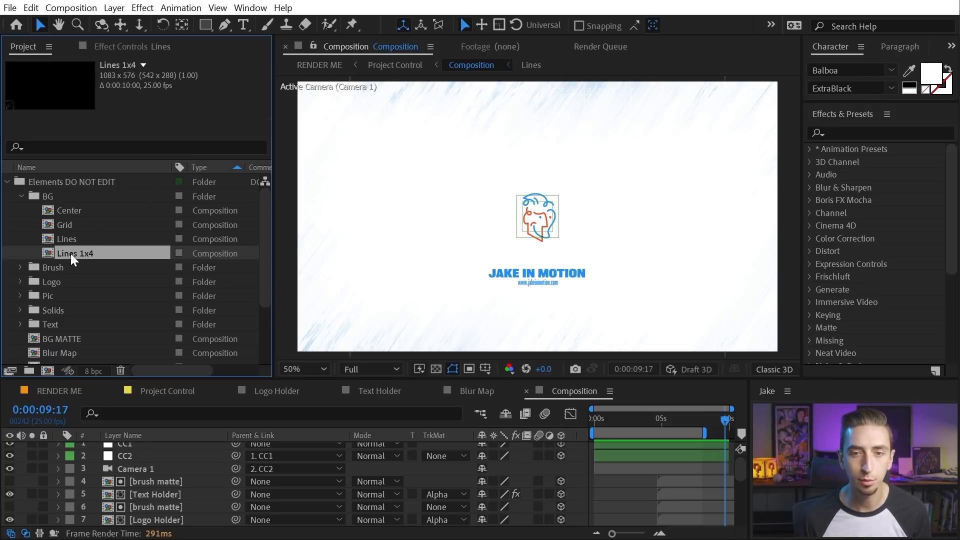
double_click(70, 253)
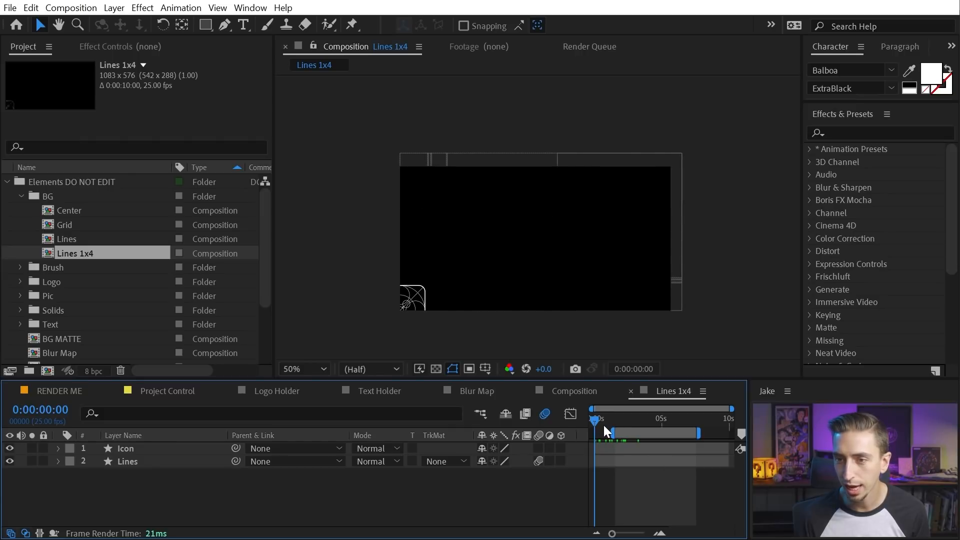
key("space")
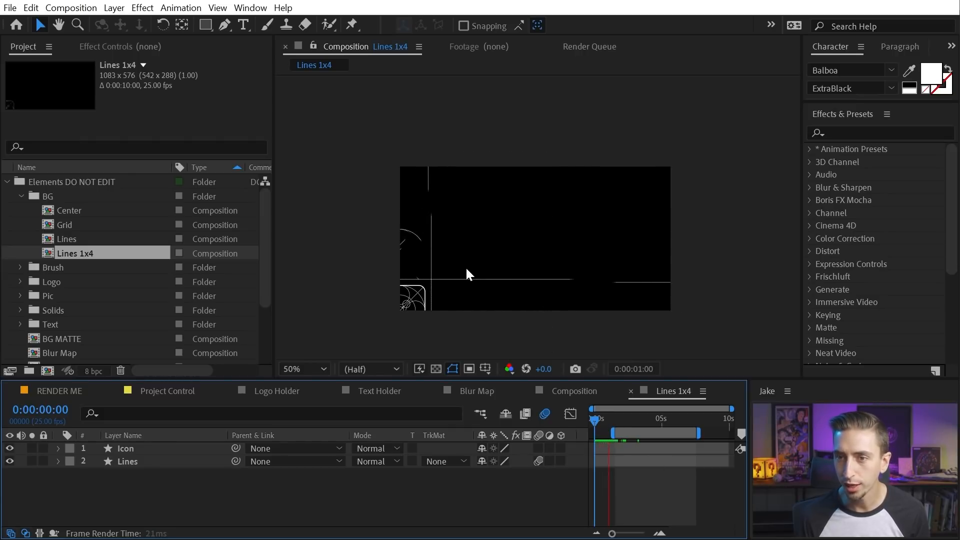
key("shift+slash")
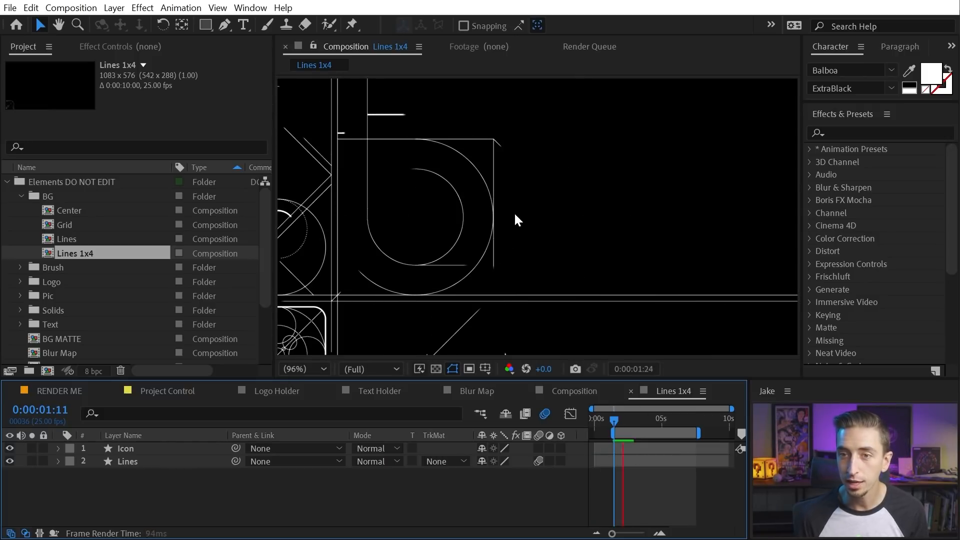
left_click(622, 421)
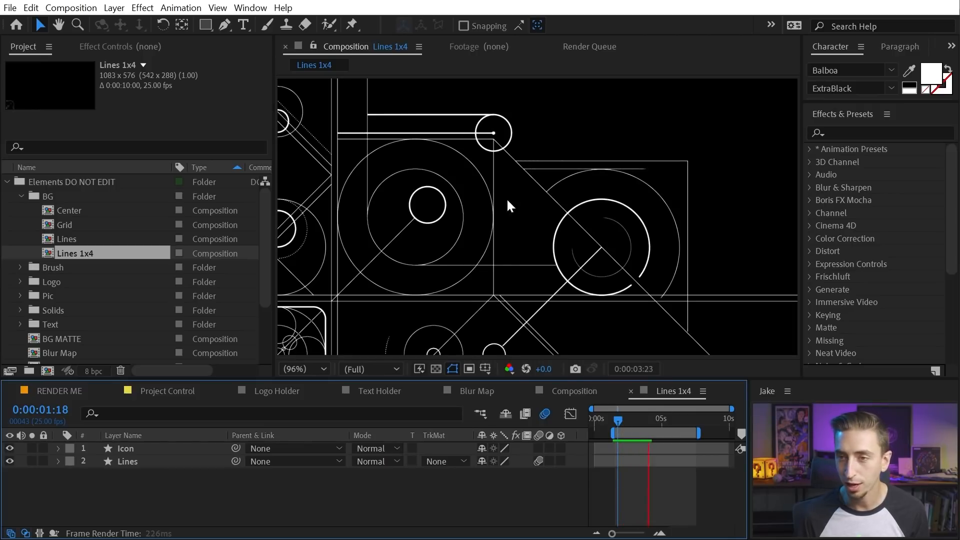
left_click(151, 449)
left_click(149, 461)
left_click(176, 498)
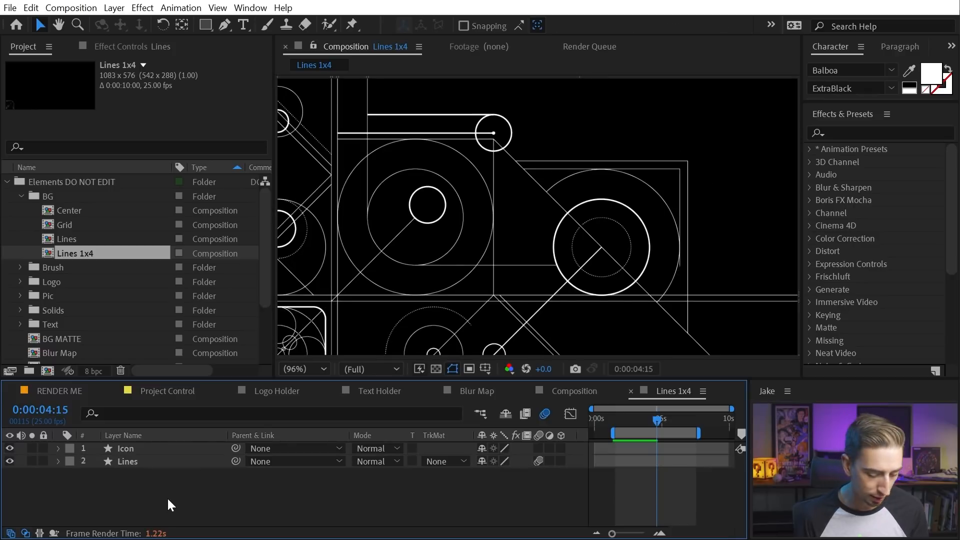
key("ctrl+a")
key("u")
scroll(654, 467, "down", 10)
scroll(653, 475, "up", 10)
key("u")
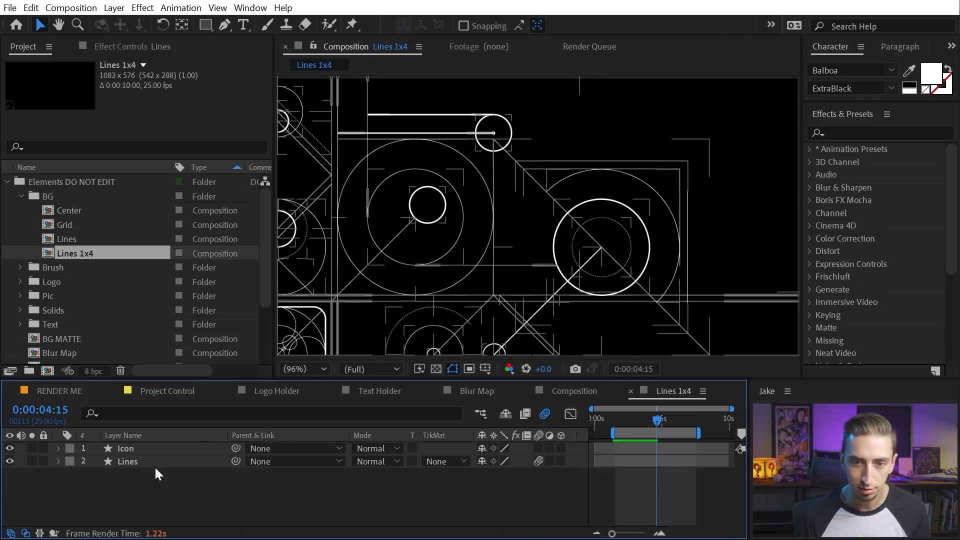
left_click(139, 449)
left_click_drag(656, 419, 575, 418)
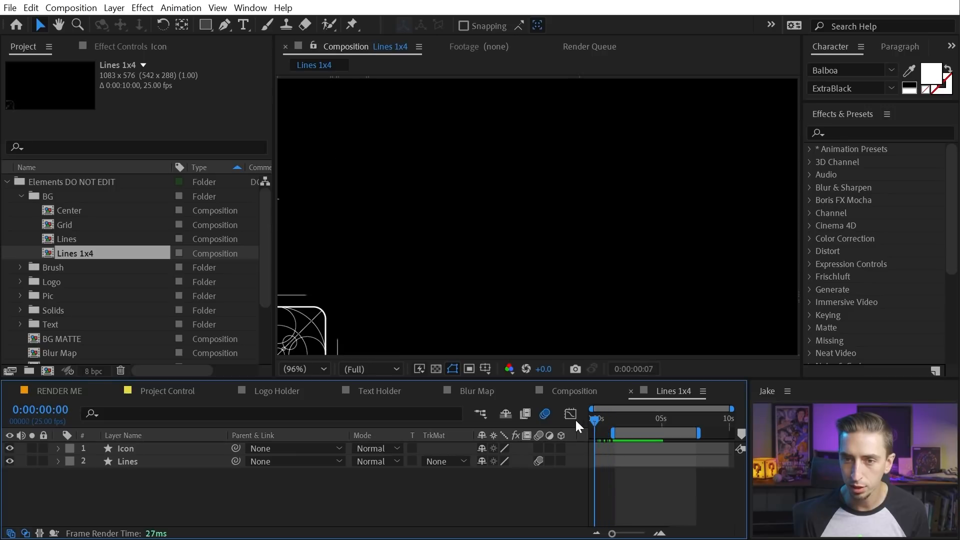
left_click(142, 449)
left_click_drag(595, 418, 668, 420)
scroll(623, 257, "down", 1)
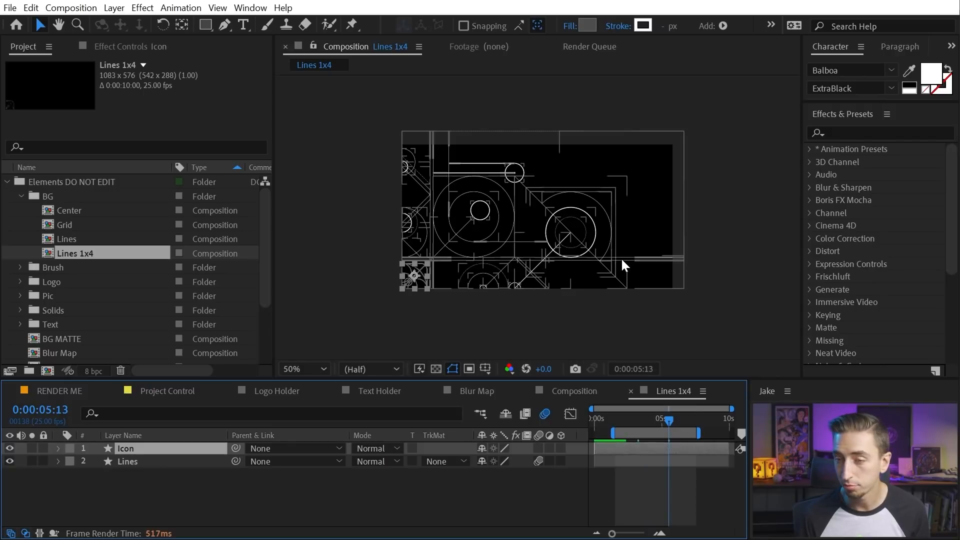
left_click(621, 257)
left_click(241, 491)
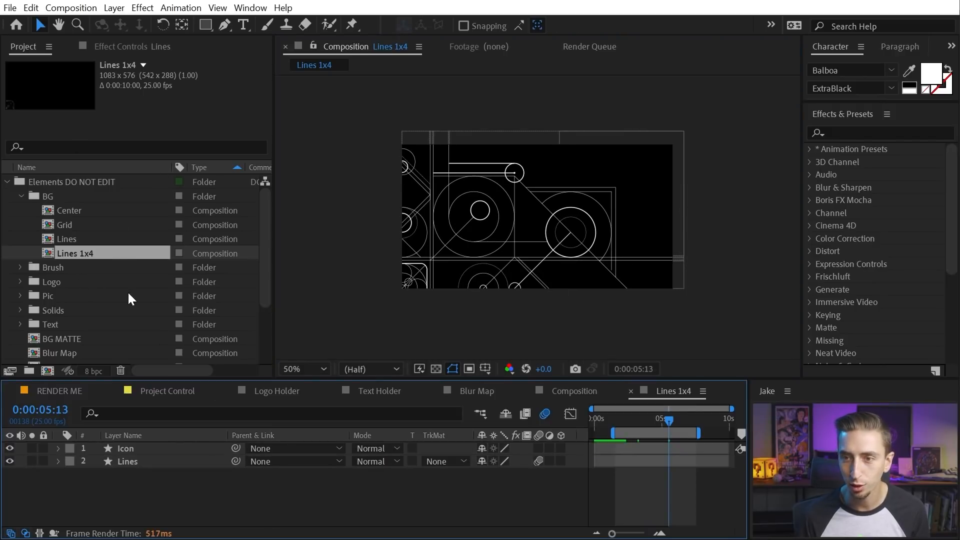
left_click_drag(649, 421, 617, 419)
key("space")
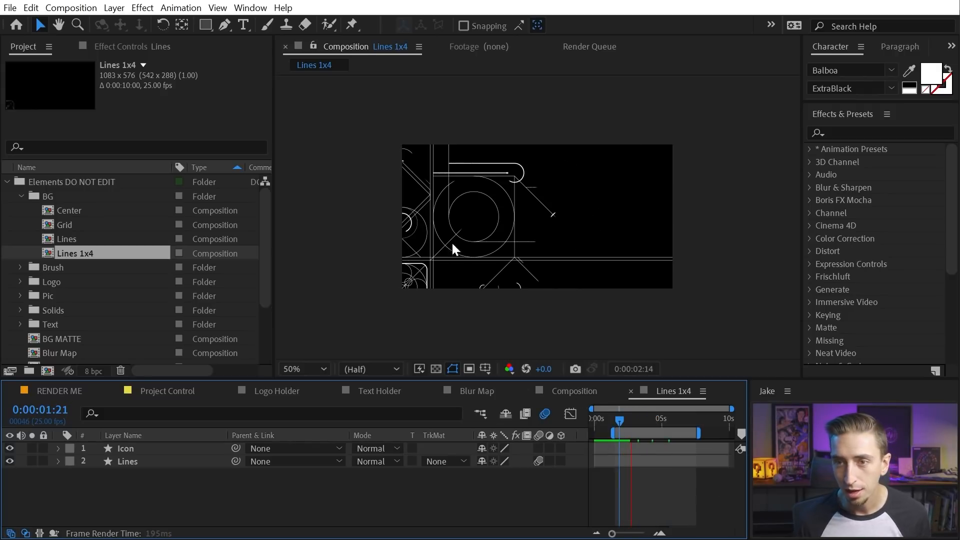
key("space")
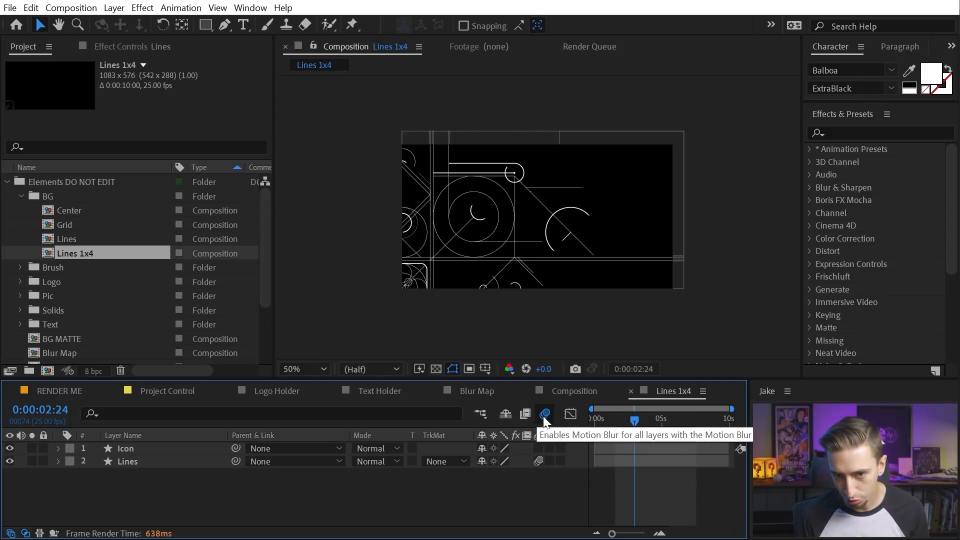
left_click_drag(634, 420, 619, 418)
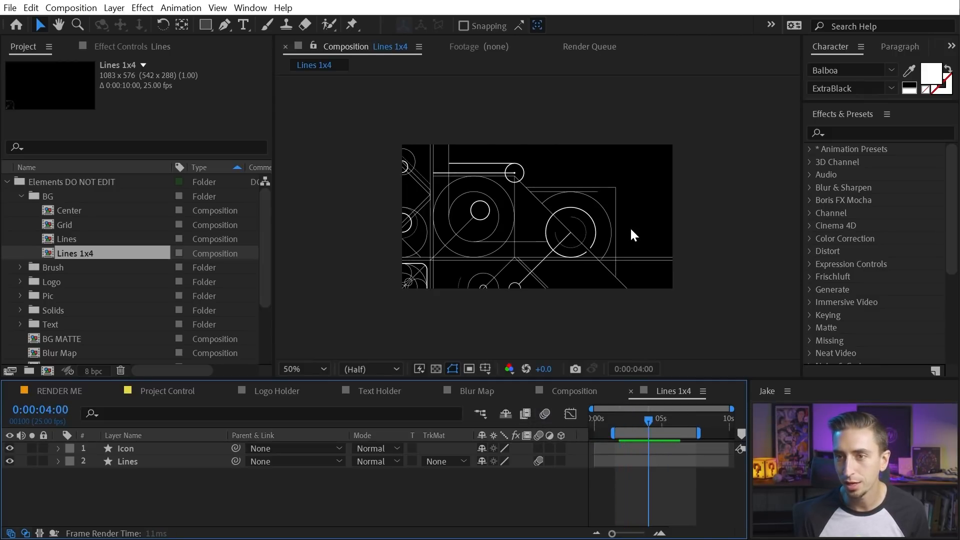
scroll(631, 227, "up", 4)
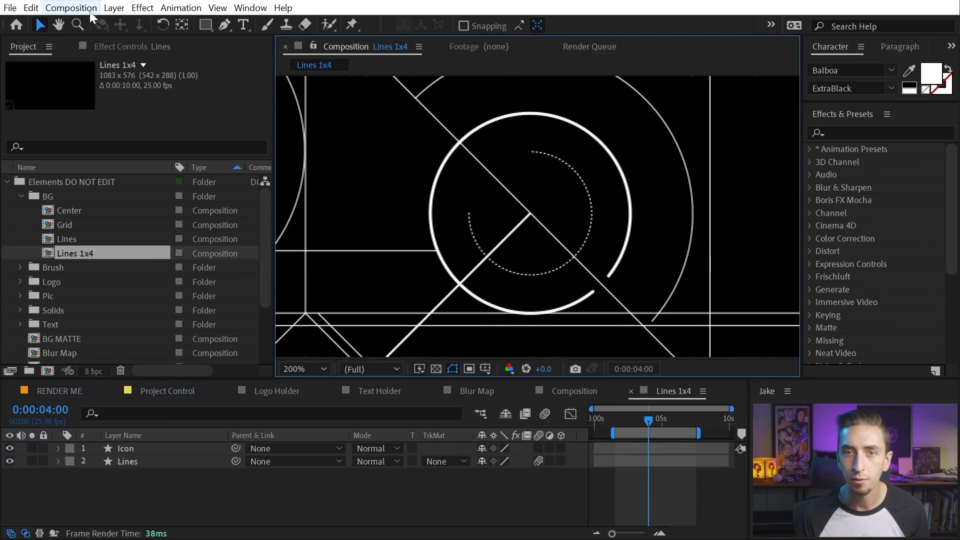
left_click(90, 11)
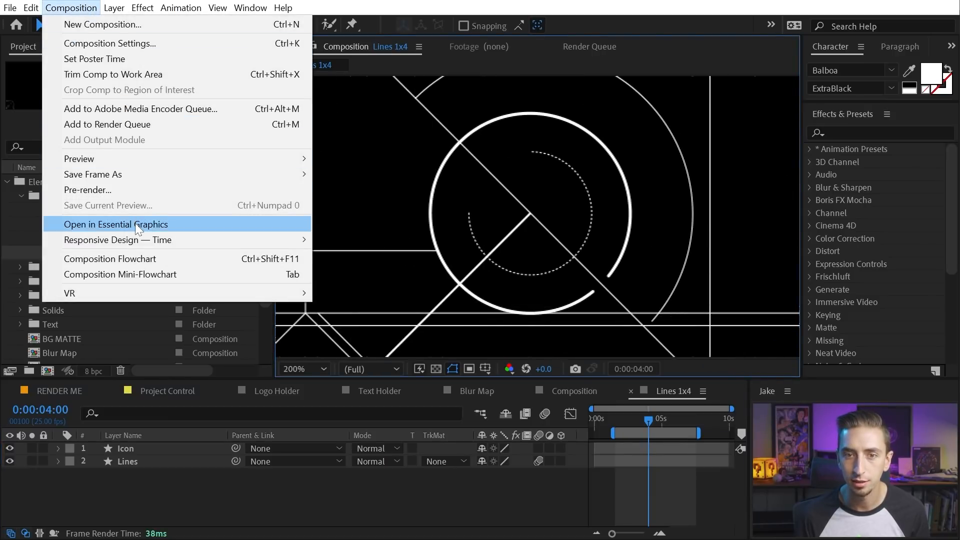
left_click(109, 43)
left_click(287, 138)
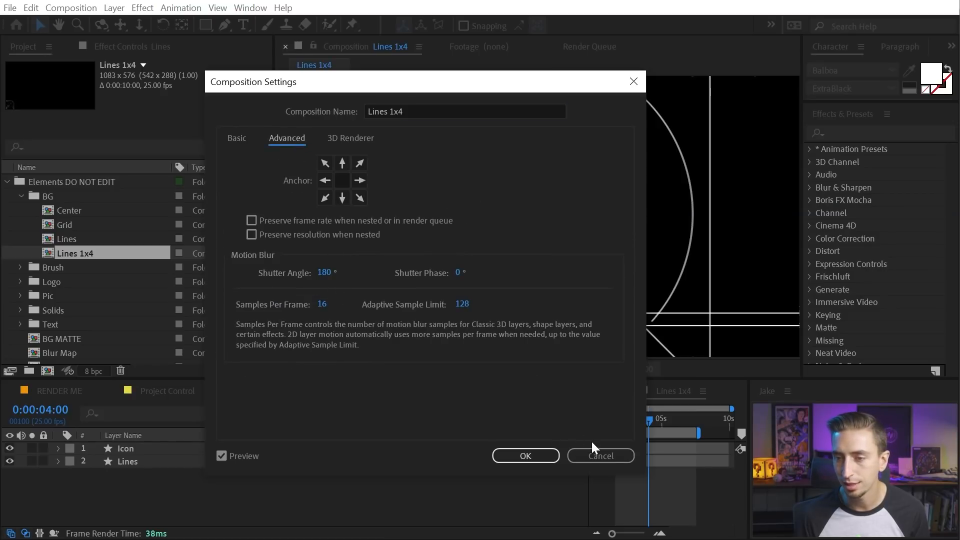
left_click(620, 456)
left_click(639, 419)
left_click(544, 414)
scroll(638, 231, "up", 2)
left_click_drag(690, 212, 468, 216)
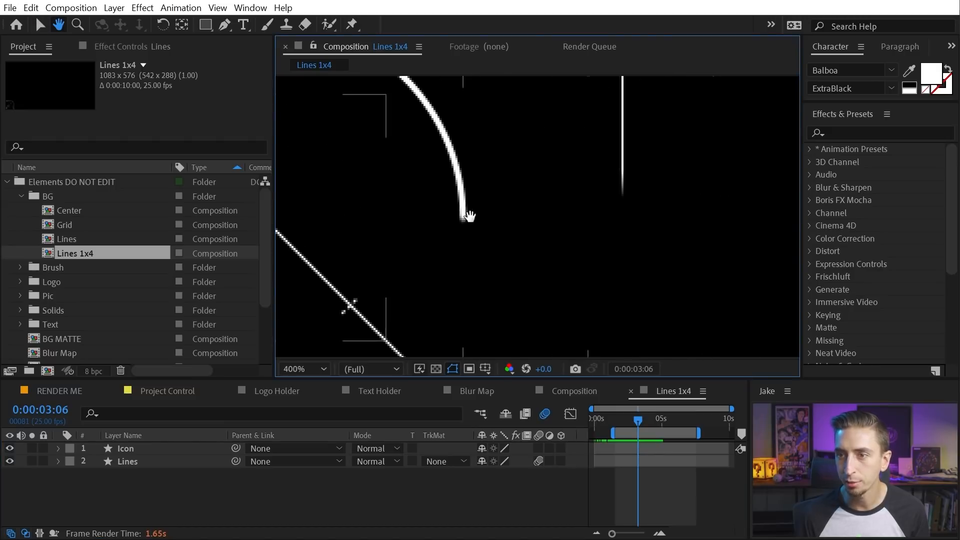
scroll(622, 207, "up", 1)
left_click_drag(685, 172, 540, 258)
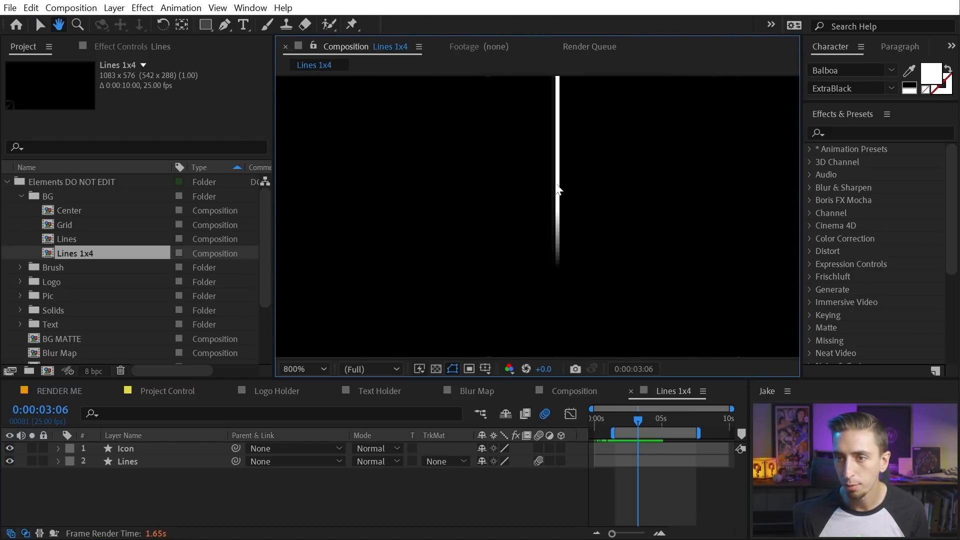
left_click(544, 417)
left_click(545, 416)
scroll(523, 239, "down", 1)
scroll(643, 188, "down", 1)
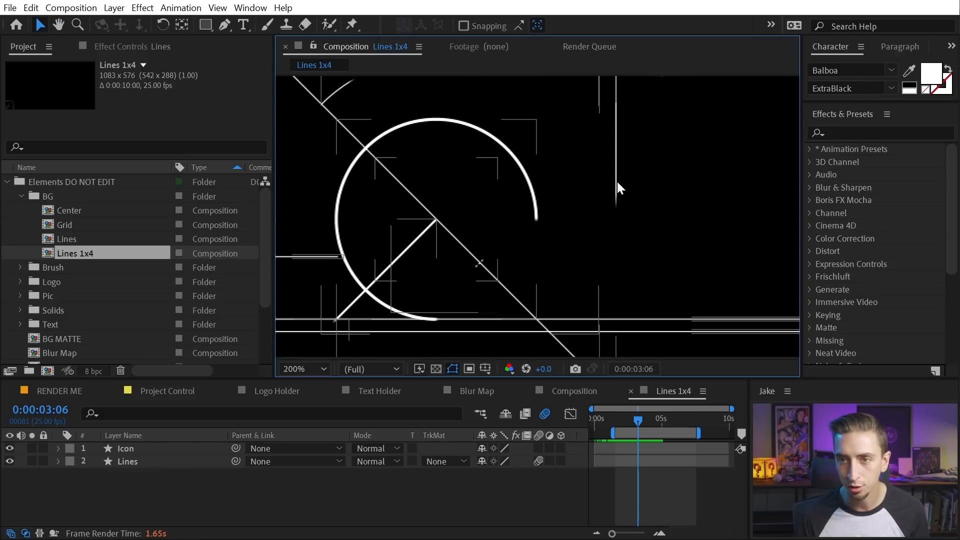
key("comma")
left_click_drag(484, 248, 621, 287)
Fit the composition in the viewer and switch to RENDER ME near its start
key("v")
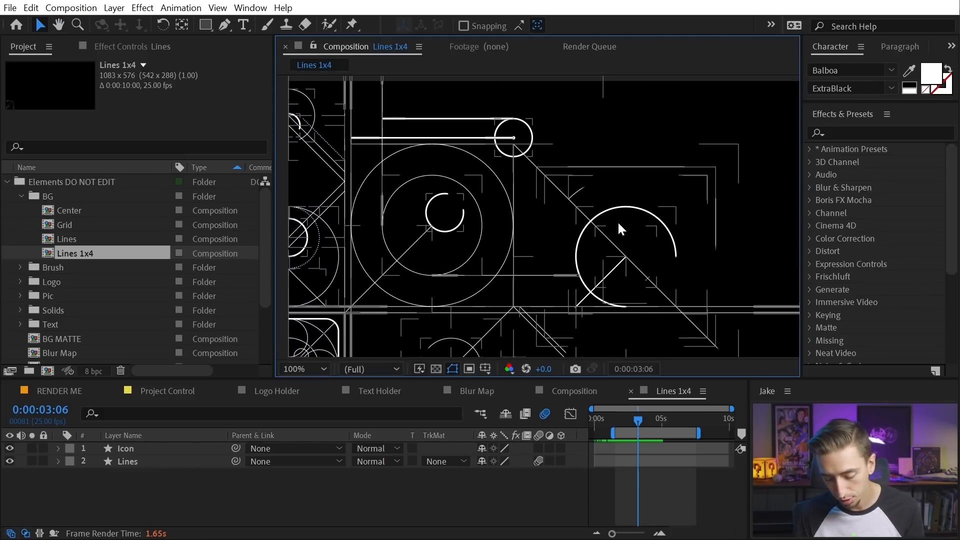
key("shift+slash")
left_click(631, 502)
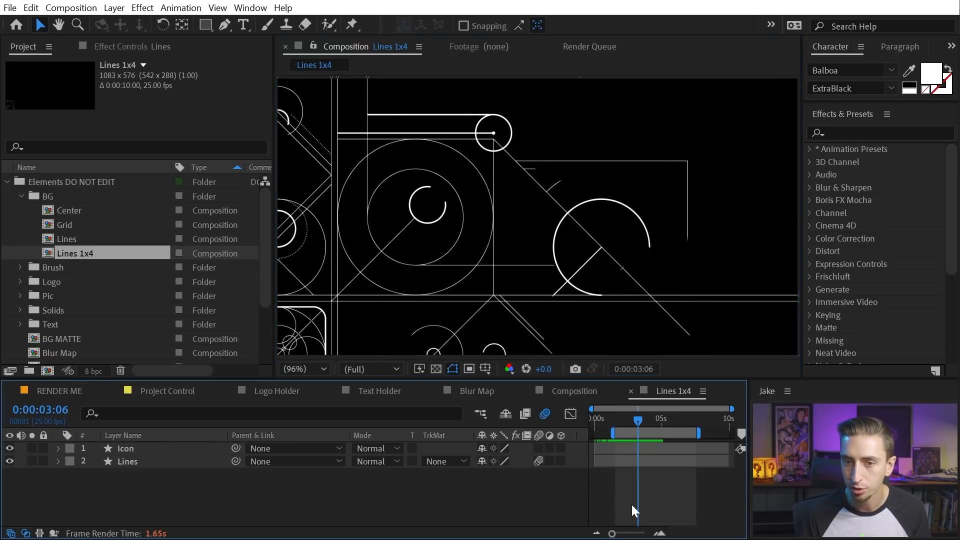
left_click(61, 393)
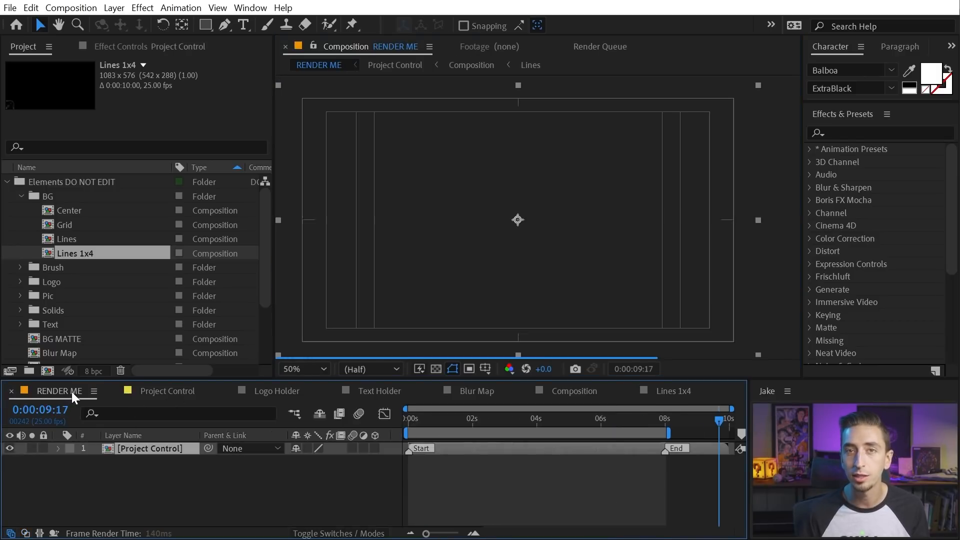
left_click_drag(593, 423, 455, 447)
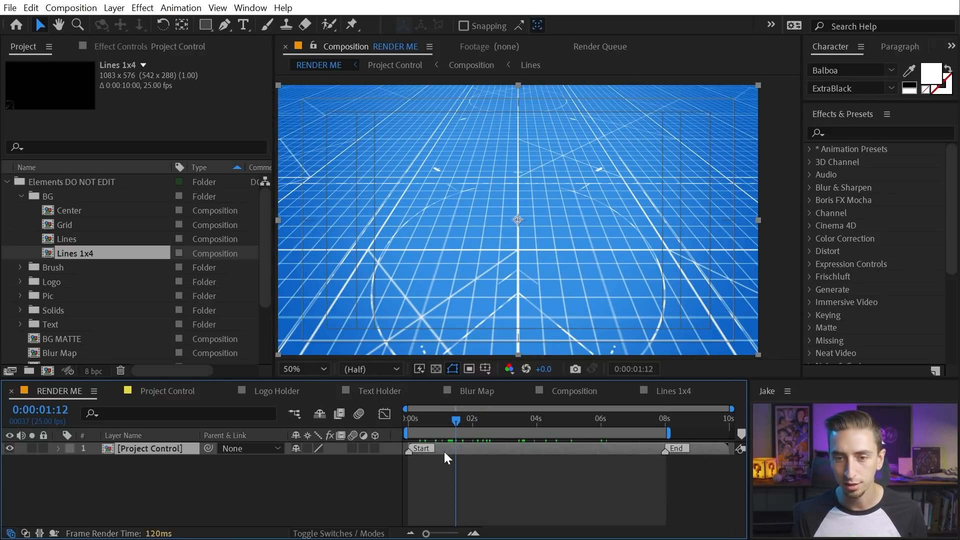
Enable motion blur for RENDER ME and scrub to the rounded-square frame reveal
left_click(253, 469)
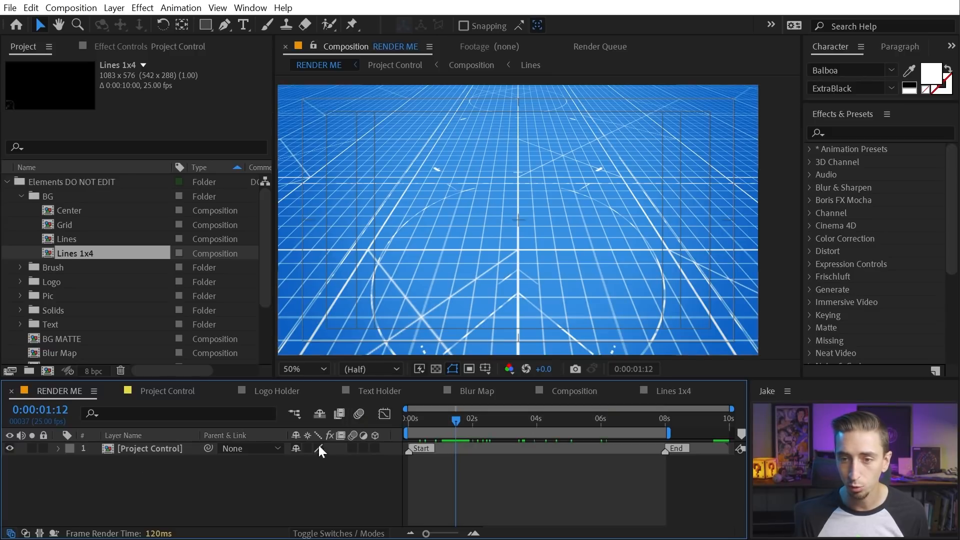
left_click(362, 411)
left_click(459, 422)
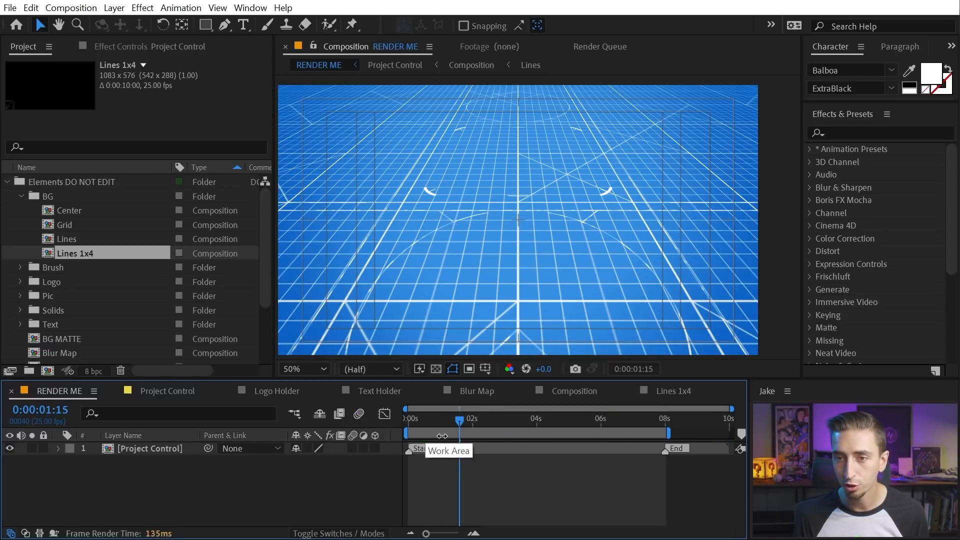
left_click_drag(470, 419, 546, 419)
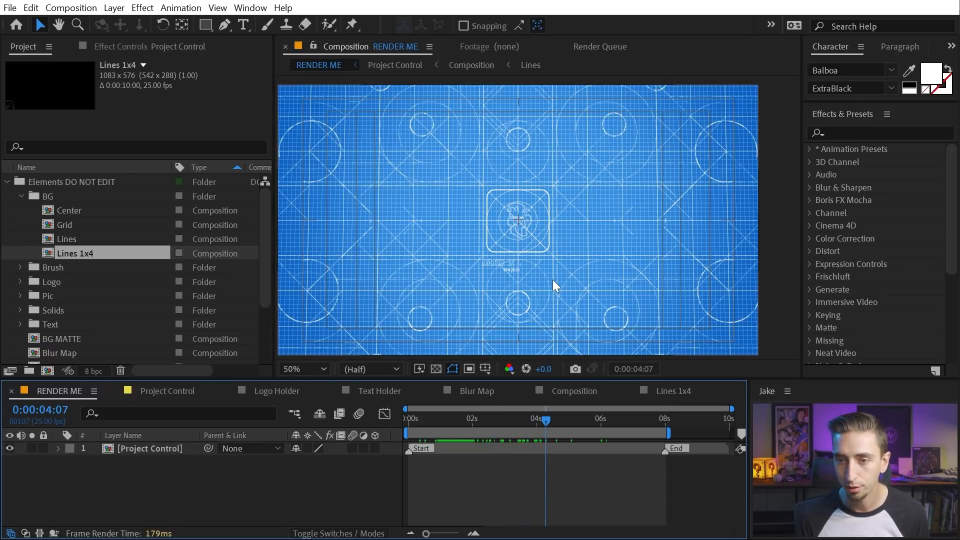
scroll(194, 477, "down", 5)
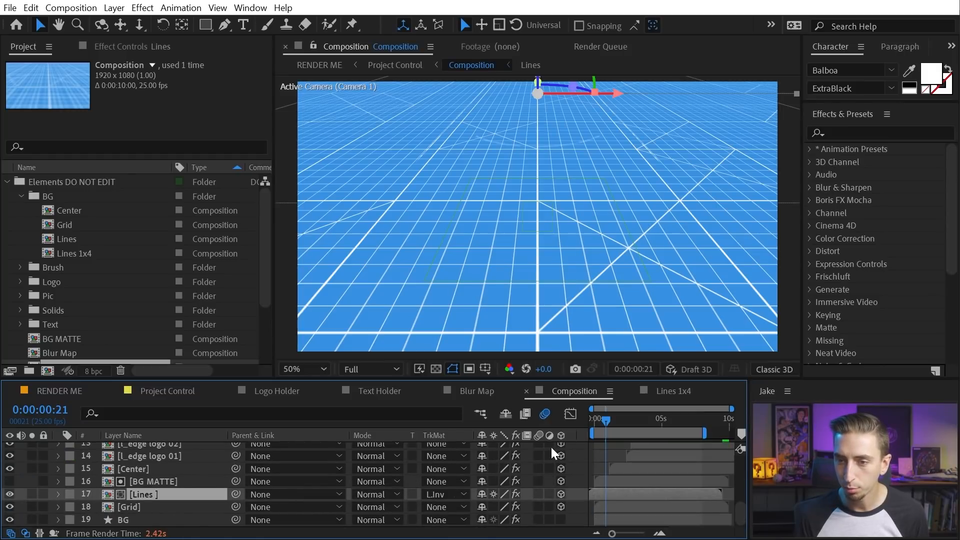
Open the Lines precomp, inspect its Lines layer, and close it
left_click(152, 507)
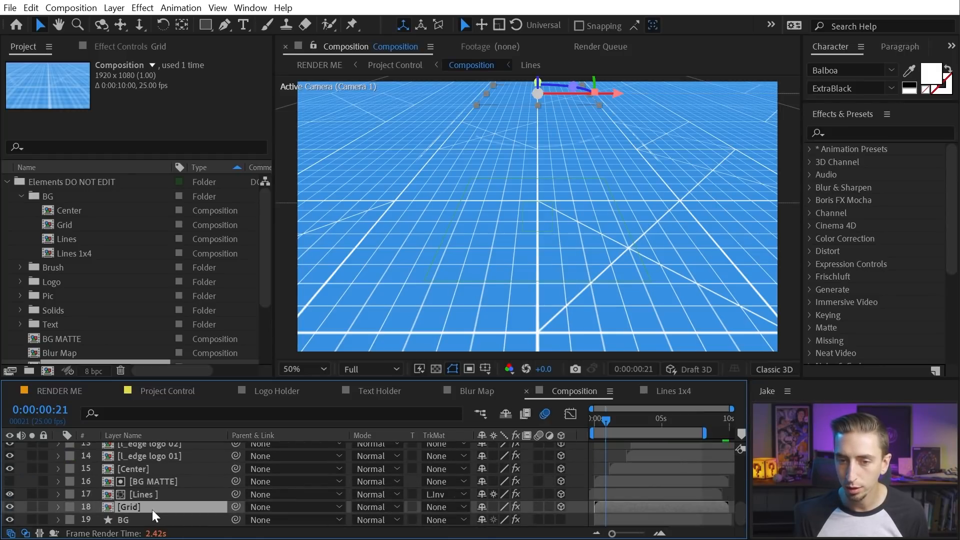
left_click(156, 496)
double_click(156, 496)
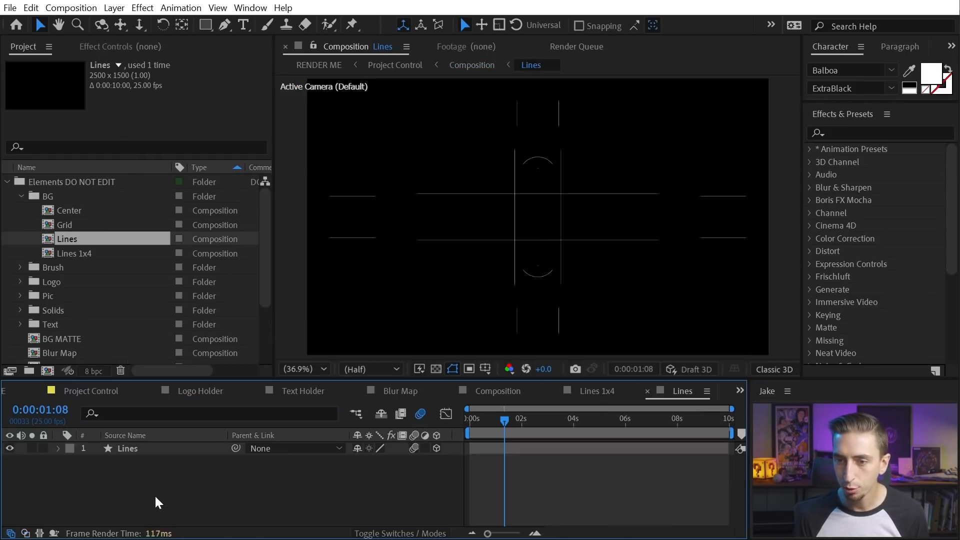
left_click(169, 453)
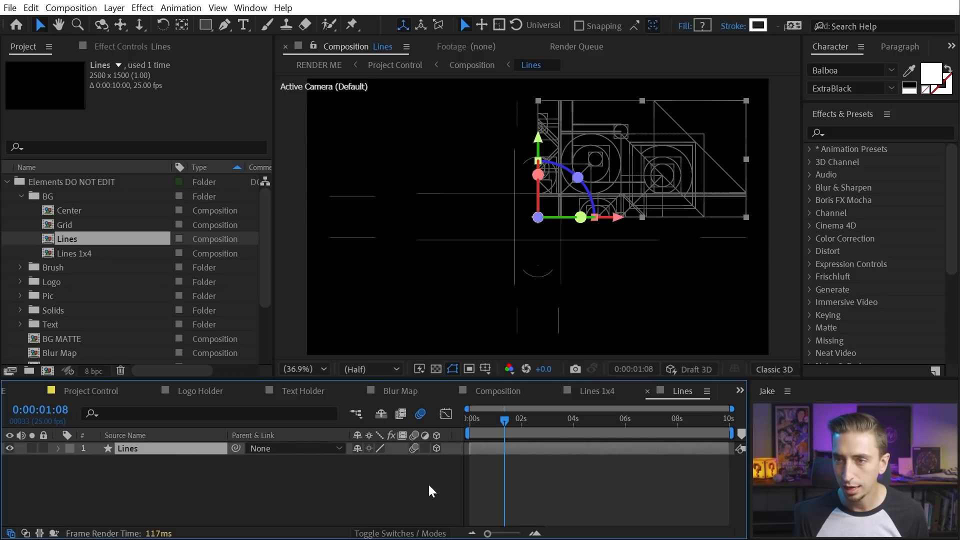
left_click(553, 478)
key("ctrl+w")
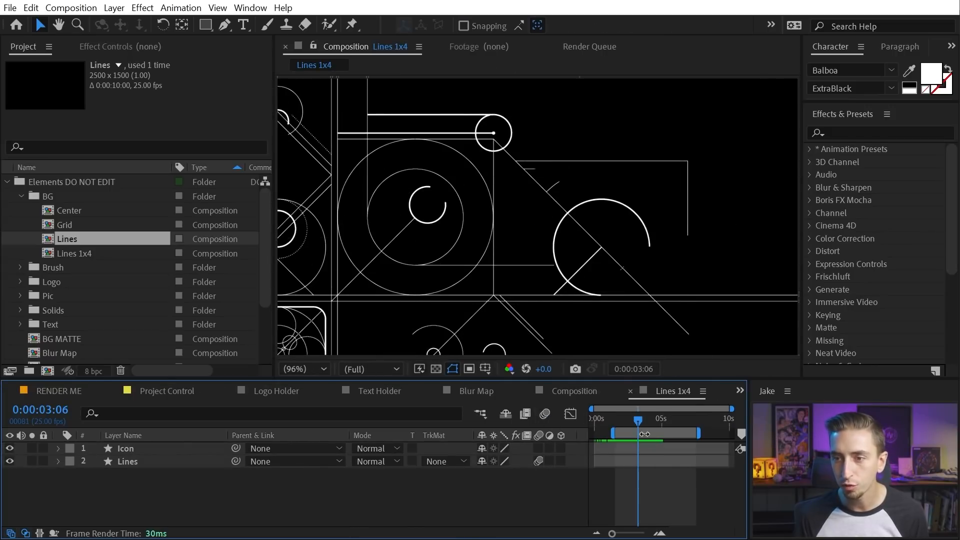
Preview from 1 second 17 frames, then close the Lines 1x4 composition
left_click(621, 420)
left_click(616, 418)
key("space")
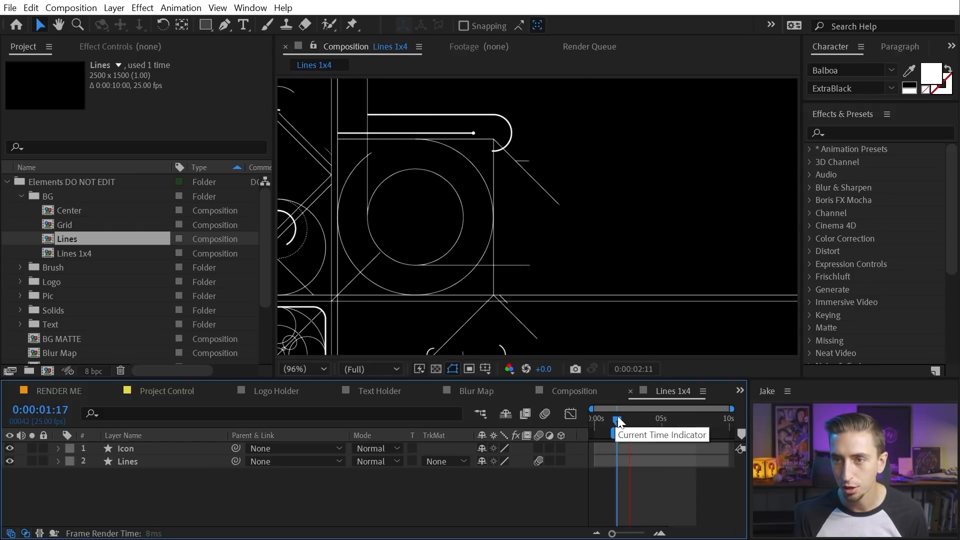
key("space")
key("ctrl+w")
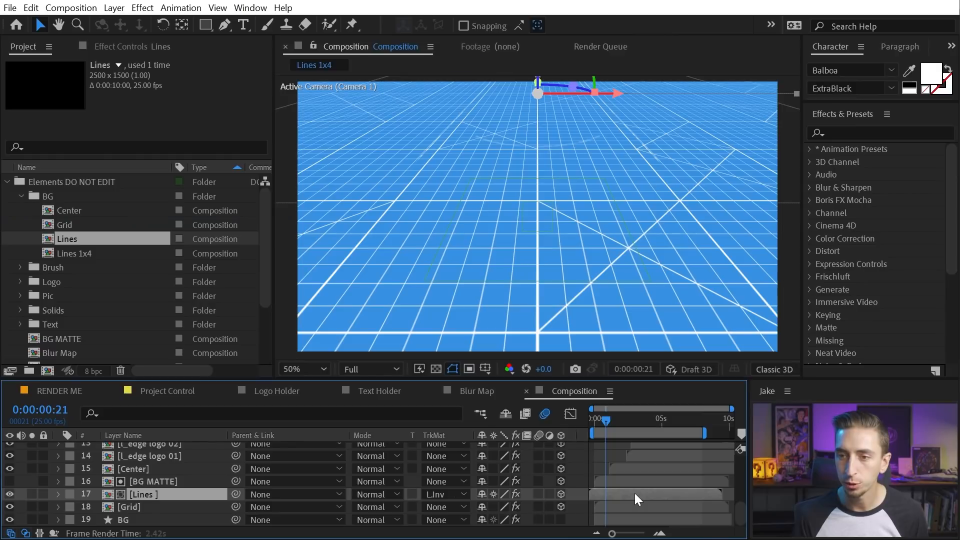
Preview the 3D composition from 1 second 21 frames
left_click(620, 422)
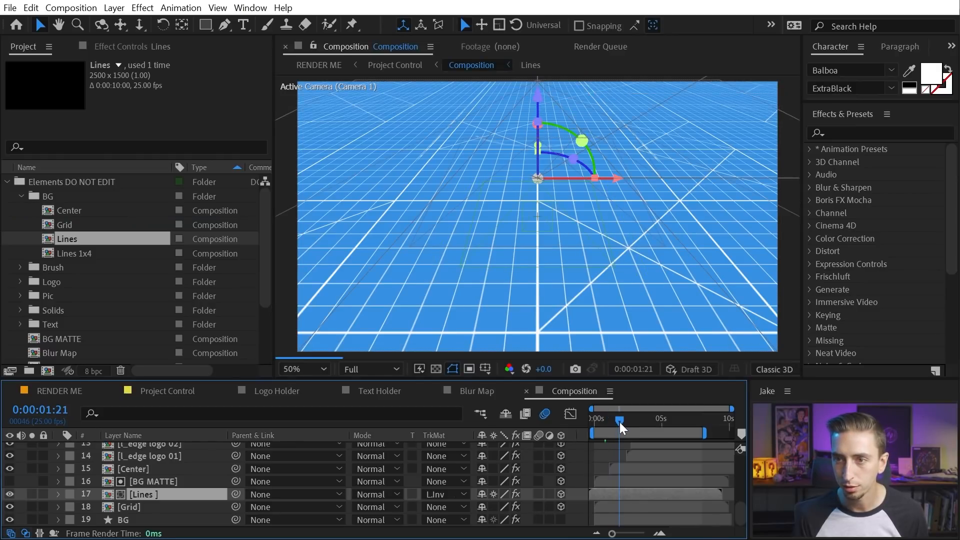
key("space")
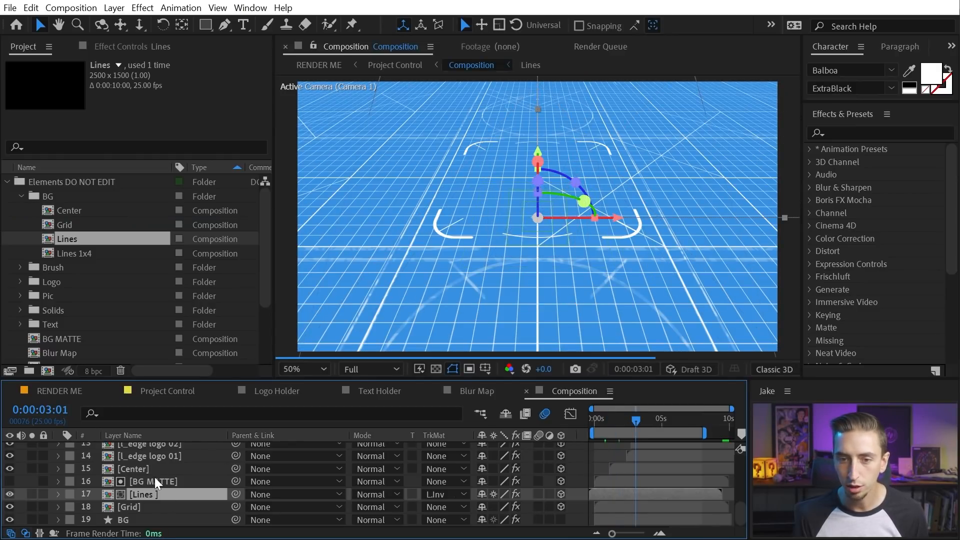
scroll(163, 492, "up", 3)
scroll(162, 487, "up", 2)
scroll(162, 488, "down", 4)
scroll(176, 451, "up", 4)
Play the RENDER ME preview from the beginning
left_click(59, 391)
left_click_drag(462, 419, 396, 459)
key("space")
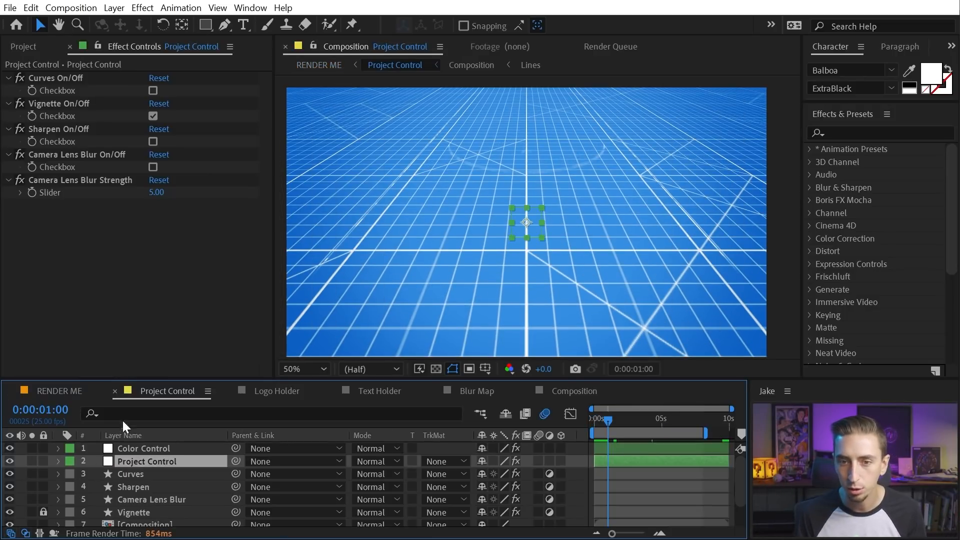
Preview RENDER ME, then move to frame 0:00:01:08
left_click(70, 391)
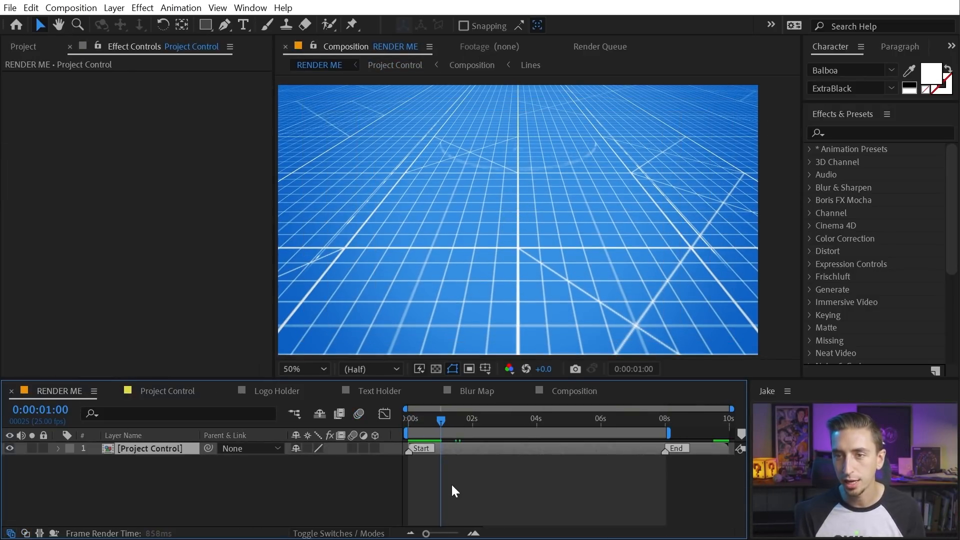
key("space")
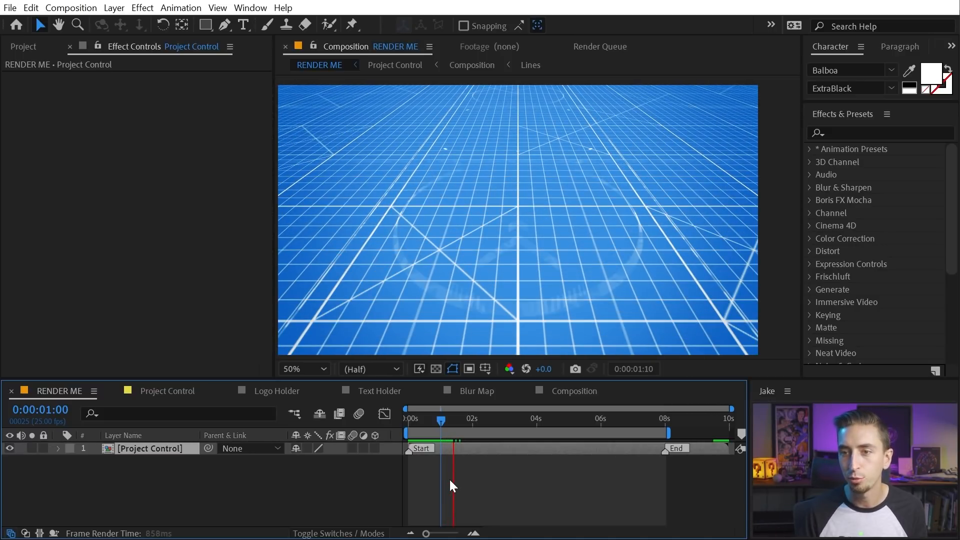
key("space")
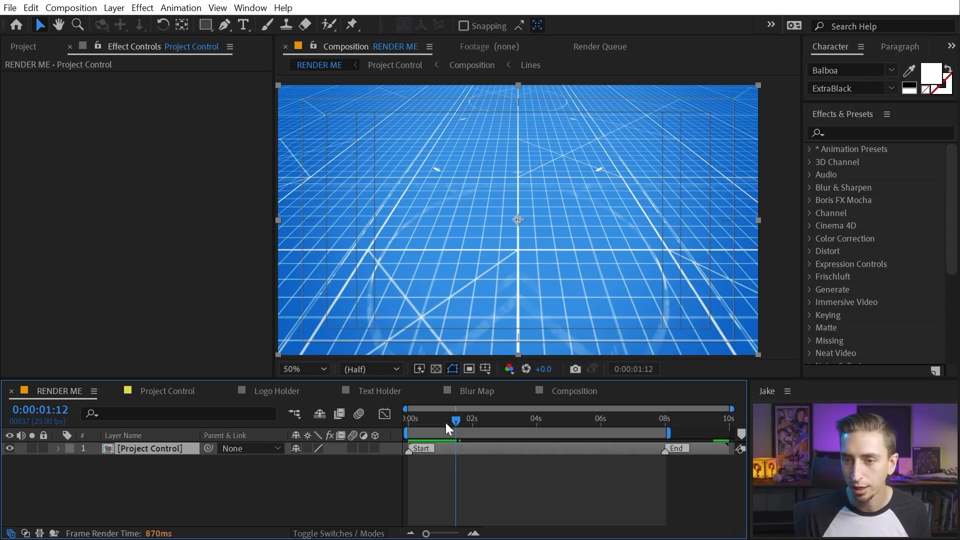
left_click(441, 421)
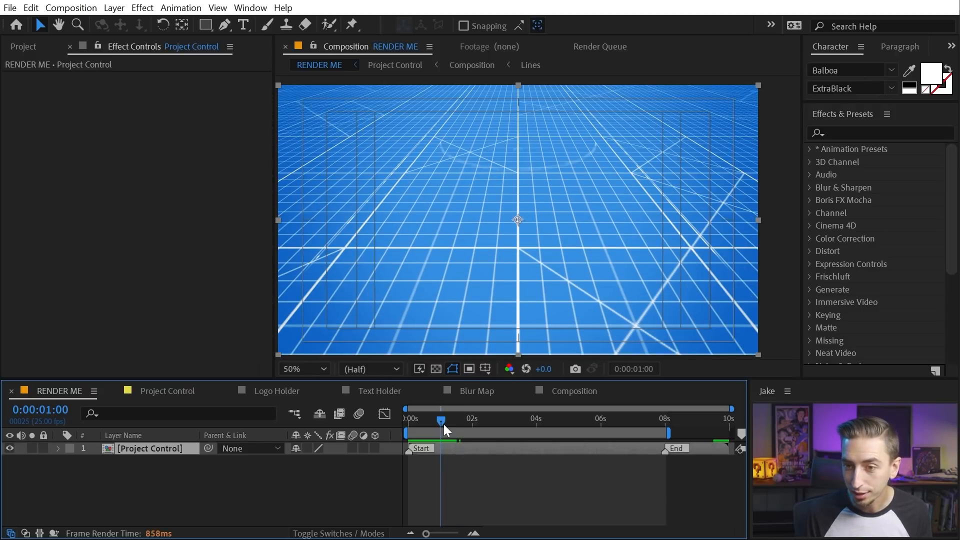
left_click_drag(442, 424, 454, 424)
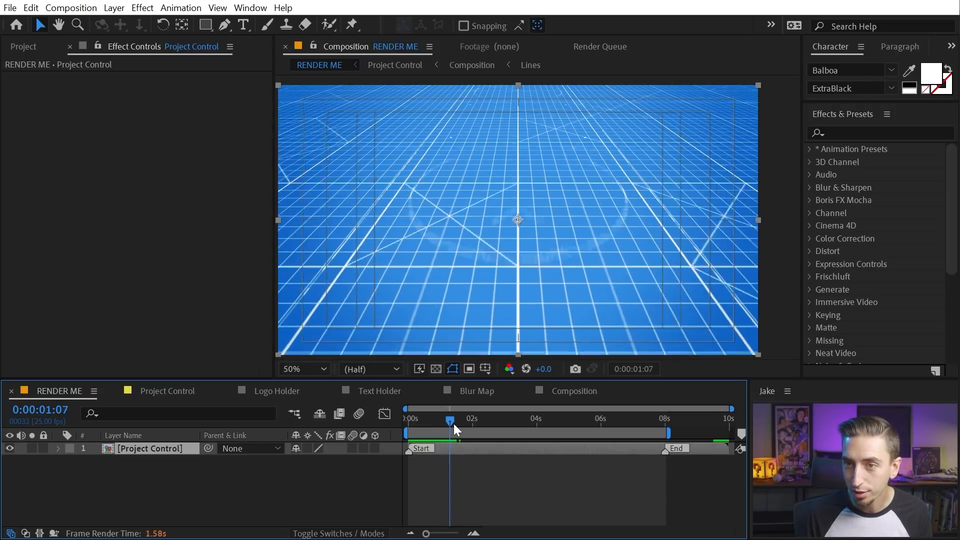
Compare frames around one second with the layer's motion blur off and on, leaving it off
left_click(359, 413)
left_click_drag(445, 420, 446, 423)
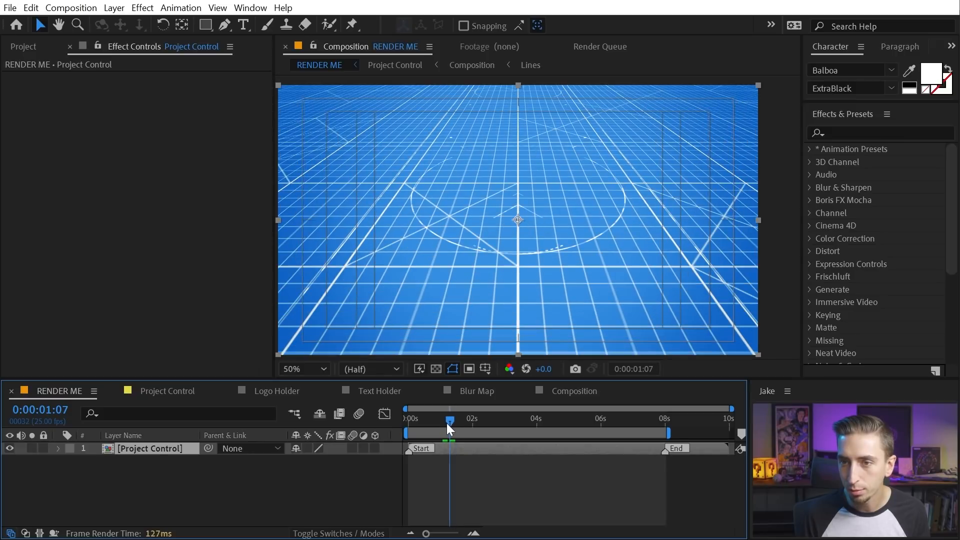
left_click(359, 413)
left_click(360, 412)
Play the full reveal without motion blur from the start, stopping near one second
left_click_drag(449, 421, 399, 425)
key("space")
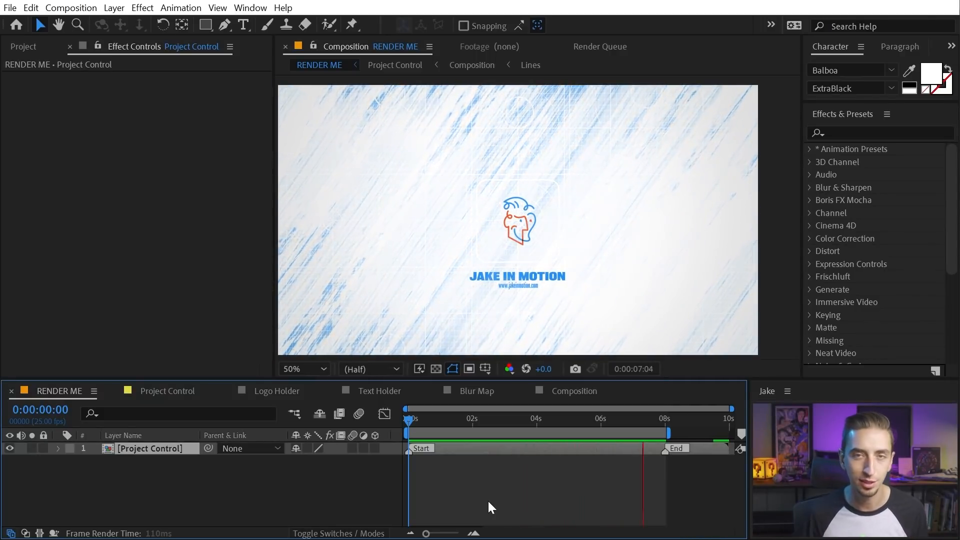
left_click(414, 414)
left_click_drag(414, 411, 451, 401)
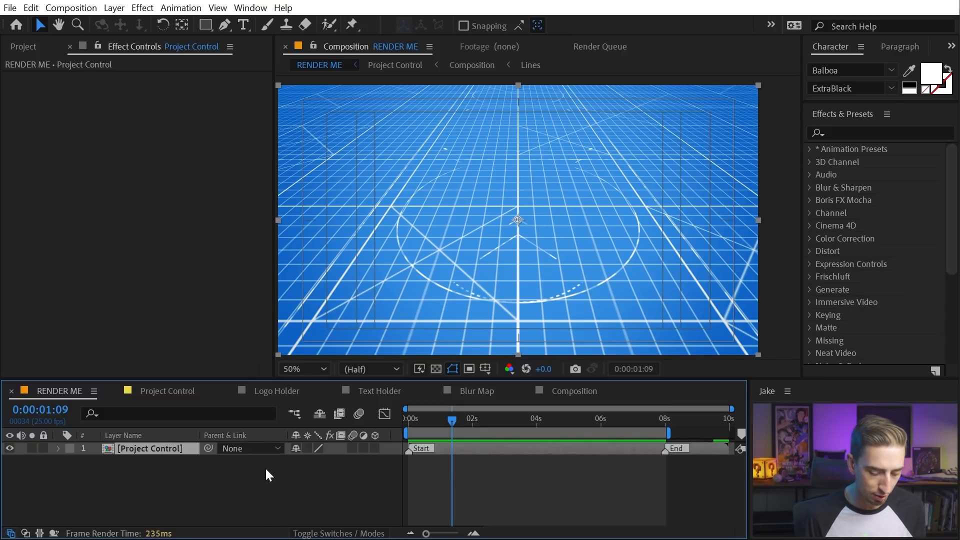
key("ctrl+space")
type("fro")
key("BackSpace")
key("BackSpace")
type("orc")
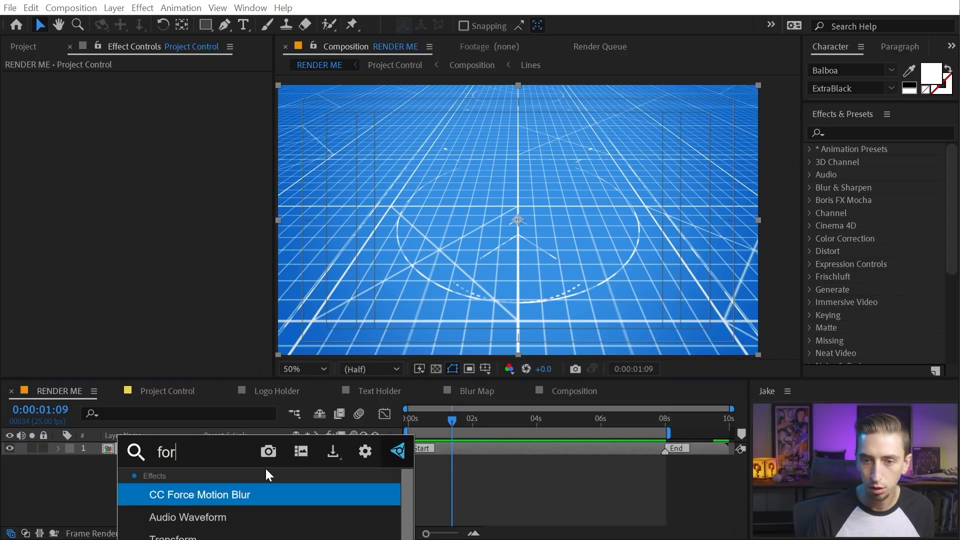
key("Return")
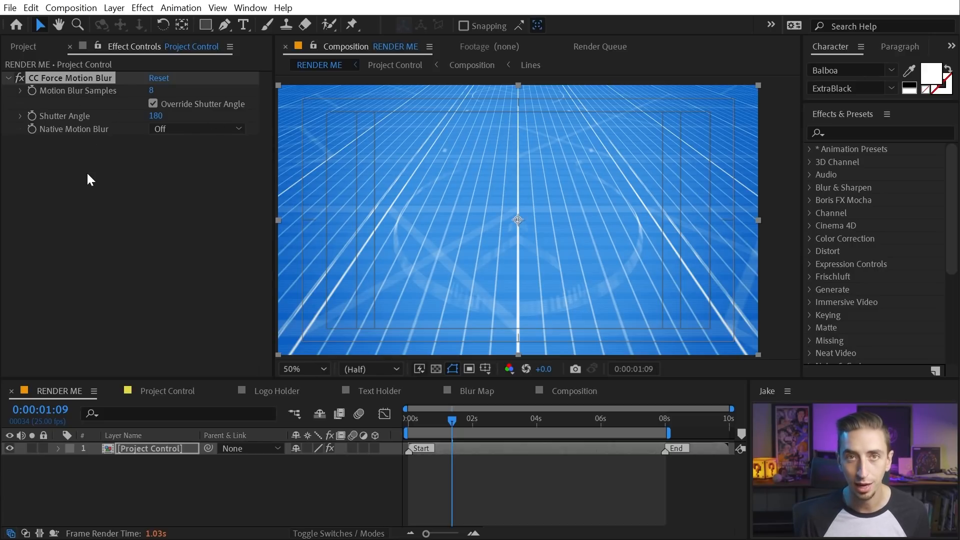
left_click(85, 79)
key("Delete")
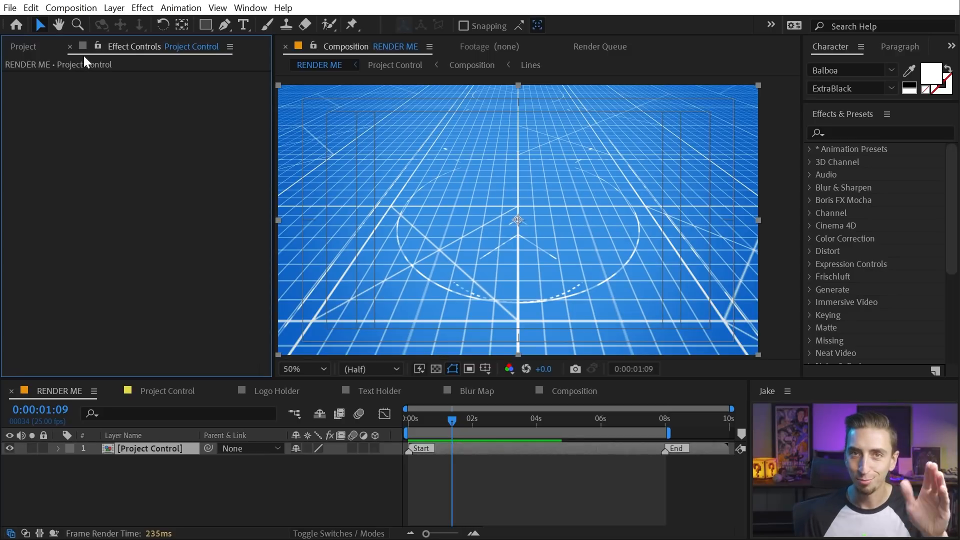
left_click(526, 460)
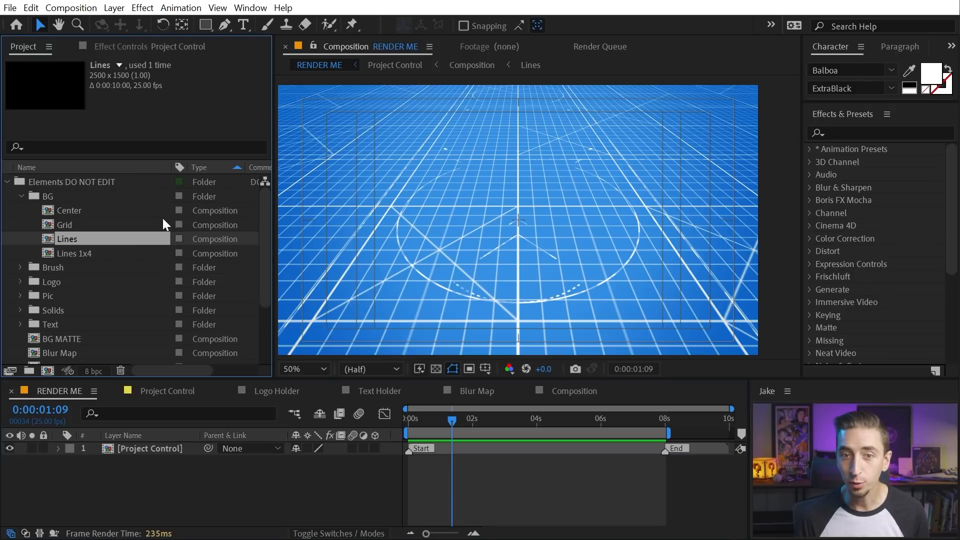
Collapse the BG and Elements DO NOT EDIT folders in the Project panel, then move the playhead
scroll(113, 258, "down", 2)
scroll(113, 257, "up", 2)
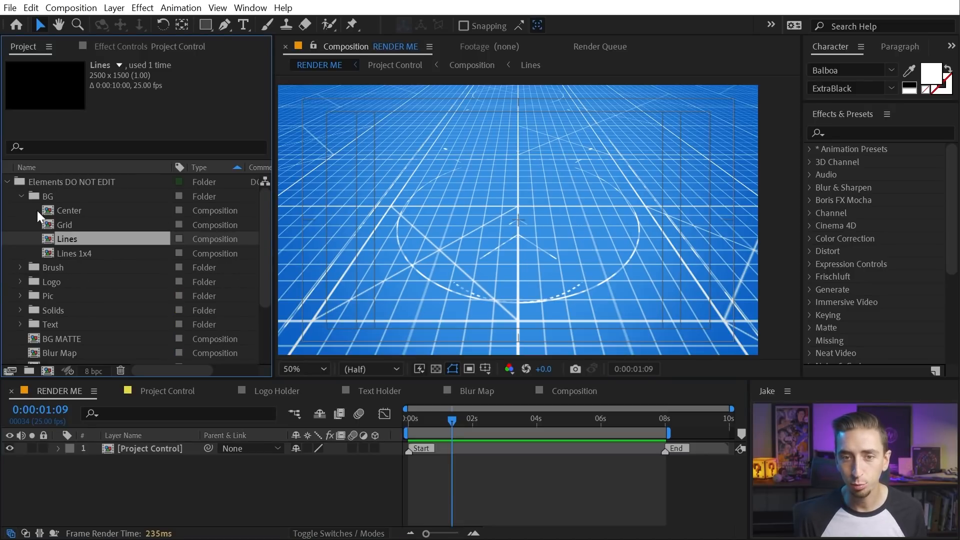
left_click(20, 197)
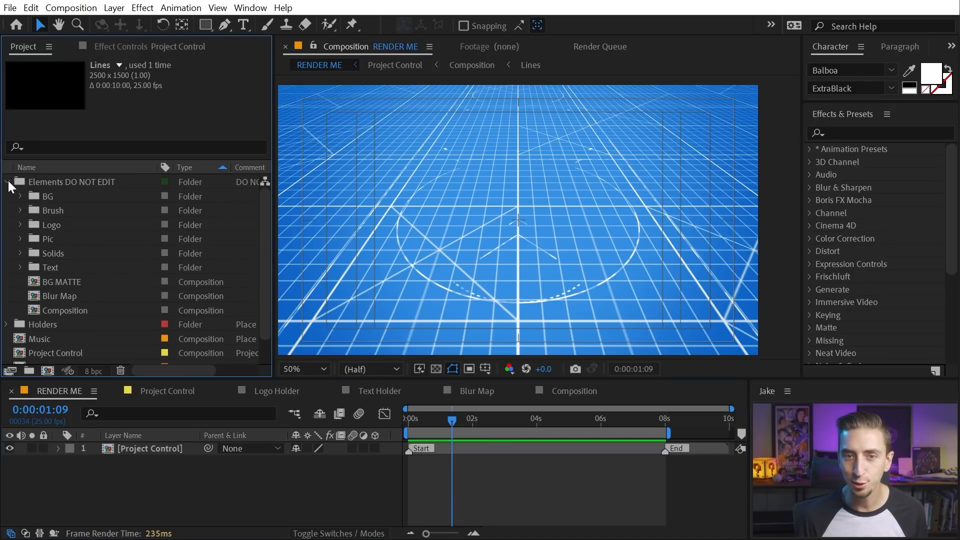
left_click(7, 183)
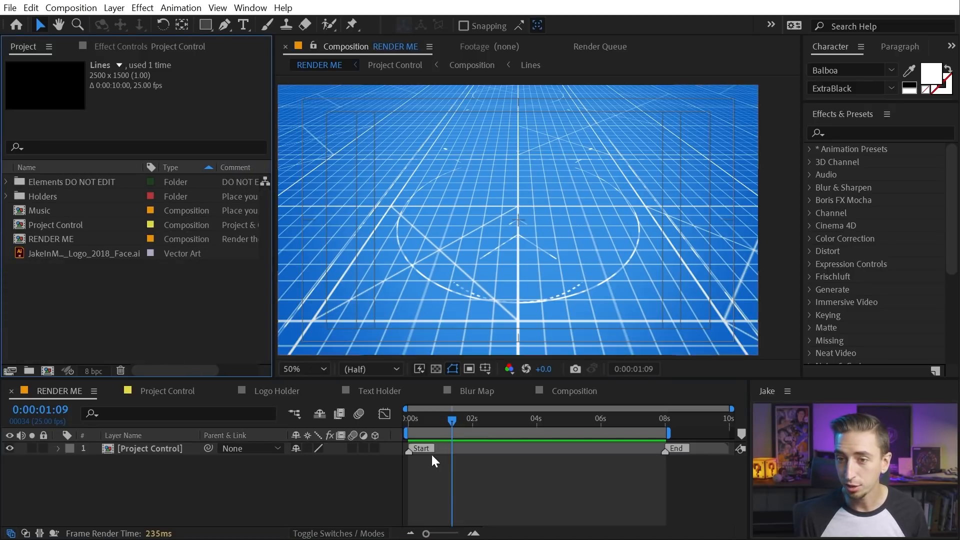
left_click_drag(453, 418, 491, 418)
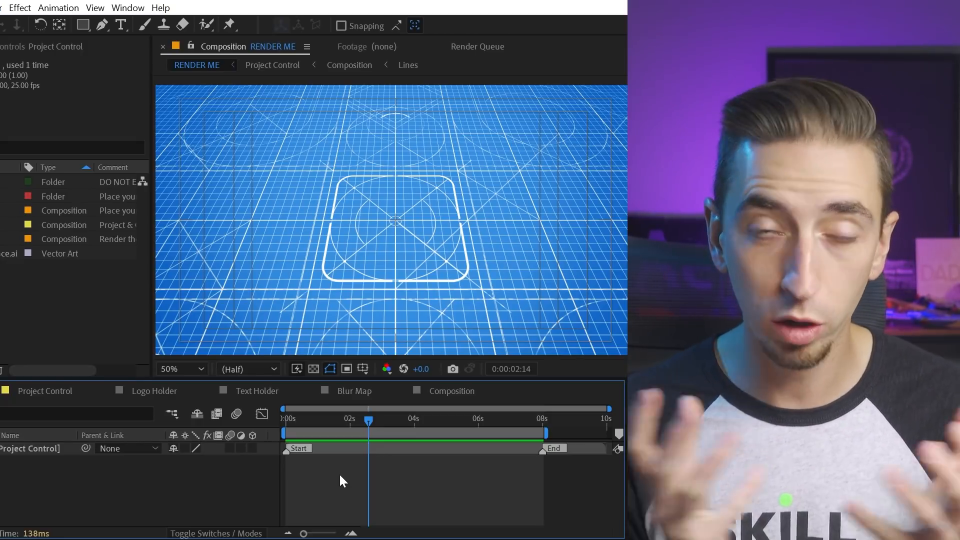
Jump to the finished logo frame and open Logo Holder from the Holders folder
left_click_drag(382, 424, 548, 420)
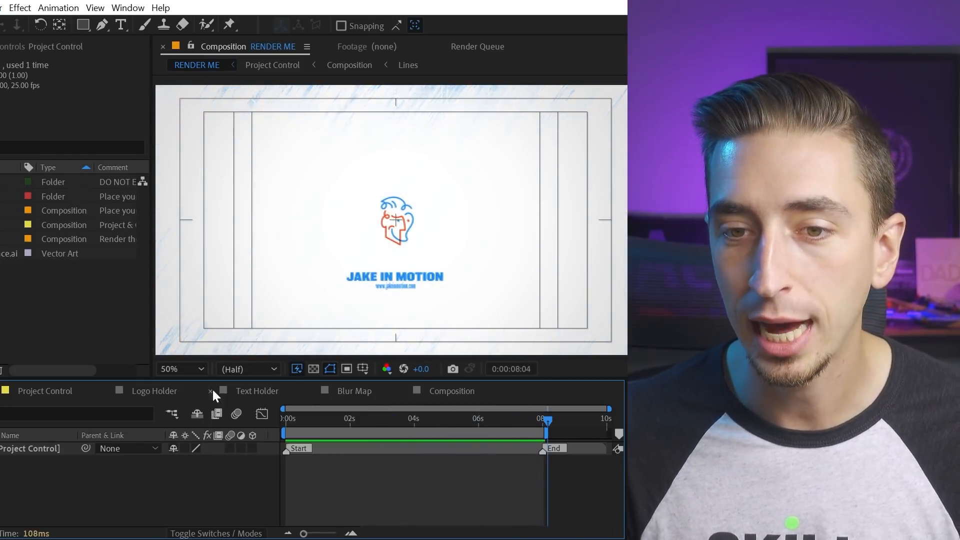
left_click(0, 196)
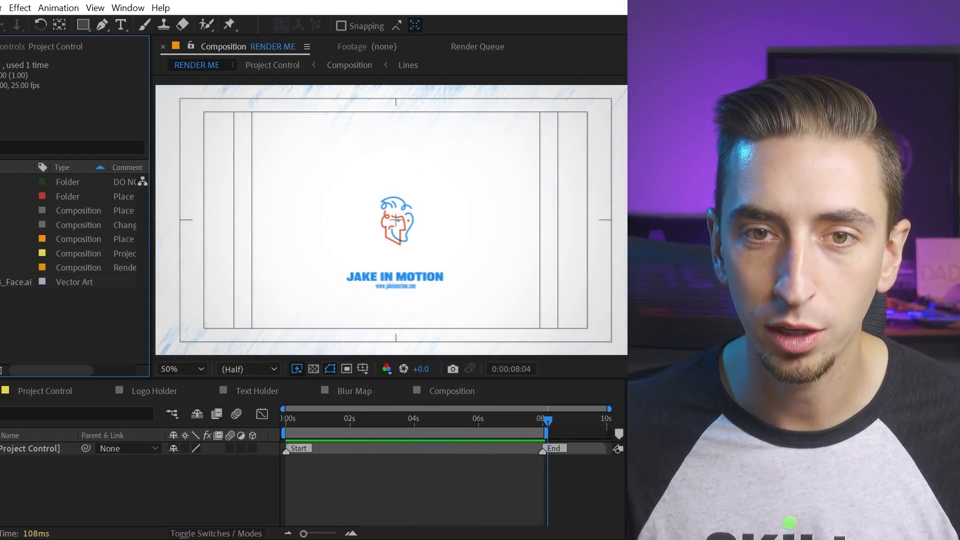
double_click(1, 210)
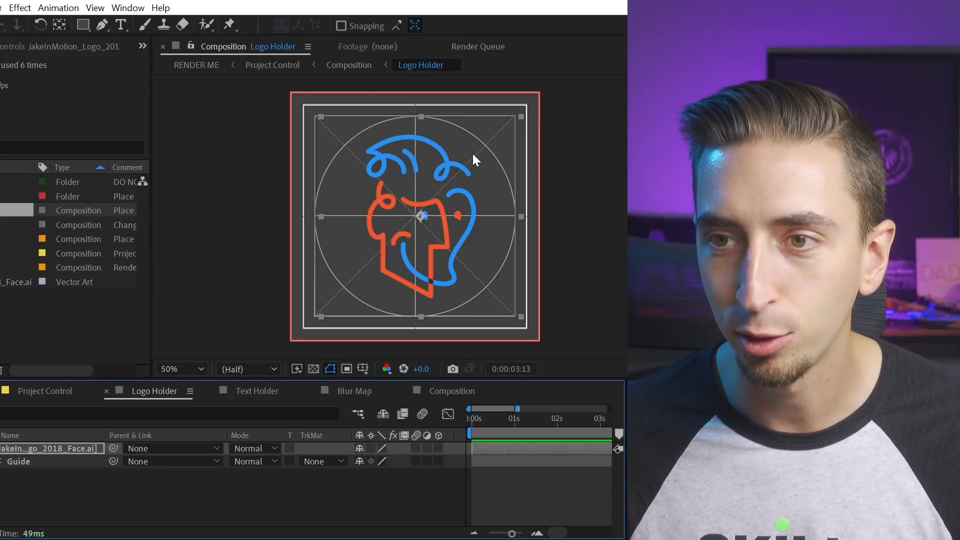
In Project Control, select the Camera Lens Blur layer and scrub between five and seven seconds
left_click(26, 390)
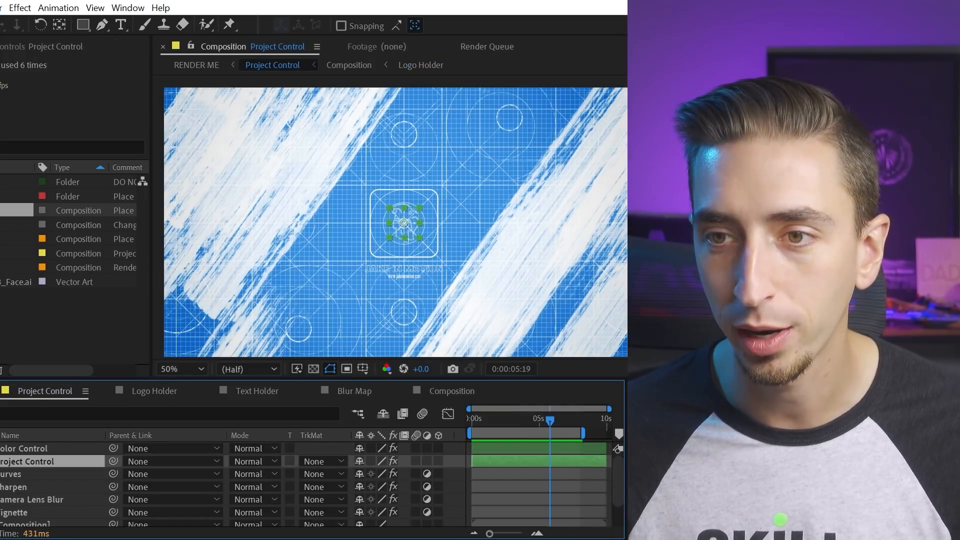
left_click(528, 499)
left_click_drag(497, 418, 551, 410)
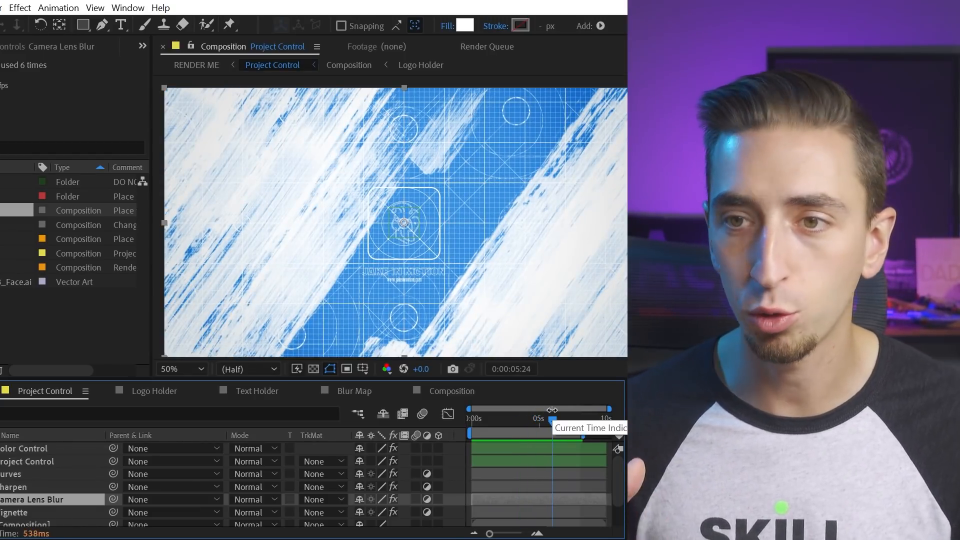
left_click_drag(560, 418, 498, 415)
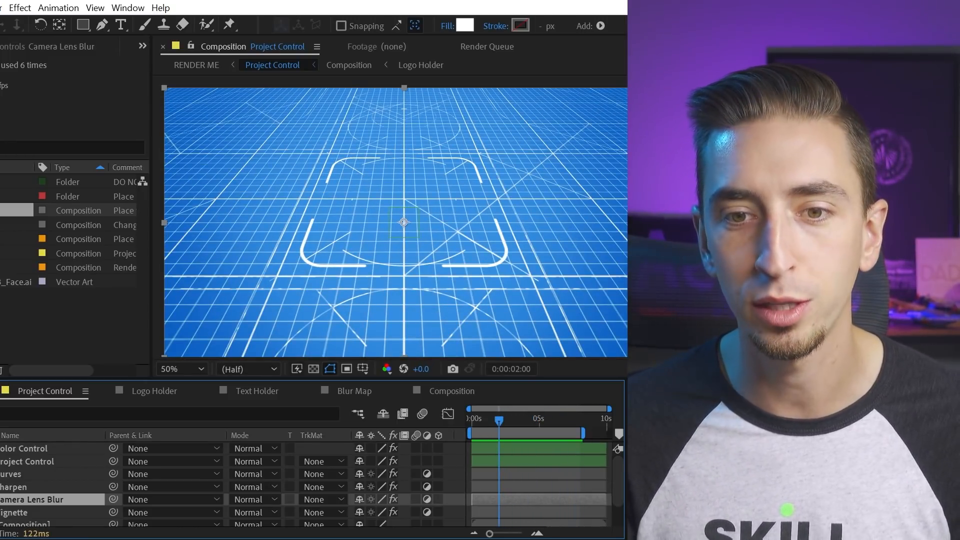
Turn off another Project Control effect switch, leaving only Vignette on, and preview
left_click(18, 460)
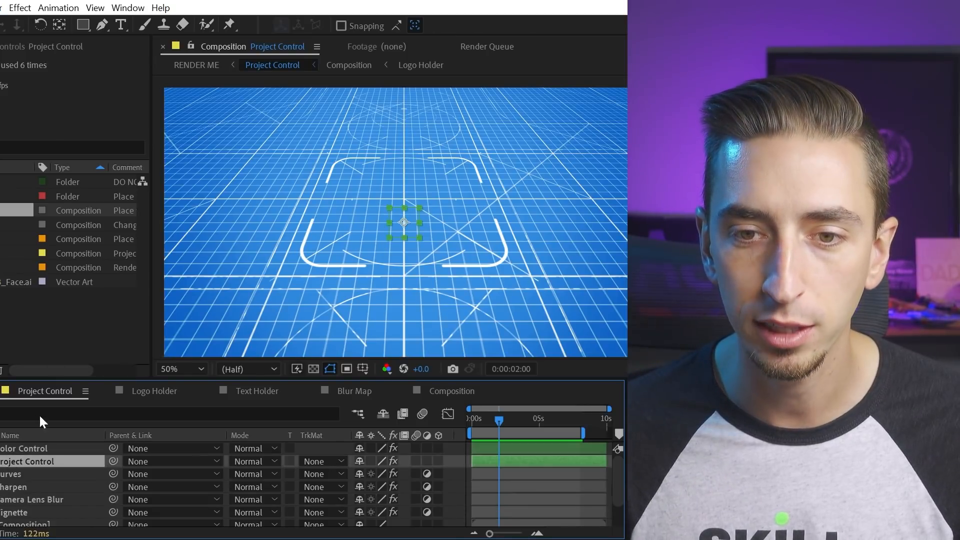
left_click(27, 48)
left_click(32, 142)
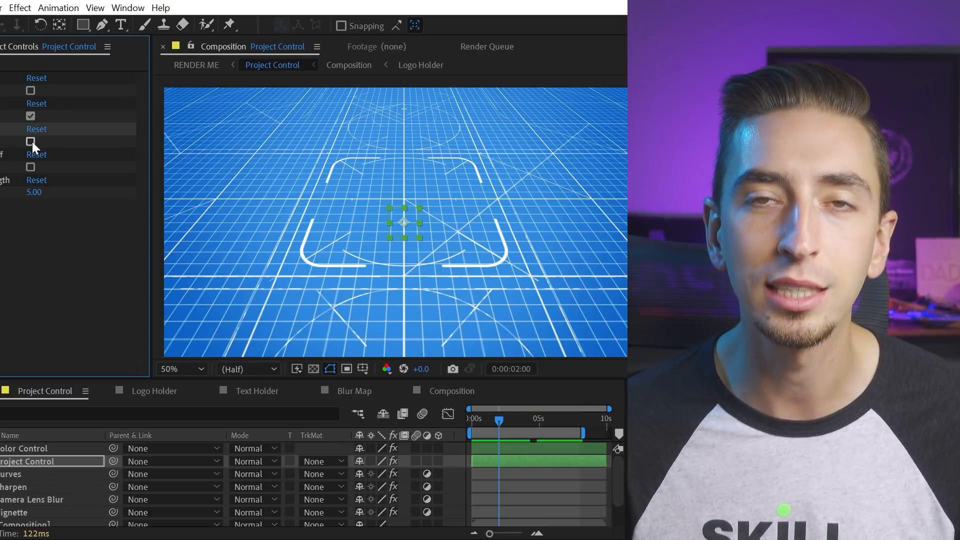
key("space")
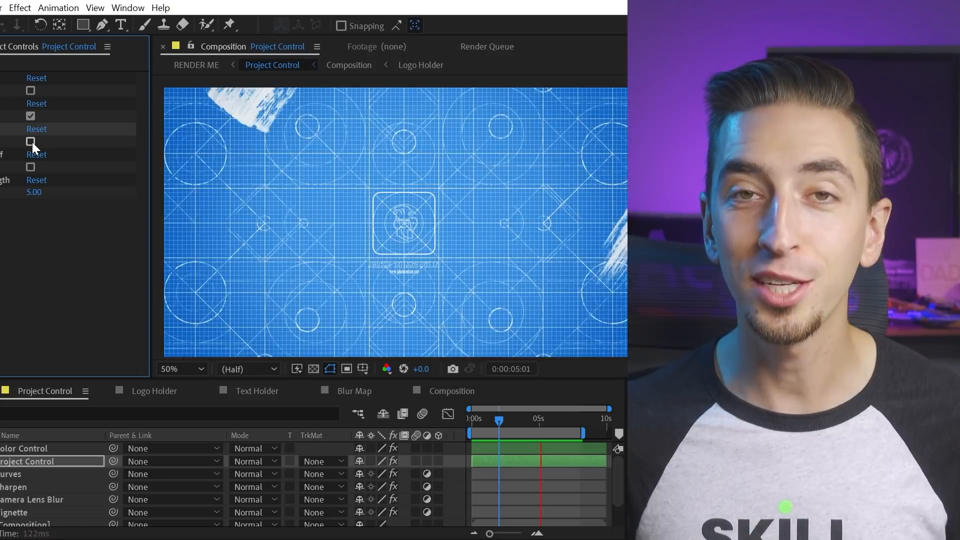